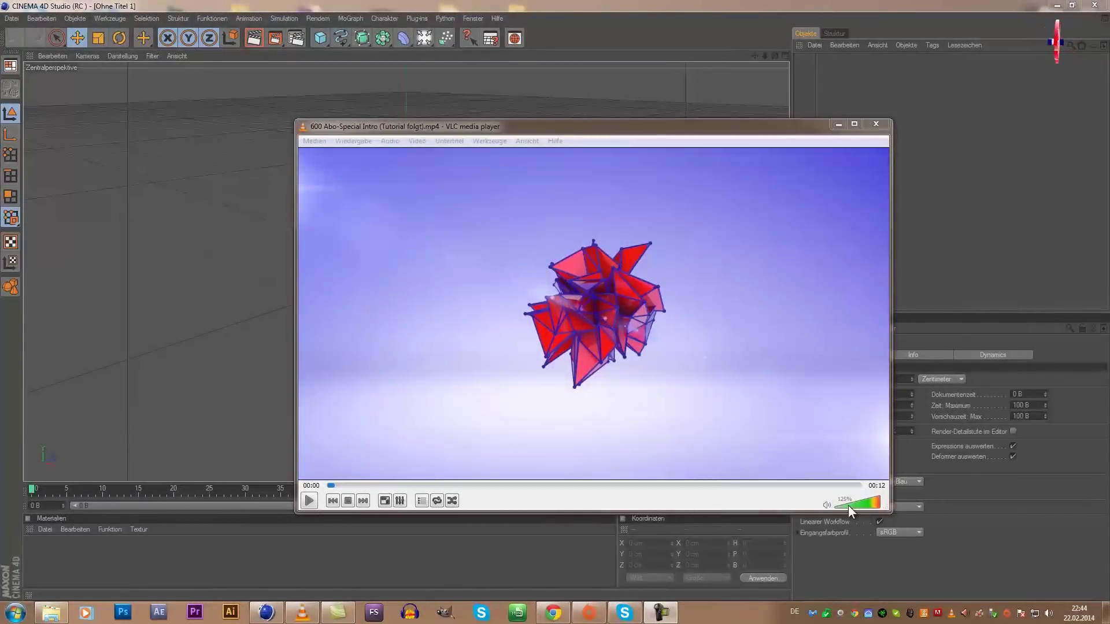
Preview the finished spiky red crystal intro video fullscreen in VLC at lower volume.
click(848, 505)
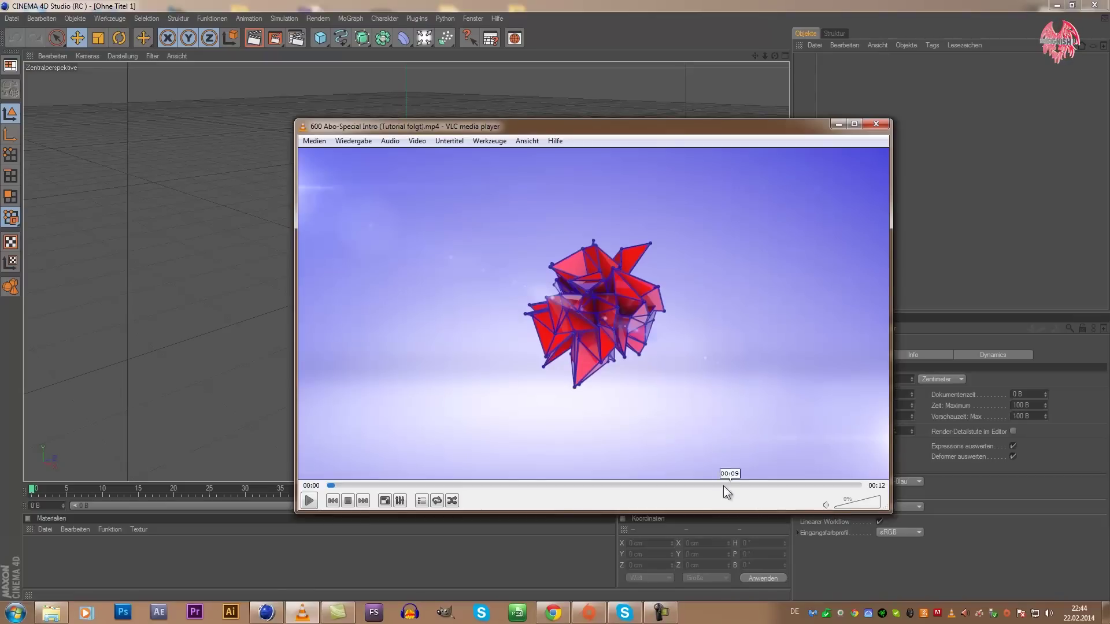
mouse_move(621, 131)
mouse_down()
mouse_move(591, 123)
mouse_move(667, 223)
mouse_move(722, 209)
mouse_move(713, 186)
mouse_move(622, 136)
mouse_move(520, 112)
mouse_move(513, 99)
mouse_up()
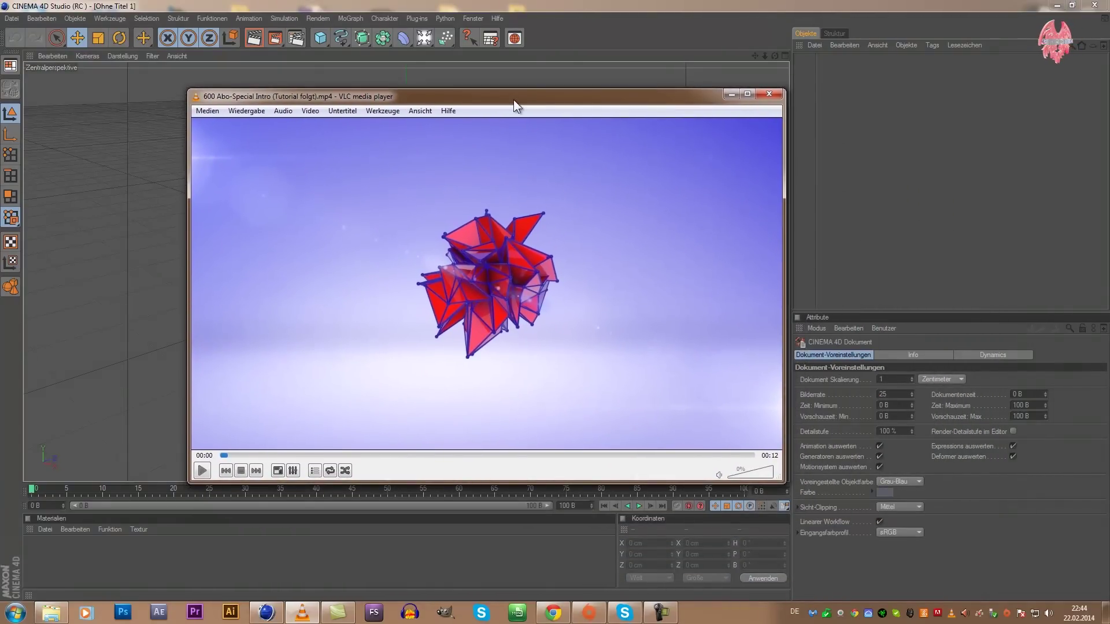
mouse_move(514, 99)
mouse_down()
mouse_move(599, 174)
mouse_move(689, 92)
mouse_move(622, 118)
mouse_move(703, 103)
mouse_move(664, 144)
mouse_move(584, 89)
mouse_move(569, 137)
mouse_move(540, 87)
mouse_move(535, 97)
mouse_up()
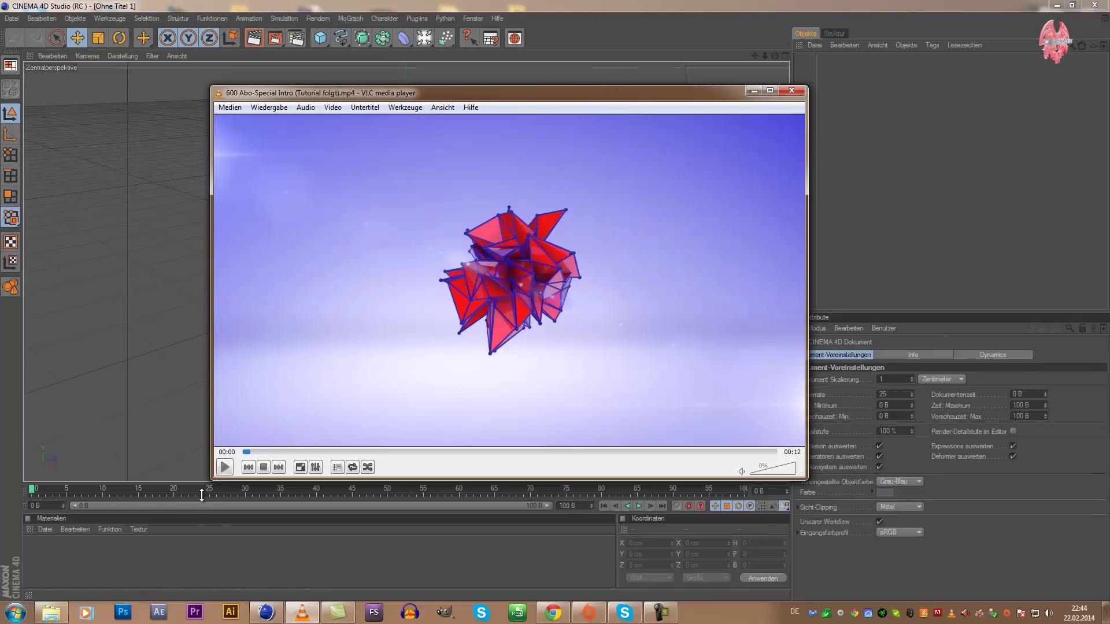
click(228, 471)
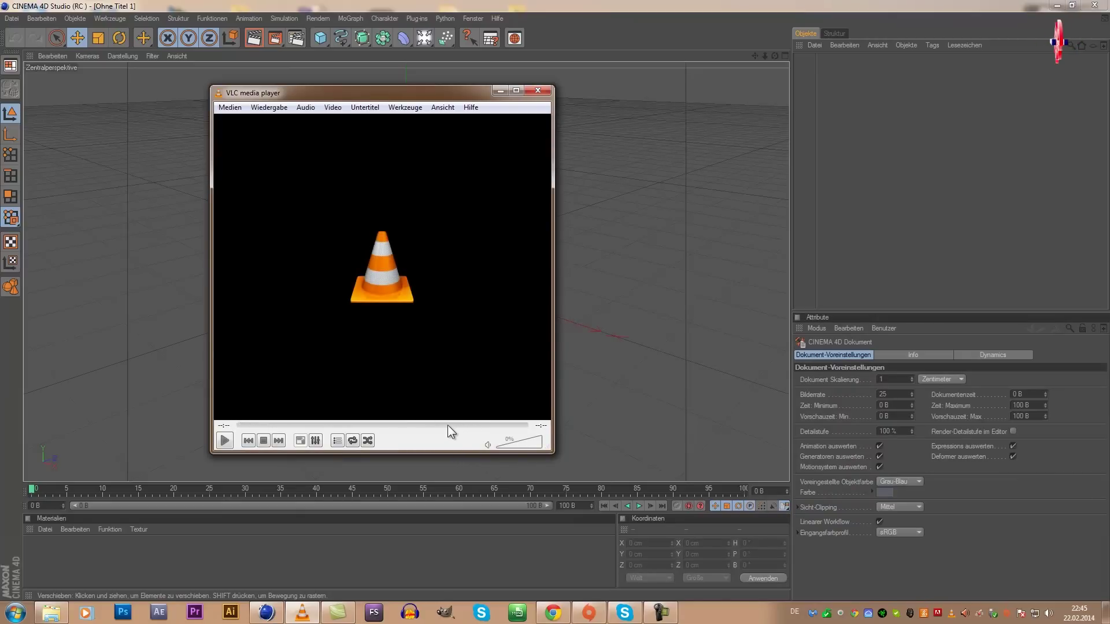
click(225, 442)
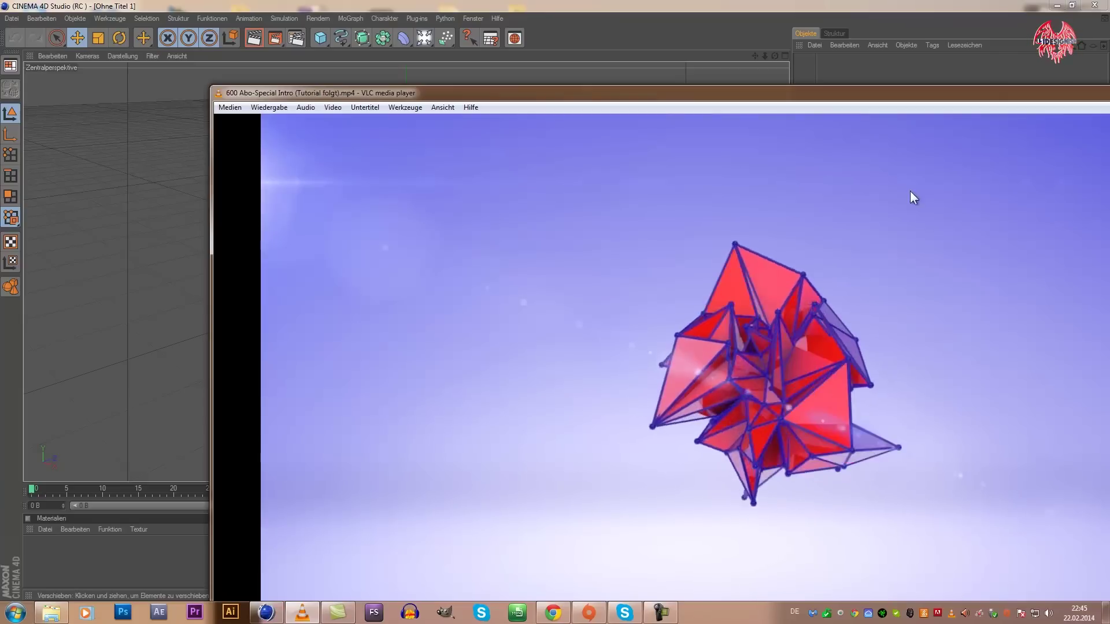
key(f)
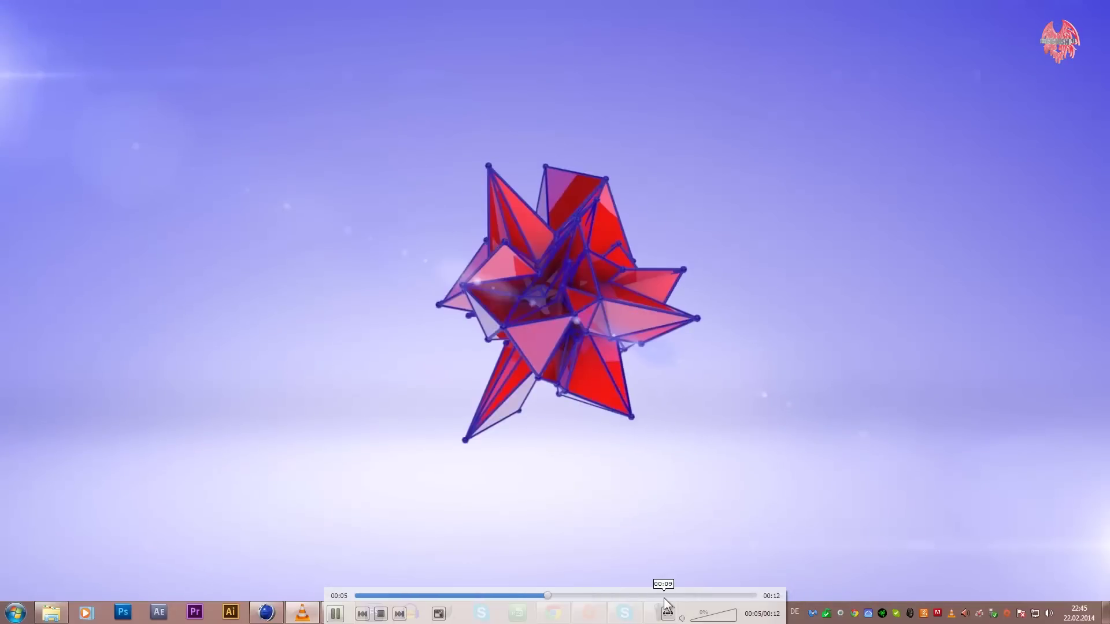
click(663, 596)
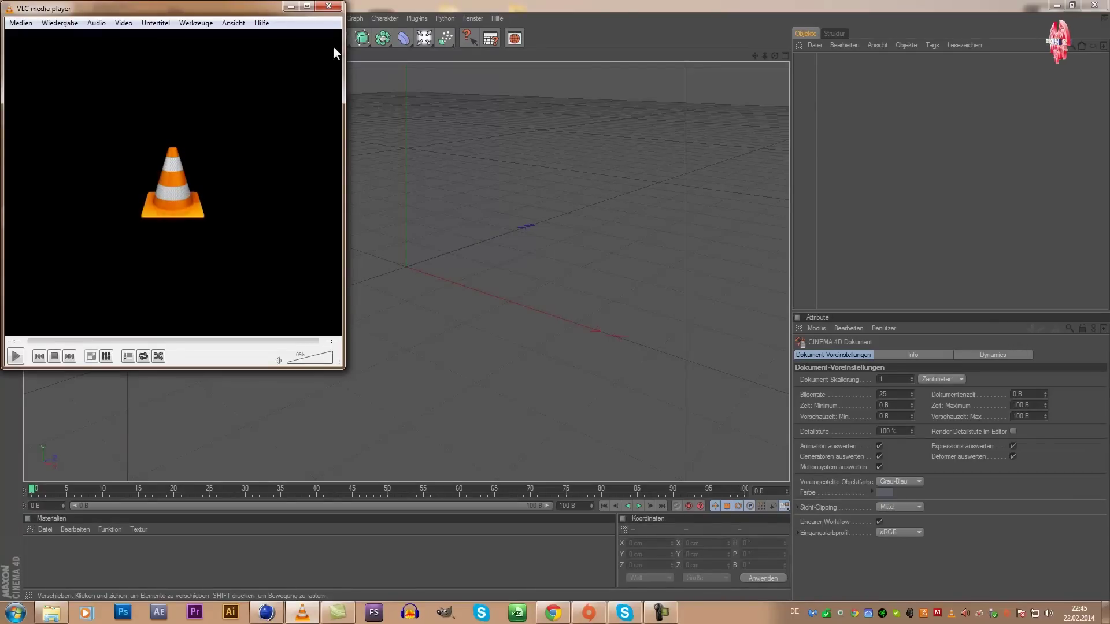
Create a Kugel sphere in Cinema 4D and set its Typ to Ikosaeder.
click(291, 5)
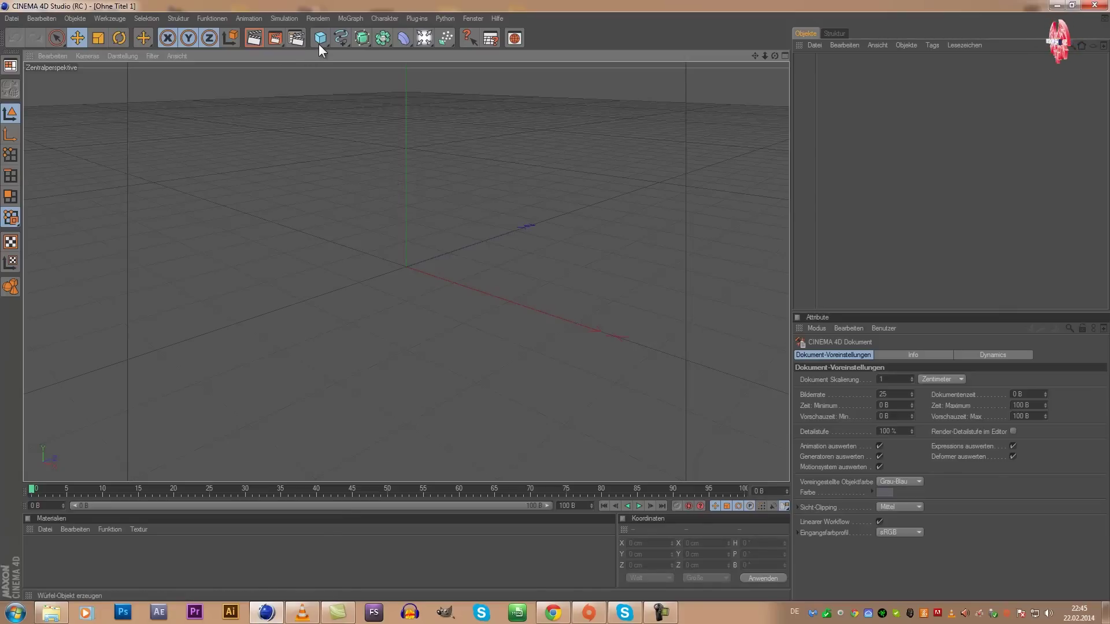
drag(318, 44, 434, 46)
click(434, 48)
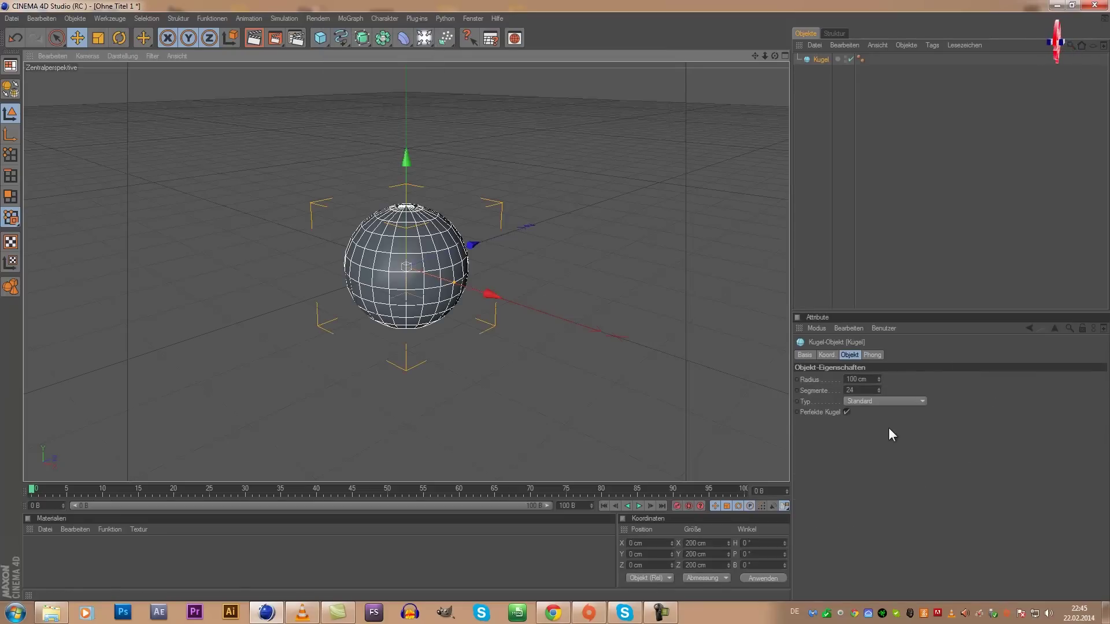
click(883, 399)
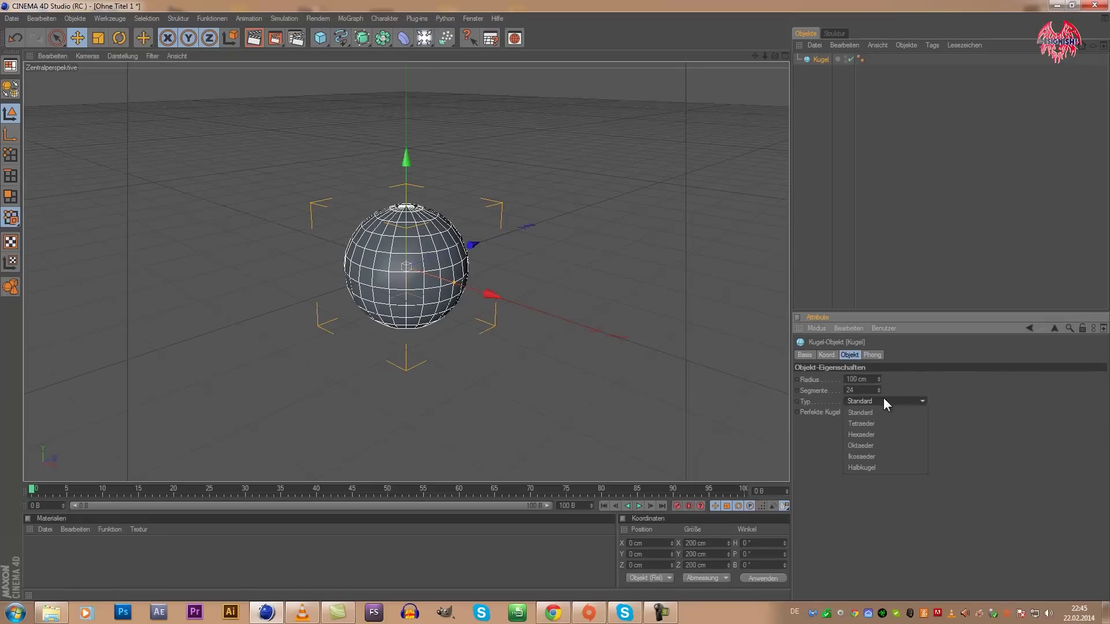
click(889, 458)
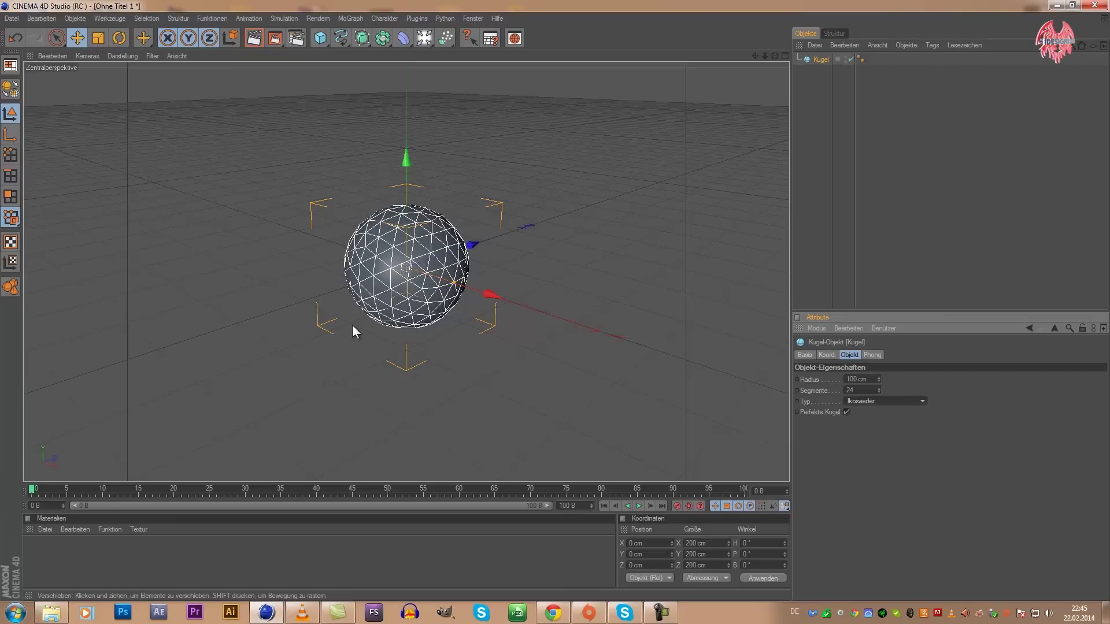
Add a Displacer deformer, nest it under Kugel, and select it for editing.
click(403, 36)
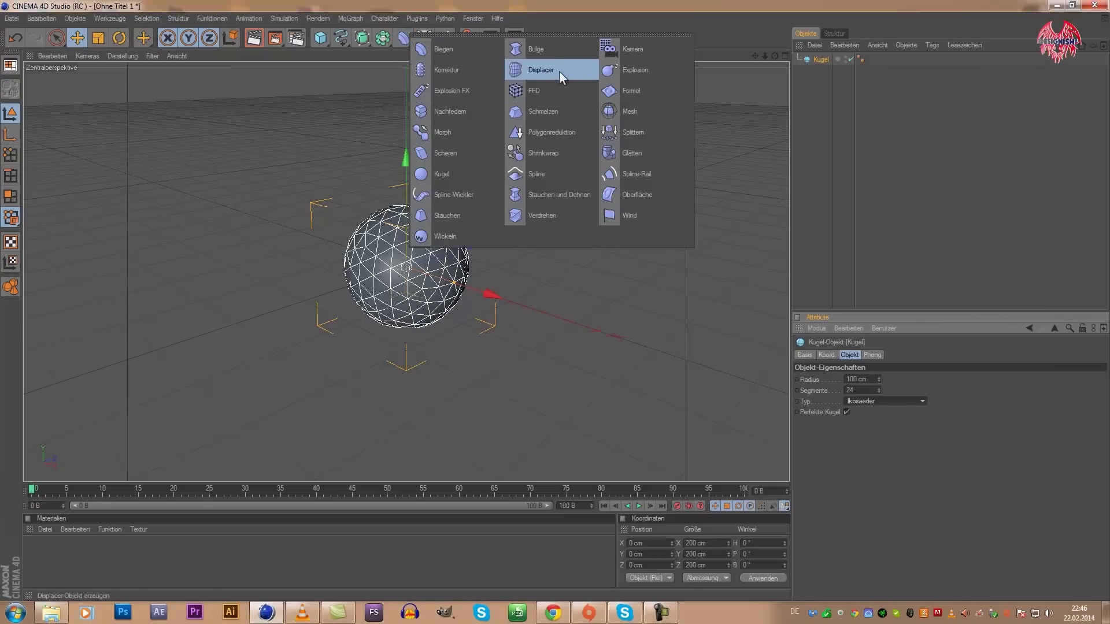
click(559, 71)
click(405, 38)
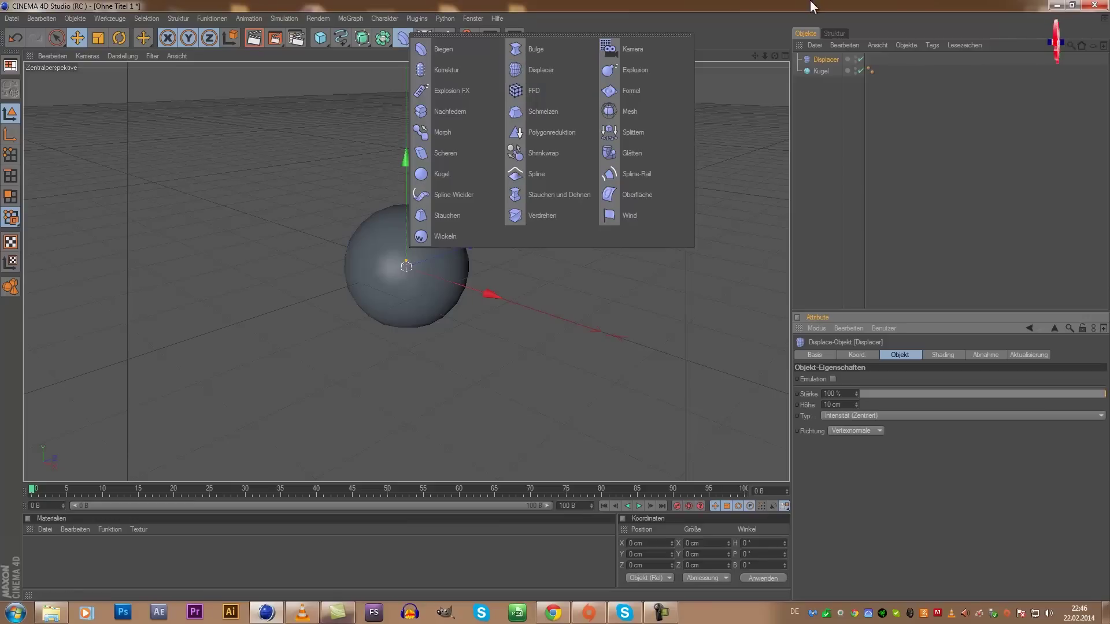
drag(807, 61, 817, 71)
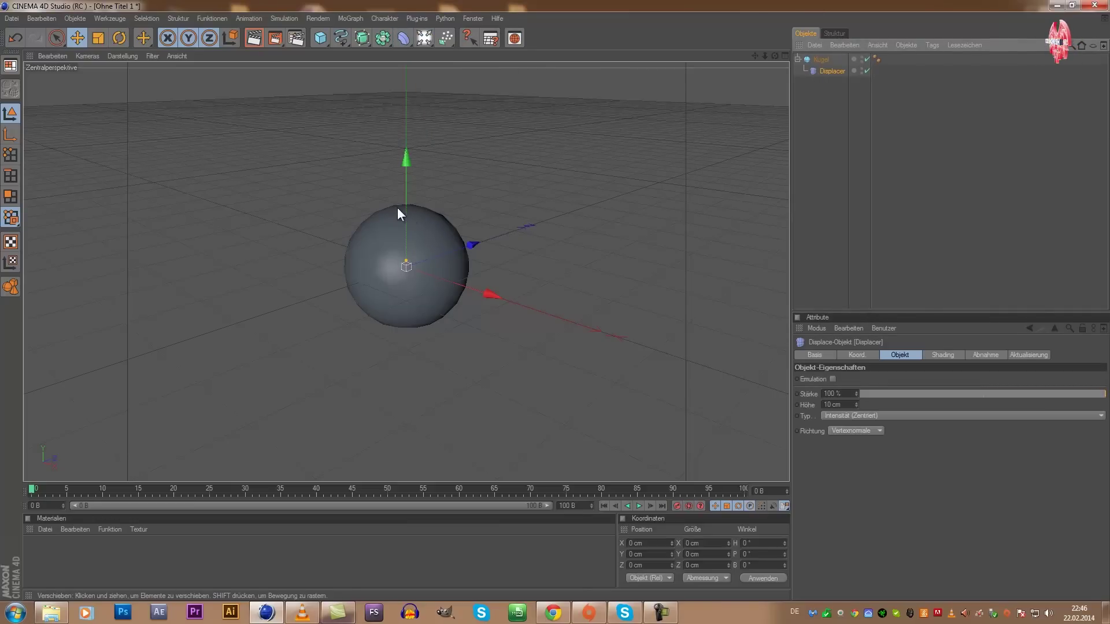
click(357, 267)
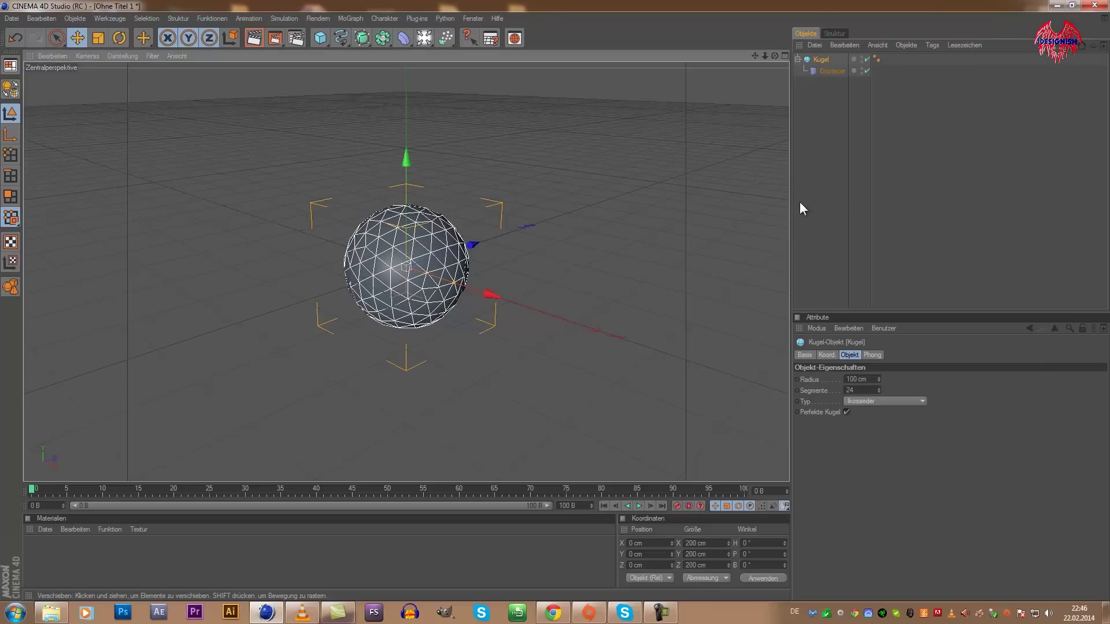
click(711, 221)
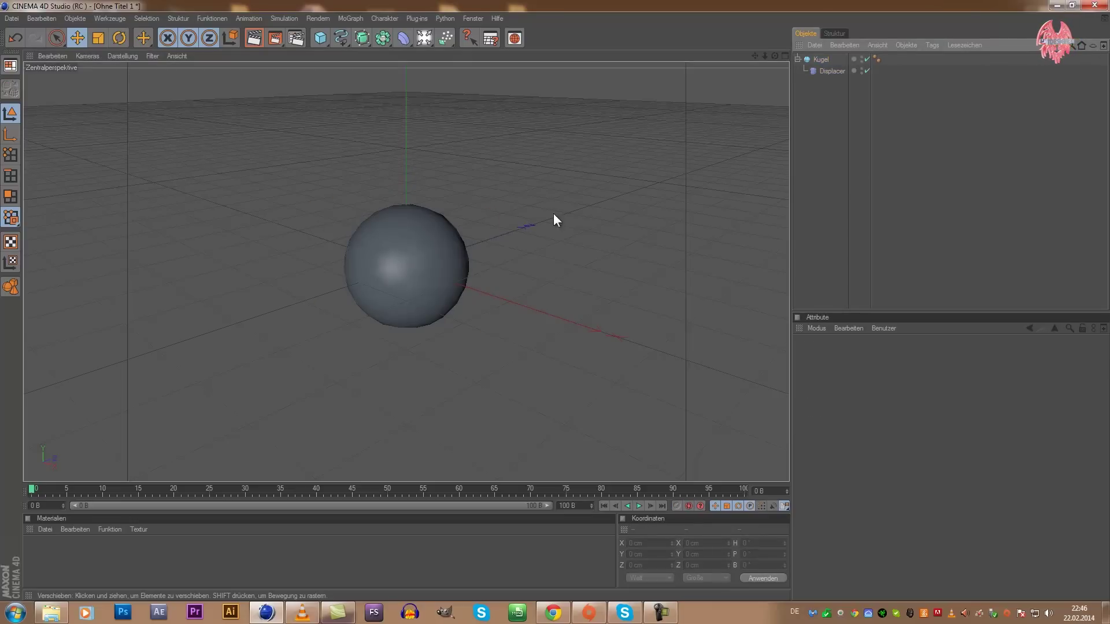
click(833, 71)
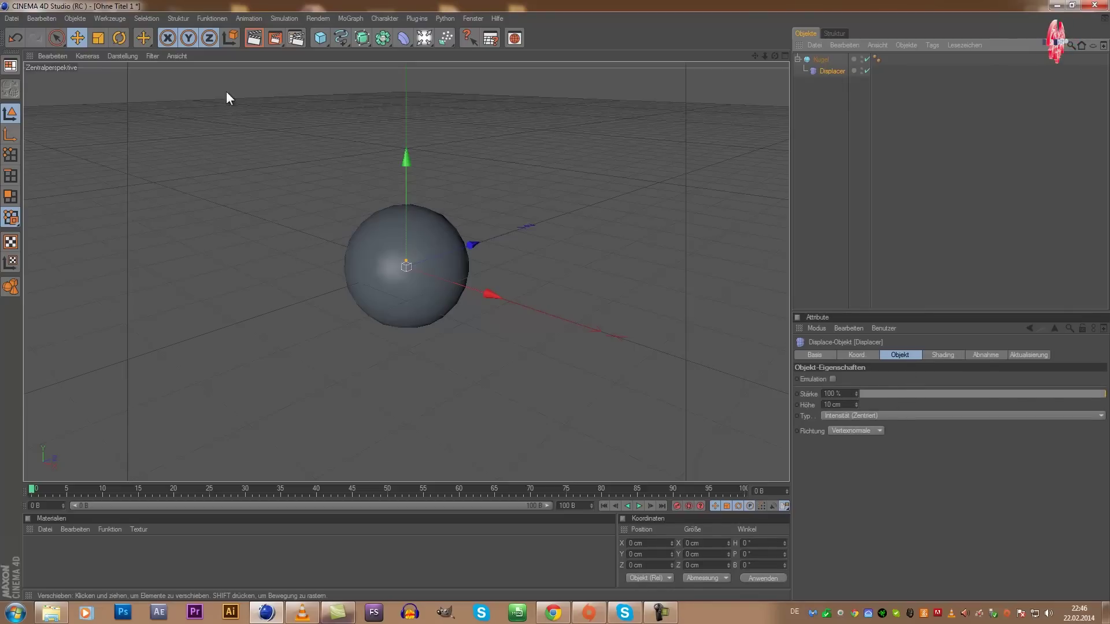
Load a Noise shader into the Displacer and set its Höhe to 200 cm.
click(942, 356)
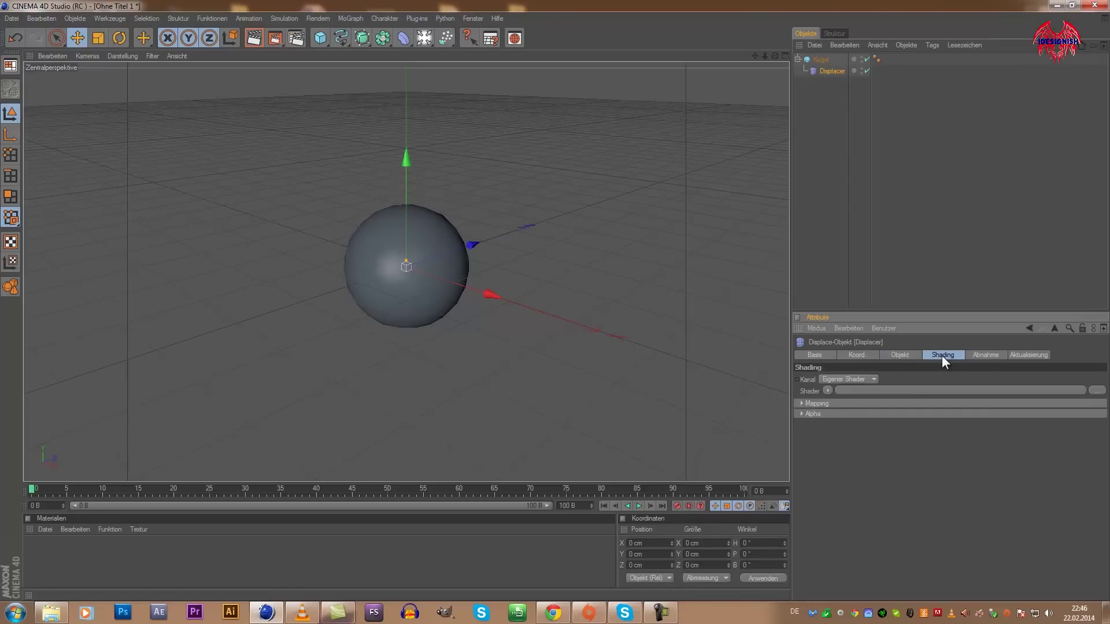
click(828, 390)
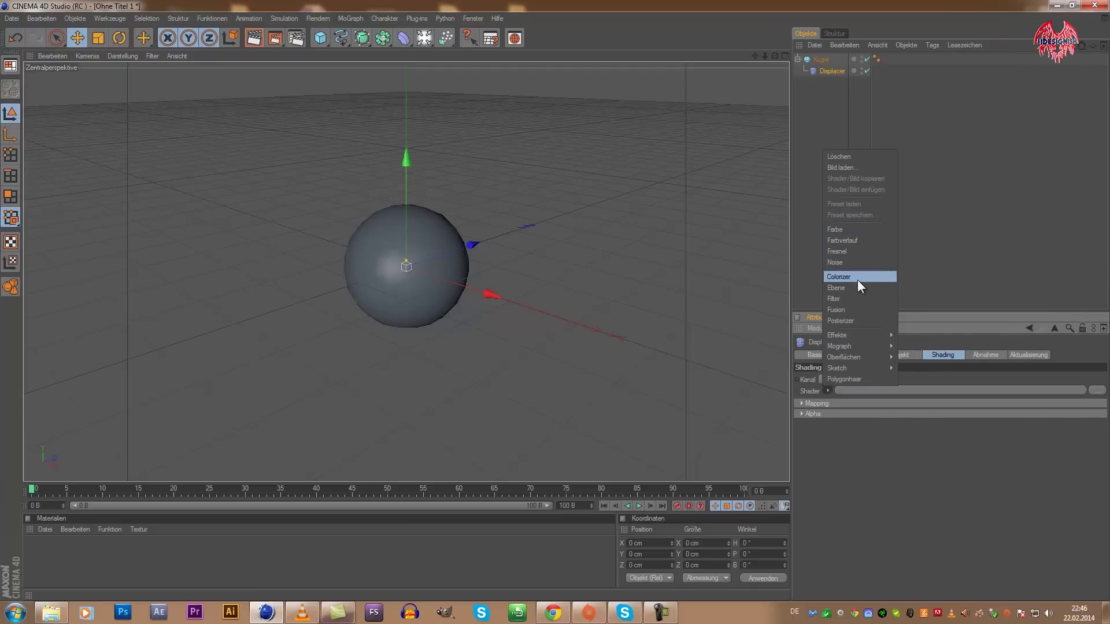
click(860, 263)
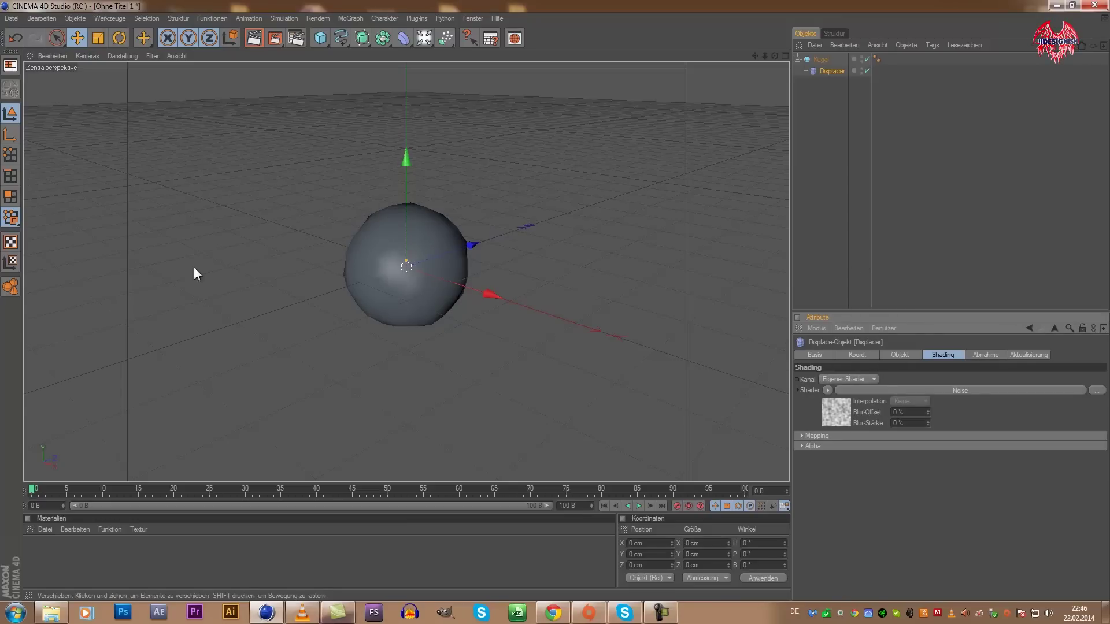
click(908, 355)
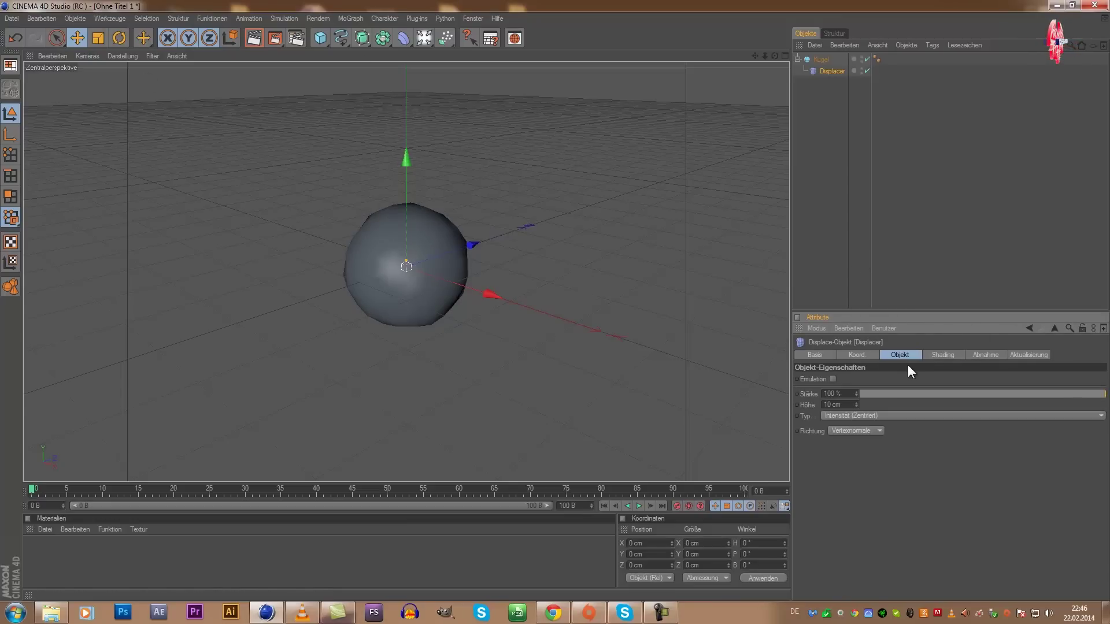
mouse_move(858, 404)
mouse_down()
mouse_move(862, 249)
mouse_move(851, 548)
mouse_move(862, 364)
mouse_move(900, 279)
mouse_move(859, 418)
mouse_move(896, 300)
mouse_move(857, 400)
mouse_up()
double_click(848, 407)
text(200)
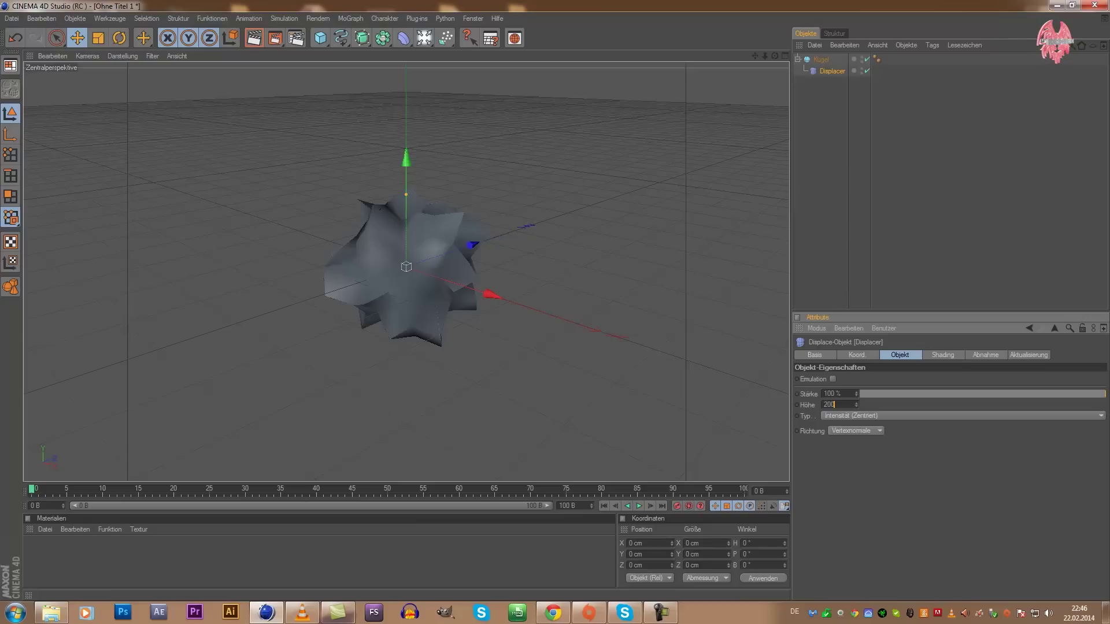
key(Return)
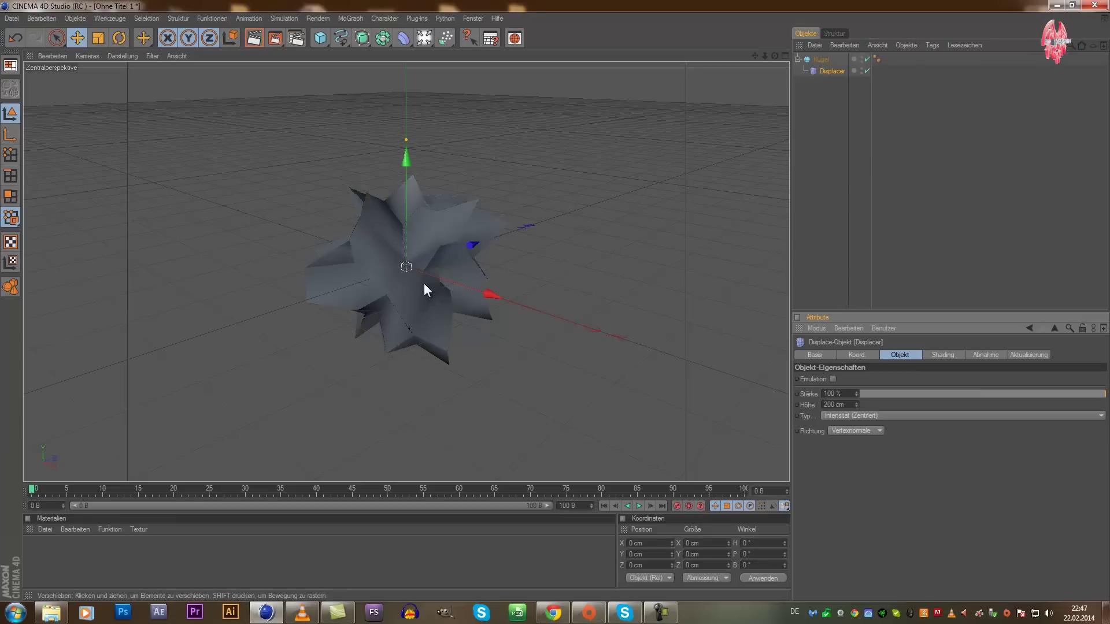
Delete Kugel's Phong tag so the spikes show hard, faceted edges.
click(876, 59)
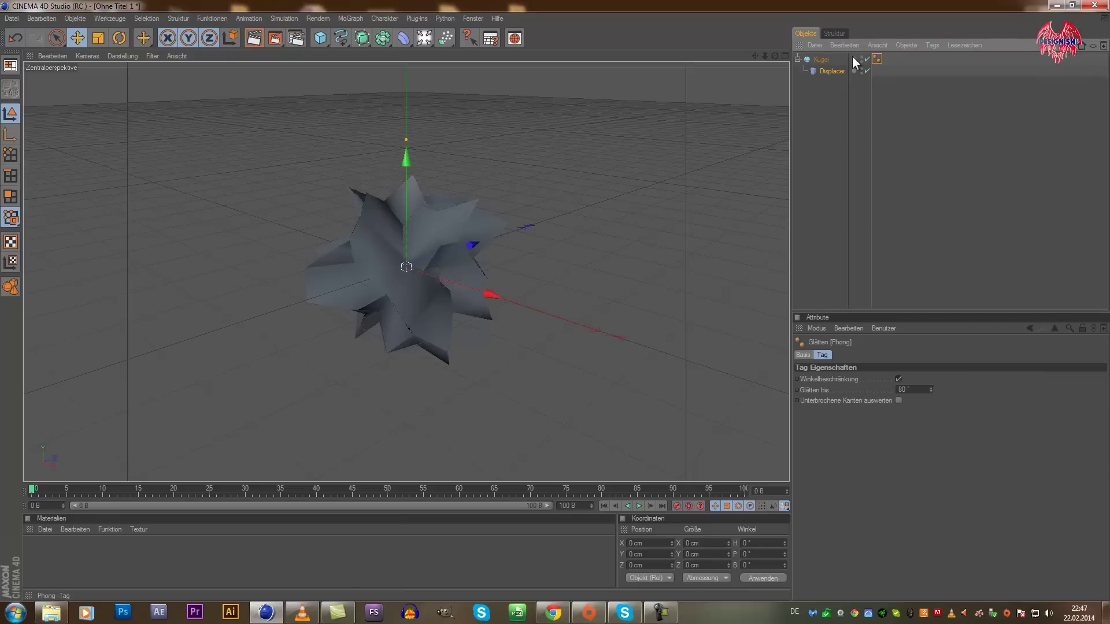
key(Delete)
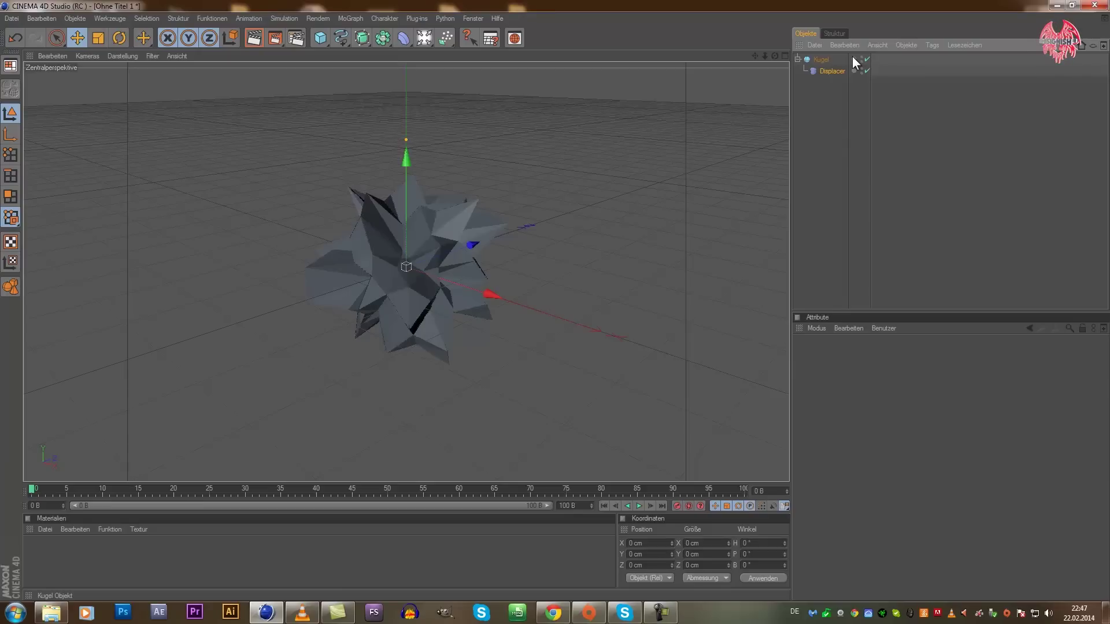
click(833, 72)
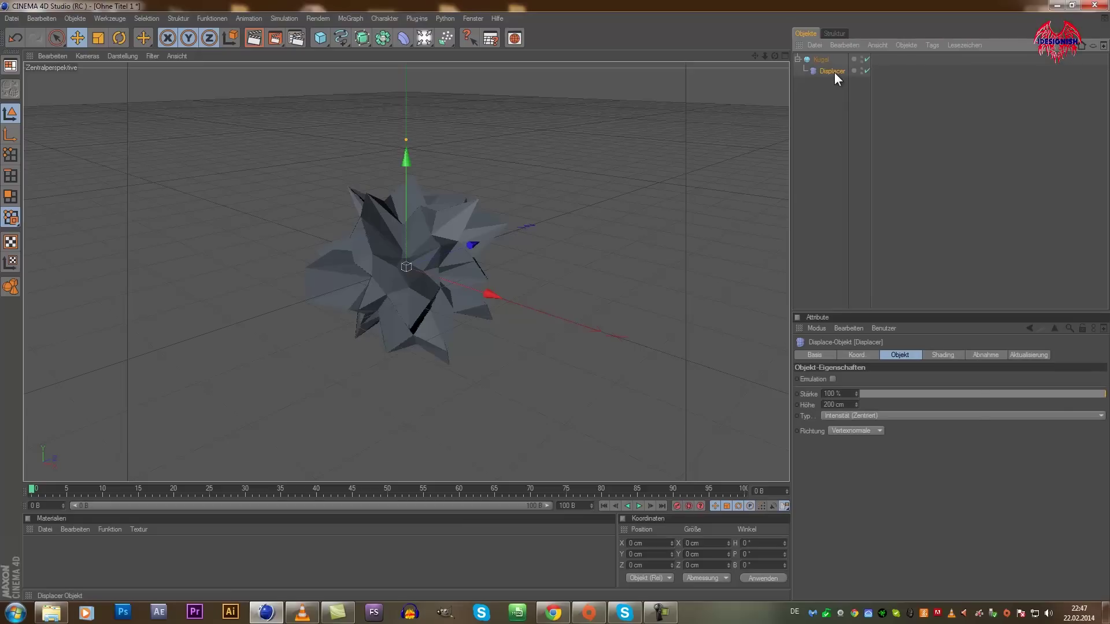
Duplicate the Displacer under Kugel and orbit the view to inspect the sharper spikes.
key(ctrl+c)
key(ctrl+v)
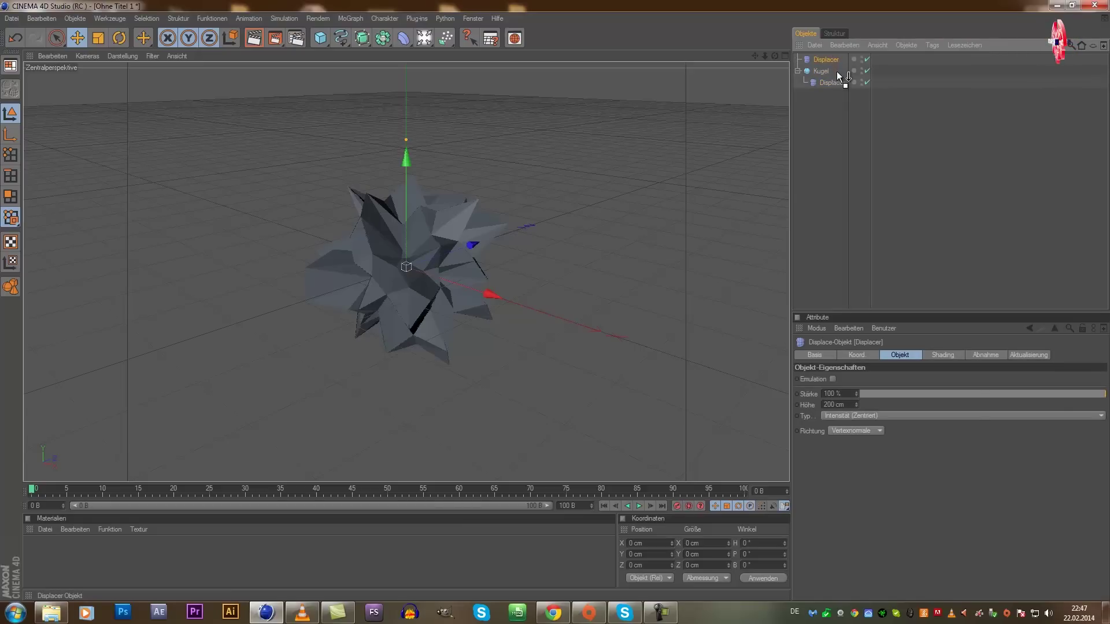
drag(826, 73, 819, 69)
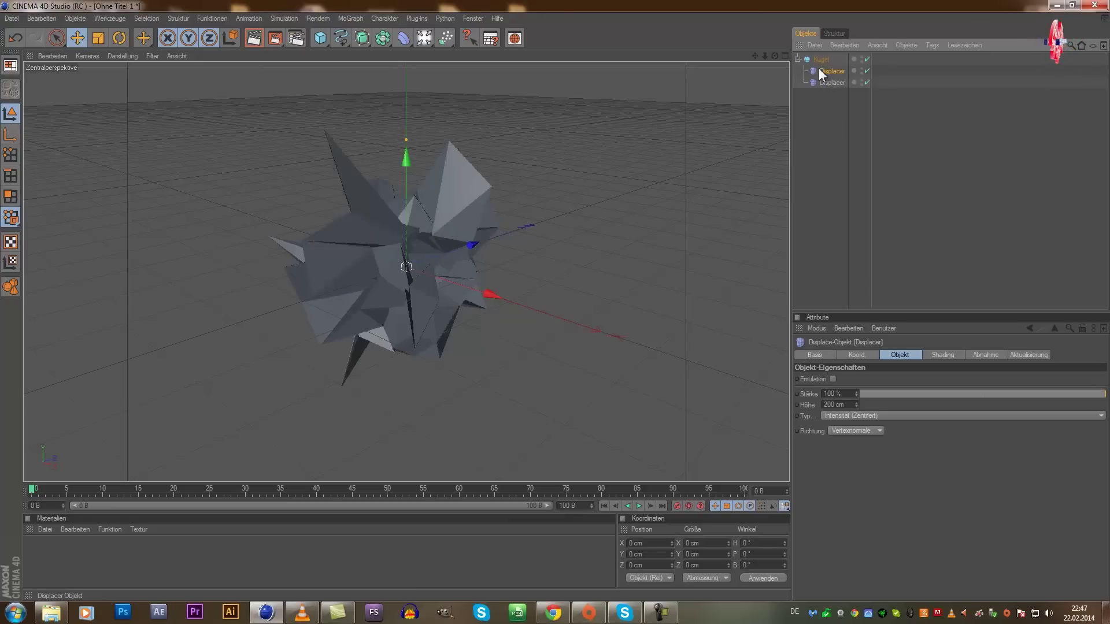
click(835, 112)
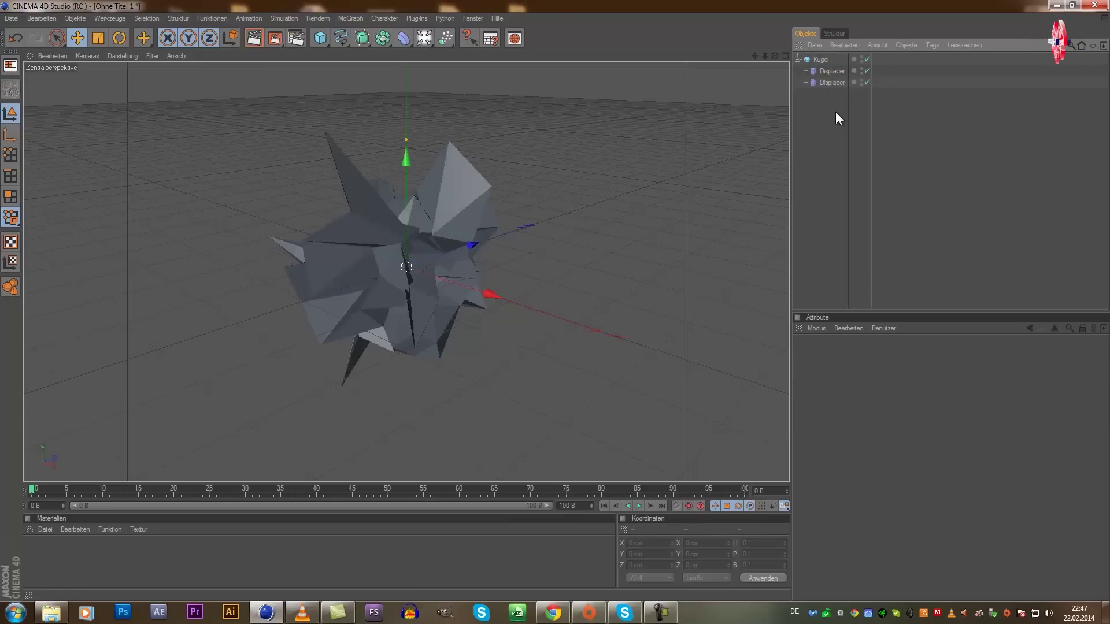
click(834, 74)
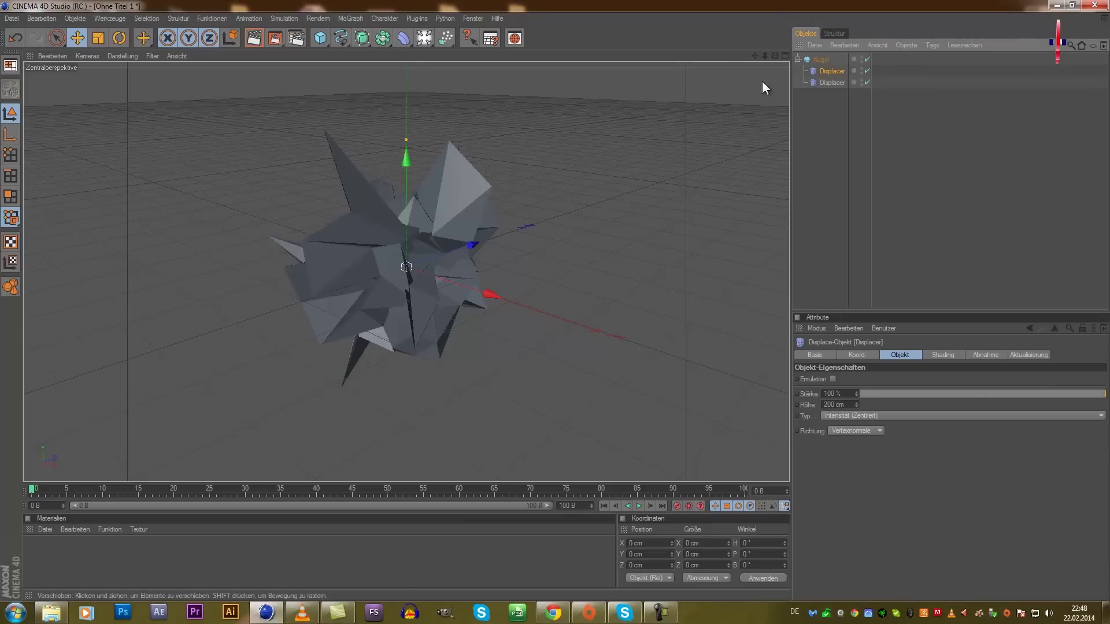
drag(774, 56, 554, 300)
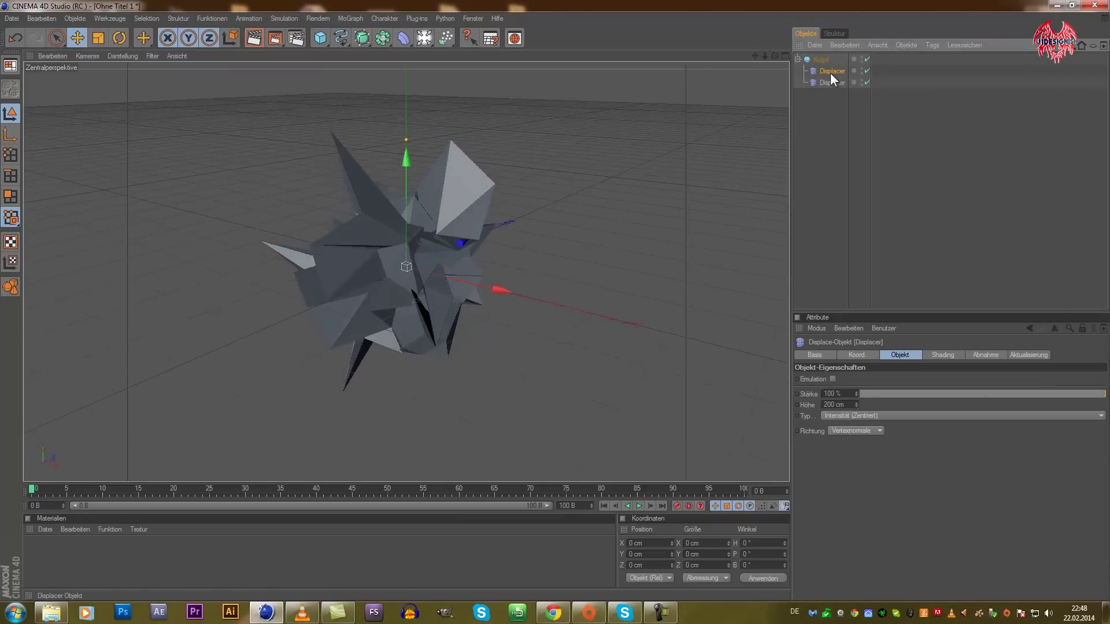
Set the first Displacer's Noise Globale Größe to 200% and Animat.-Geschw. to 0.2.
click(941, 355)
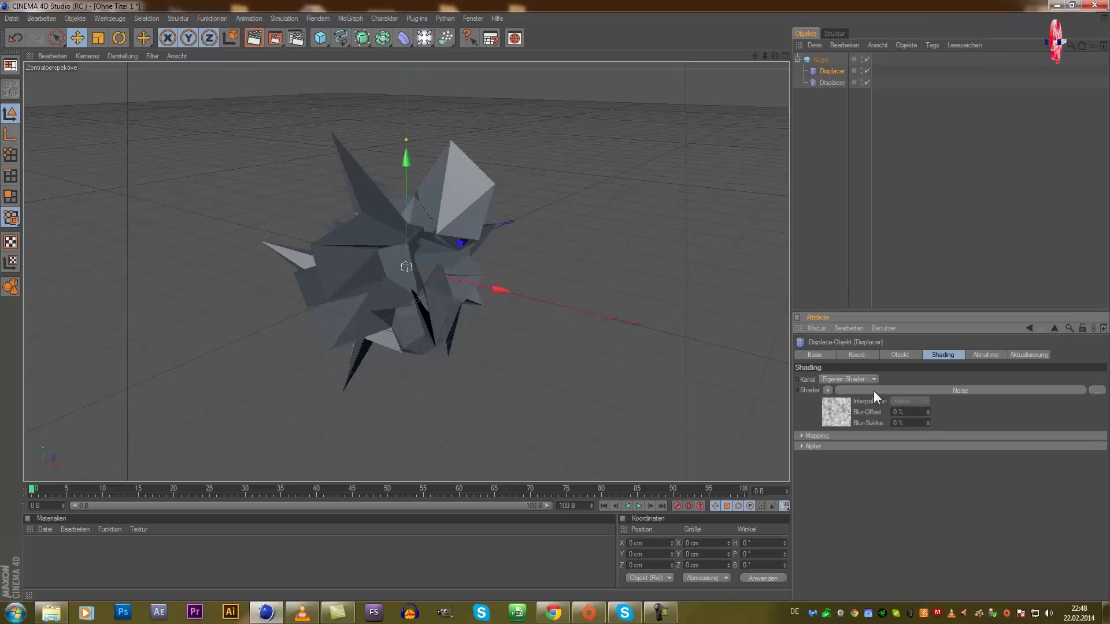
click(827, 411)
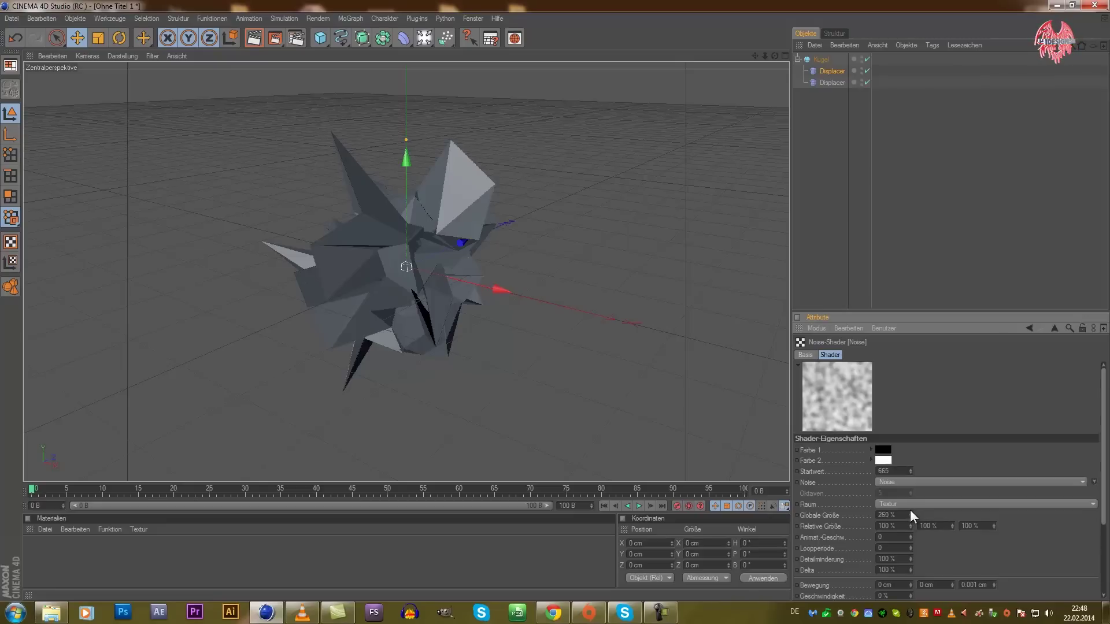
click(910, 510)
text(200)
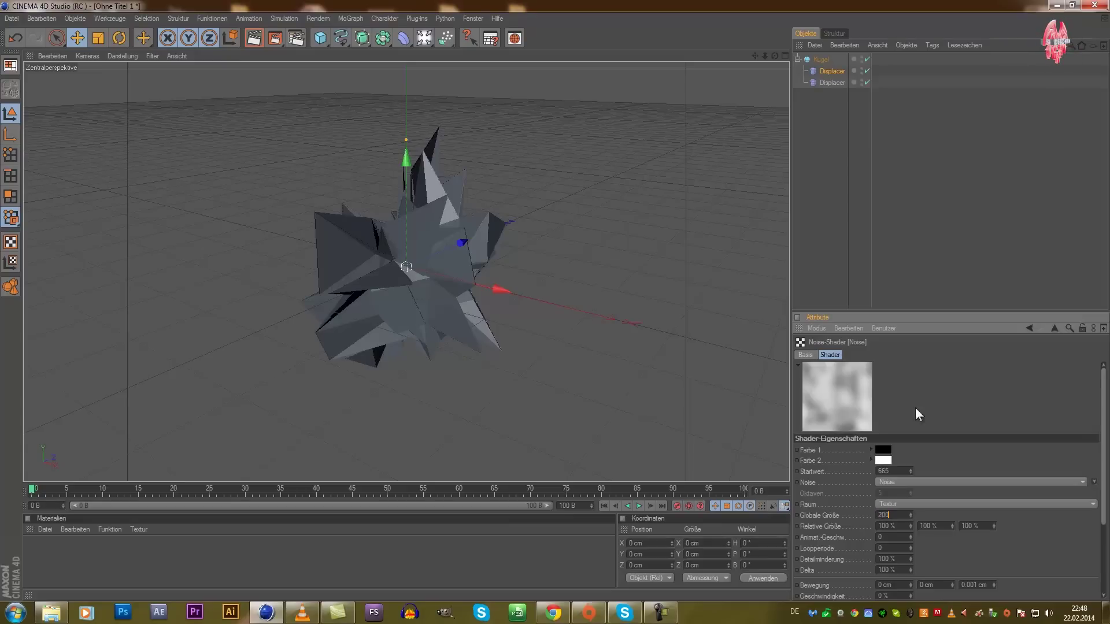
key(Return)
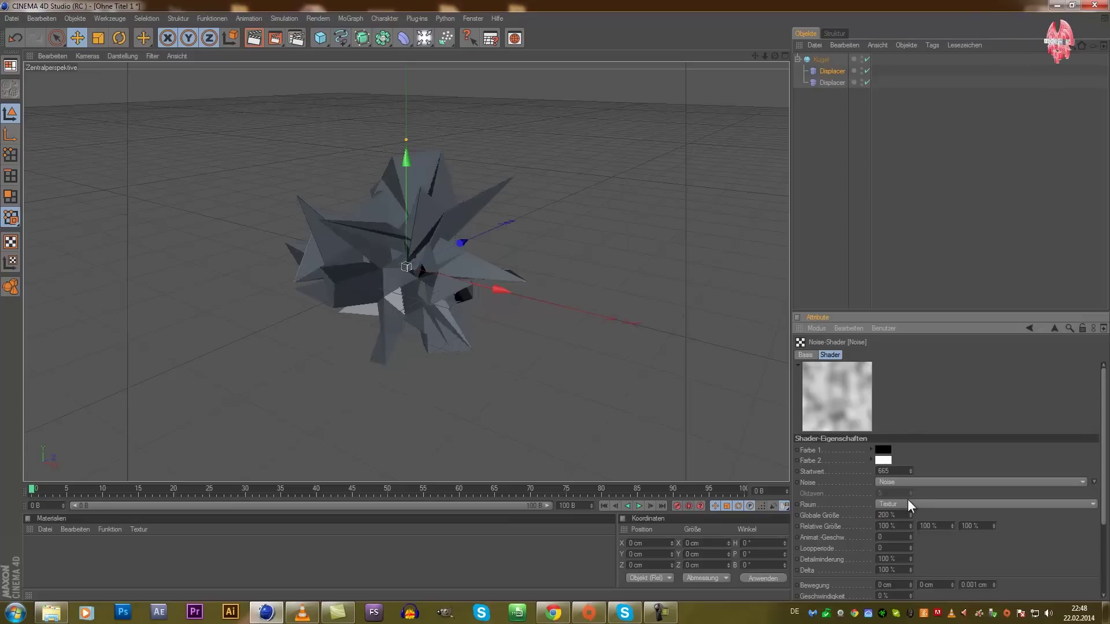
scroll(918, 547, down, 3)
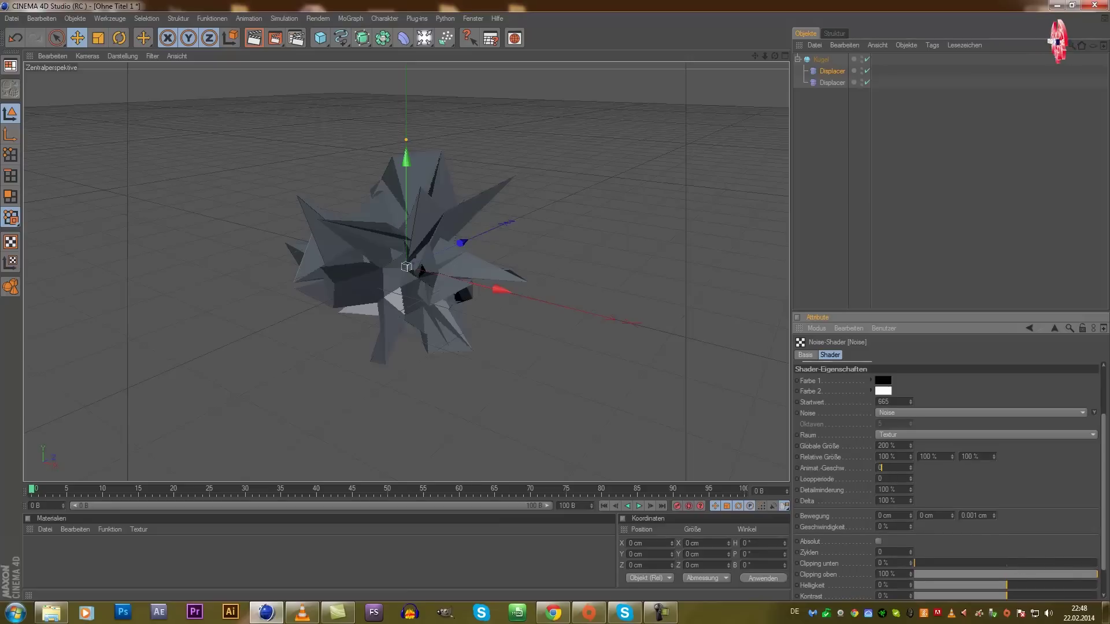
text(.2)
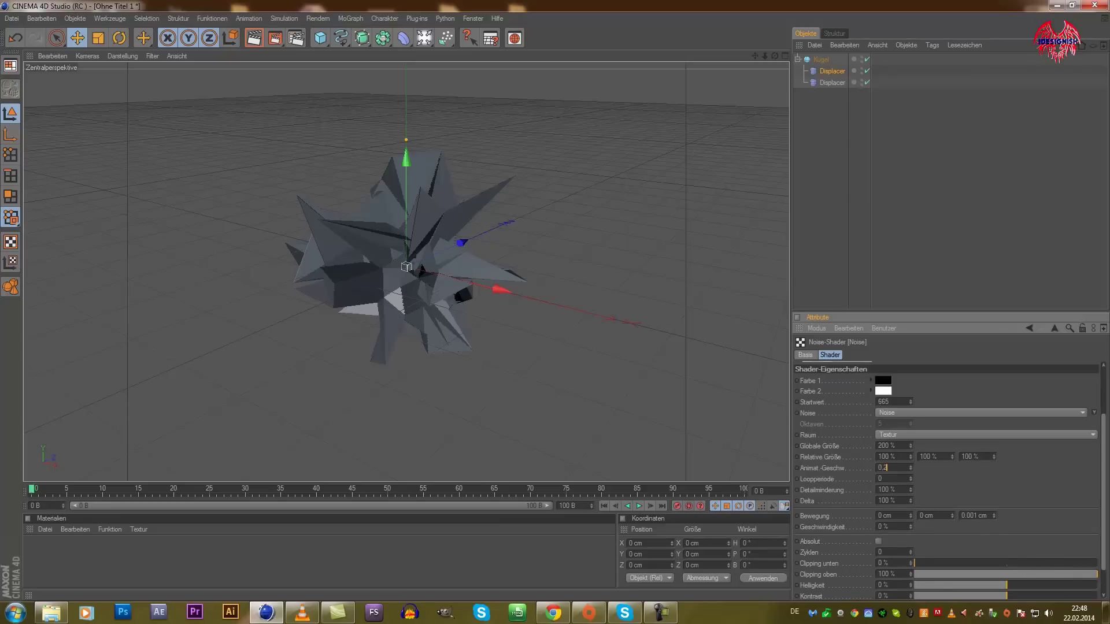
Set the second Displacer's Noise Animat.-Geschw. to 0.2.
click(826, 83)
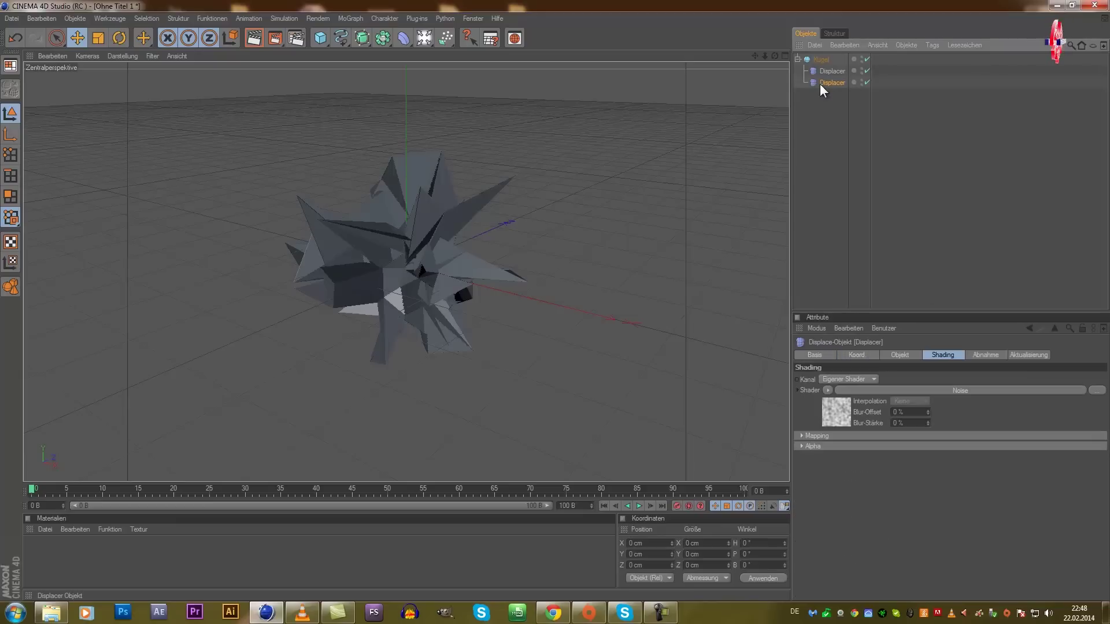
click(834, 411)
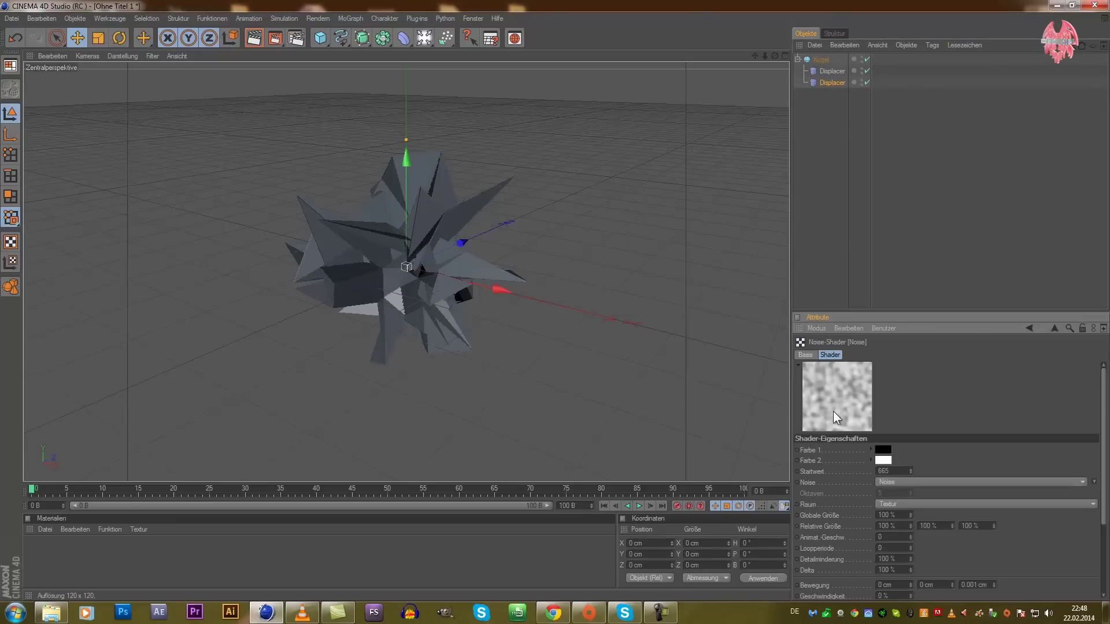
click(894, 537)
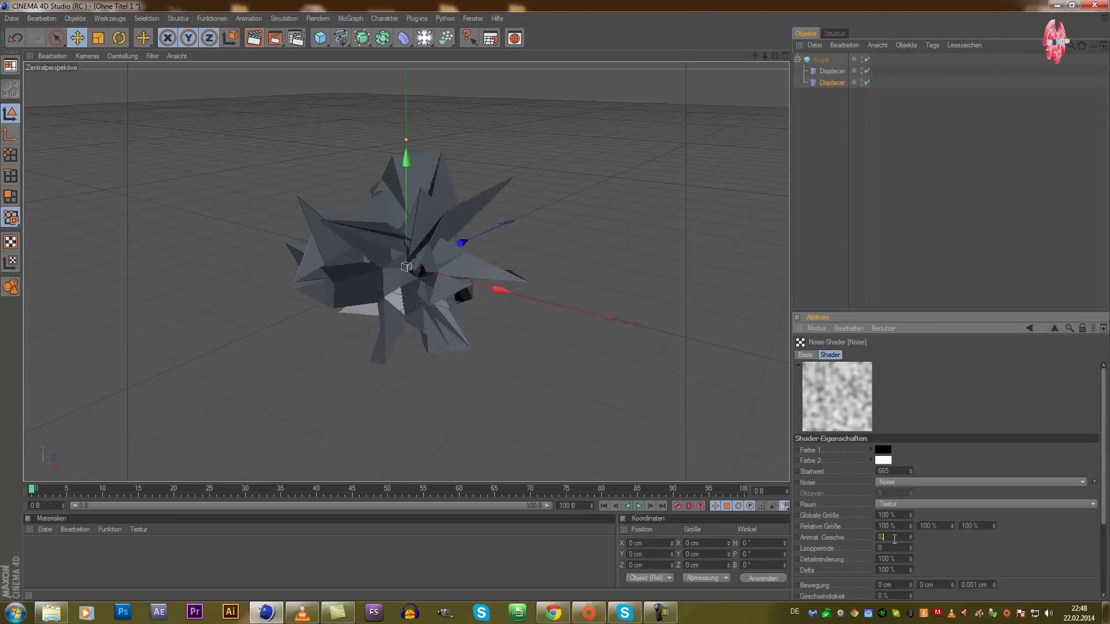
text(.2)
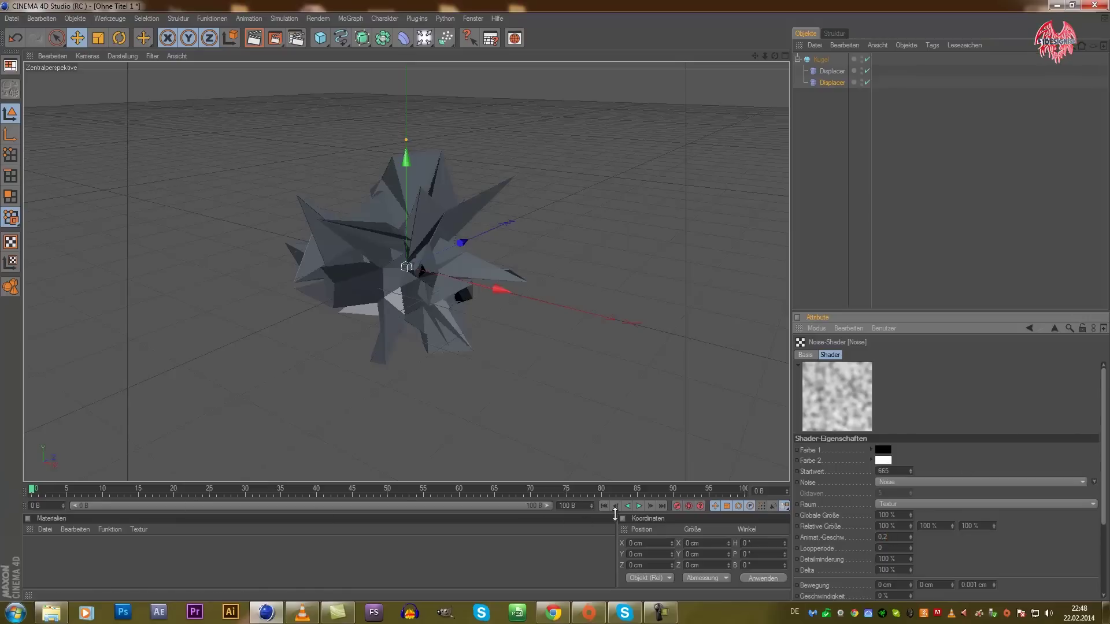
Play the animation to preview the morphing spikes, then return to frame 0.
click(638, 506)
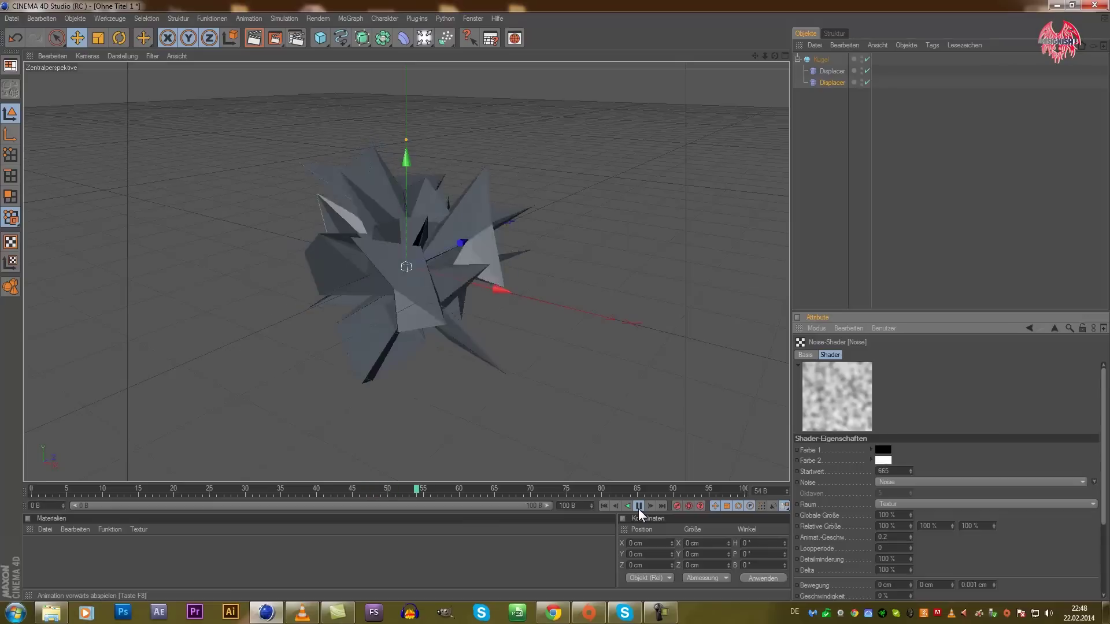
click(638, 506)
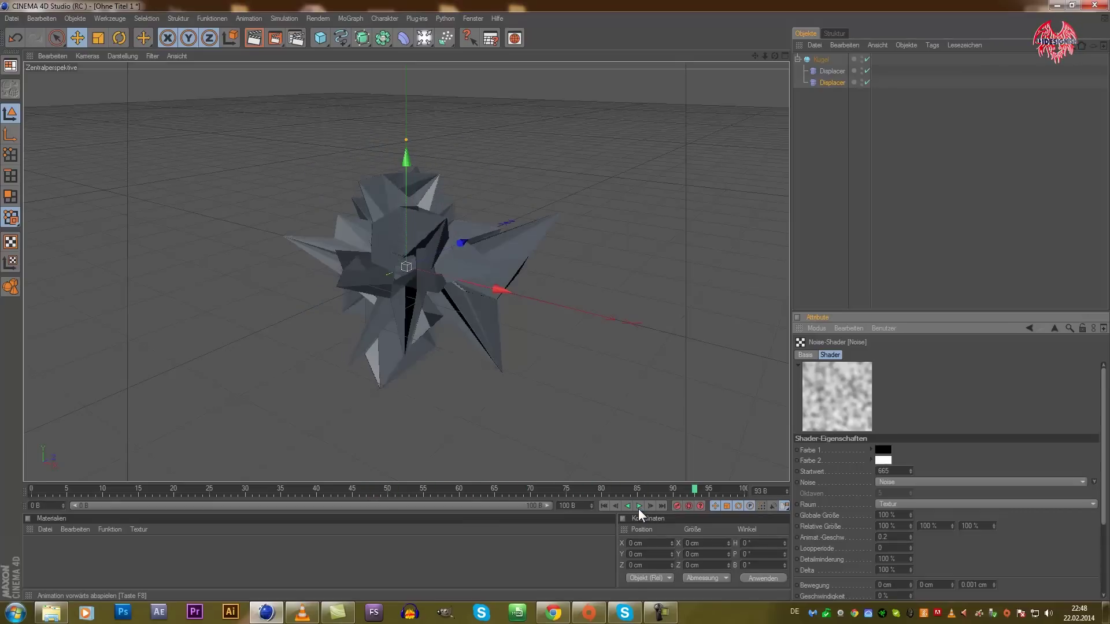
click(44, 493)
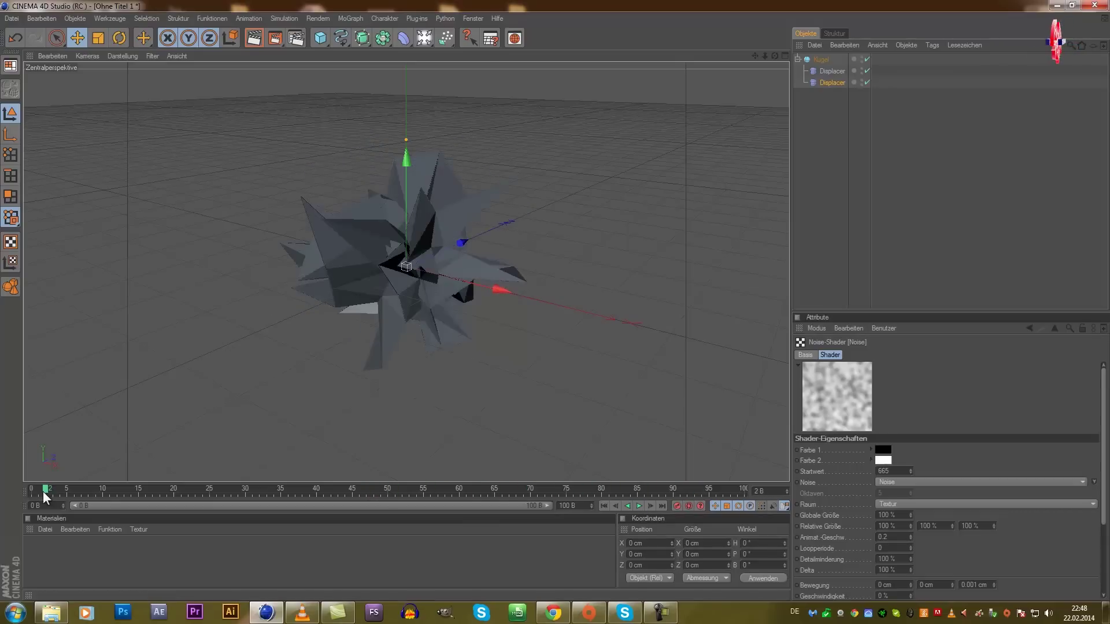
drag(45, 493, 32, 491)
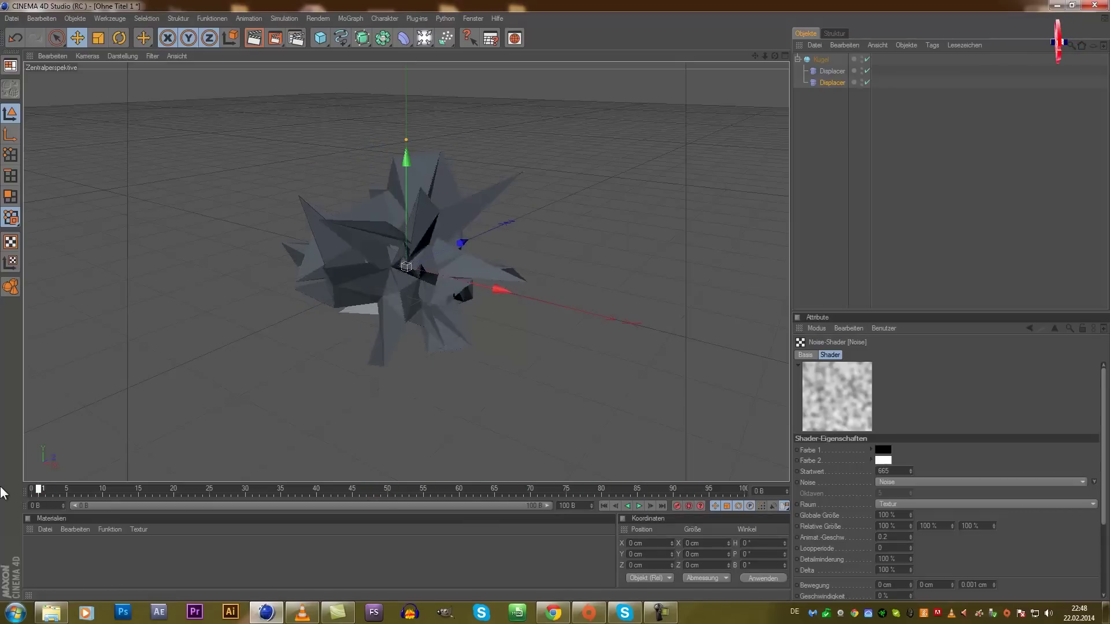
click(807, 194)
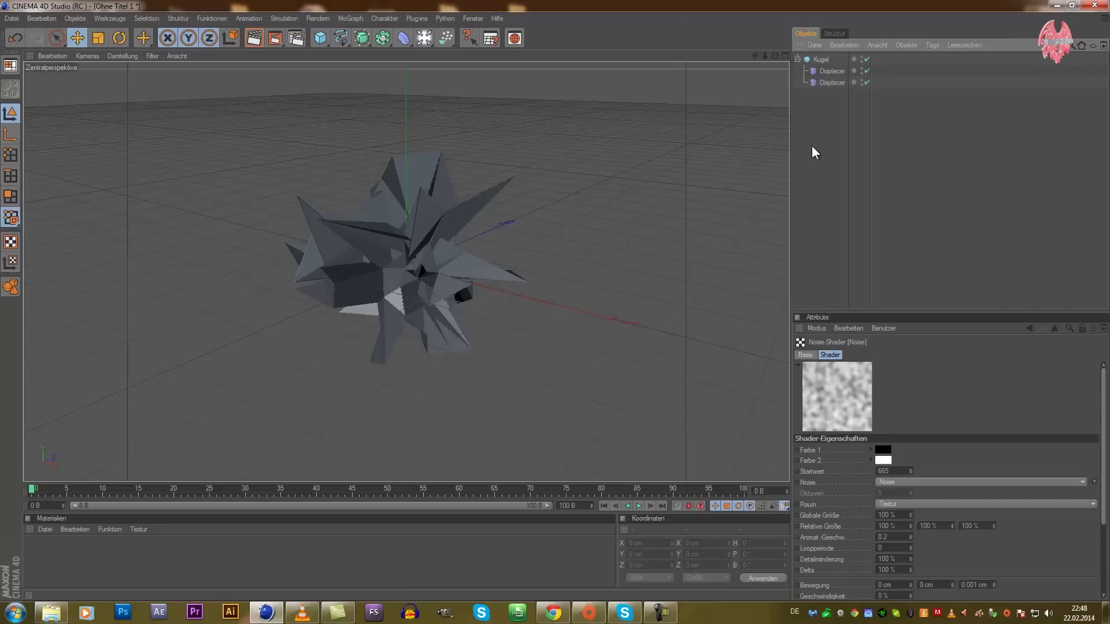
click(408, 38)
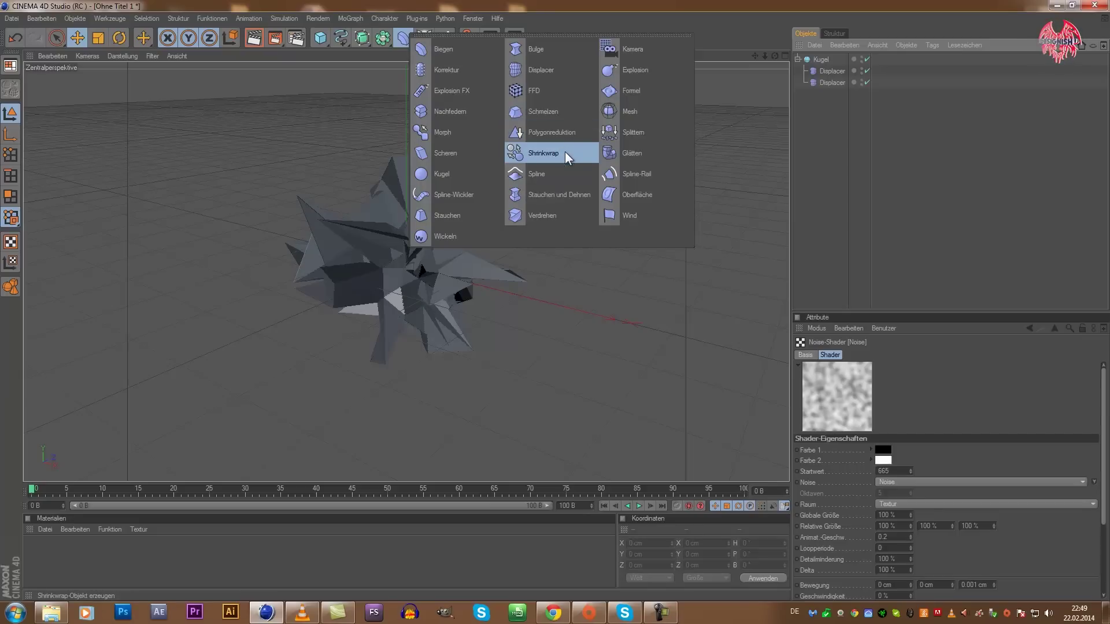
Add a Polygonreduktion deformer and nest it under Kugel beside the two Displacers.
click(404, 38)
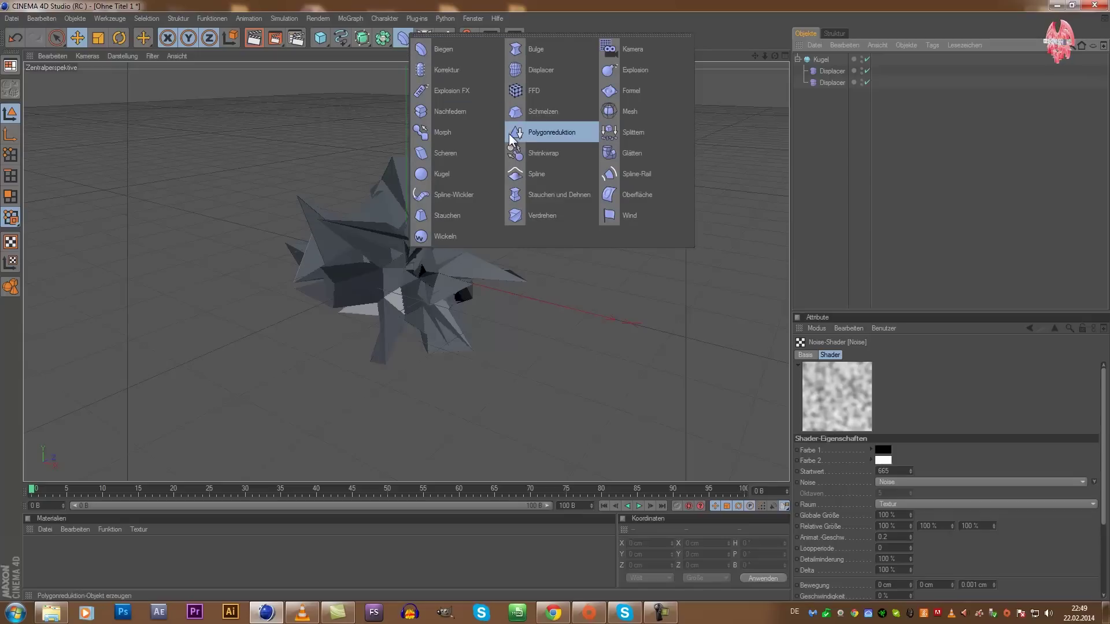
click(553, 134)
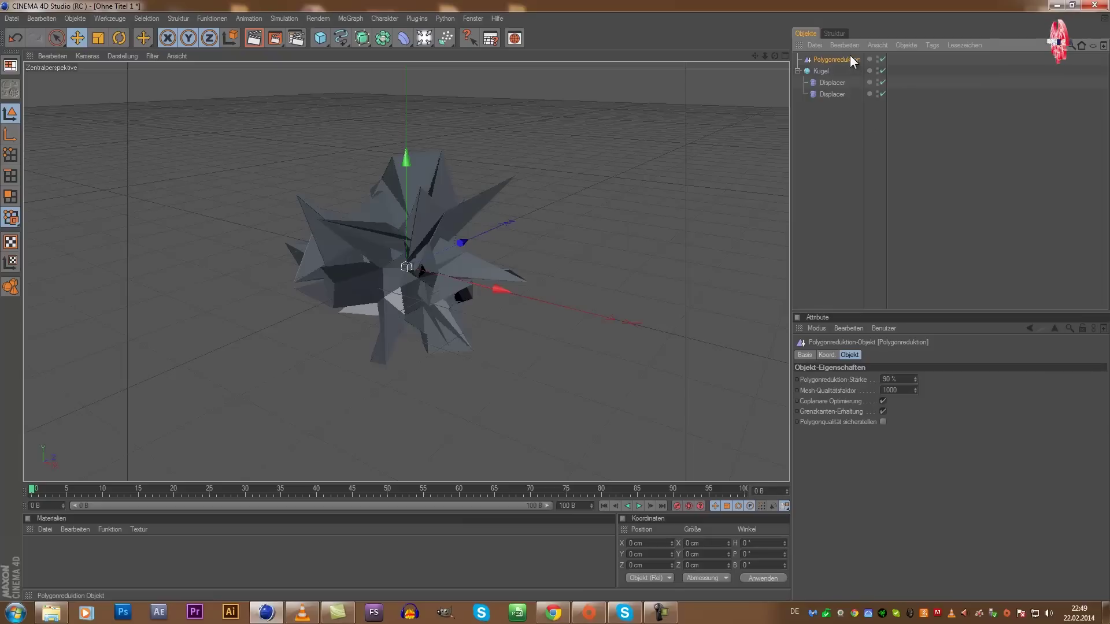
drag(830, 73, 830, 73)
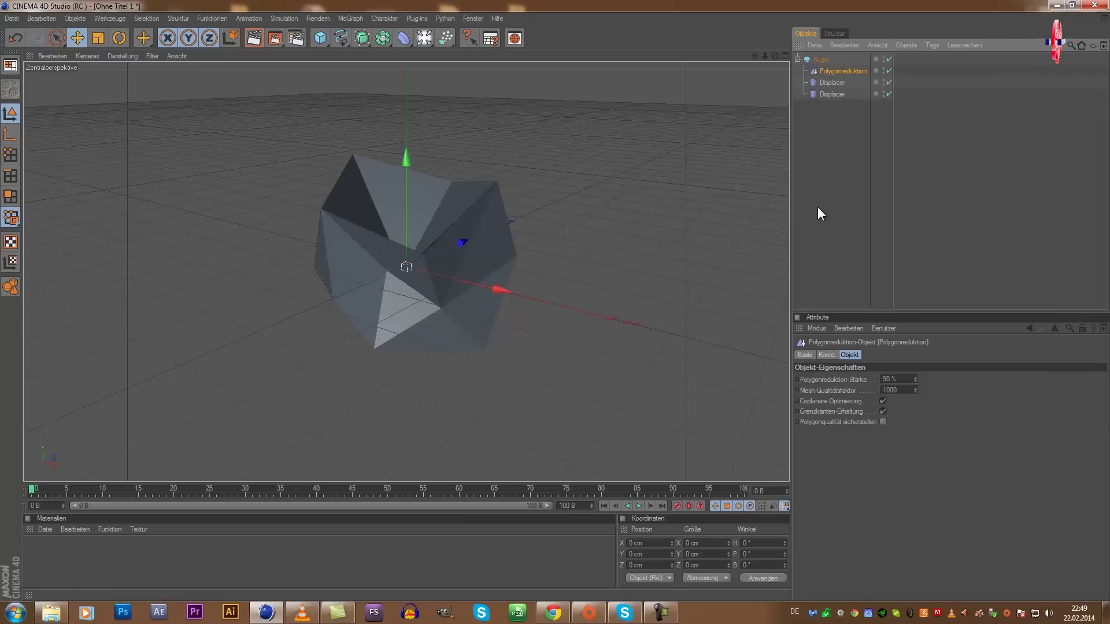
click(823, 59)
click(821, 70)
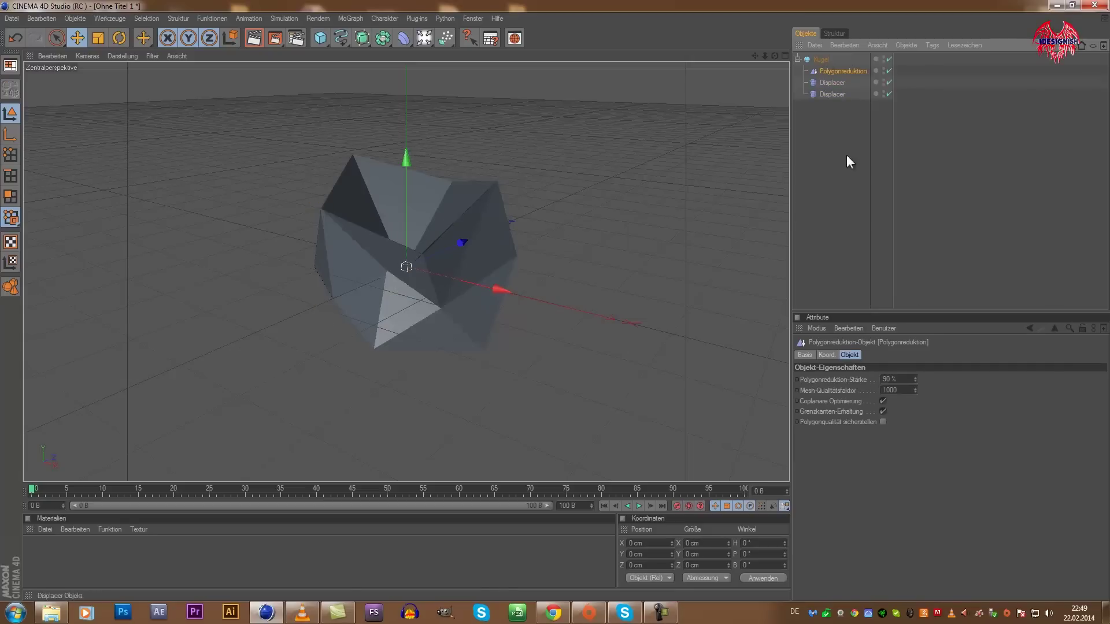
Drag Polygonreduktion-Stärke through several values down to 0%.
drag(913, 377, 913, 374)
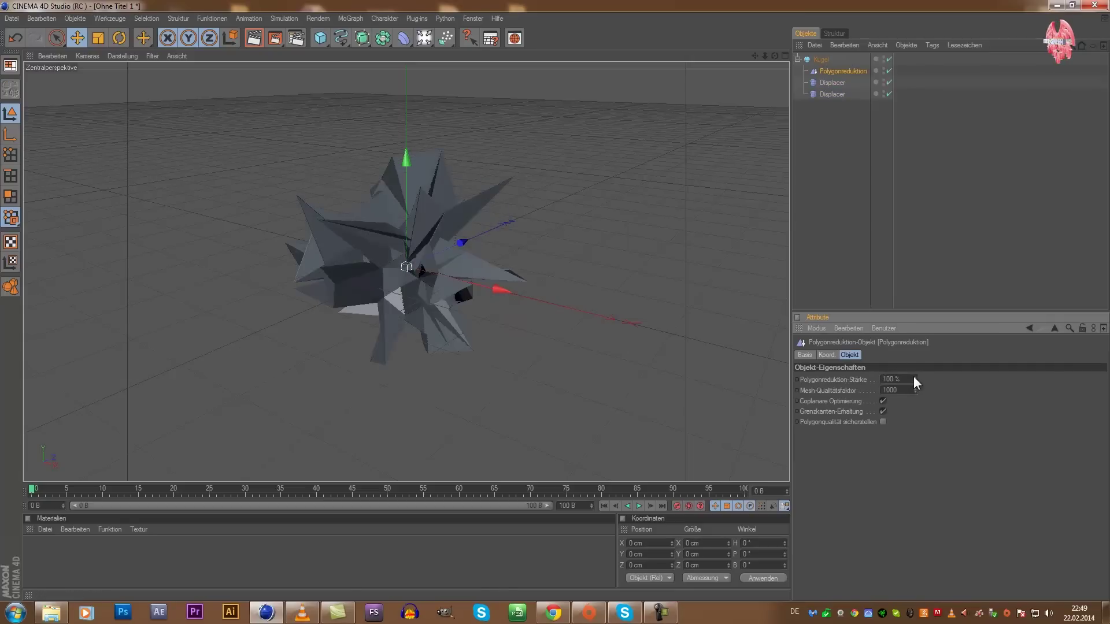
mouse_move(913, 376)
mouse_down()
mouse_move(917, 391)
mouse_move(907, 329)
mouse_up()
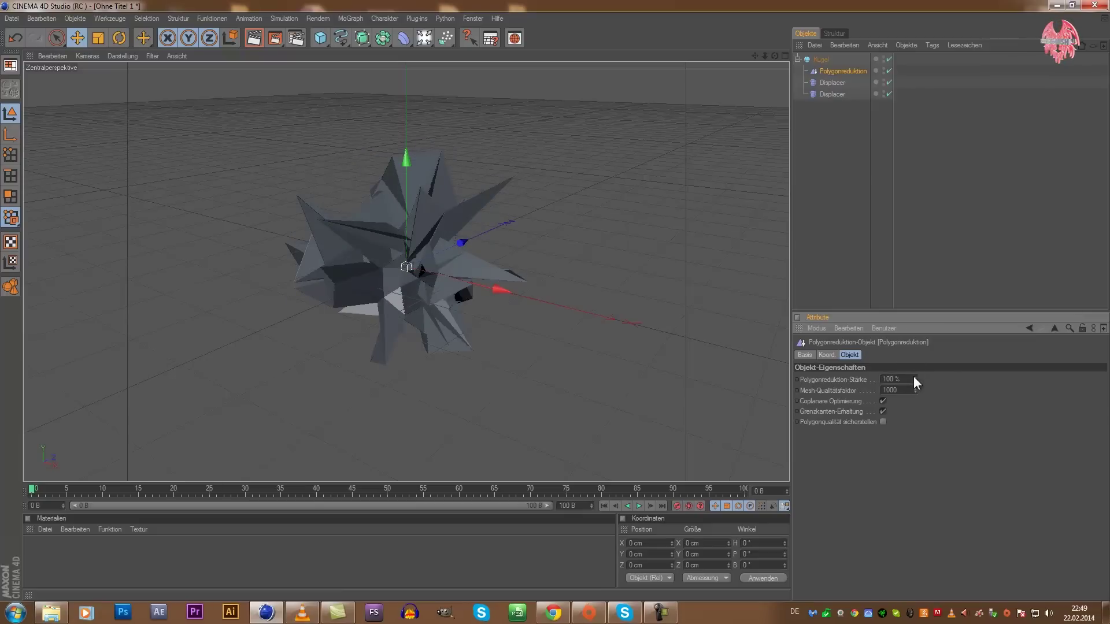
drag(913, 377, 913, 376)
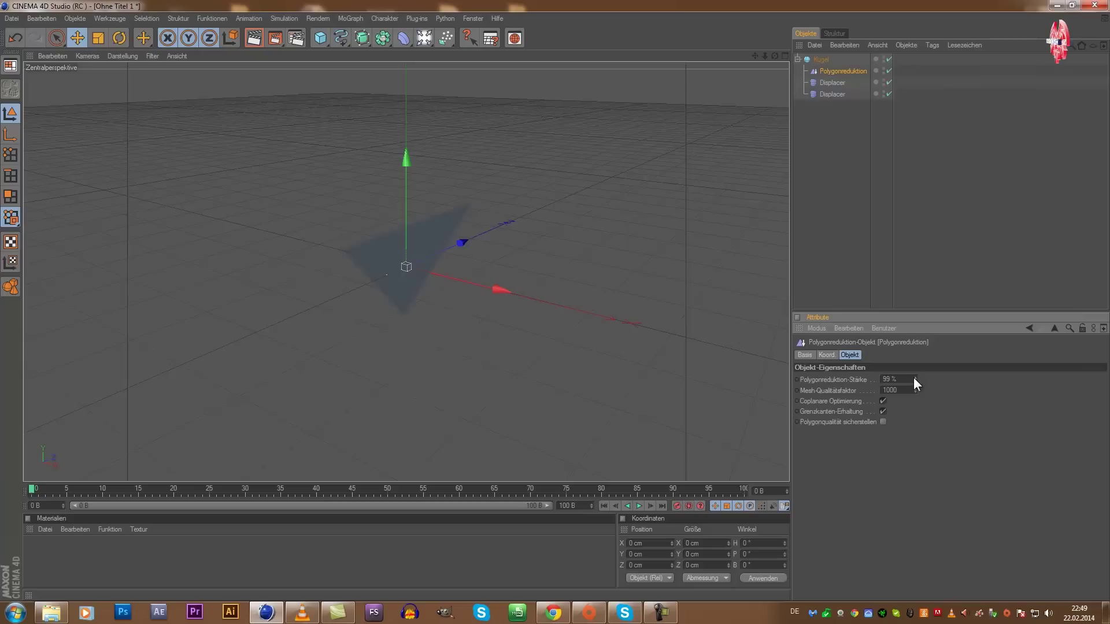
drag(913, 376, 912, 386)
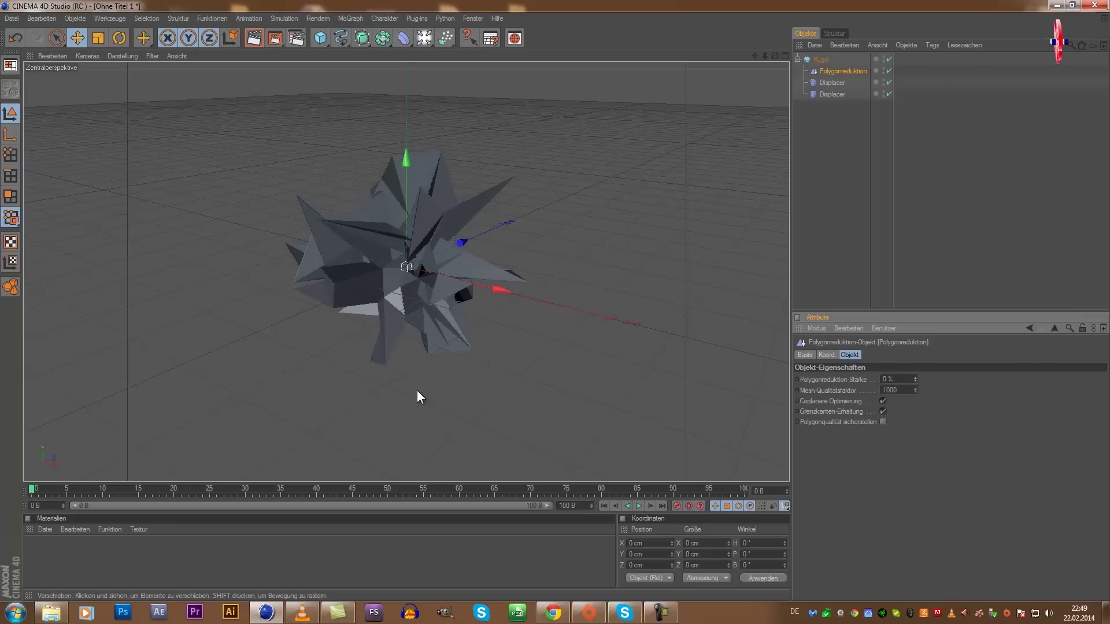
Keyframe Polygonreduktion-Stärke at frame 0, extend the timeline to 300 frames, and scrub to frame 100.
ctrl+click(796, 380)
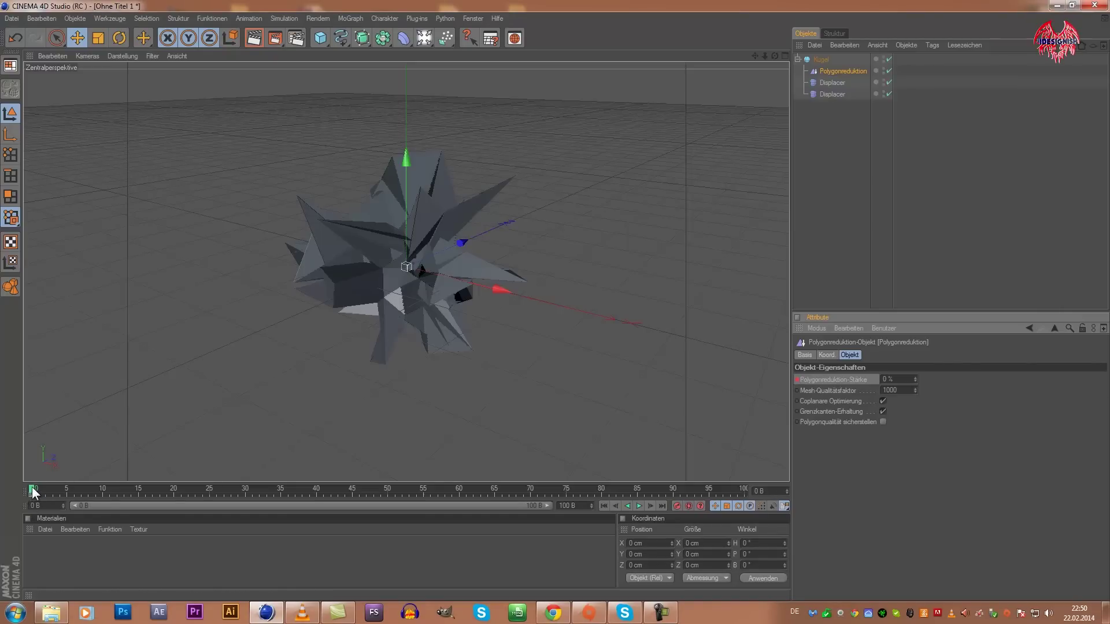
mouse_move(32, 487)
mouse_down()
mouse_move(404, 514)
mouse_move(684, 507)
mouse_up()
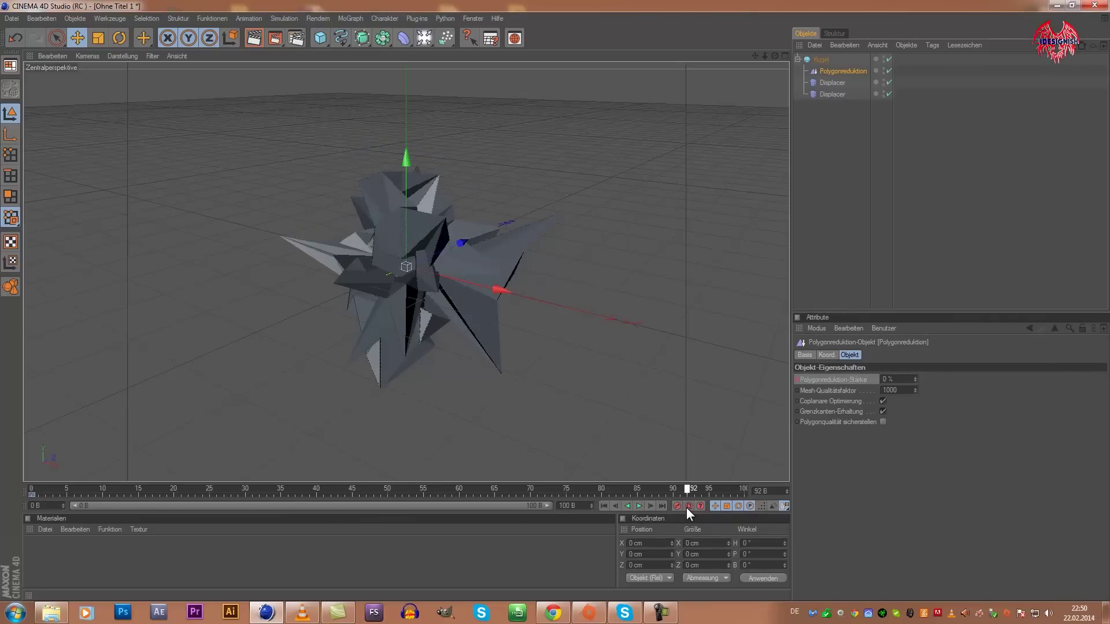
click(567, 506)
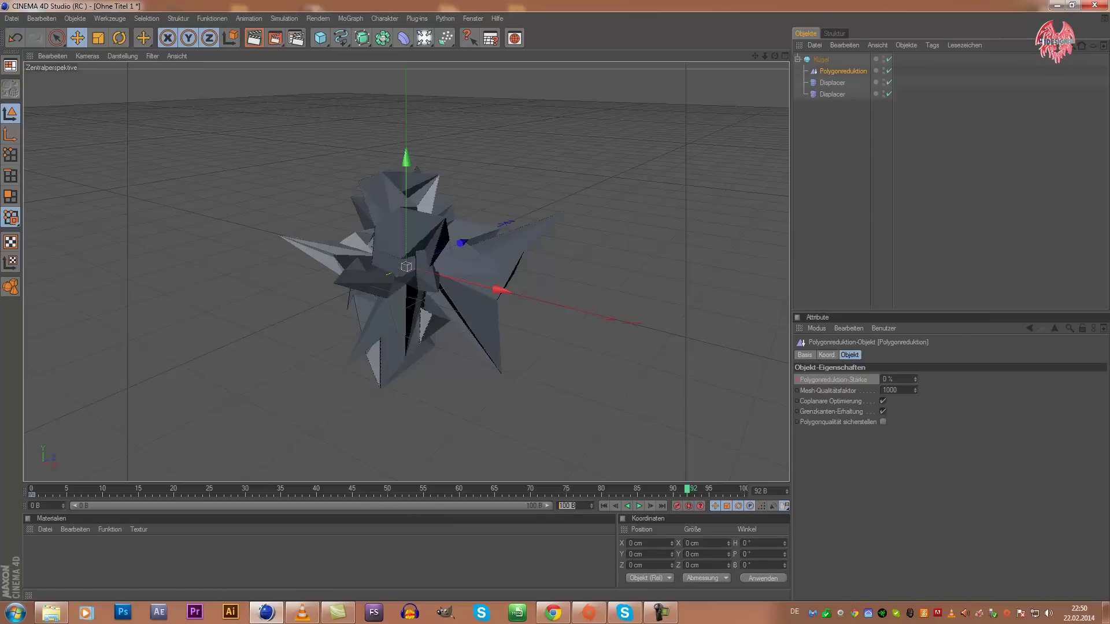
text(300)
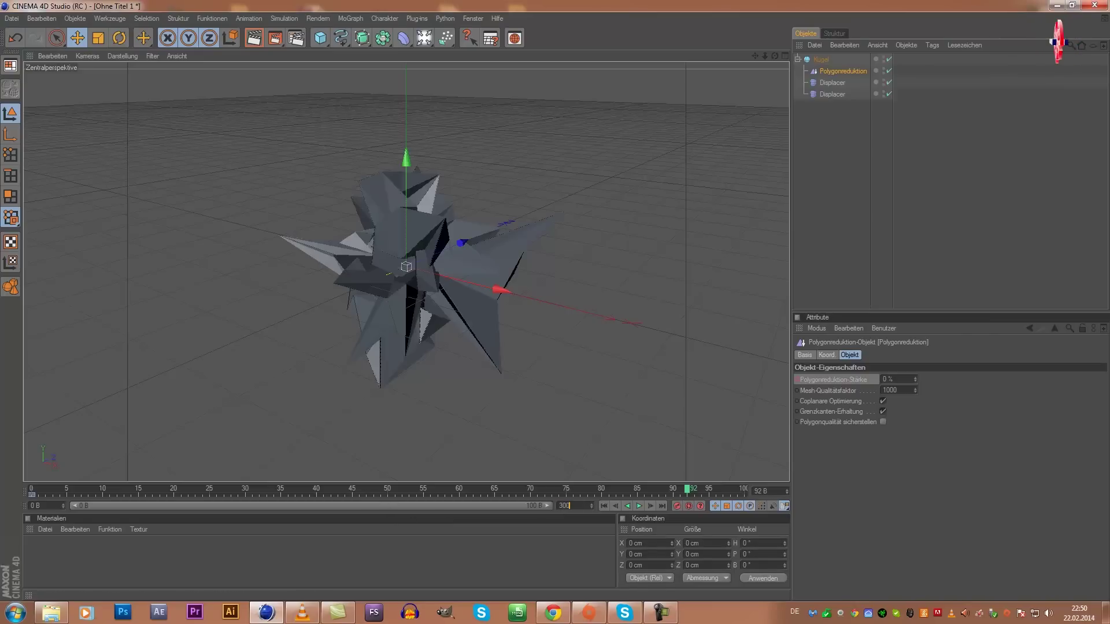
click(424, 548)
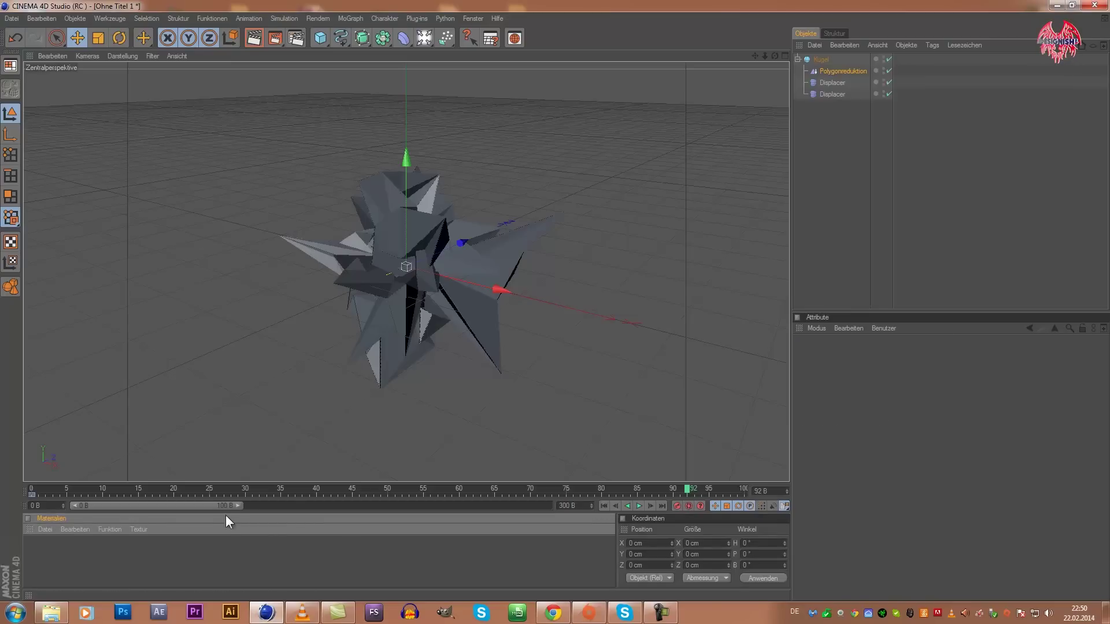
mouse_move(236, 505)
mouse_down()
mouse_move(504, 506)
mouse_move(240, 516)
mouse_move(706, 522)
mouse_up()
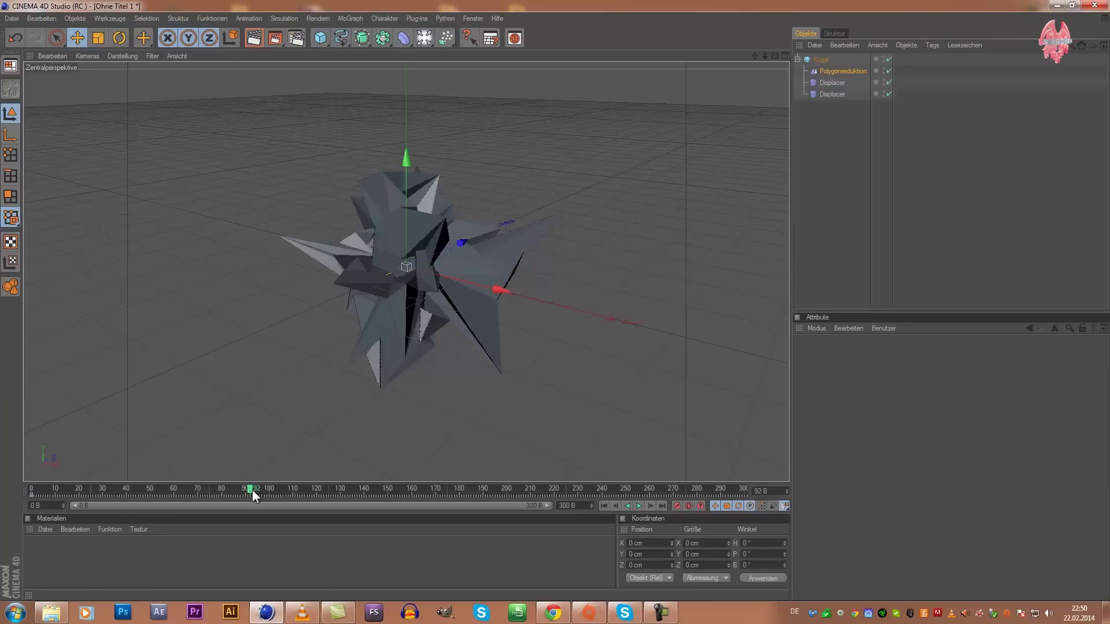
drag(249, 487, 269, 494)
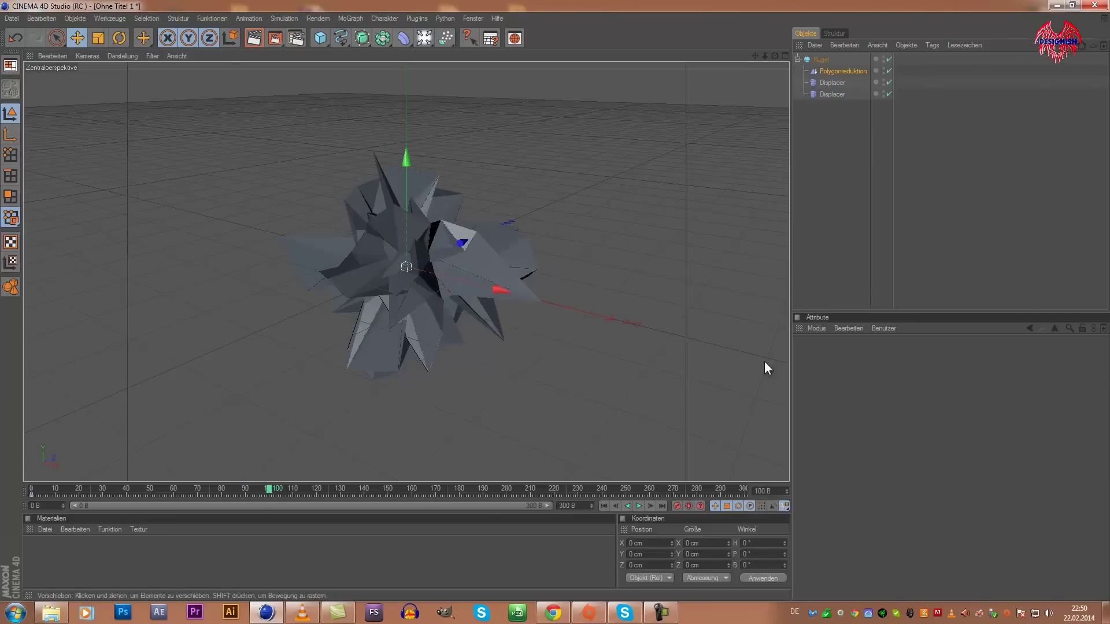
Set the Polygonreduktion deformer's strength to 95%.
click(826, 70)
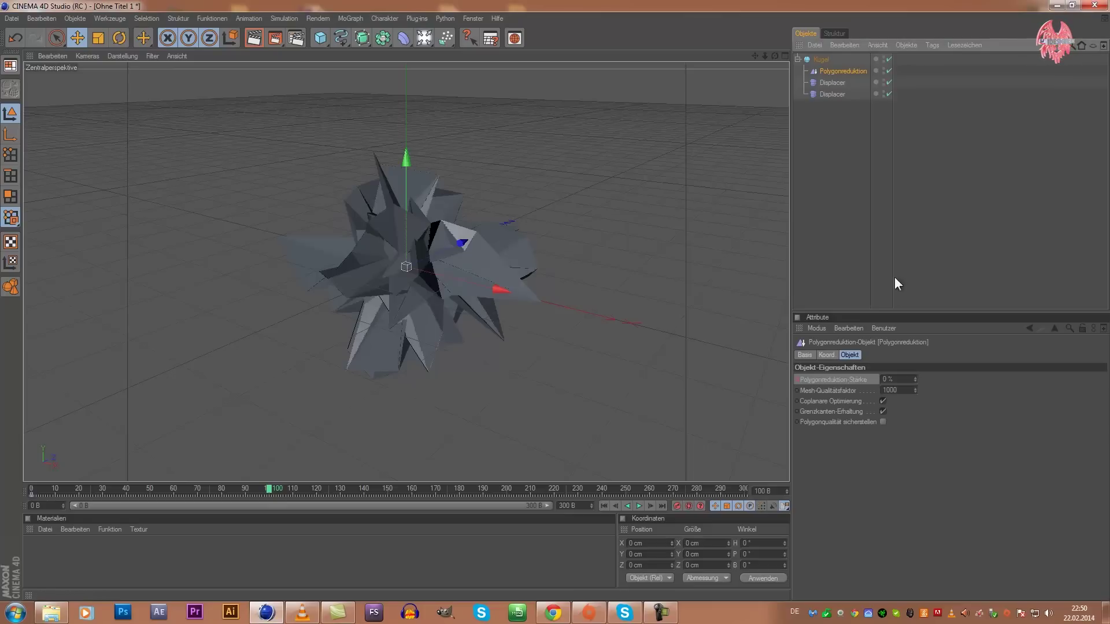
click(900, 376)
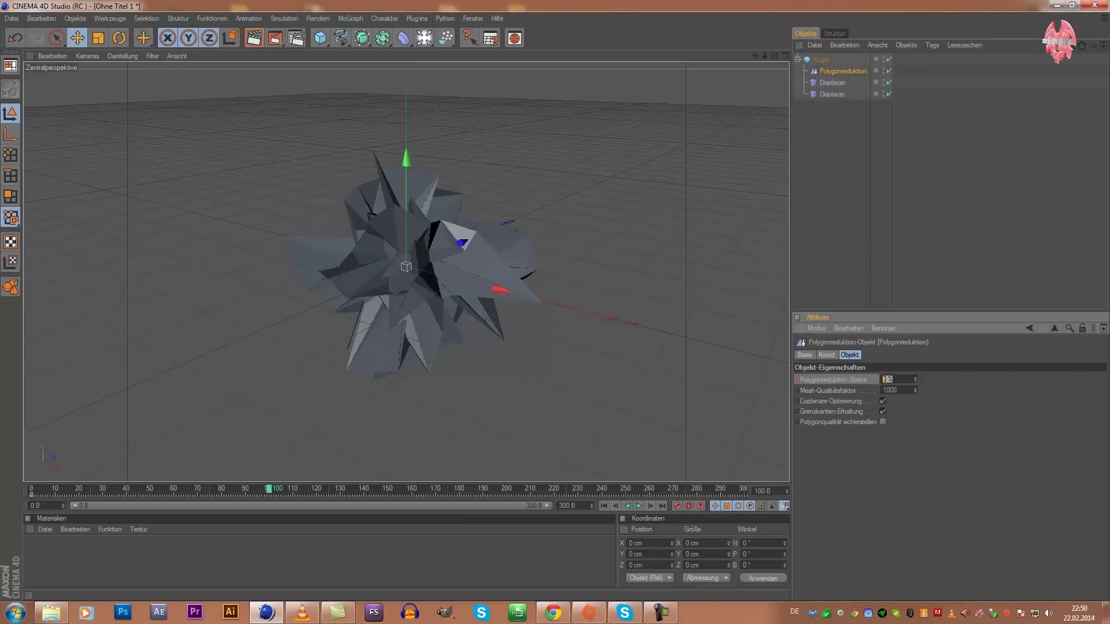
text(95)
key(Return)
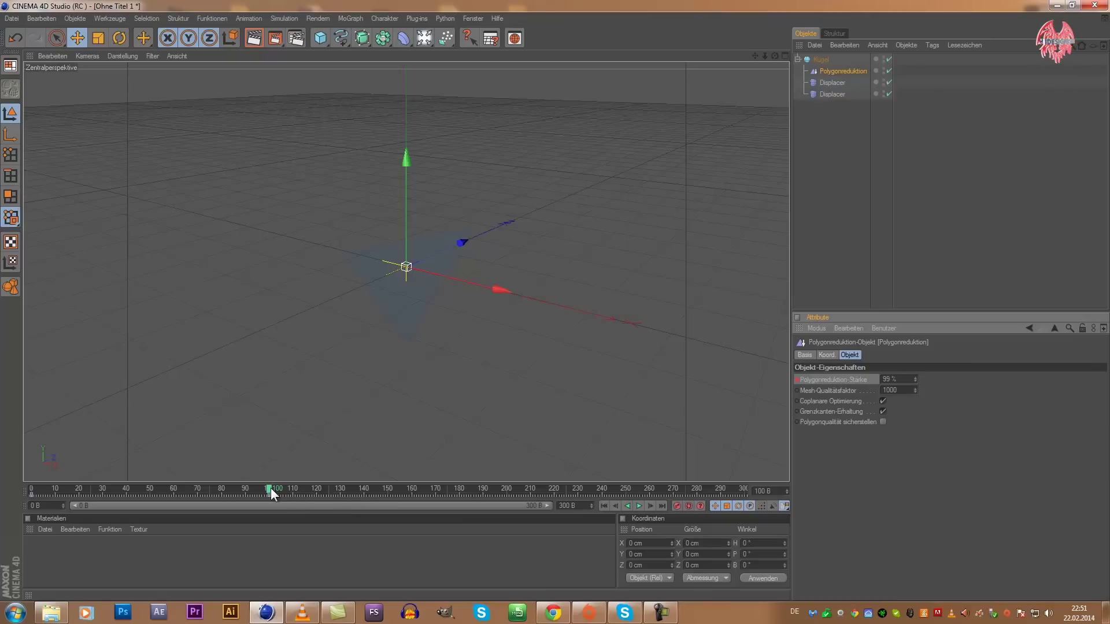
Rewind to frame 0, preview the reduction animation, and scrub toward frame 200.
drag(270, 488, 32, 490)
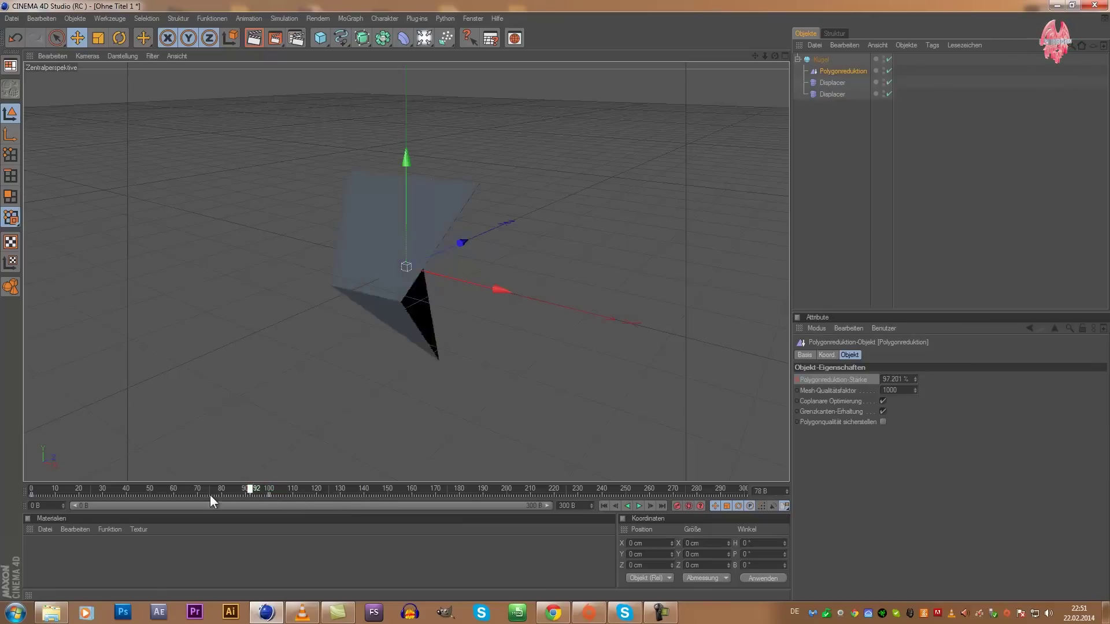
click(636, 505)
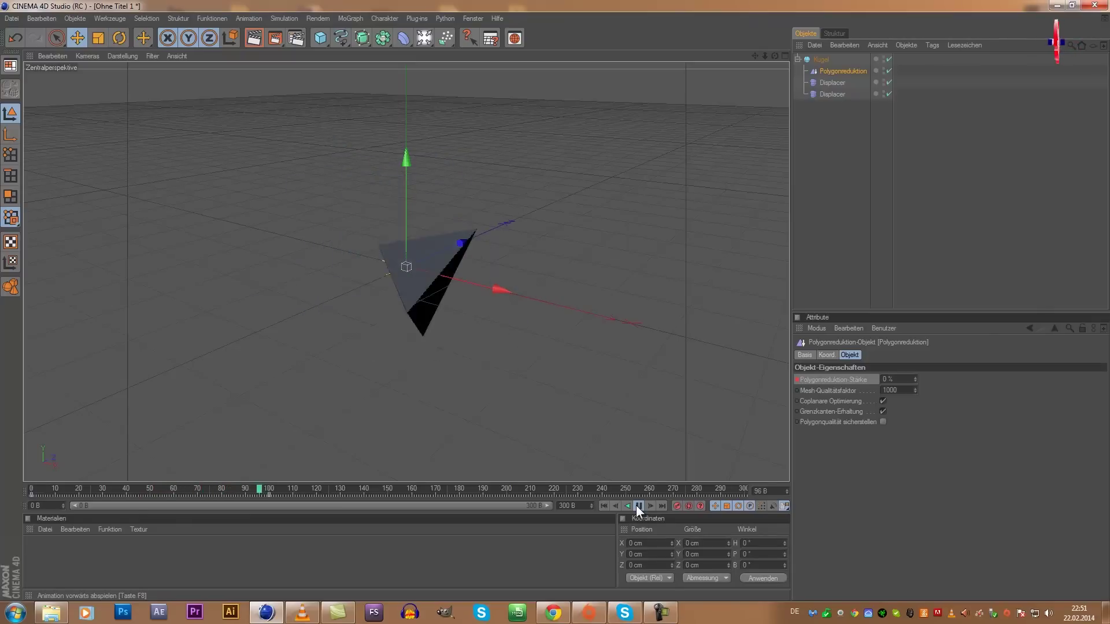
click(636, 505)
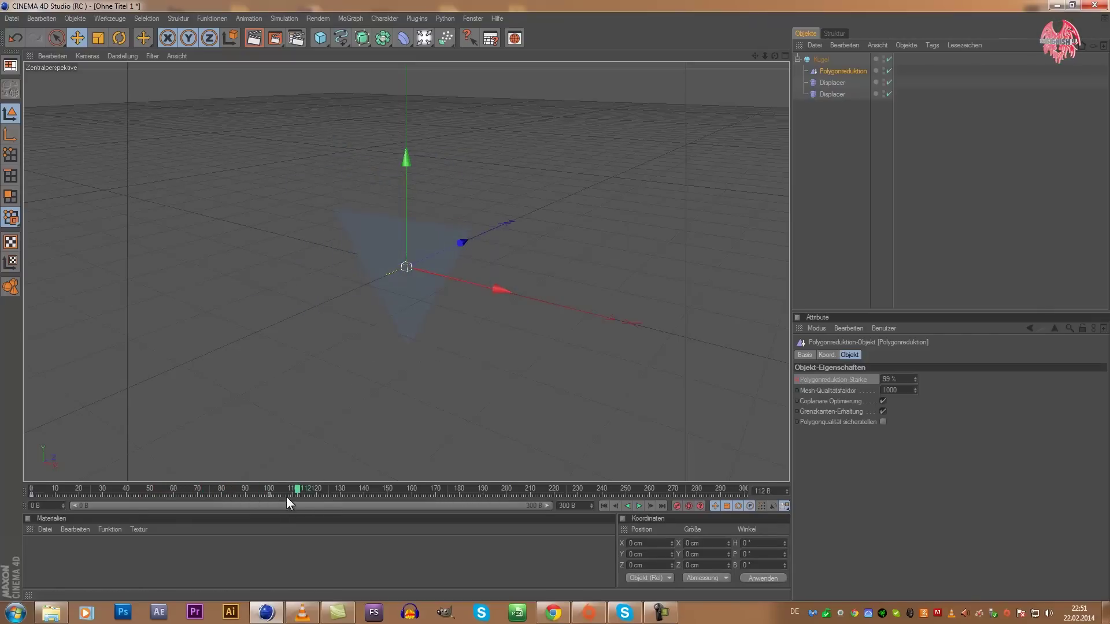
drag(294, 488, 279, 496)
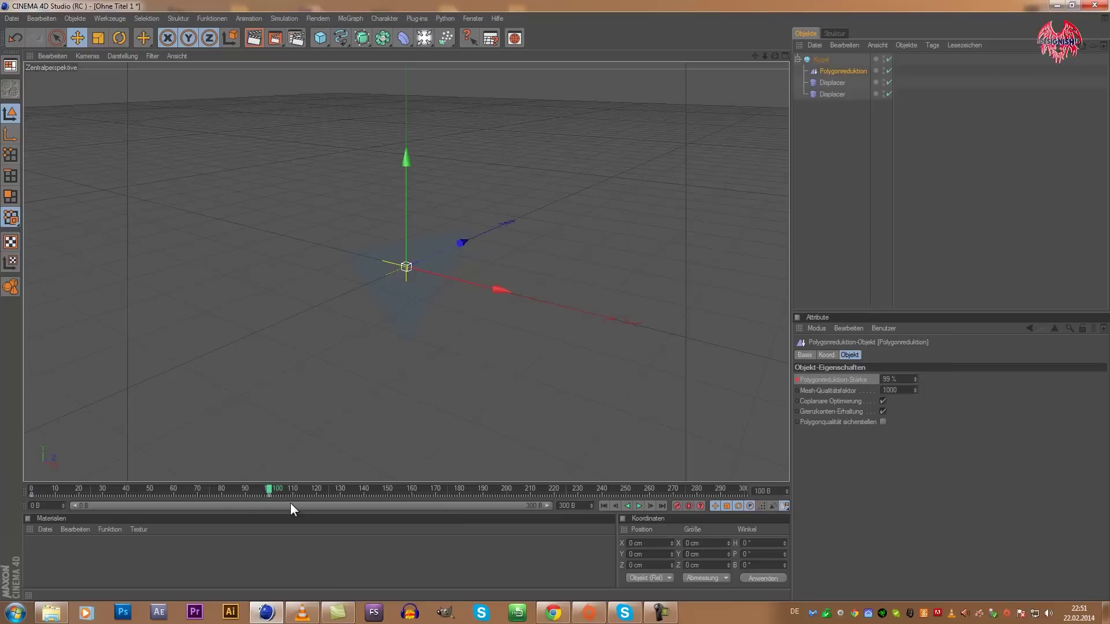
drag(270, 487, 505, 521)
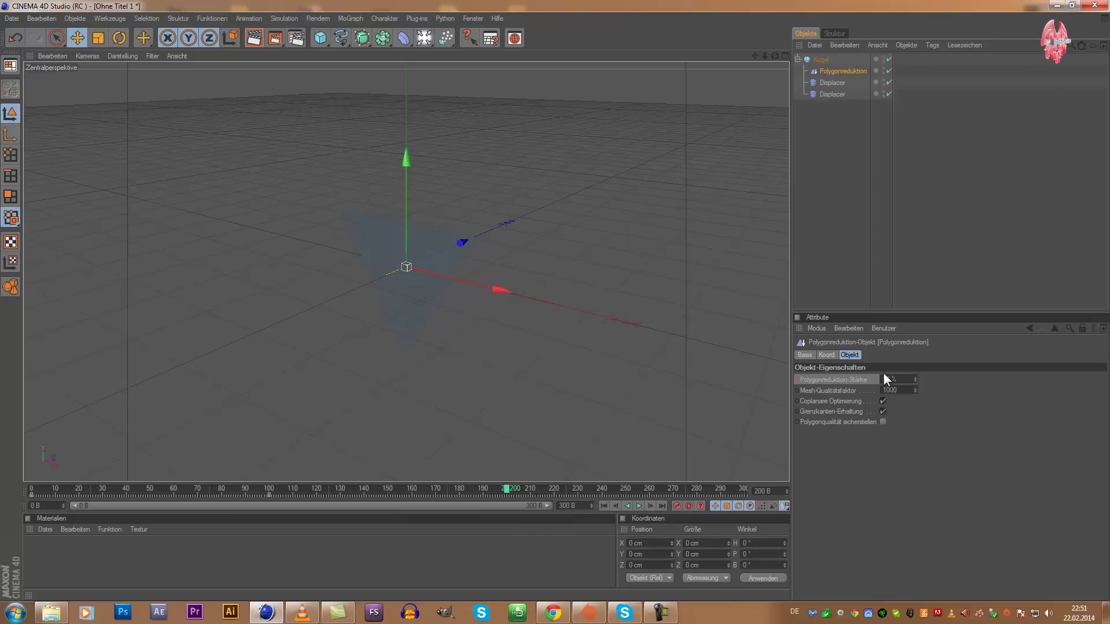
Keyframe the reduction strength at 0% on frame 200, then rewind to frame 0.
double_click(905, 383)
text(0)
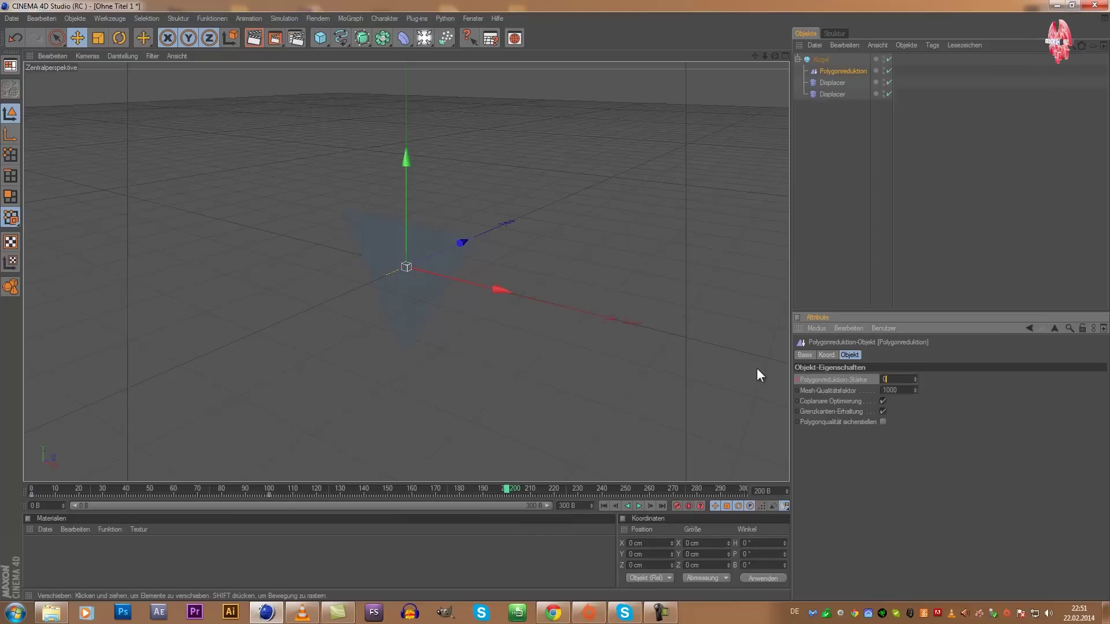
key(Return)
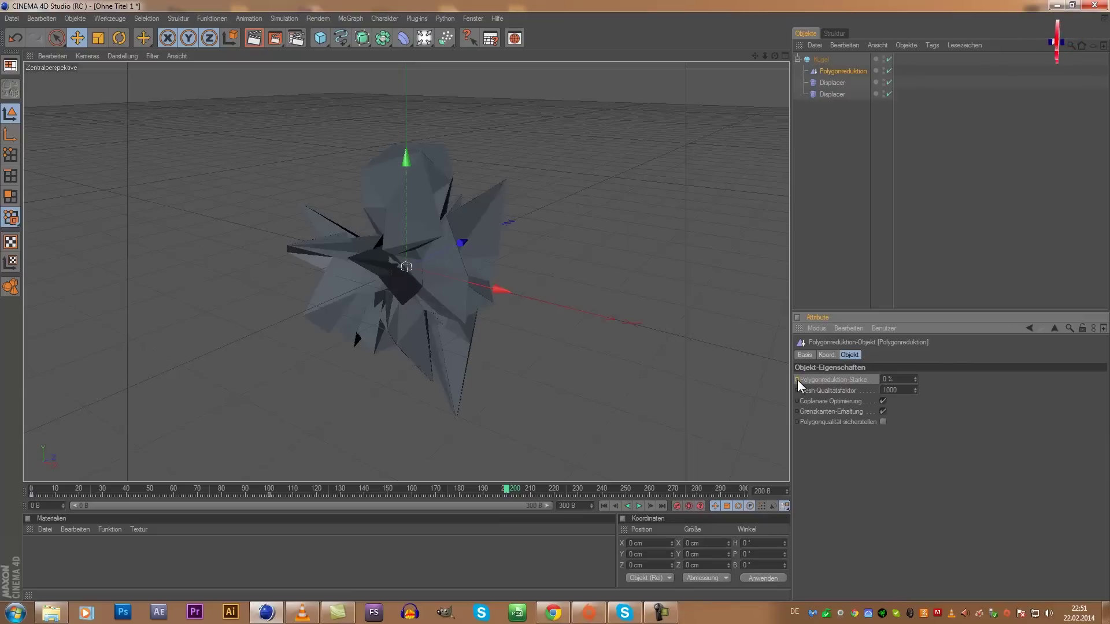
click(796, 379)
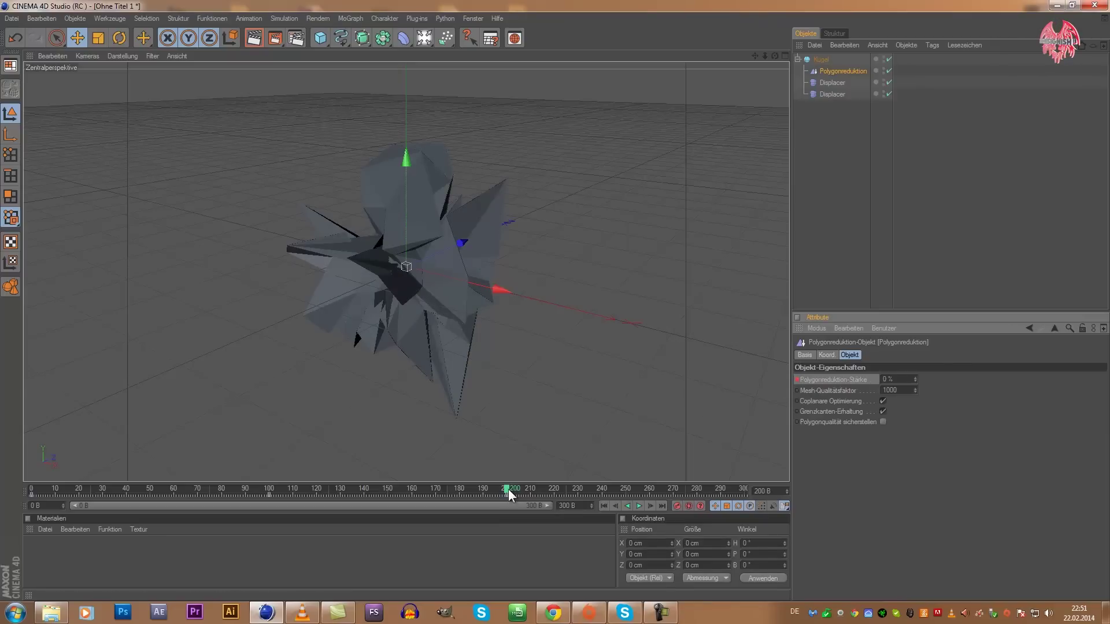
drag(508, 489, 4, 489)
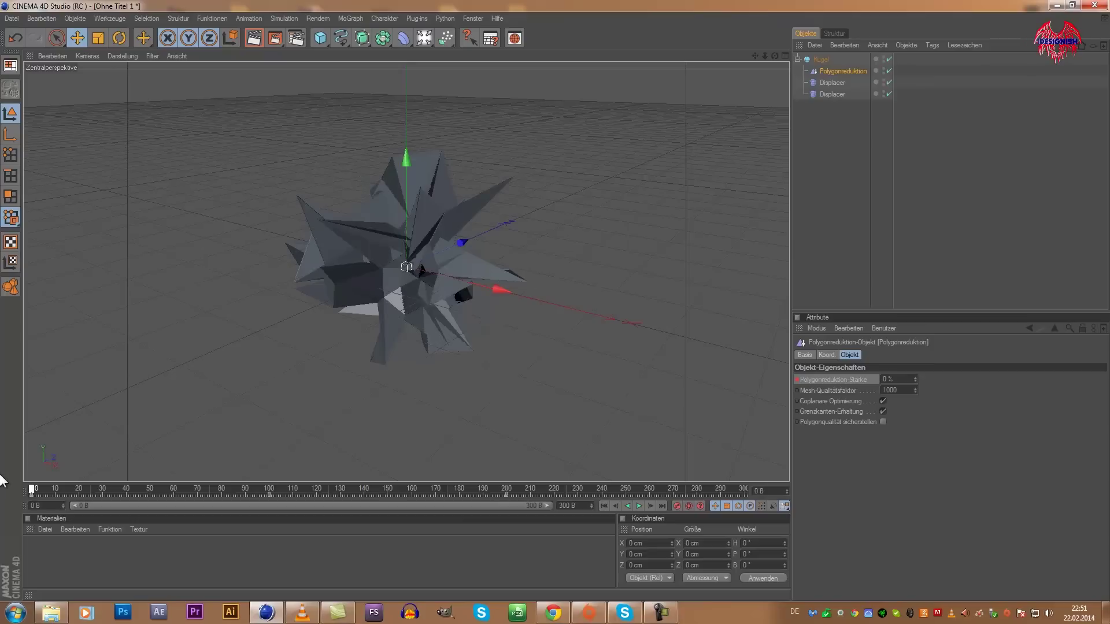
Play the reduction animation, inspect the mesh near frame 204, then bring VLC forward.
click(638, 506)
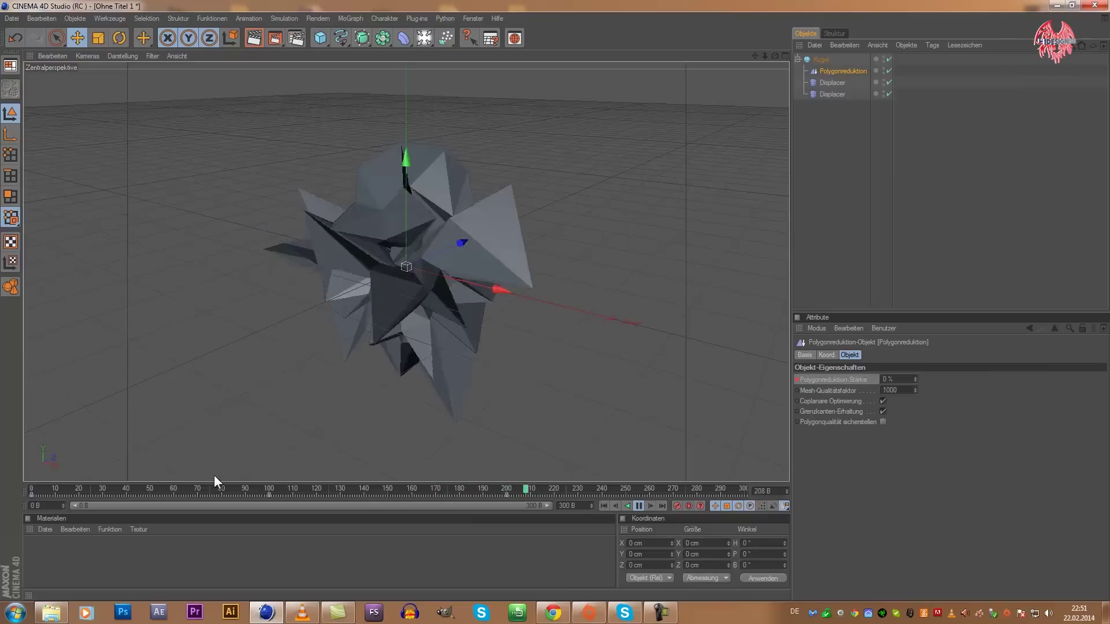
click(640, 504)
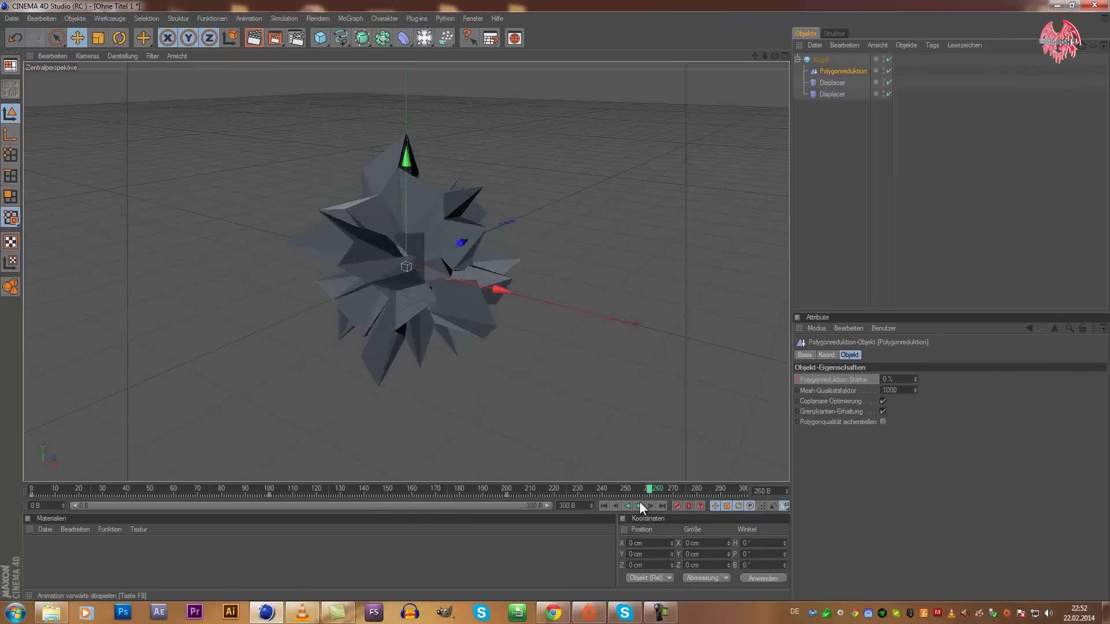
click(518, 490)
drag(517, 487, 6, 448)
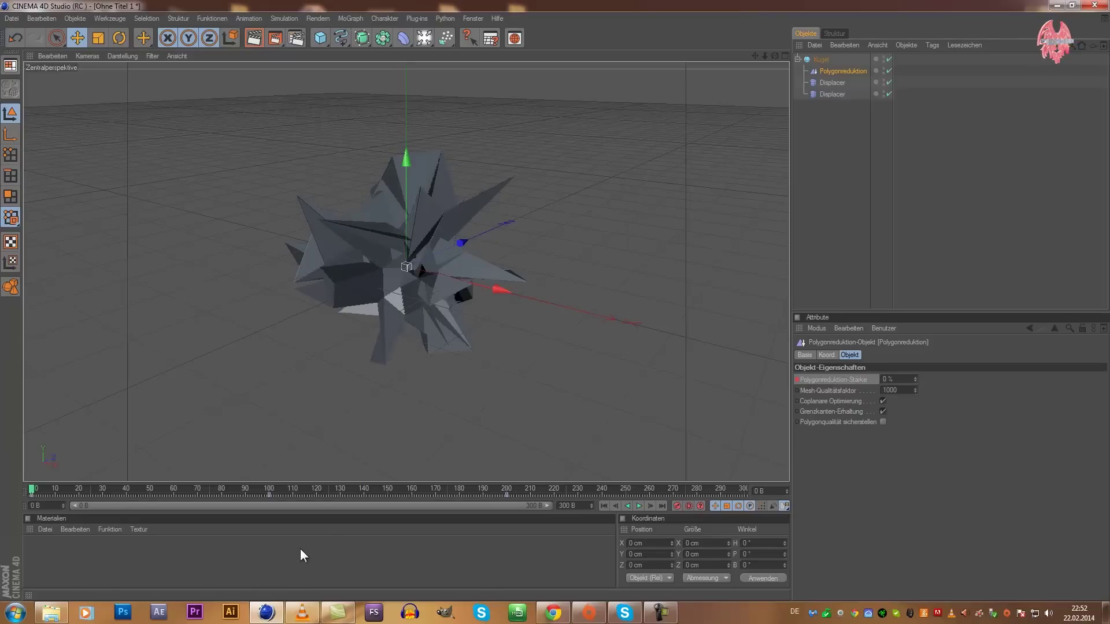
click(296, 616)
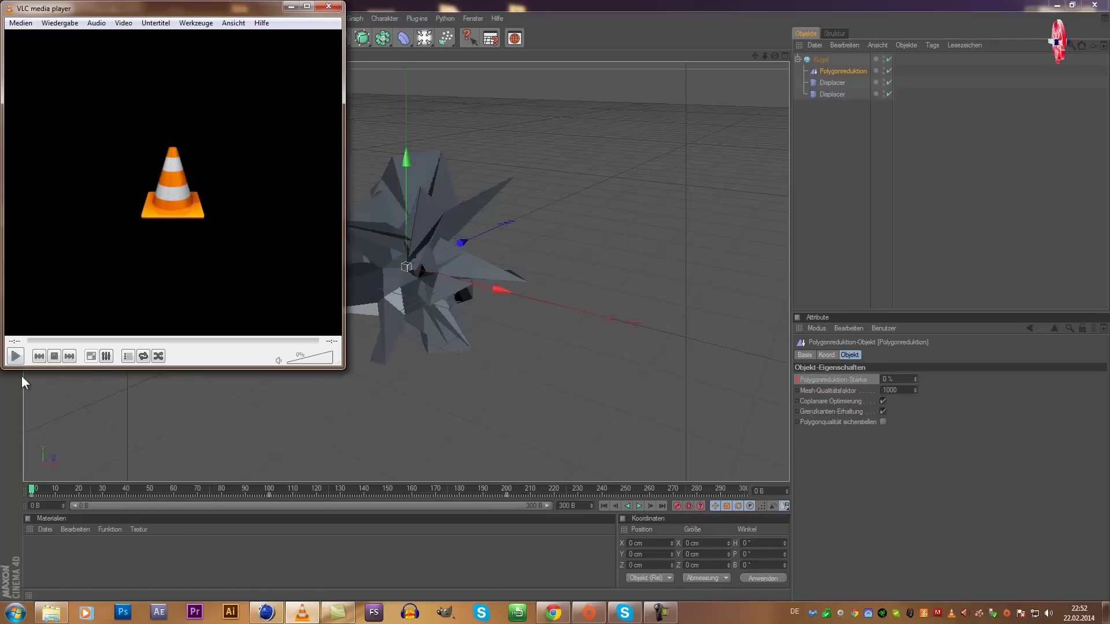
Play the Abo-Special intro clip in VLC.
click(14, 357)
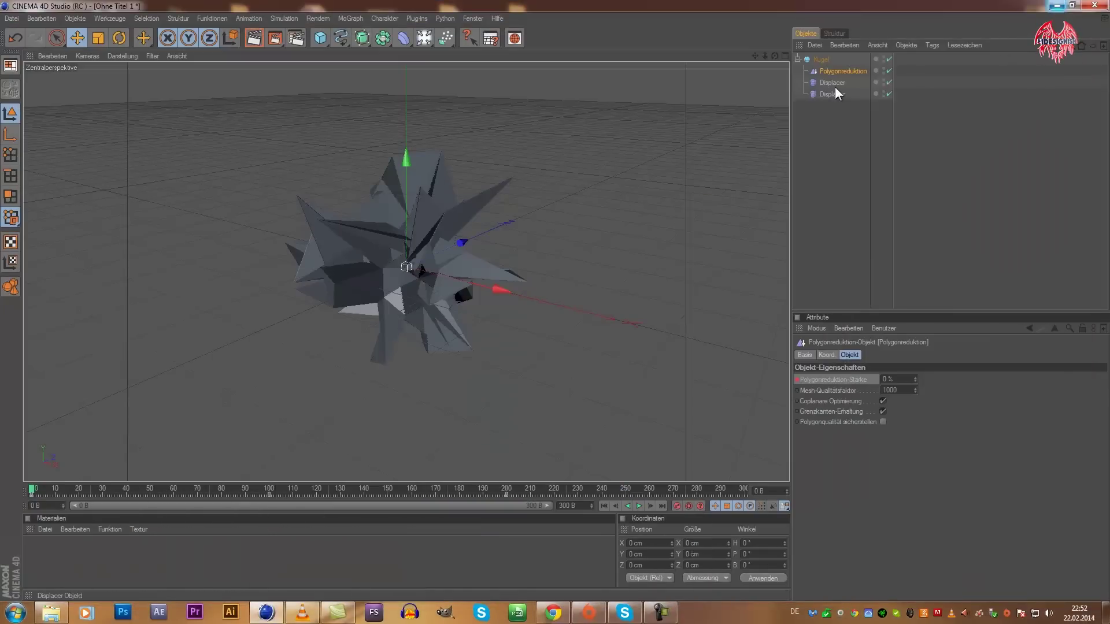
With Kugel selected, add an Atom Array object from the Array generators.
click(820, 60)
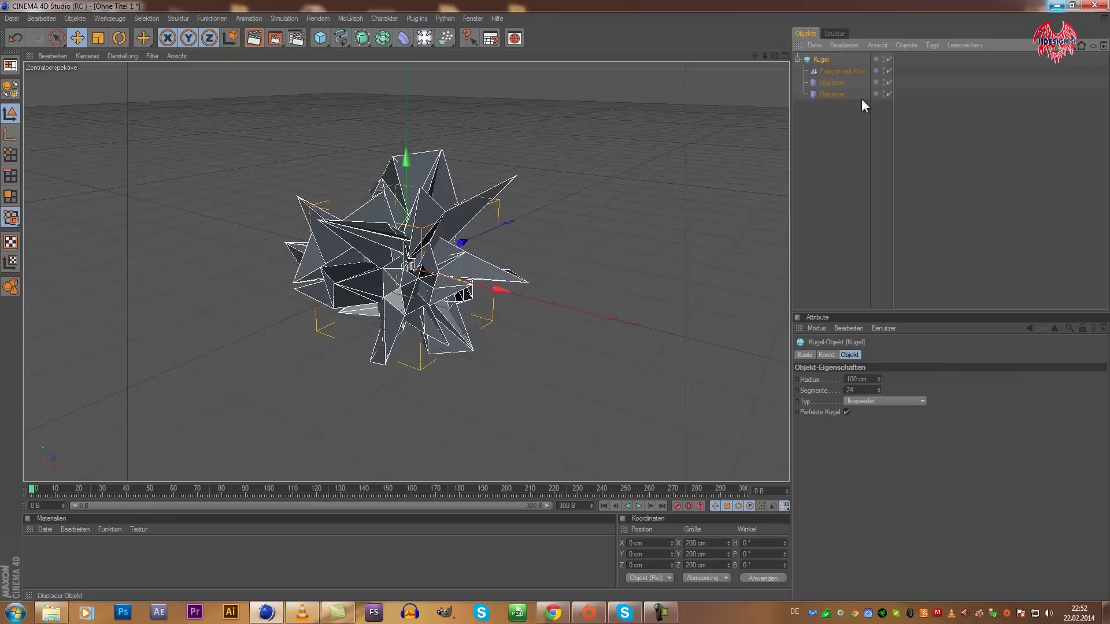
click(376, 39)
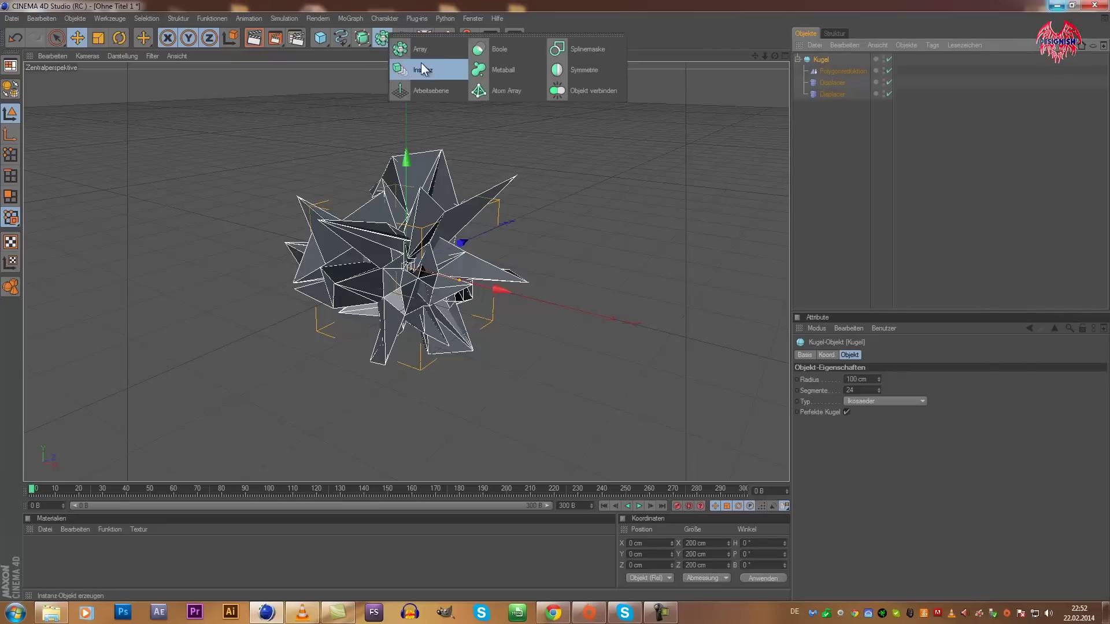
click(383, 41)
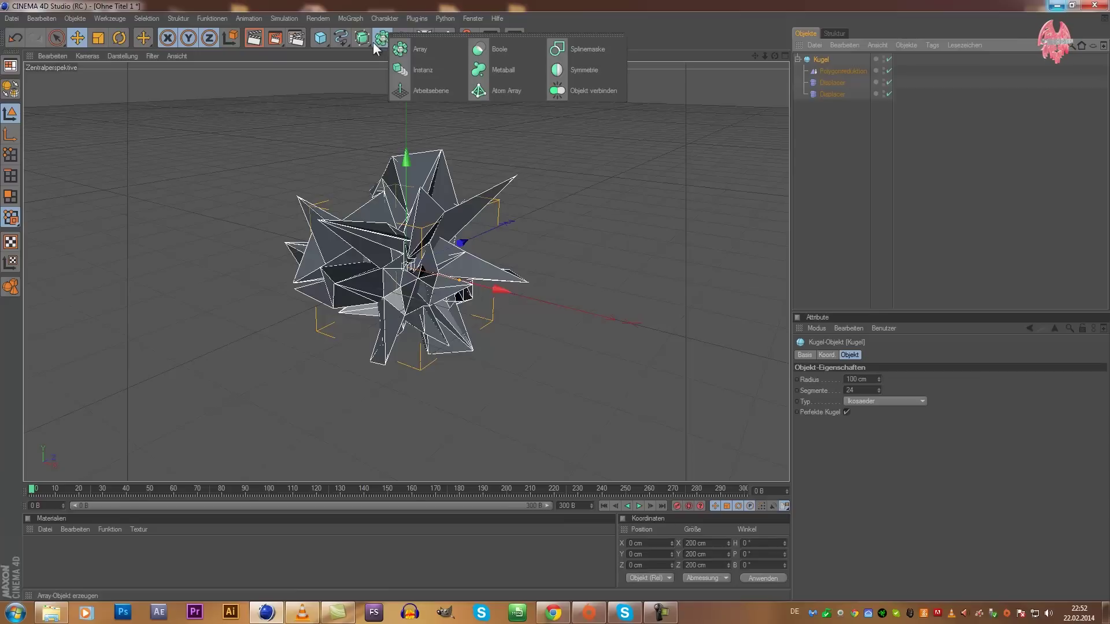
click(501, 94)
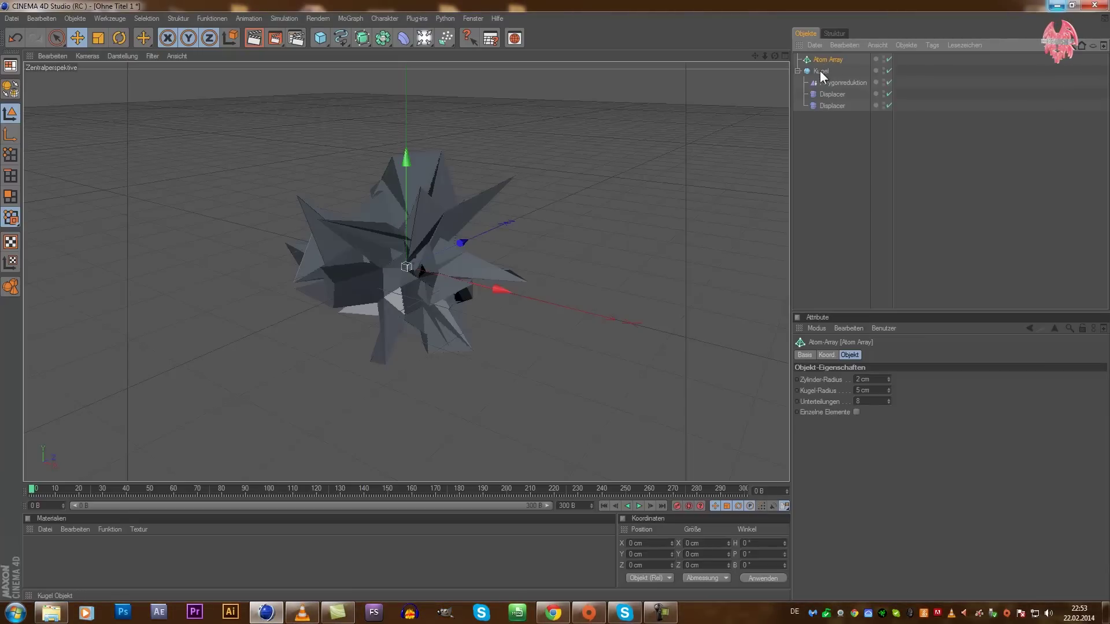
Nest Kugel inside the Atom Array and render a preview of the lattice.
click(819, 70)
drag(834, 60, 834, 59)
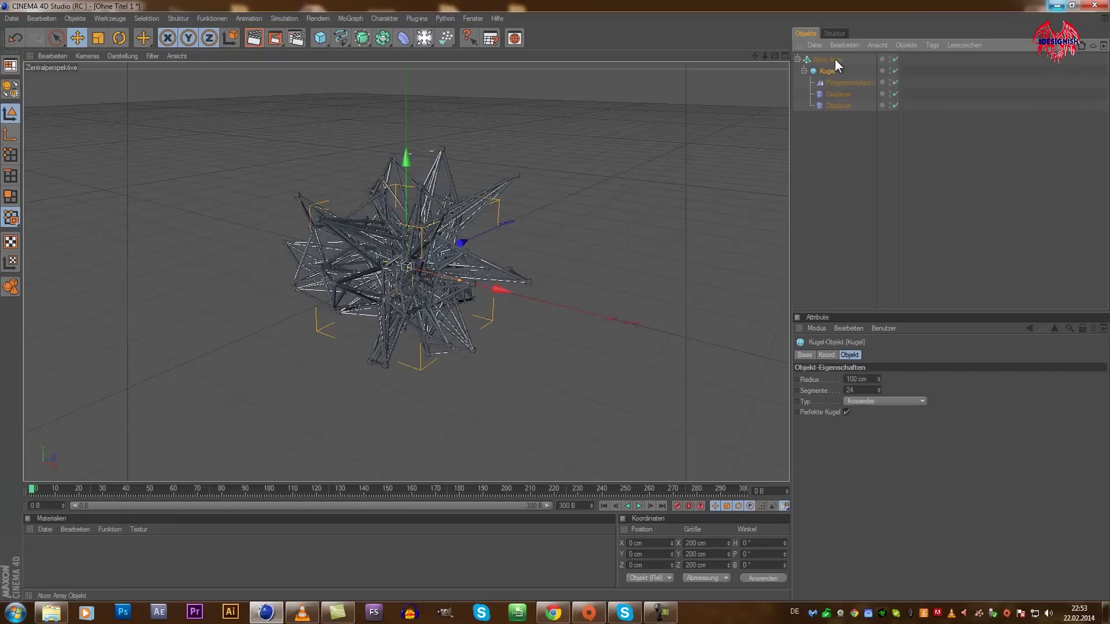
click(816, 215)
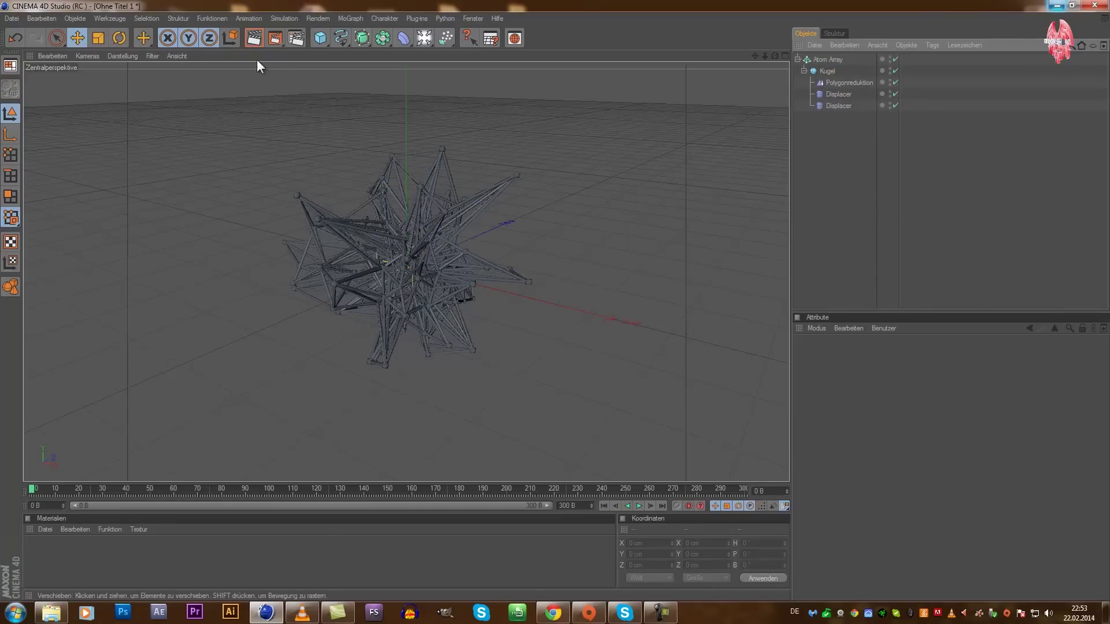
click(250, 42)
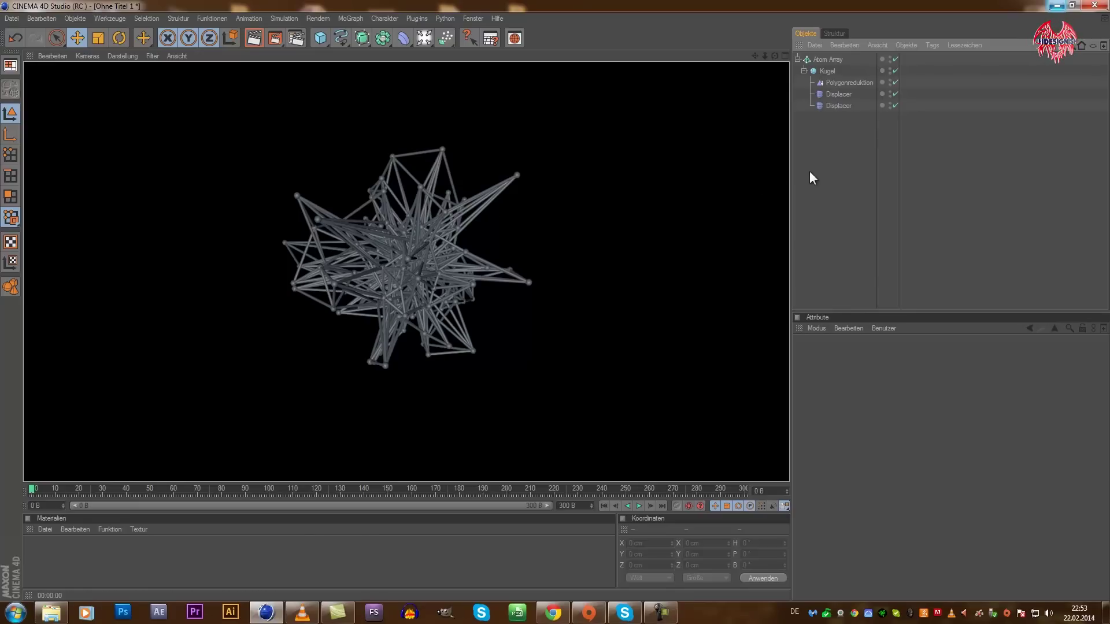
Move Kugel out of the Atom Array and place a pasted duplicate, Kugel.1, inside it.
click(813, 71)
drag(828, 125, 831, 141)
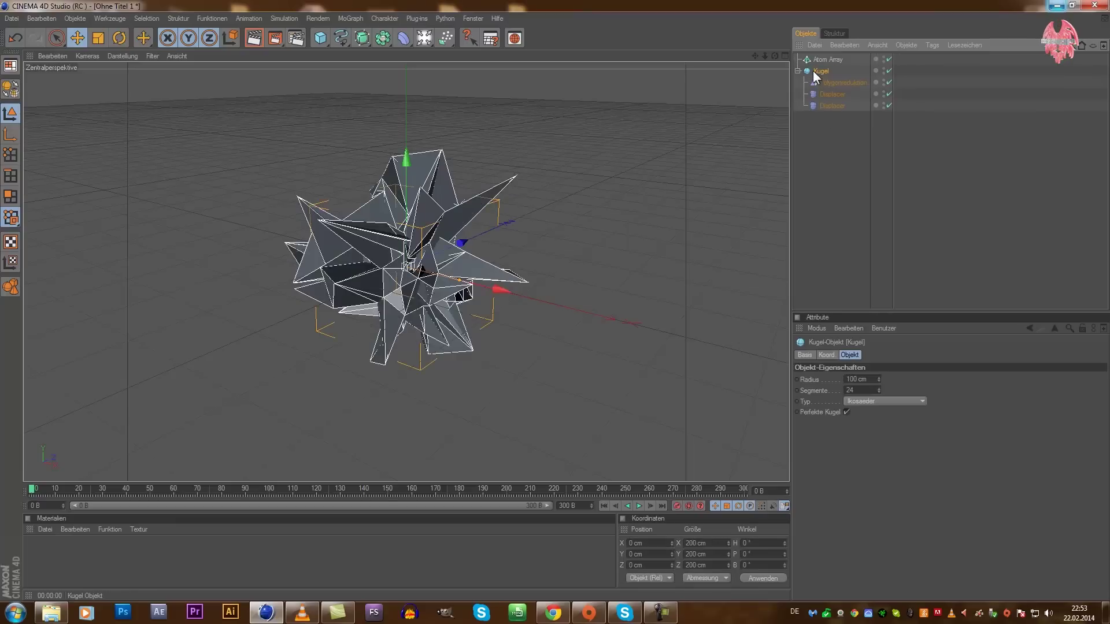
key(ctrl+v)
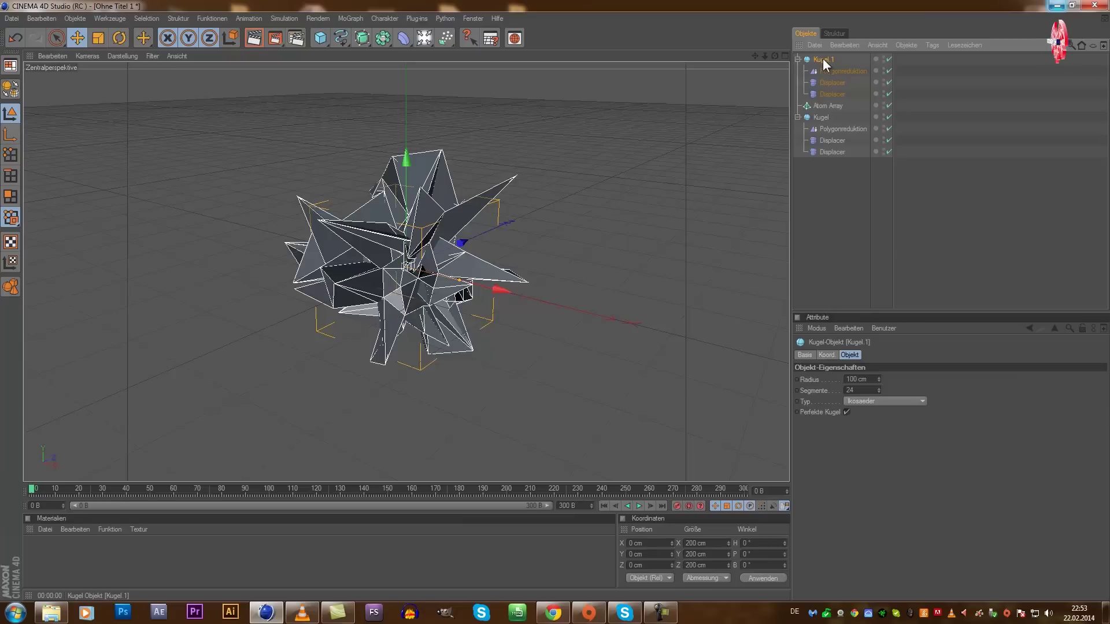
drag(823, 58, 832, 109)
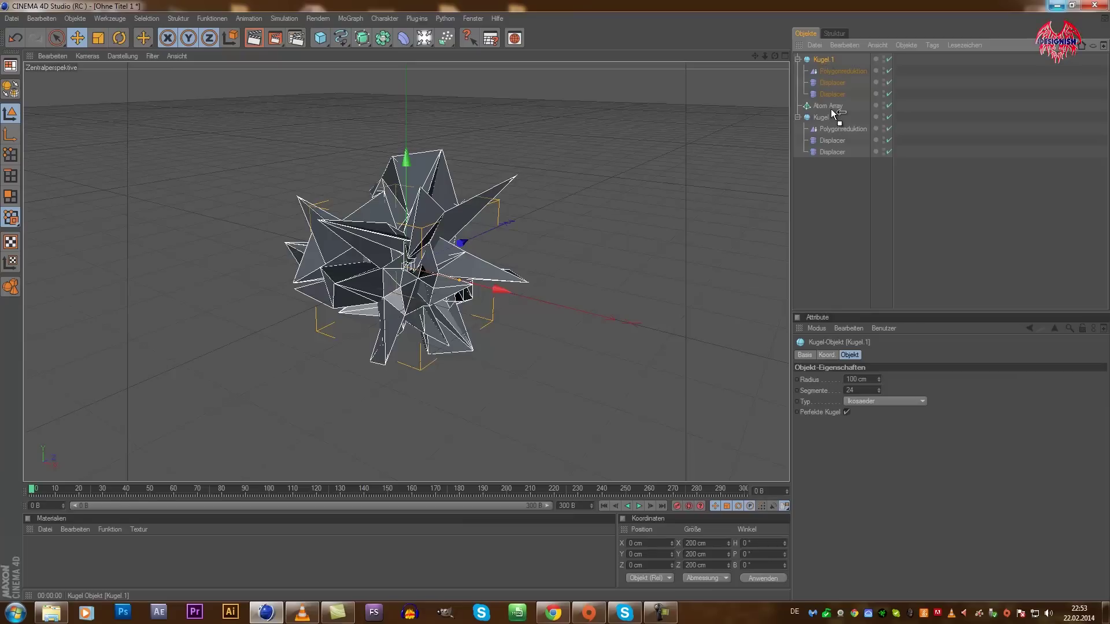
drag(830, 106, 830, 108)
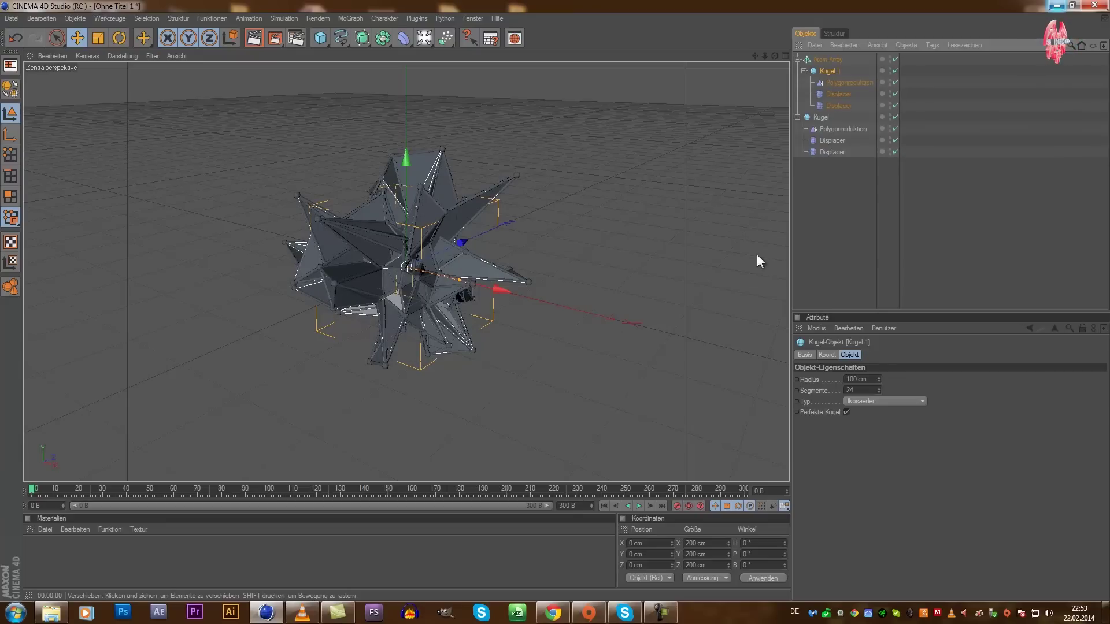
Render a preview of the solid crystal combined with the lattice copy.
click(859, 262)
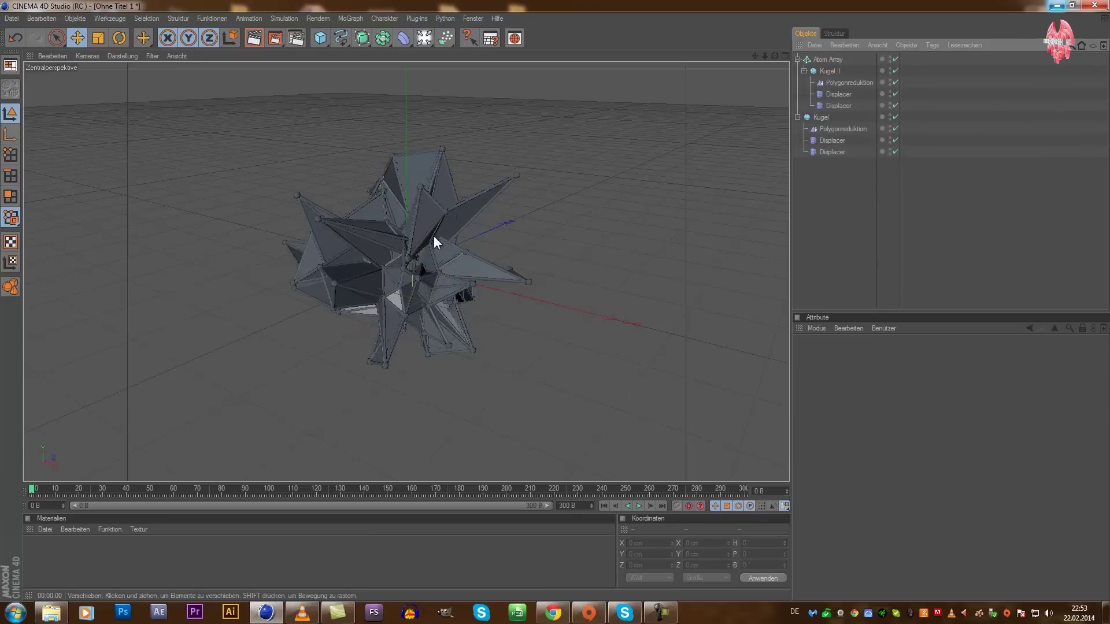
click(820, 116)
click(850, 221)
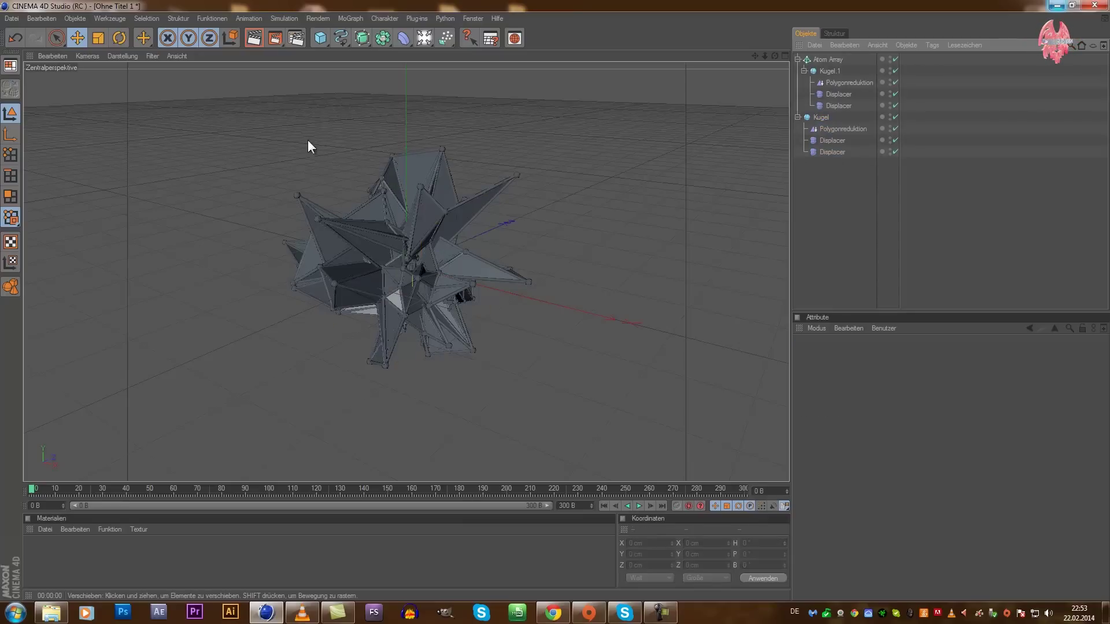
click(257, 40)
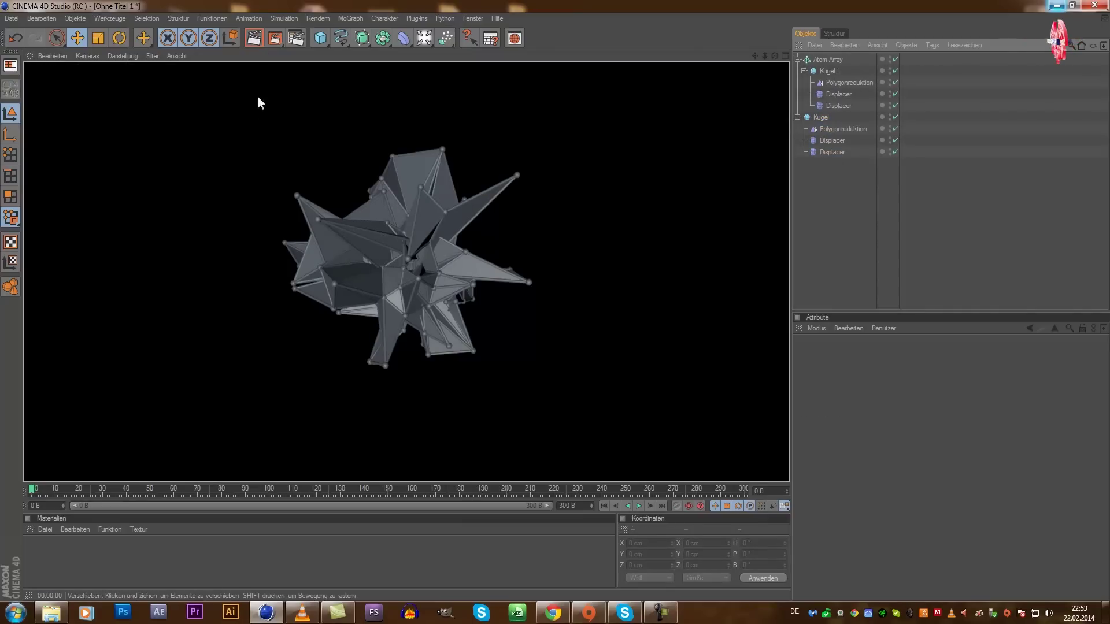
Create material Mat with Farbe and Glanzlicht off and only Leuchten enabled.
click(363, 557)
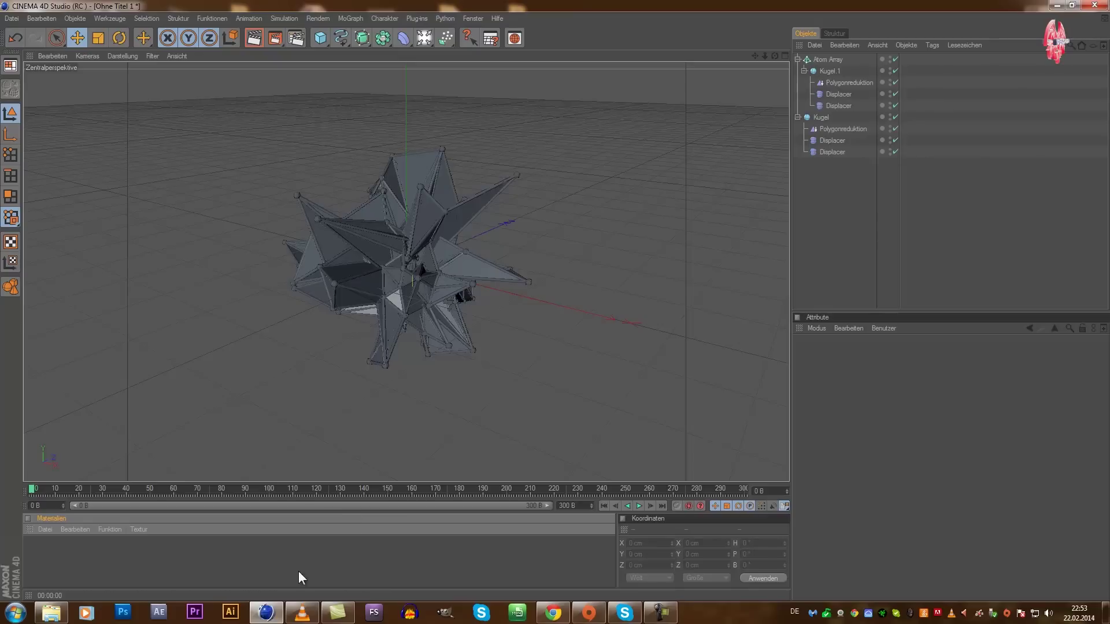
double_click(63, 552)
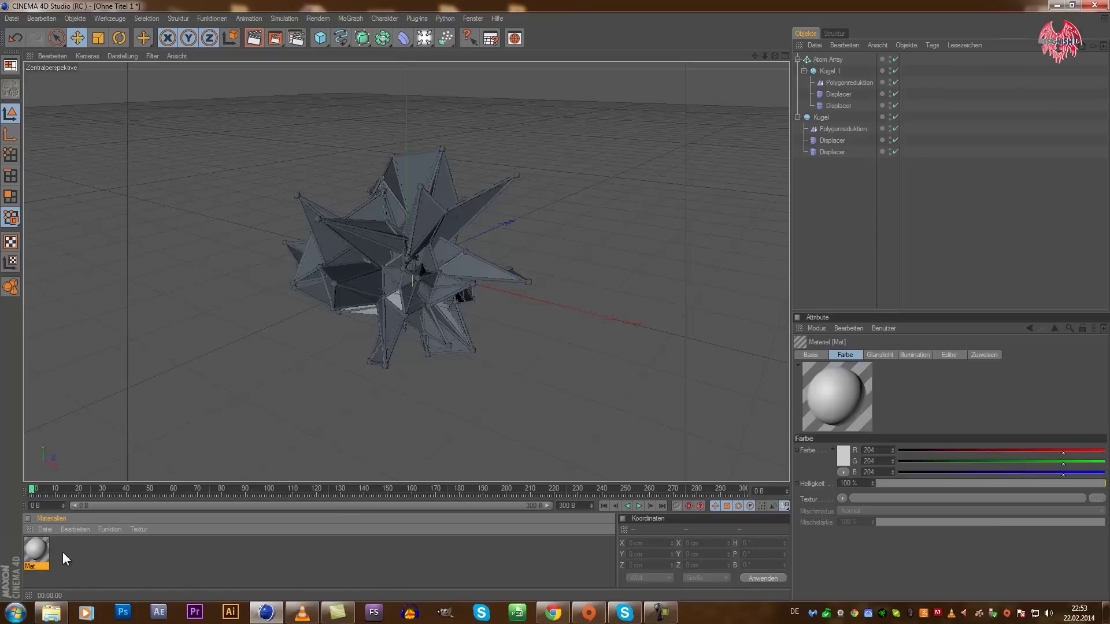
double_click(29, 550)
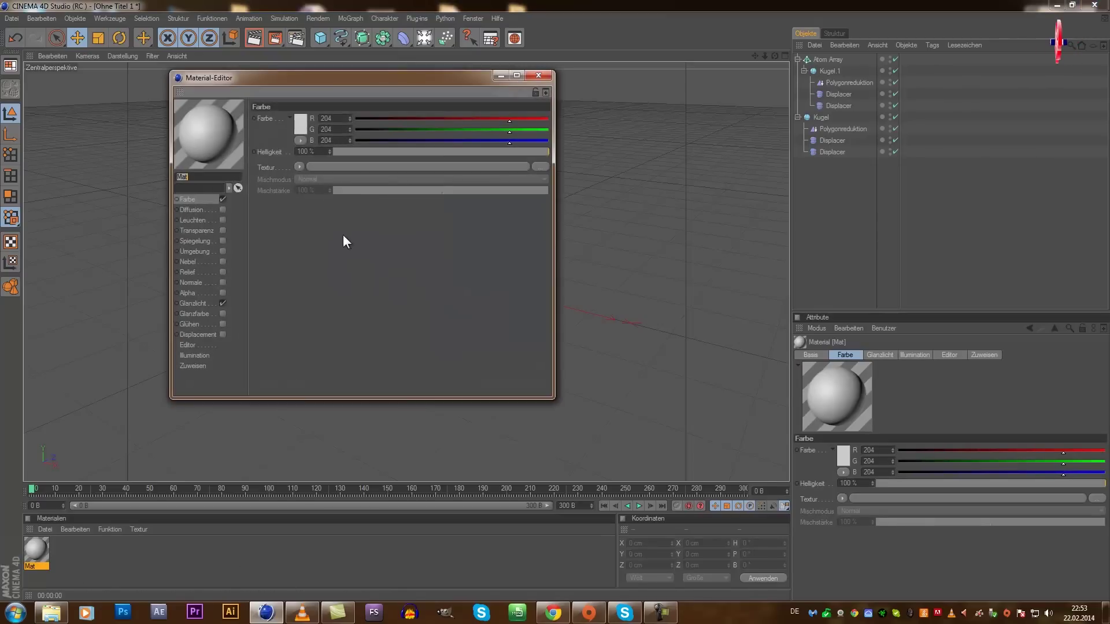
click(223, 220)
click(222, 199)
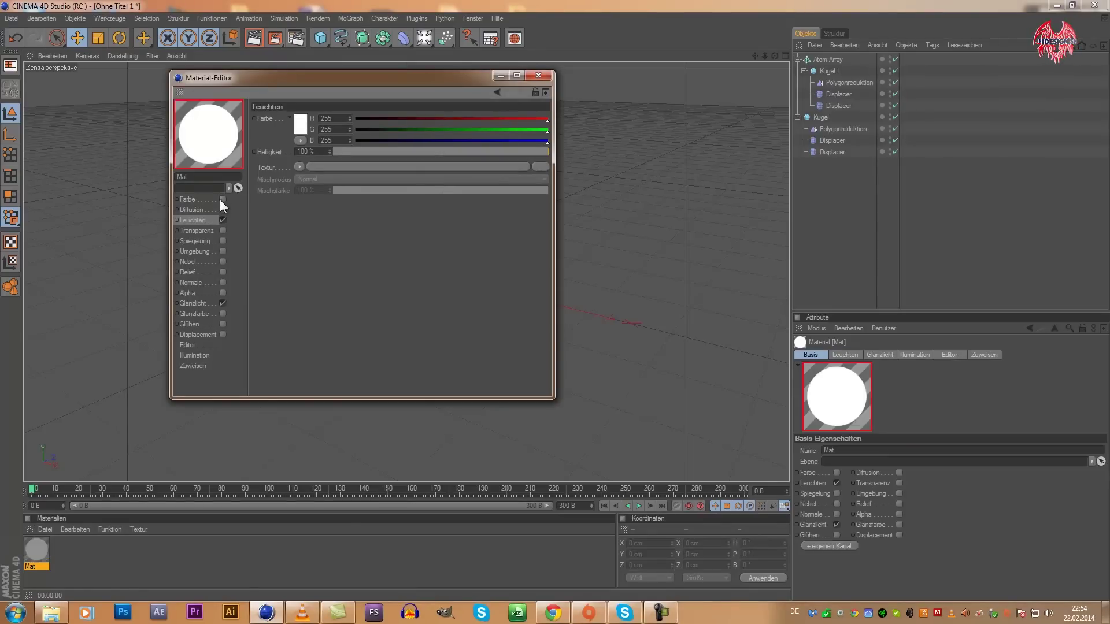
click(221, 303)
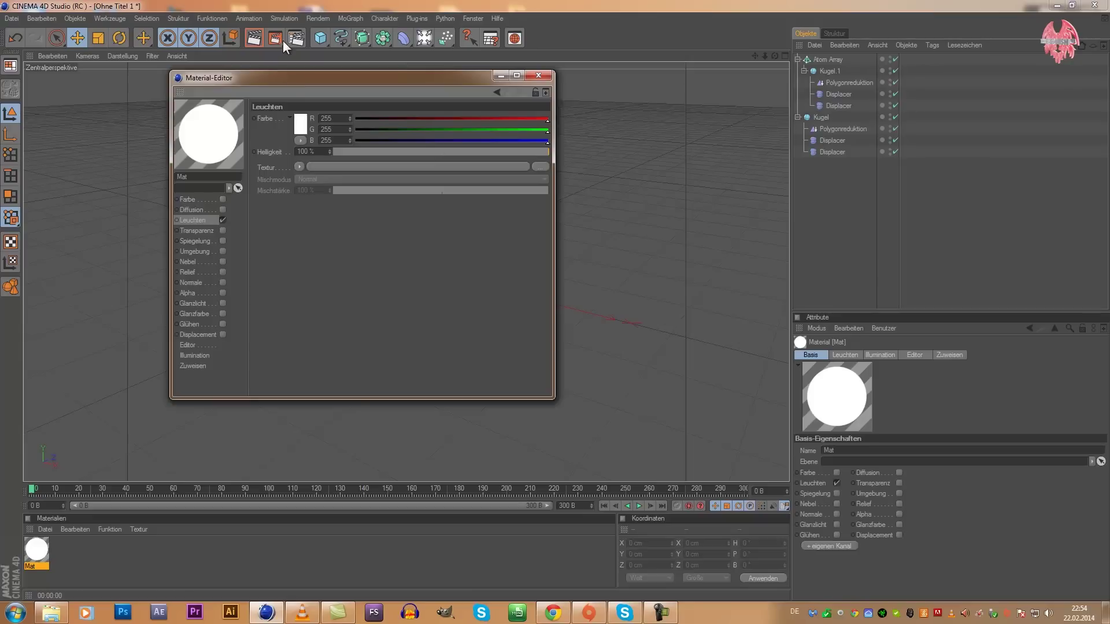
drag(293, 78, 593, 122)
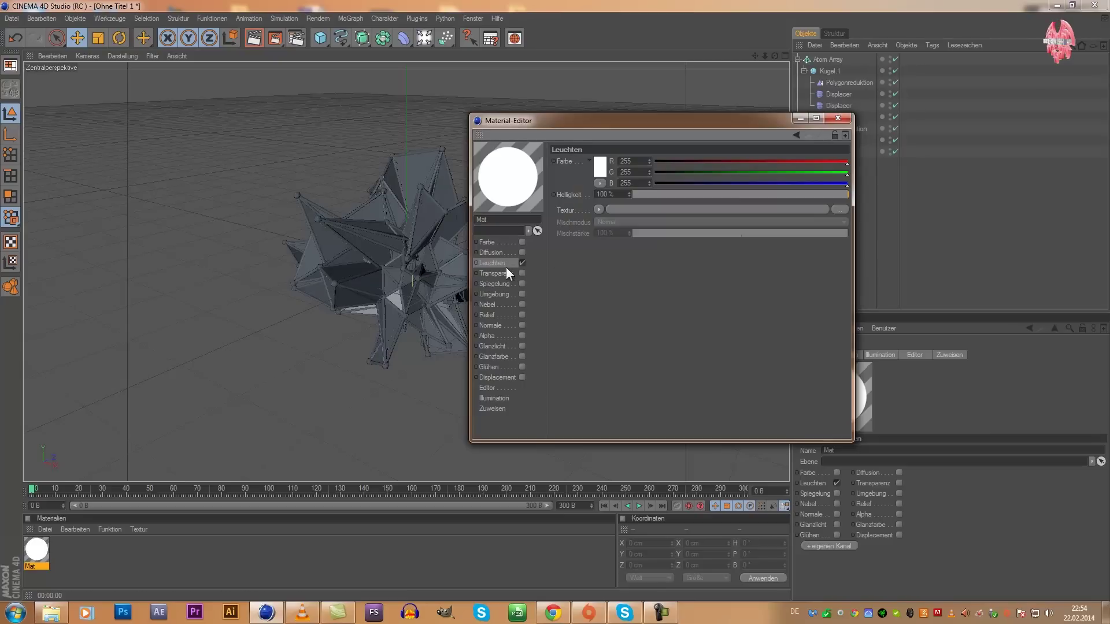
Give Mat's Leuchten a Farbverlauf texture running from dark red to pure red.
click(599, 209)
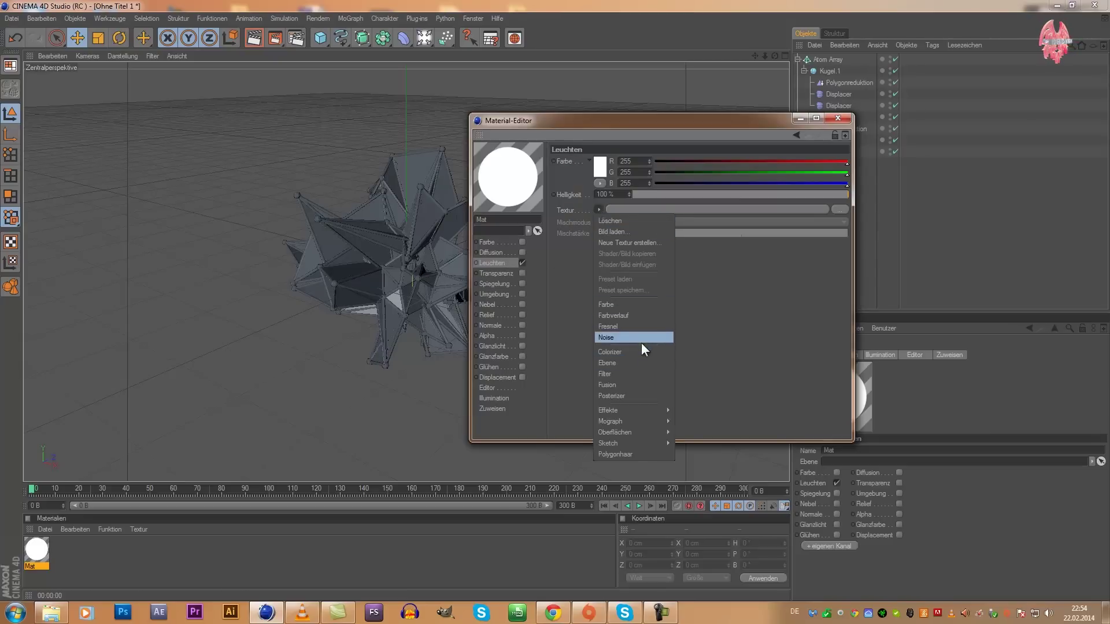
click(644, 317)
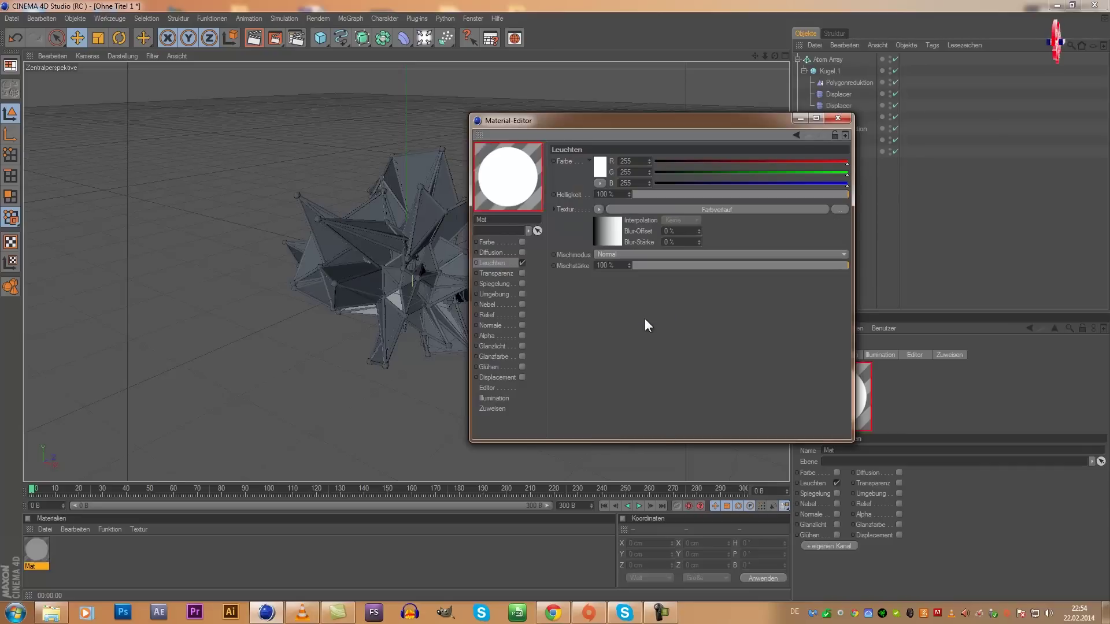
click(615, 237)
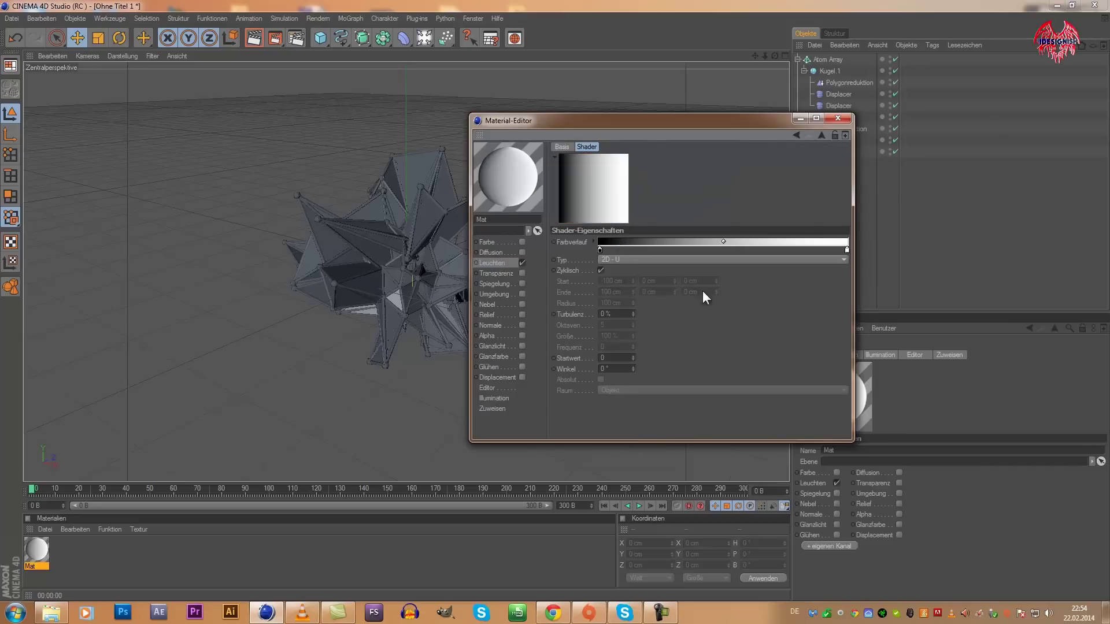
double_click(600, 249)
click(603, 251)
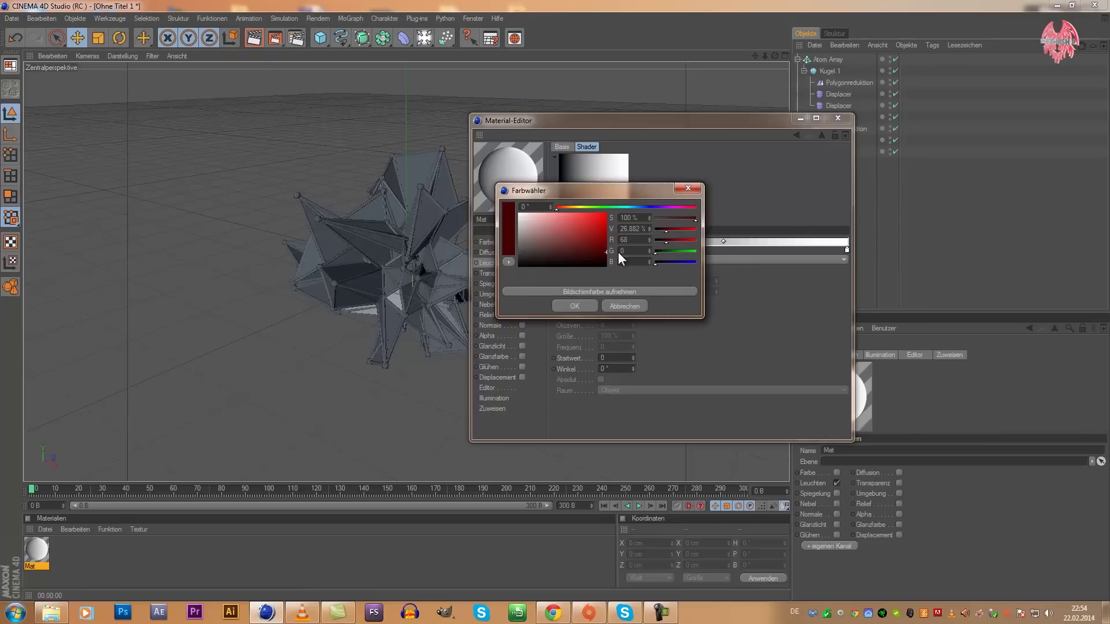
click(585, 304)
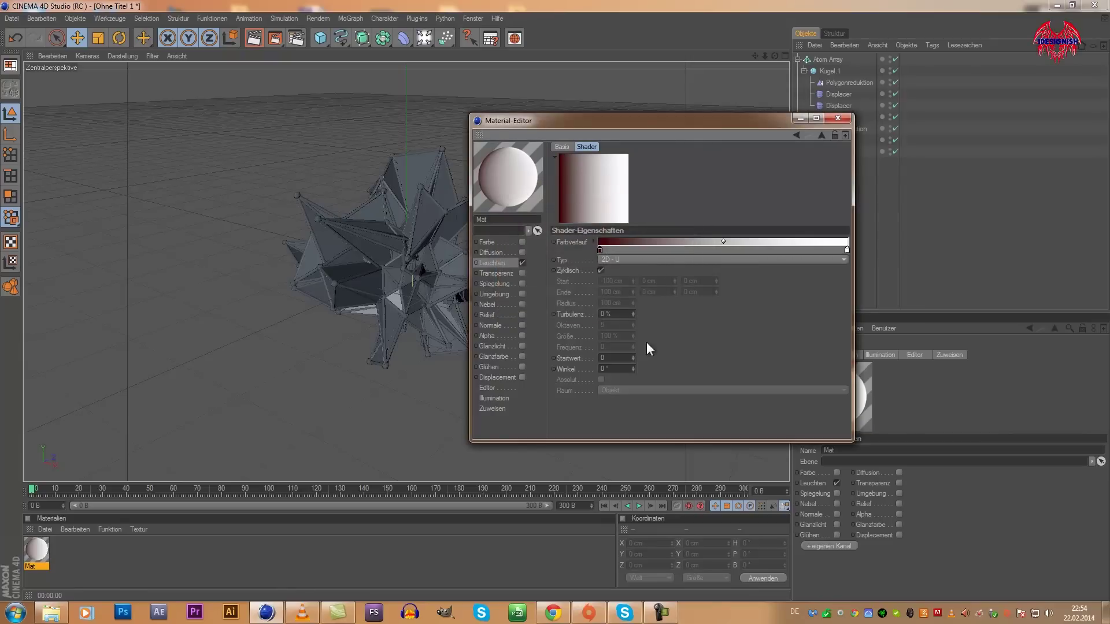
double_click(846, 249)
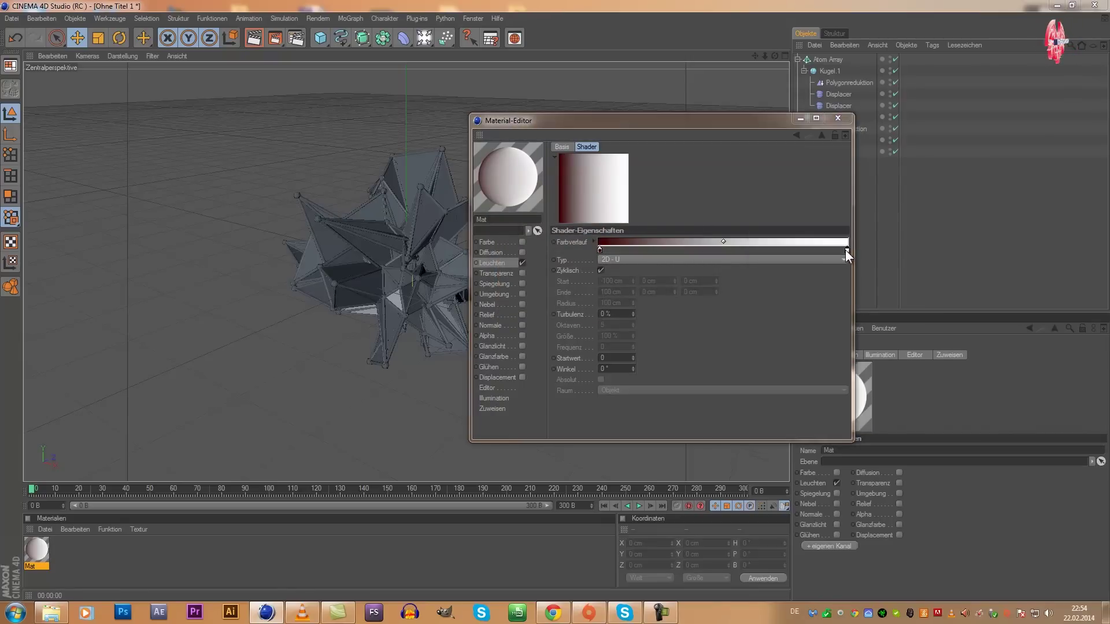
drag(833, 225, 940, 163)
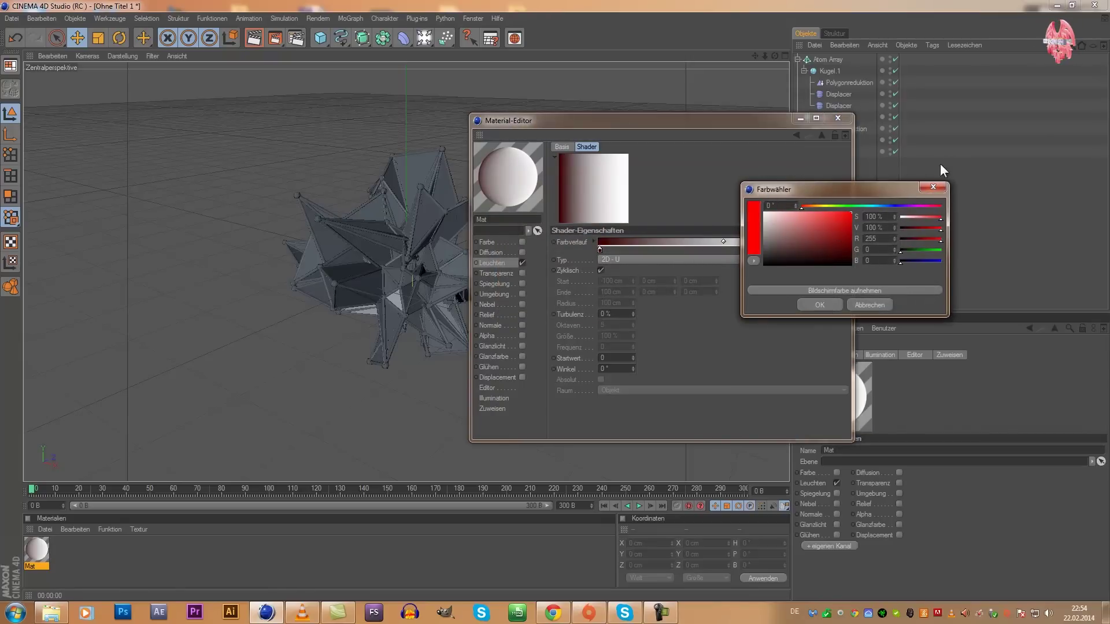
click(823, 303)
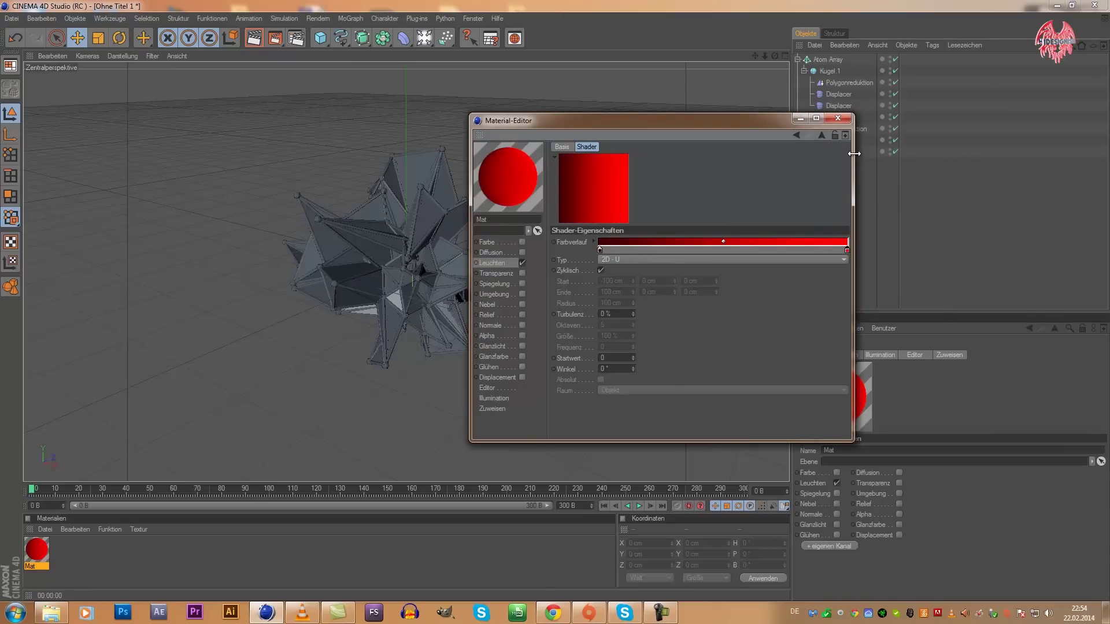
Enable Mat's Spiegelung channel and swap its texture from Noise to Fresnel.
click(522, 284)
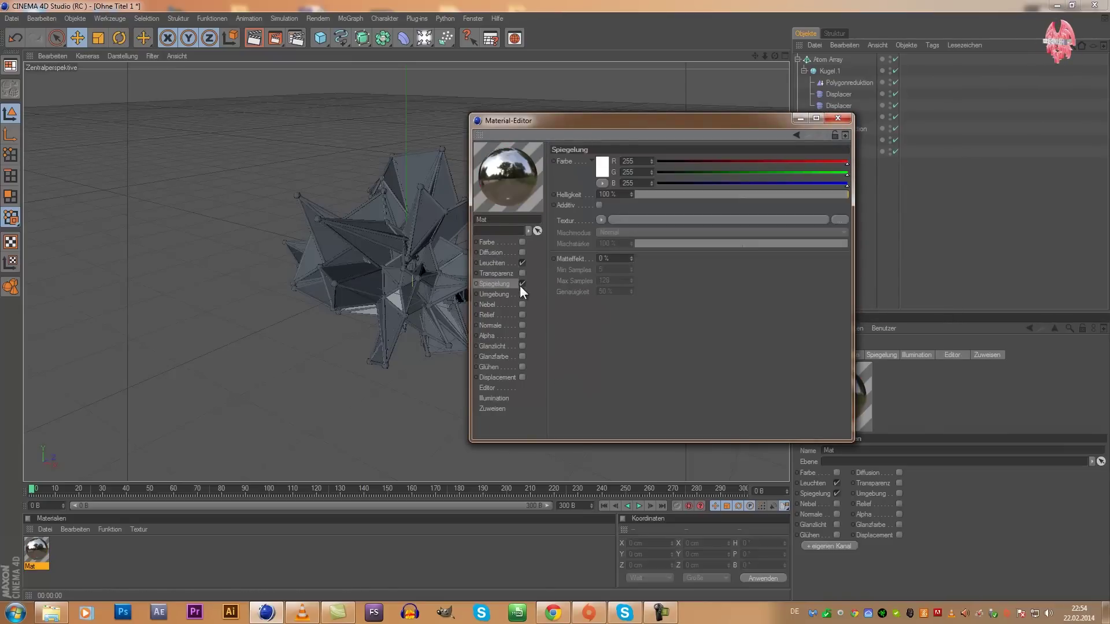
click(605, 220)
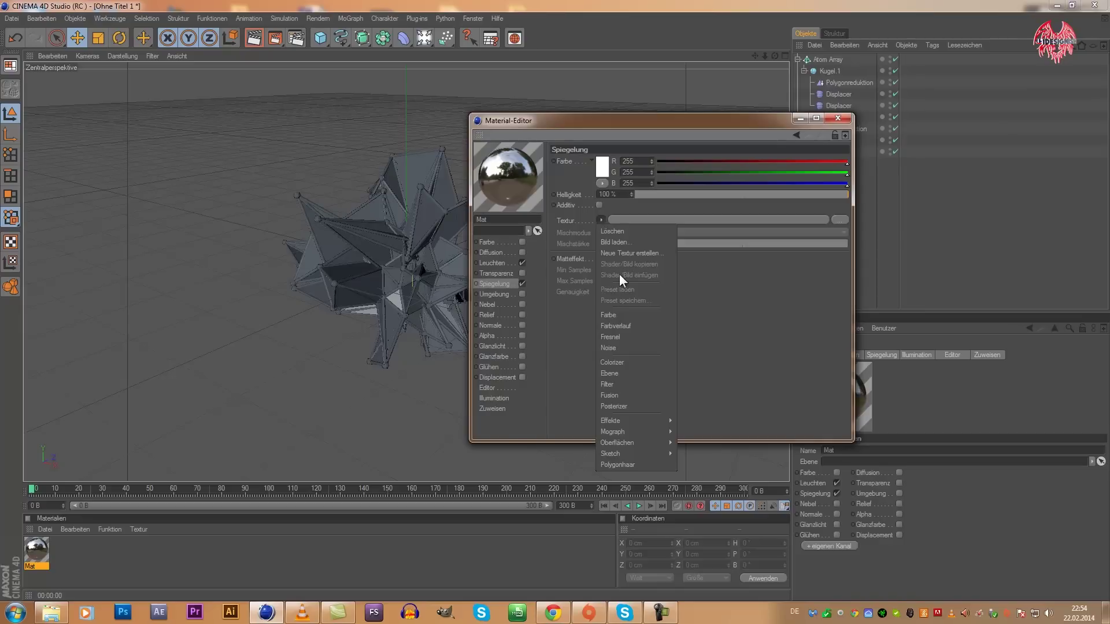
click(622, 347)
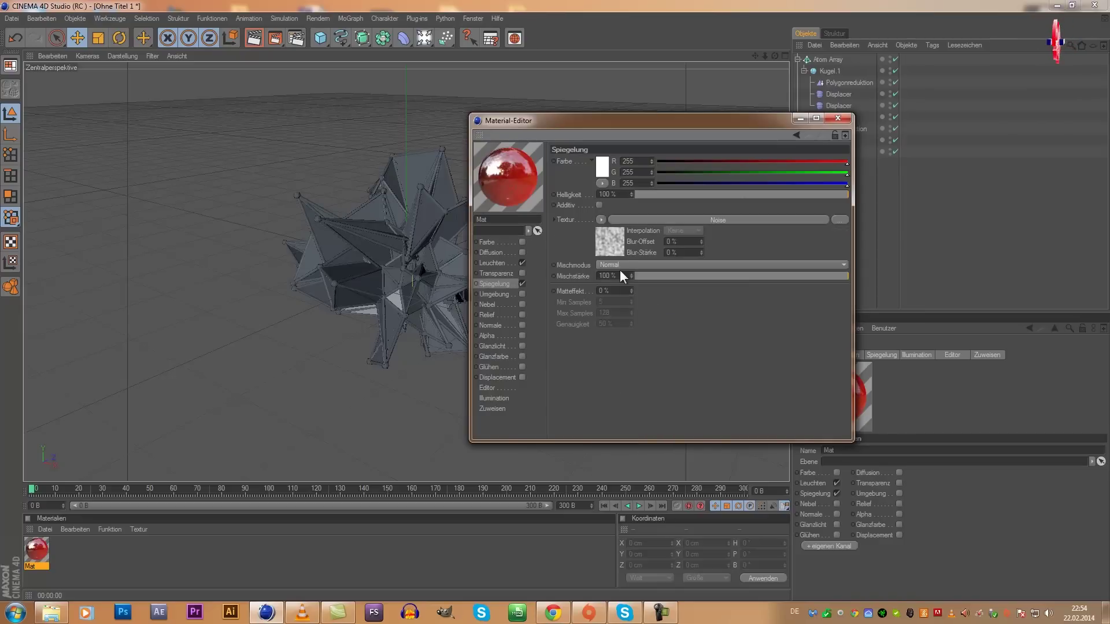
click(603, 219)
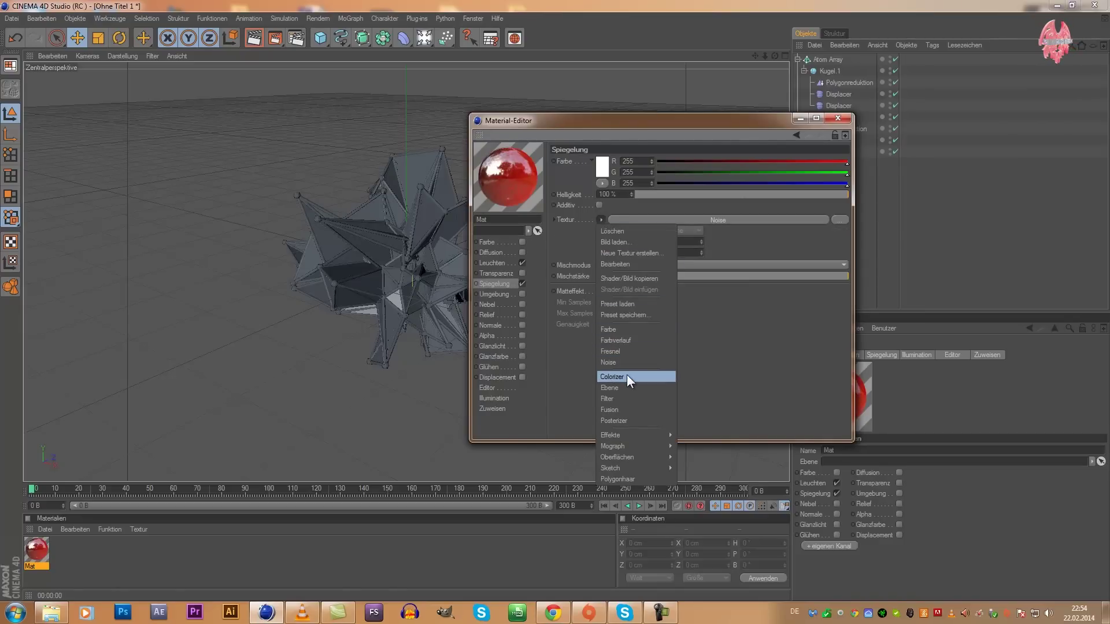
click(626, 354)
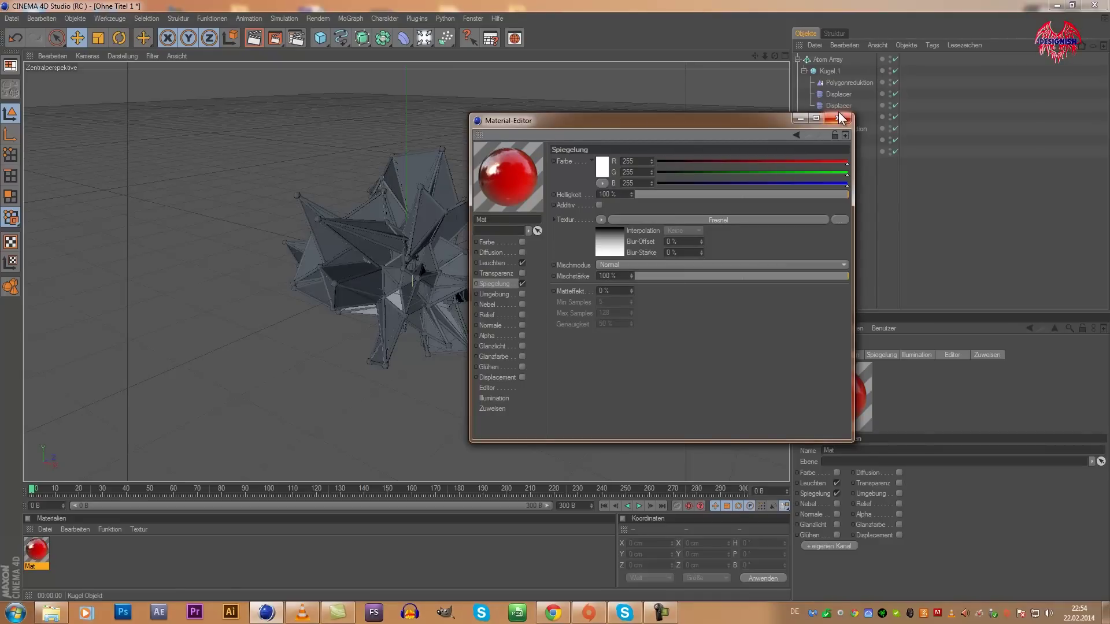
click(608, 218)
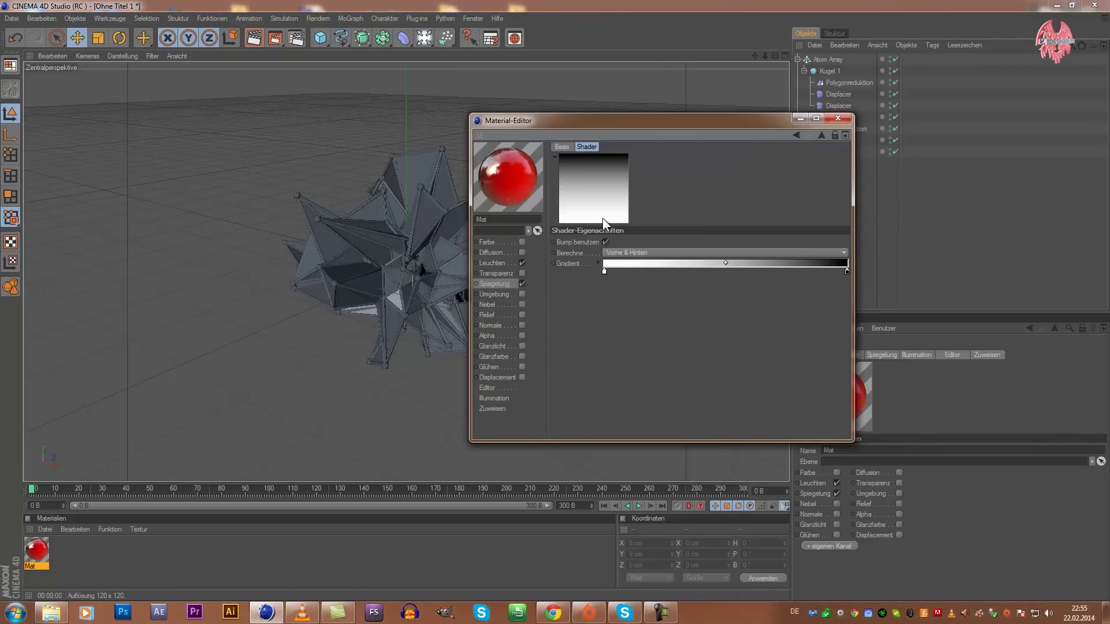
click(501, 283)
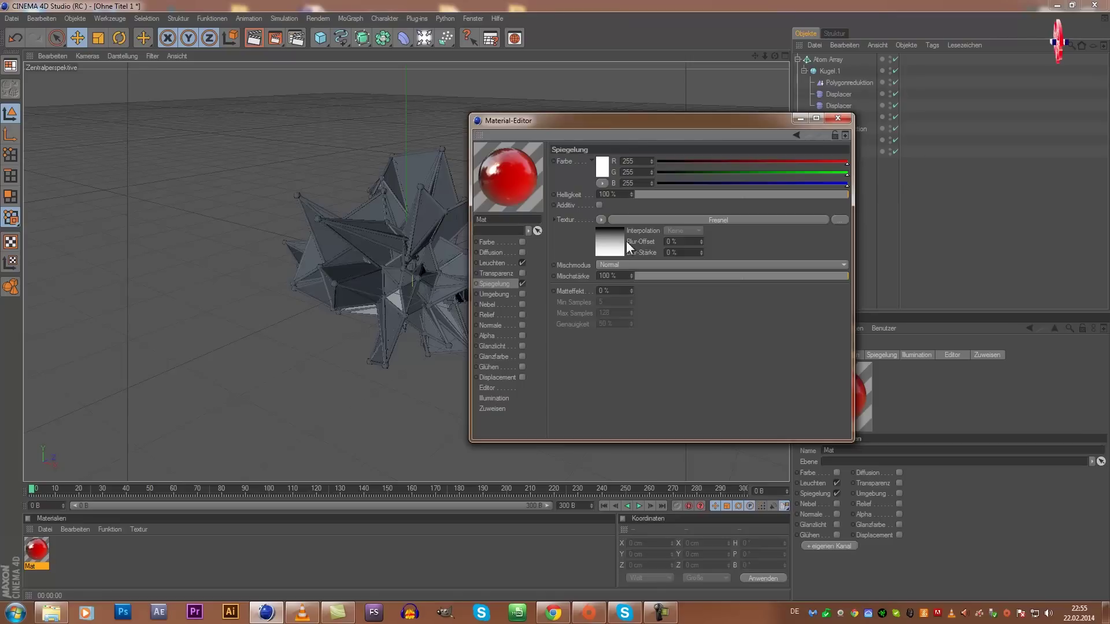
Clear and reload Fresnel as the reflection texture, check it, and close the Material Editor.
click(601, 220)
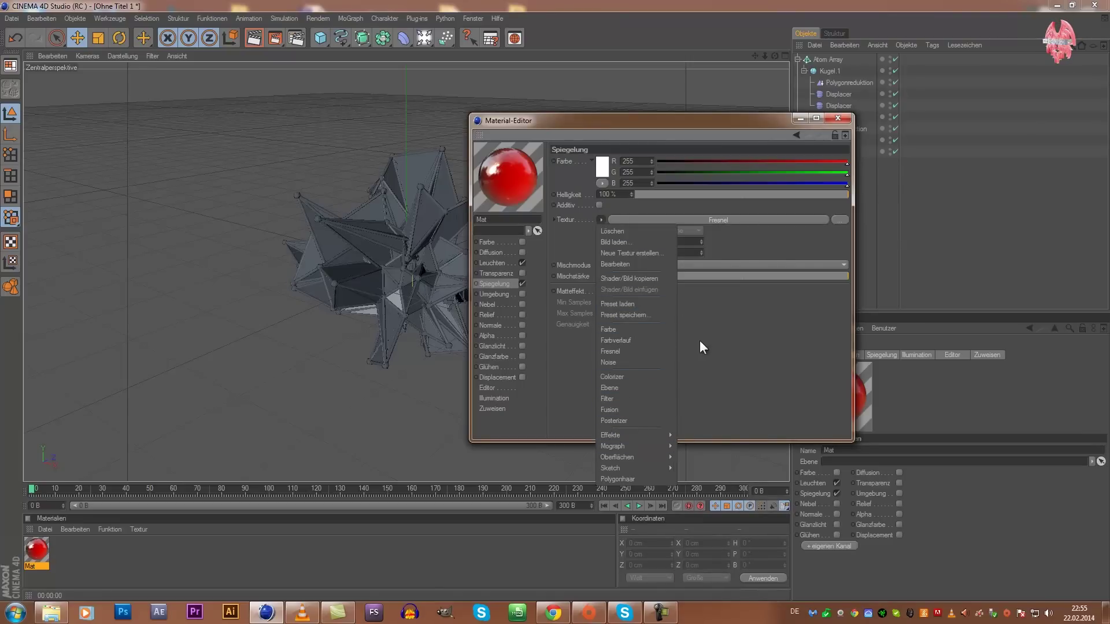
click(638, 232)
click(600, 222)
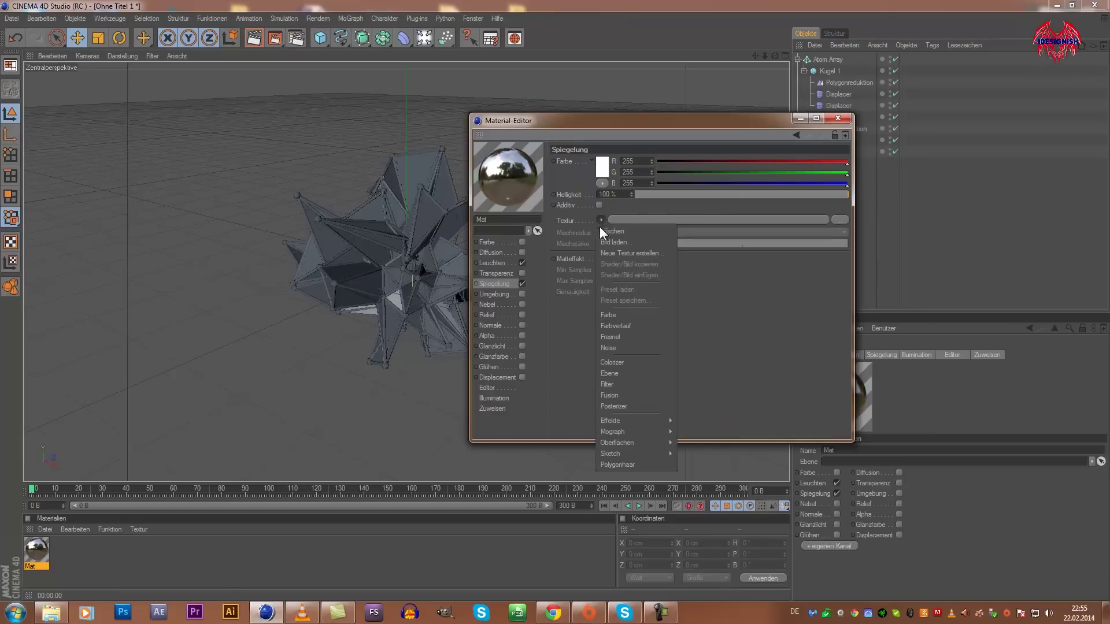
click(620, 337)
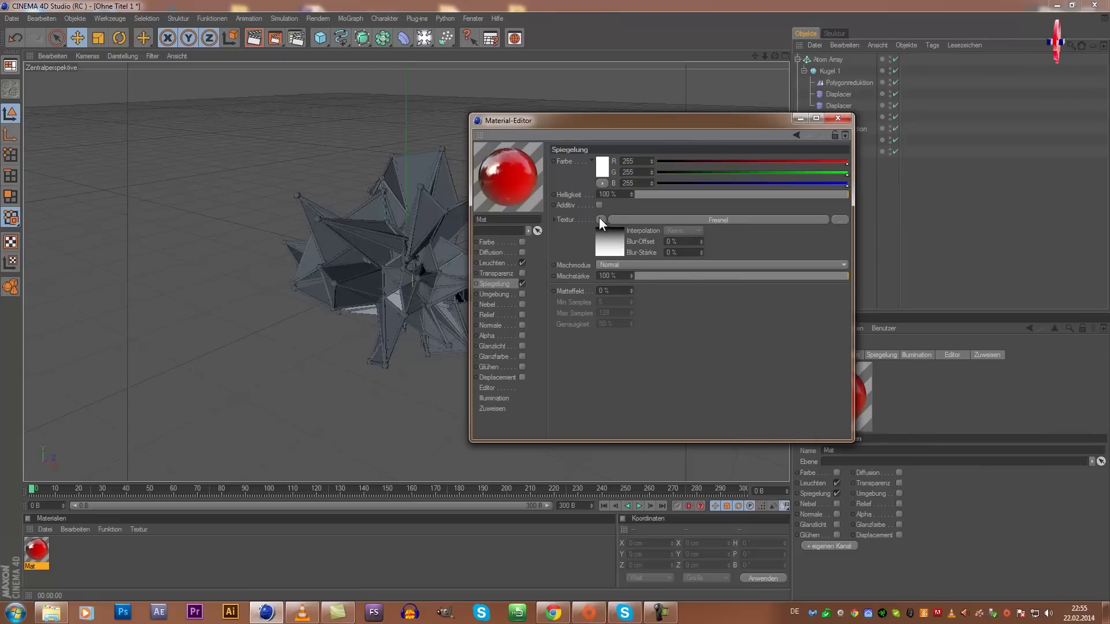
click(604, 241)
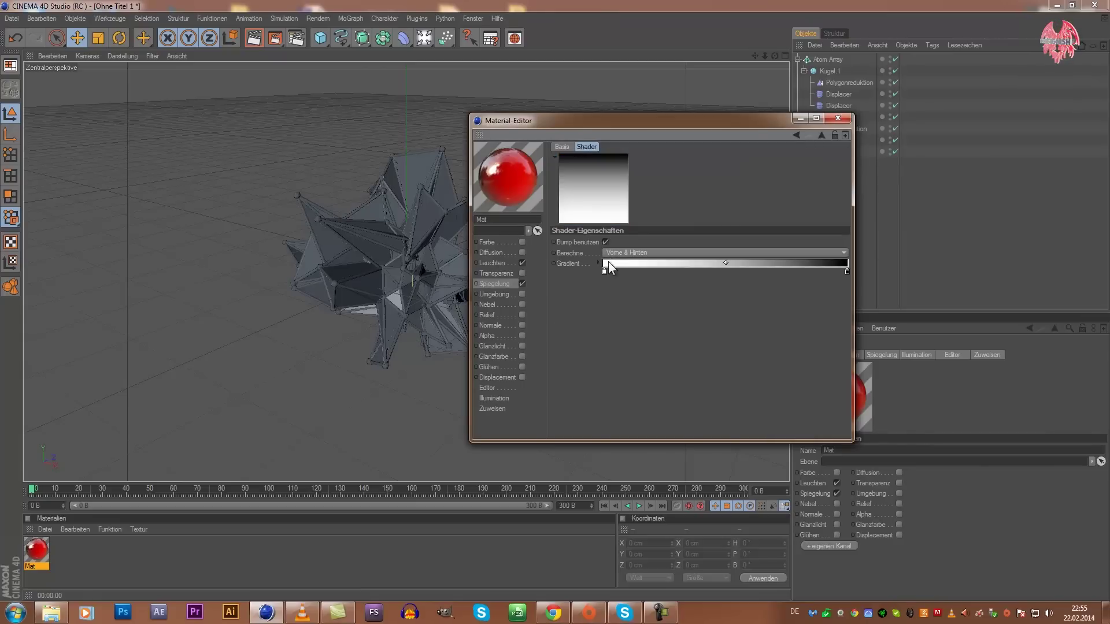
click(485, 284)
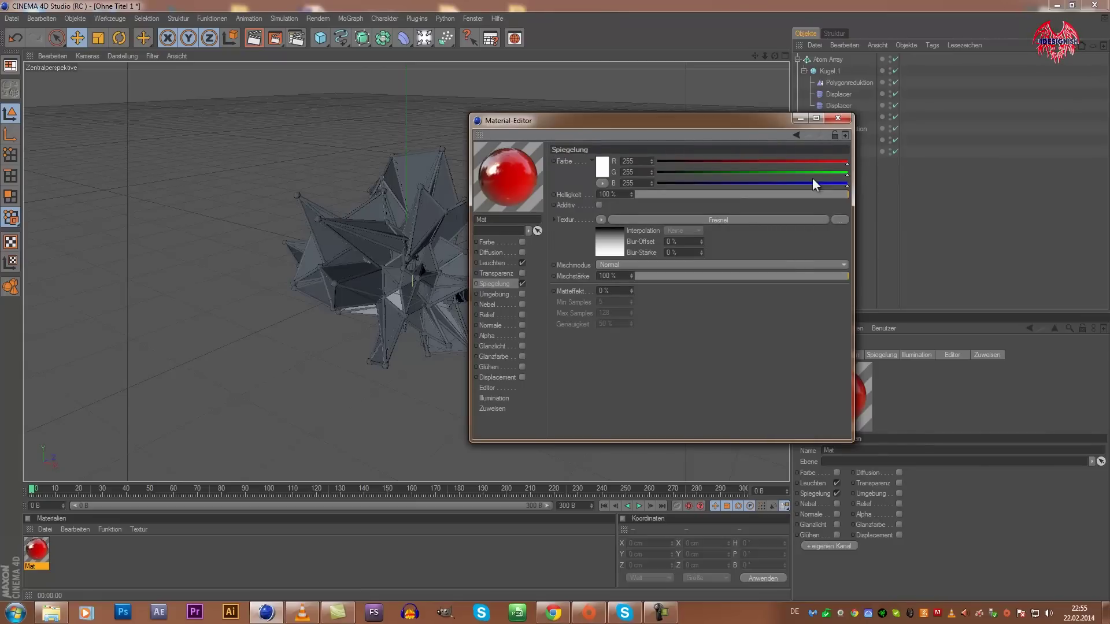
click(838, 118)
Apply red Mat to Kugel, then create Mat.1 with only Leuchten enabled.
drag(44, 559, 470, 327)
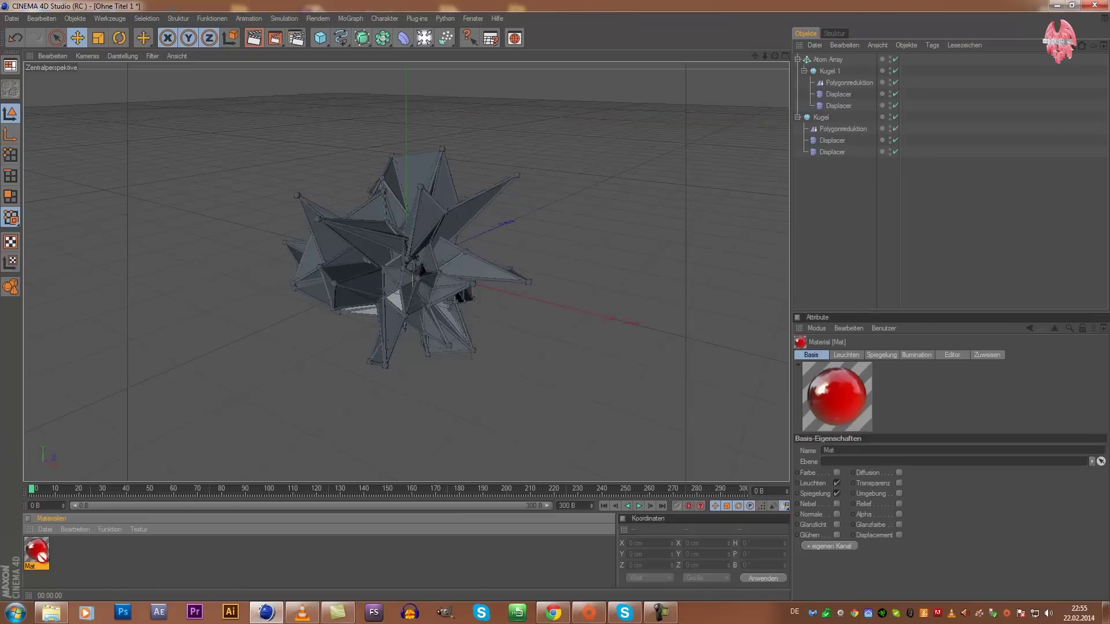
drag(473, 272, 473, 269)
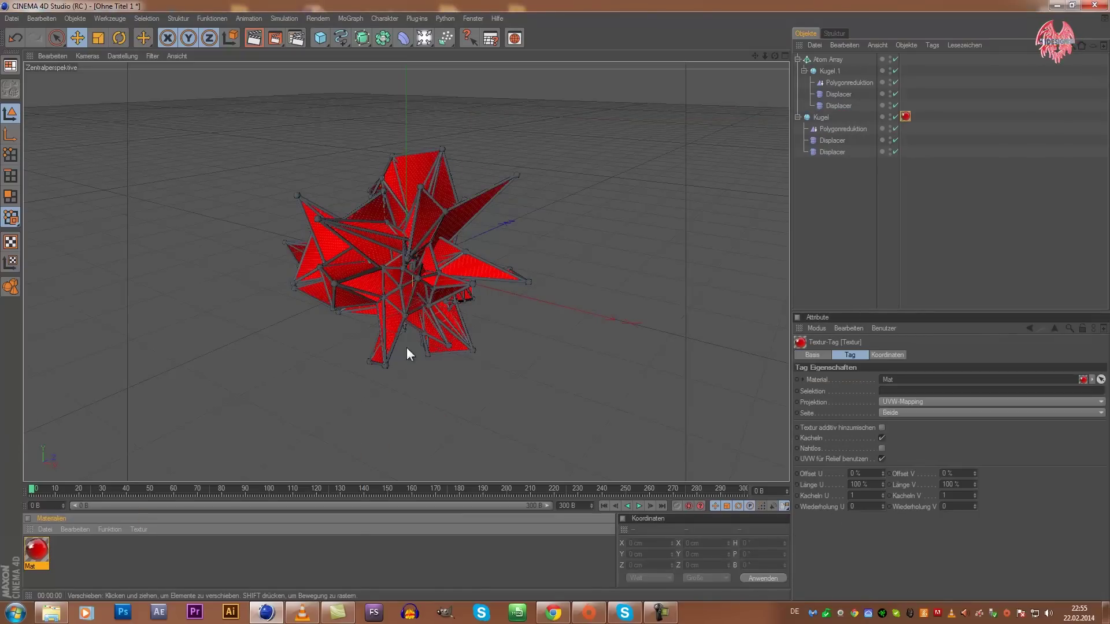
double_click(237, 547)
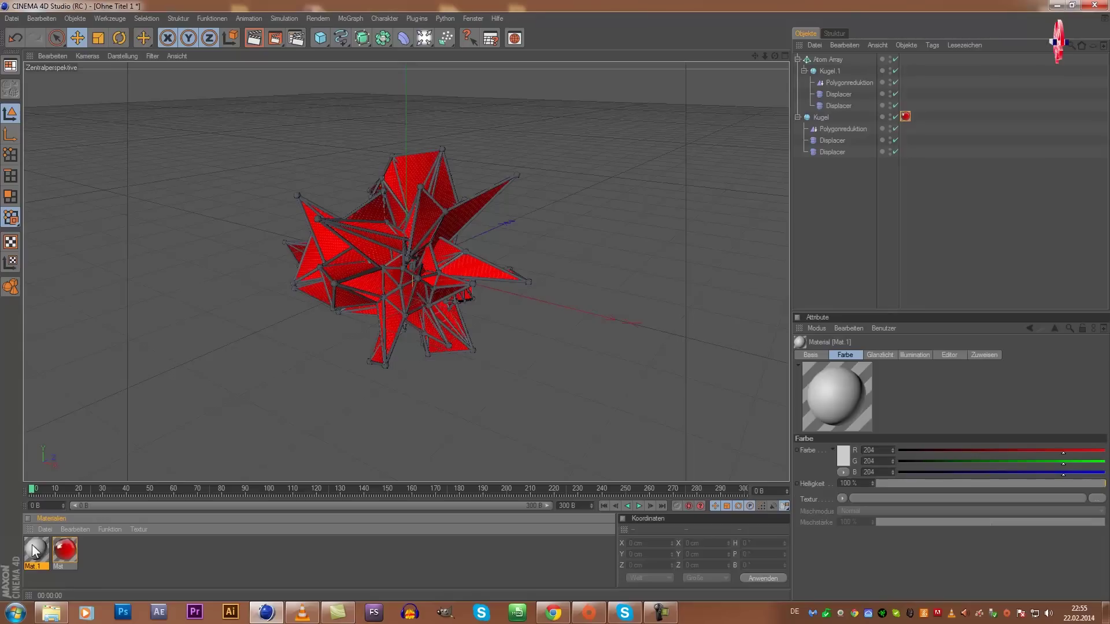
double_click(33, 544)
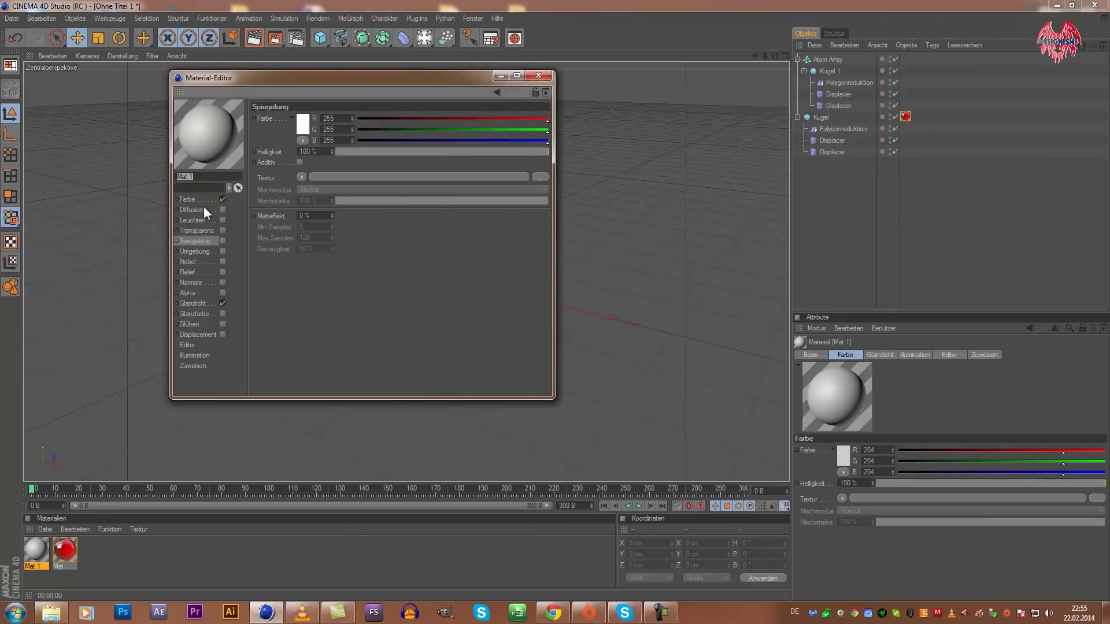
mouse_move(303, 82)
mouse_down()
mouse_move(791, 128)
mouse_move(679, 152)
mouse_up()
click(600, 256)
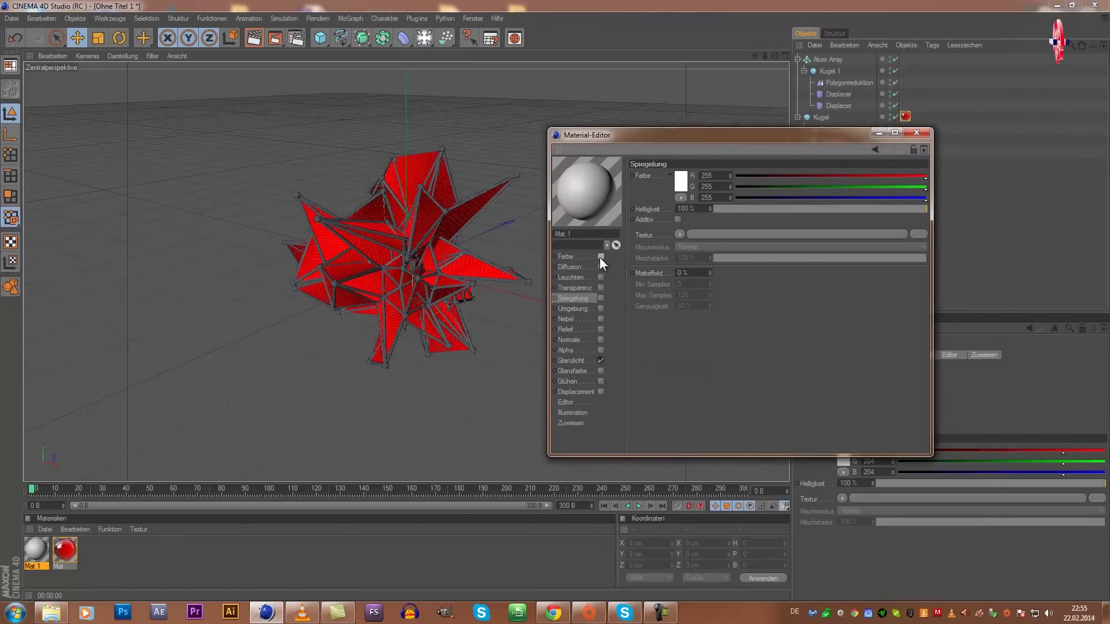
click(600, 360)
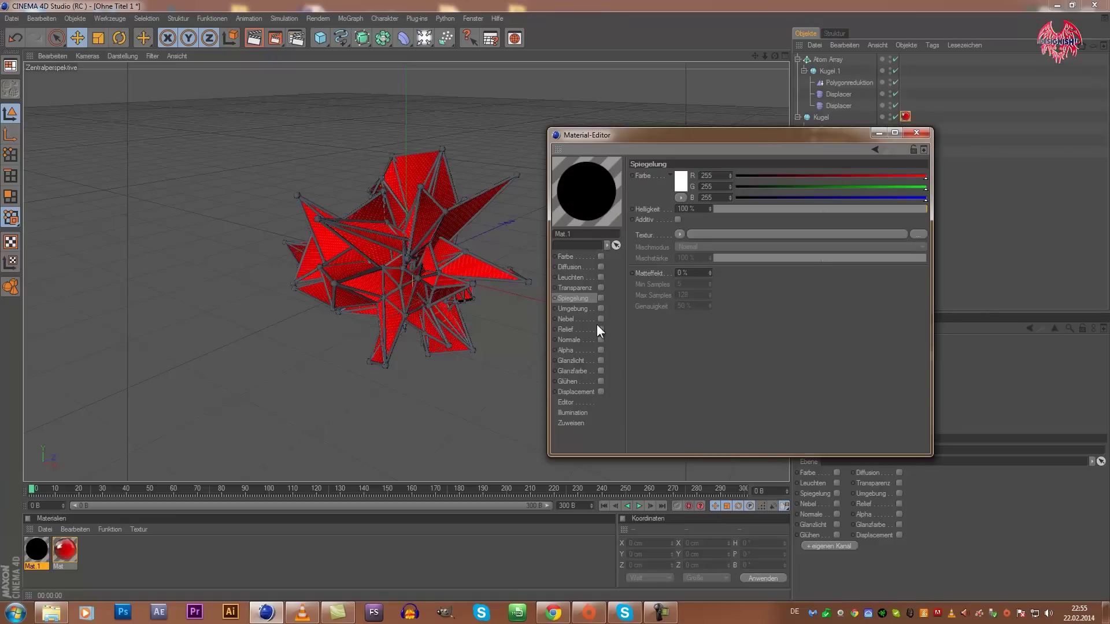
click(584, 279)
click(601, 278)
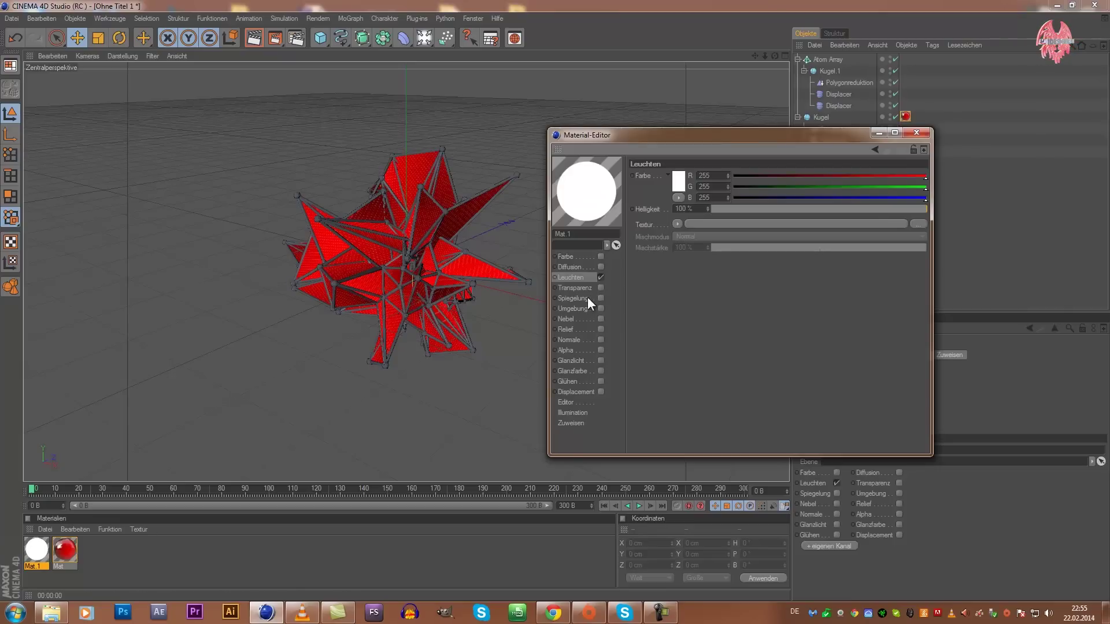
Give Mat.1's Leuchten a Farbverlauf gradient from deep navy to bright blue.
click(675, 224)
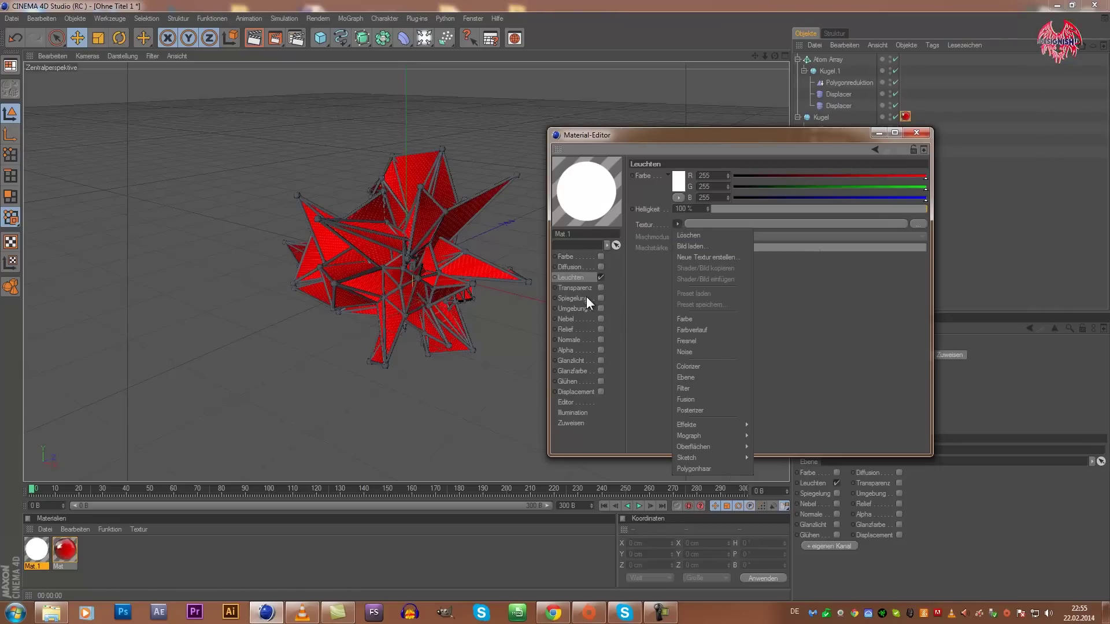
click(705, 325)
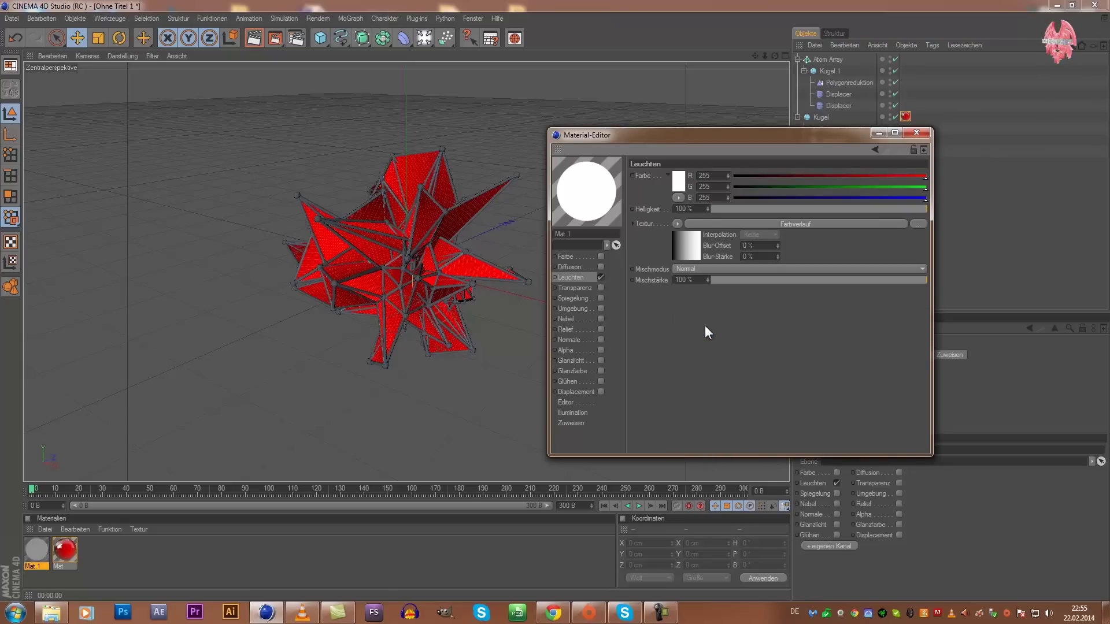
click(681, 246)
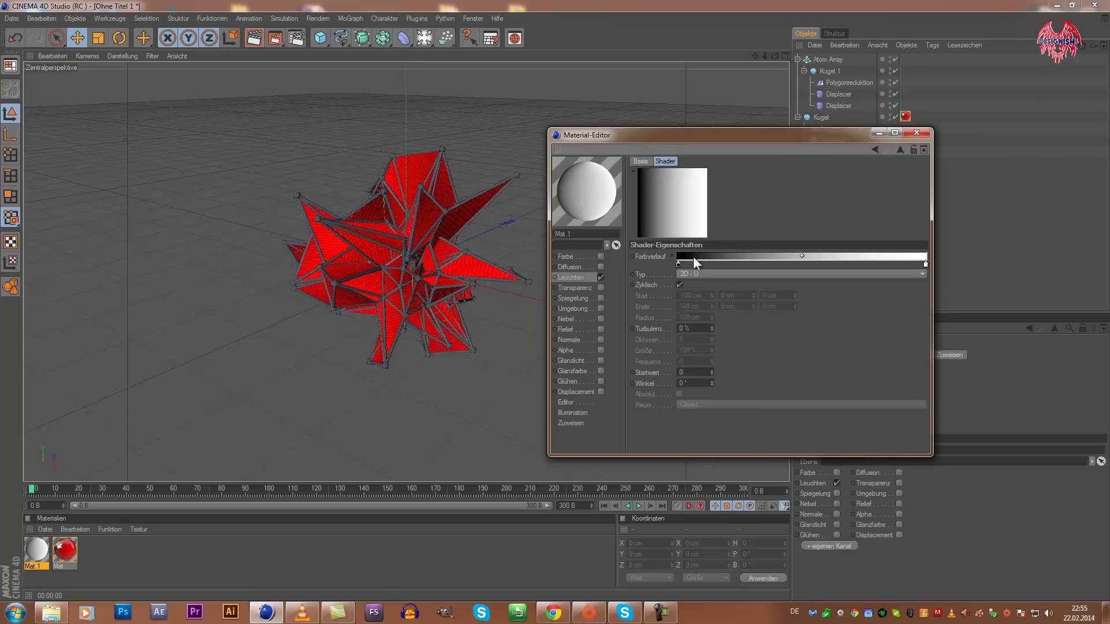
double_click(926, 264)
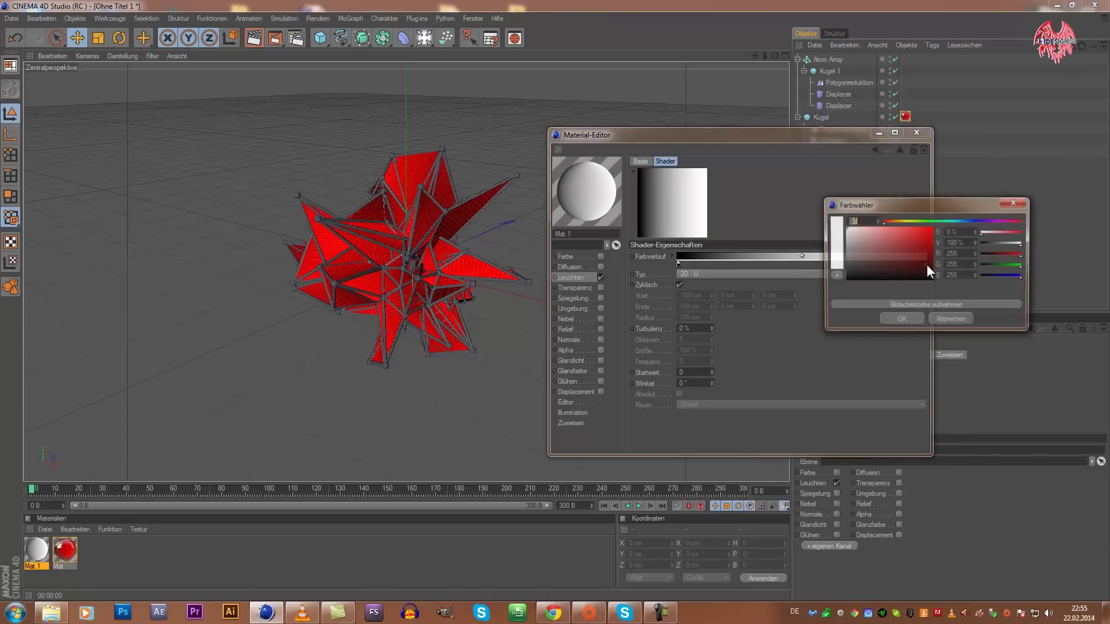
click(980, 220)
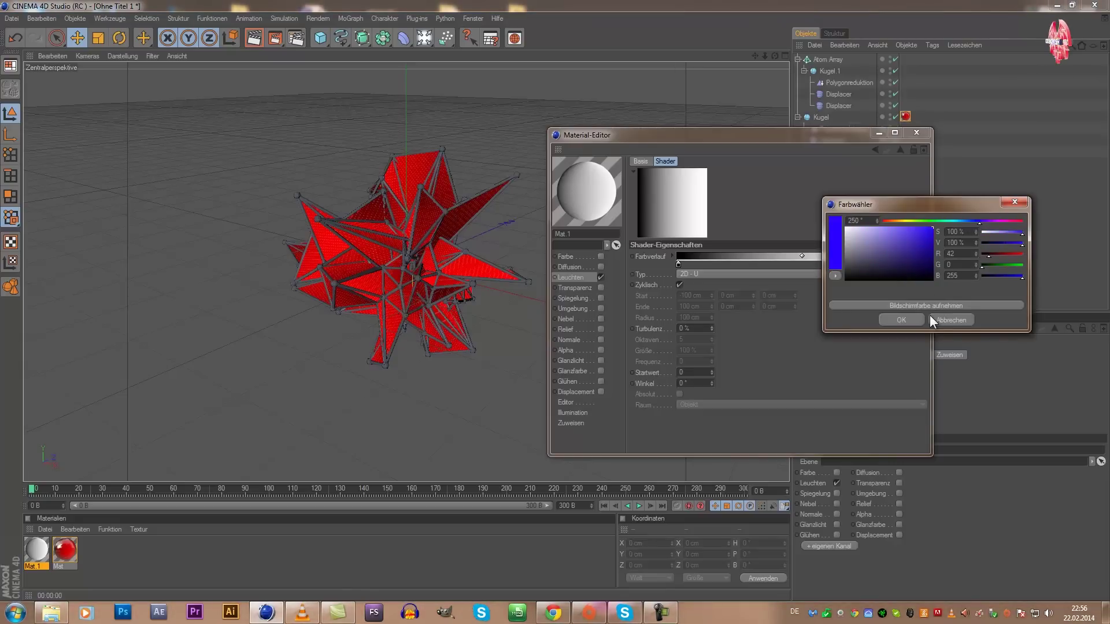
click(910, 319)
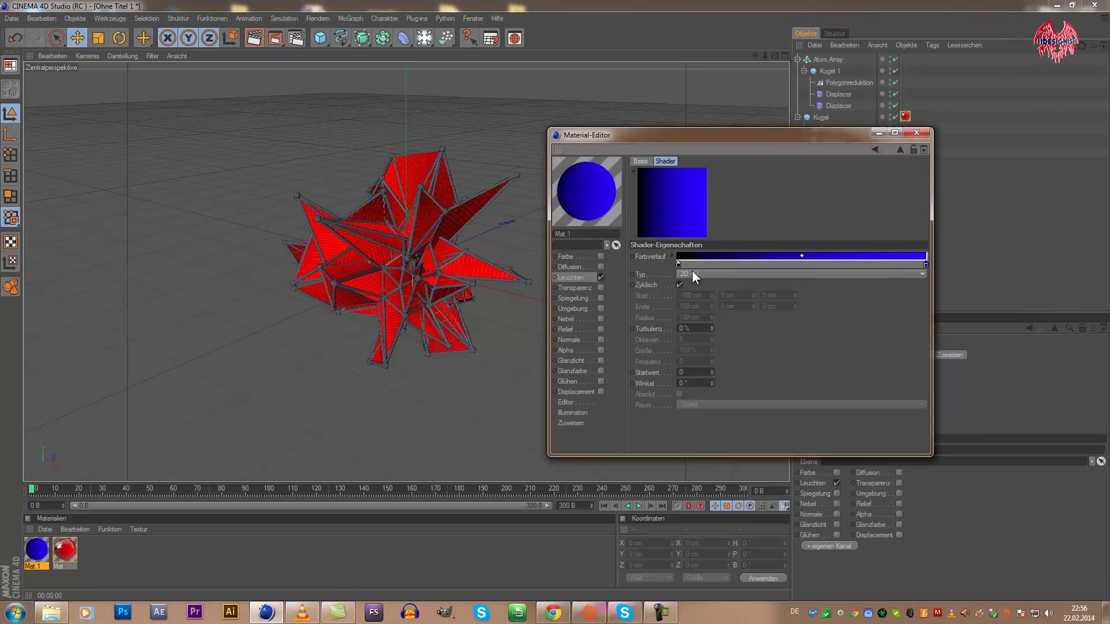
double_click(678, 264)
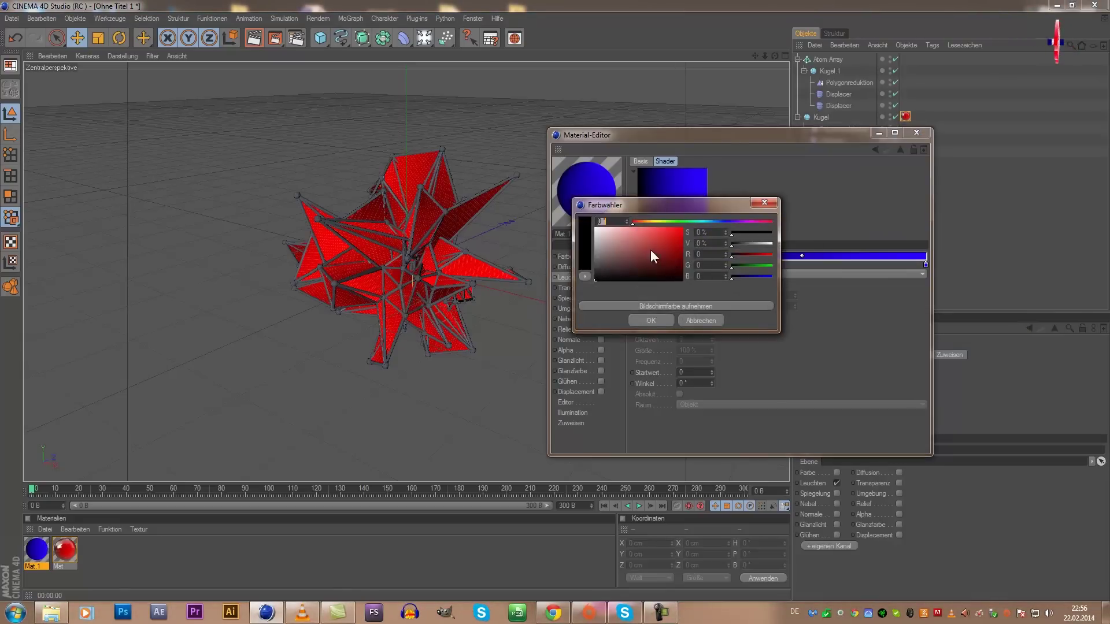
click(723, 220)
click(682, 258)
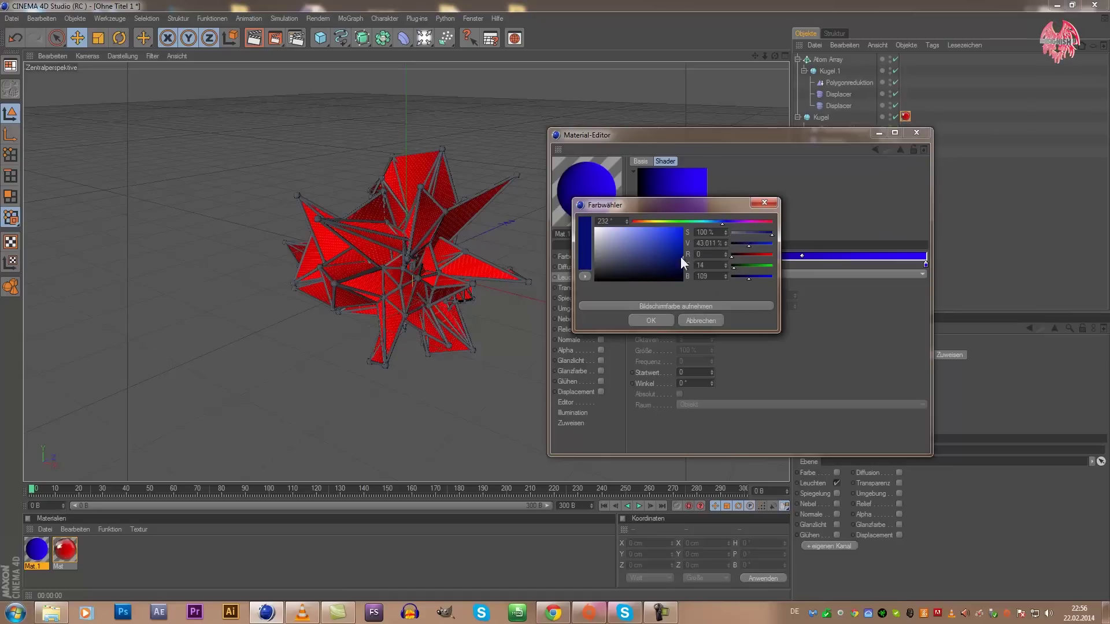
click(664, 318)
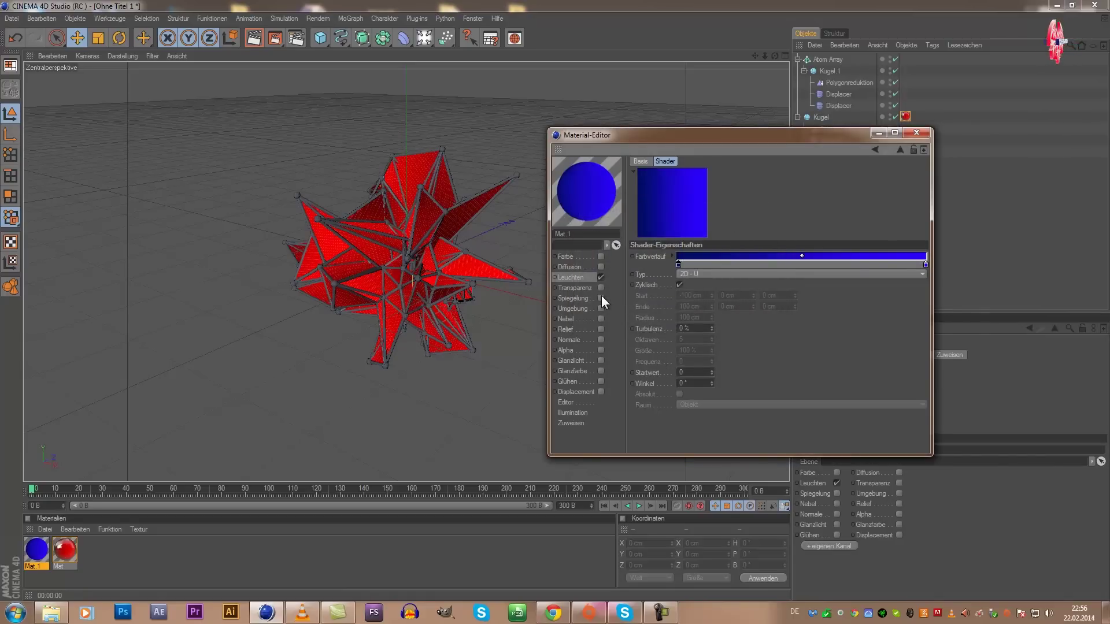
Enable Mat.1's Spiegelung with a Fresnel texture and a lower mix strength.
click(601, 299)
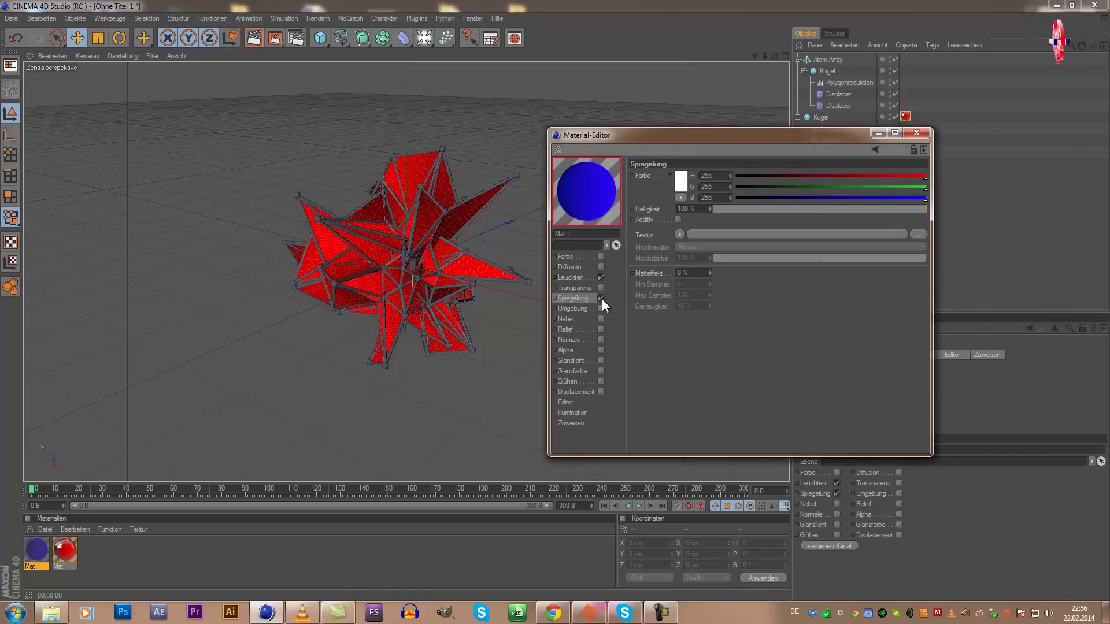
click(678, 235)
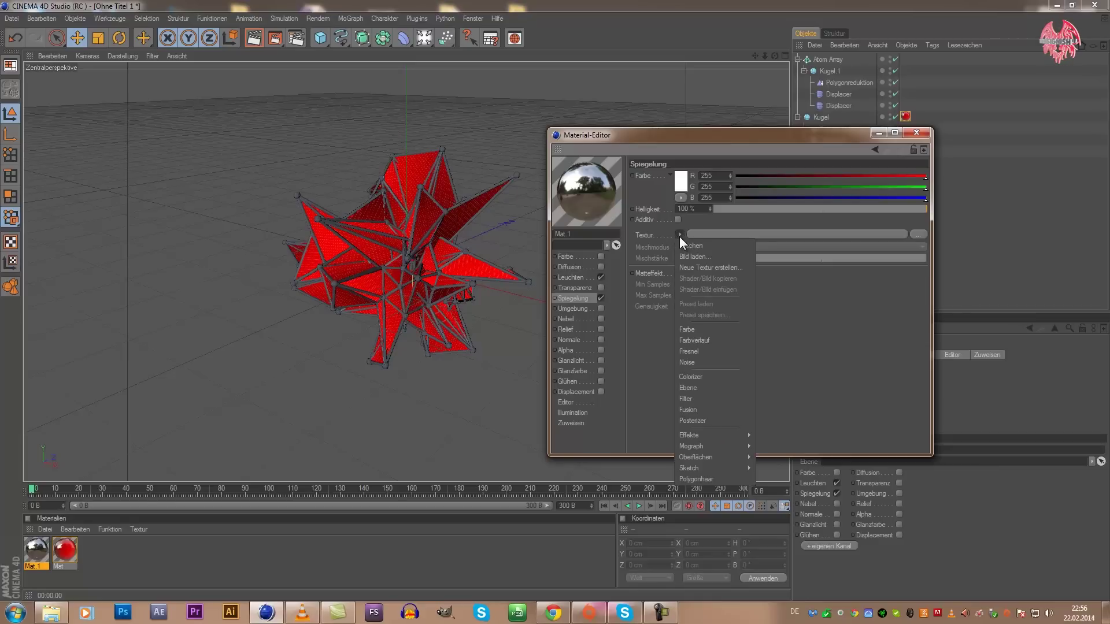
click(706, 352)
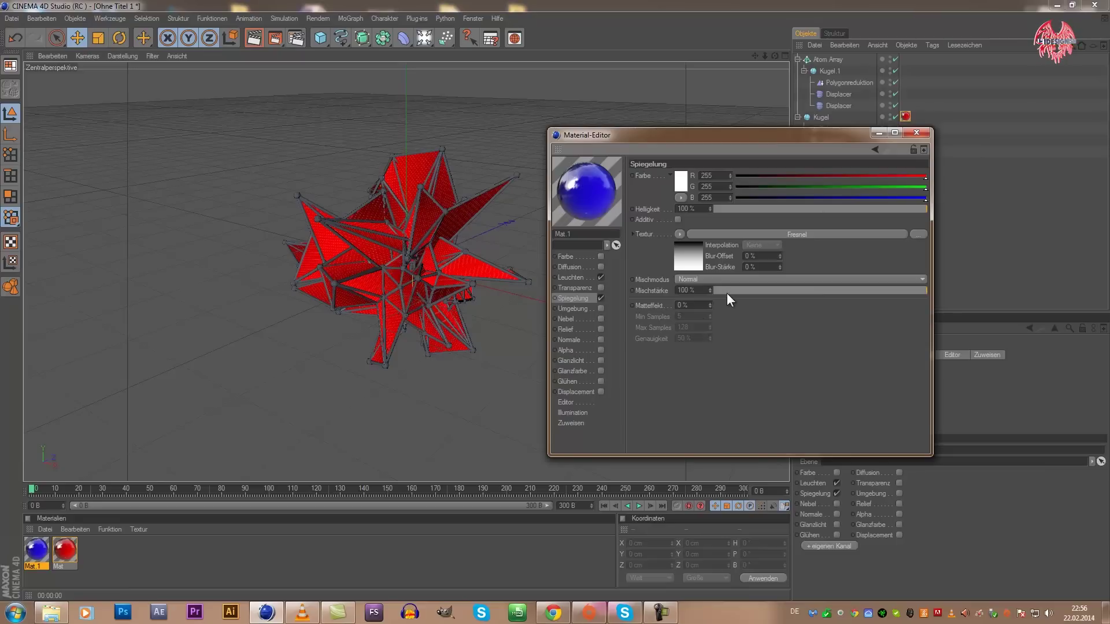
drag(727, 292, 949, 294)
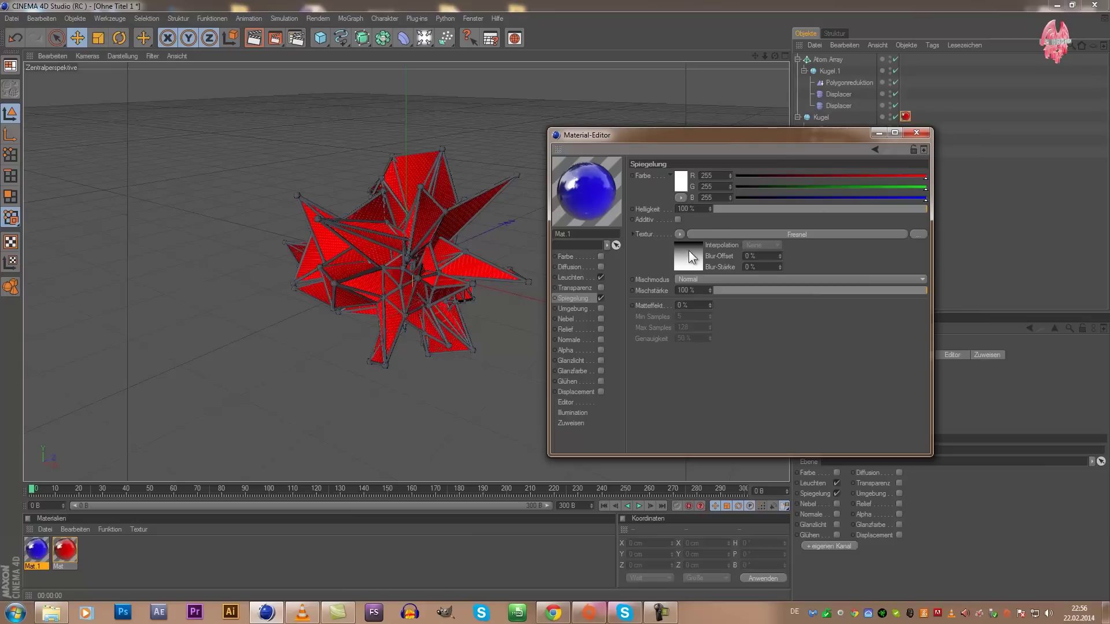
drag(783, 141, 570, 221)
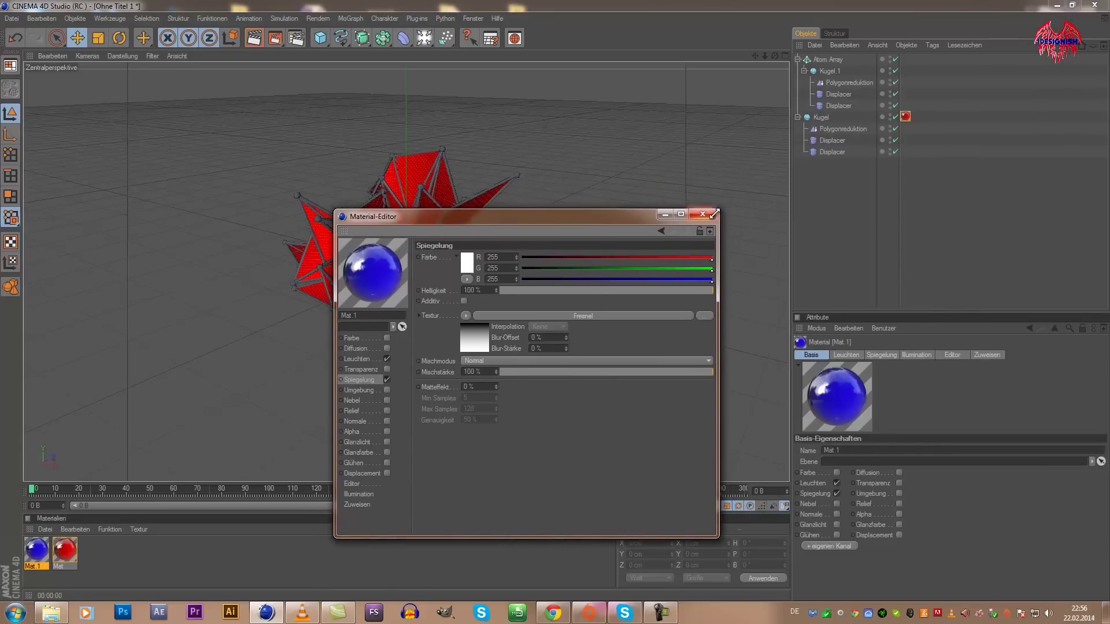
Apply Mat.1 to the Atom Array, render a preview, and switch to the four-viewport layout.
click(701, 214)
mouse_move(36, 549)
mouse_down()
mouse_move(524, 476)
mouse_move(840, 160)
mouse_up()
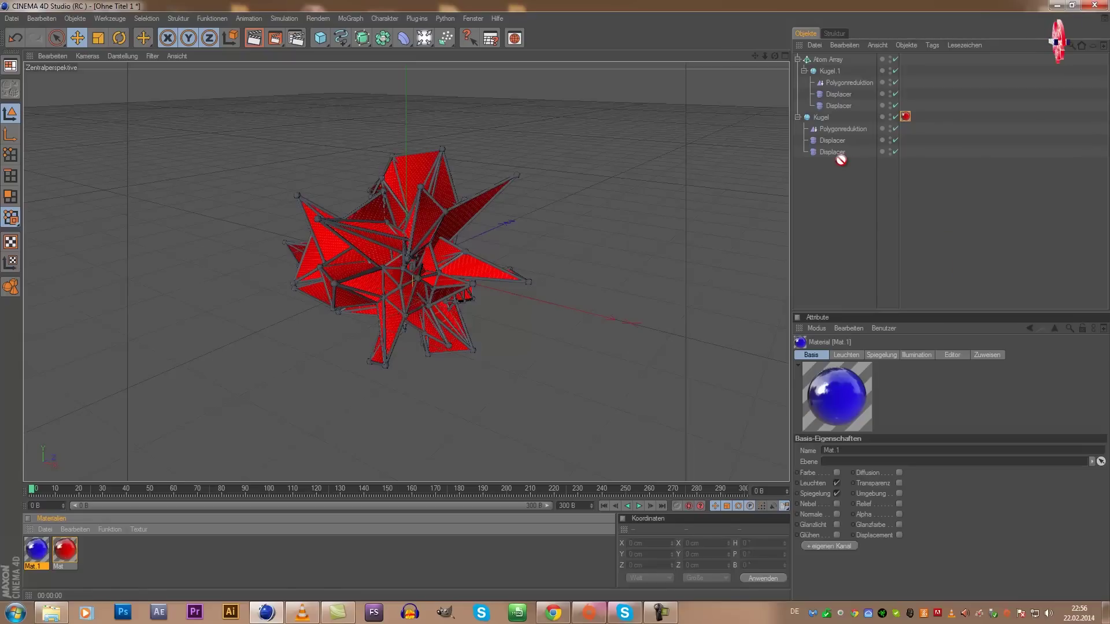
drag(840, 160, 812, 59)
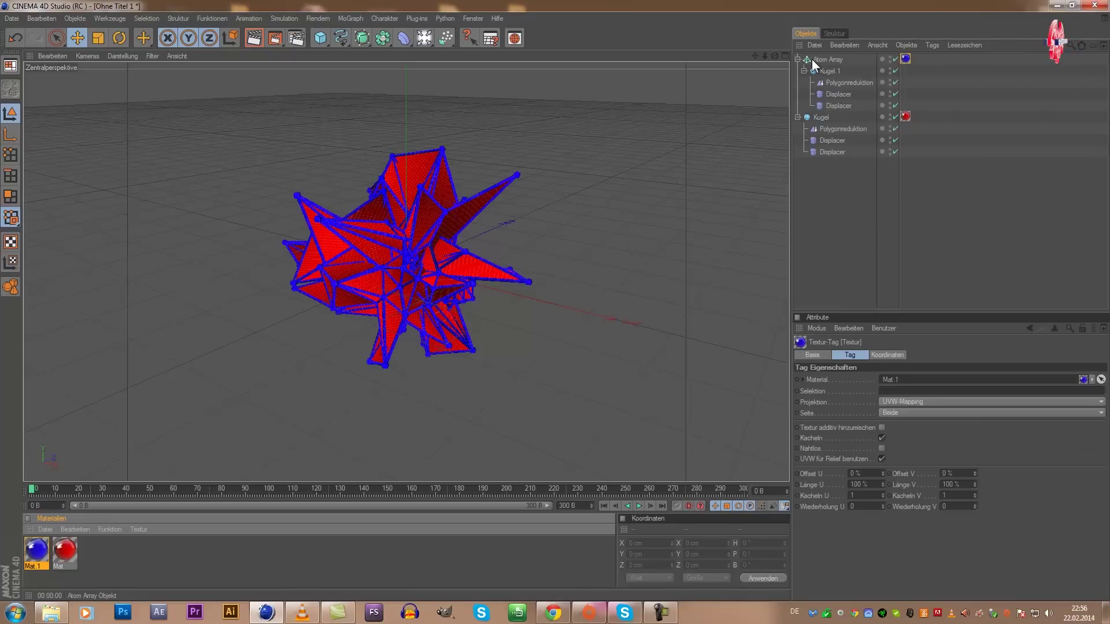
click(253, 39)
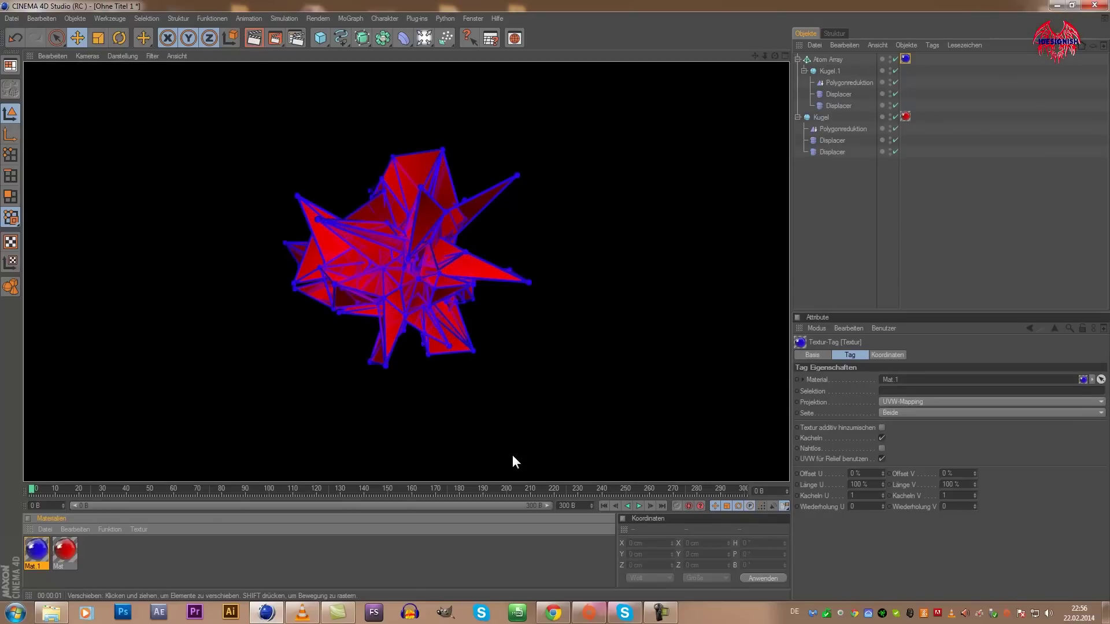
click(467, 568)
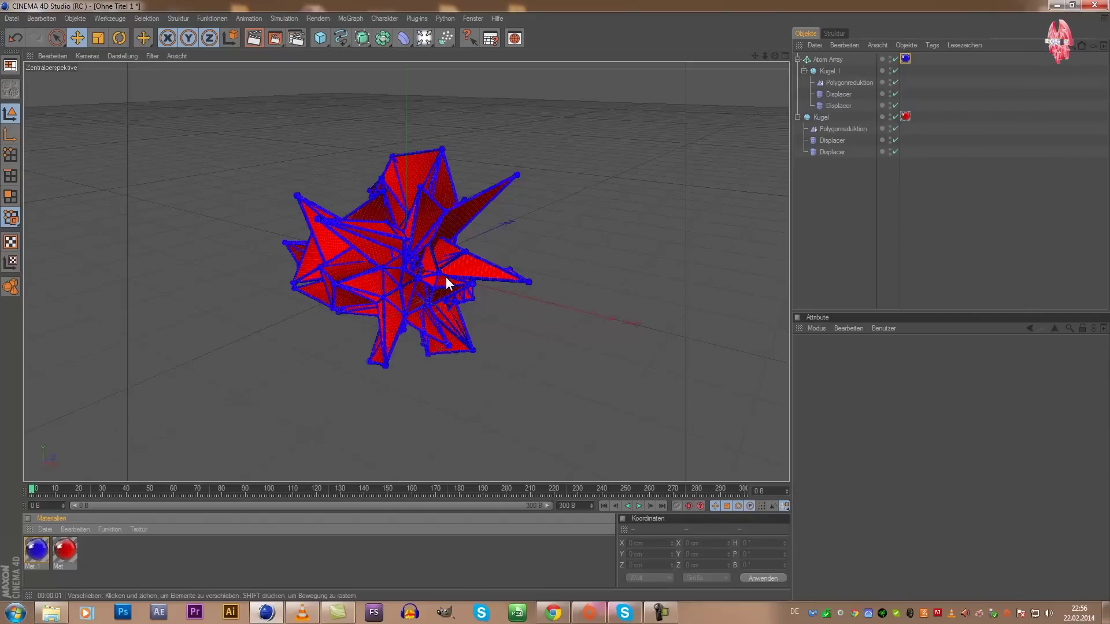
middle_click(451, 237)
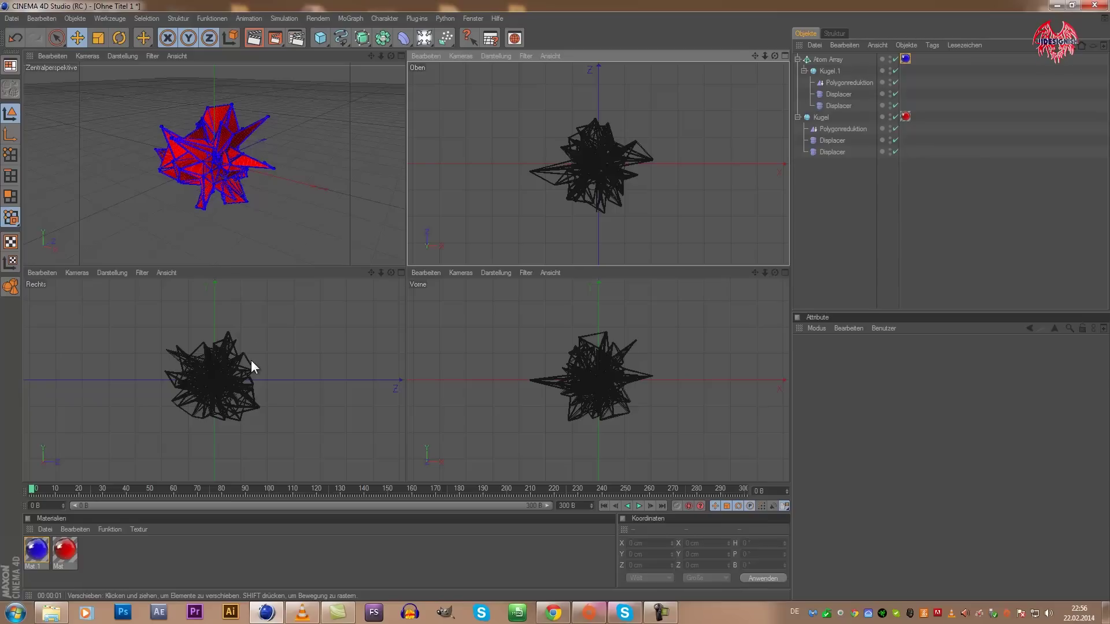
Maximise the Right view, select the Linear spline tool, and zoom out around the crystal.
middle_click(154, 338)
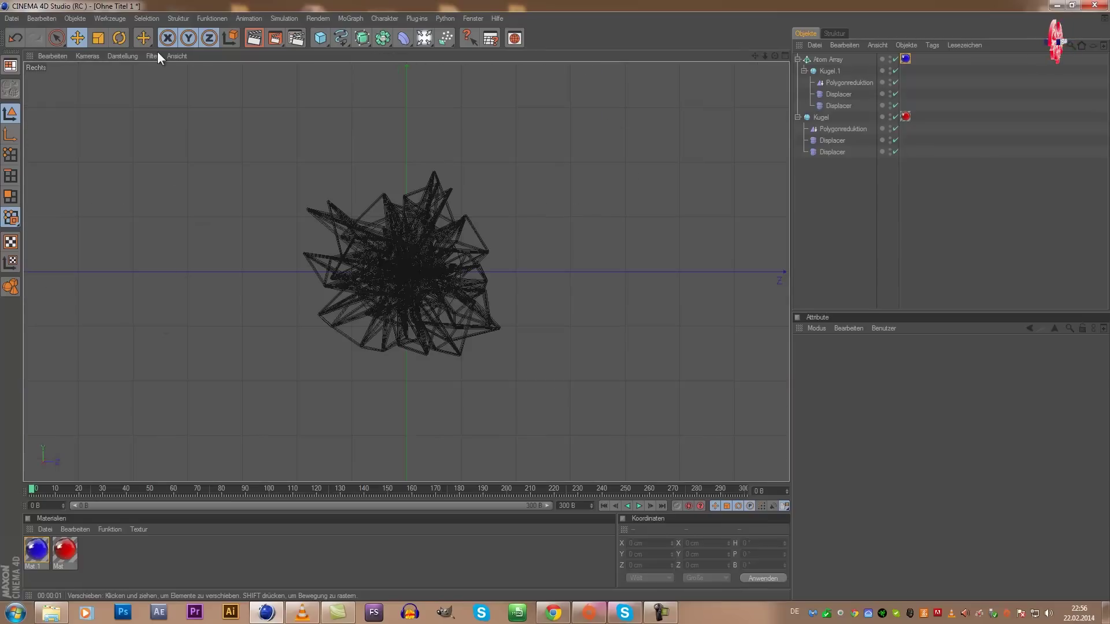
click(342, 39)
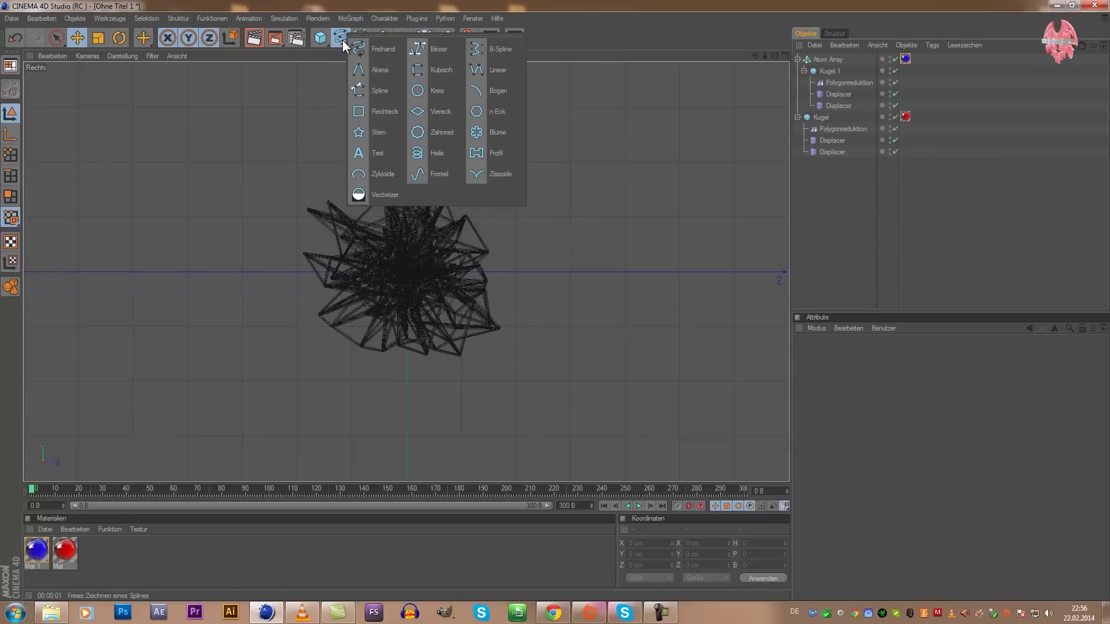
click(322, 14)
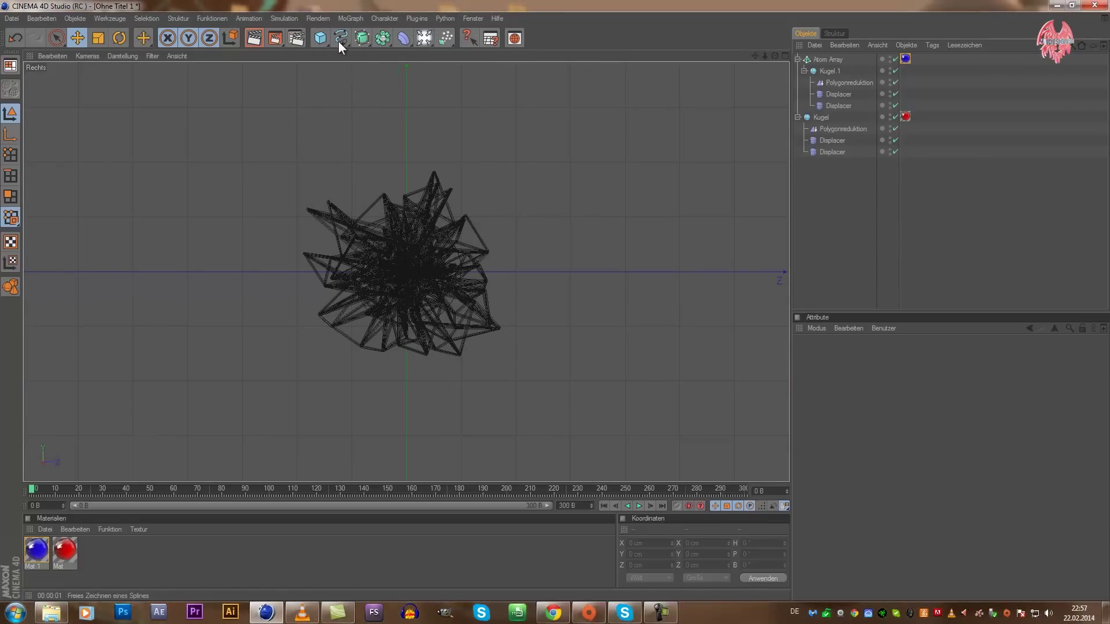
click(338, 40)
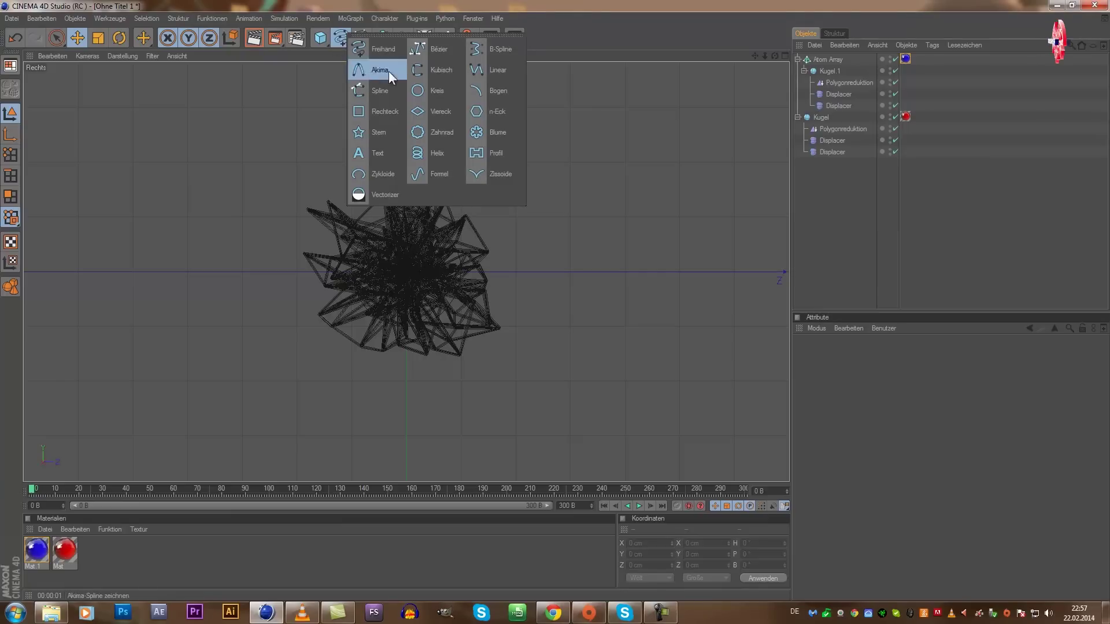
click(489, 69)
scroll(331, 236, down, 3)
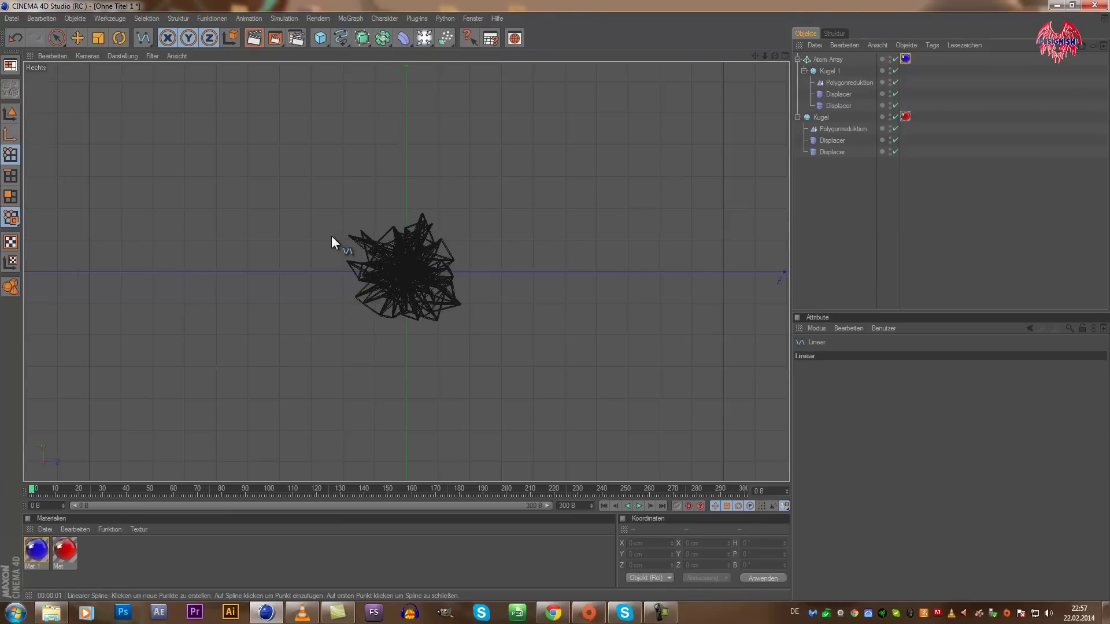
scroll(332, 236, down, 3)
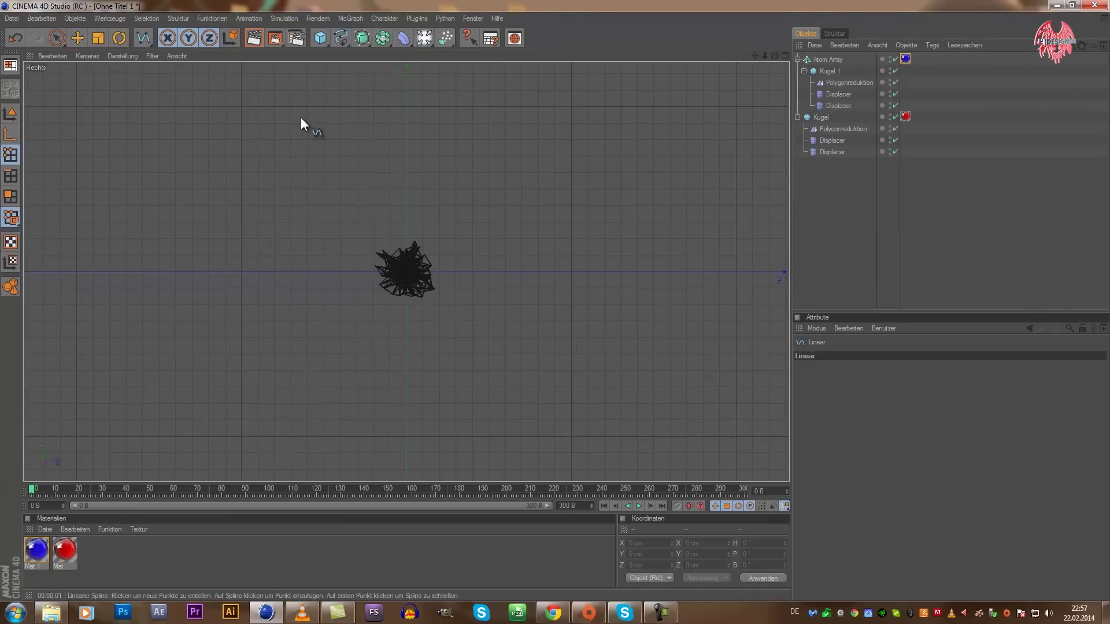
scroll(299, 122, down, 1)
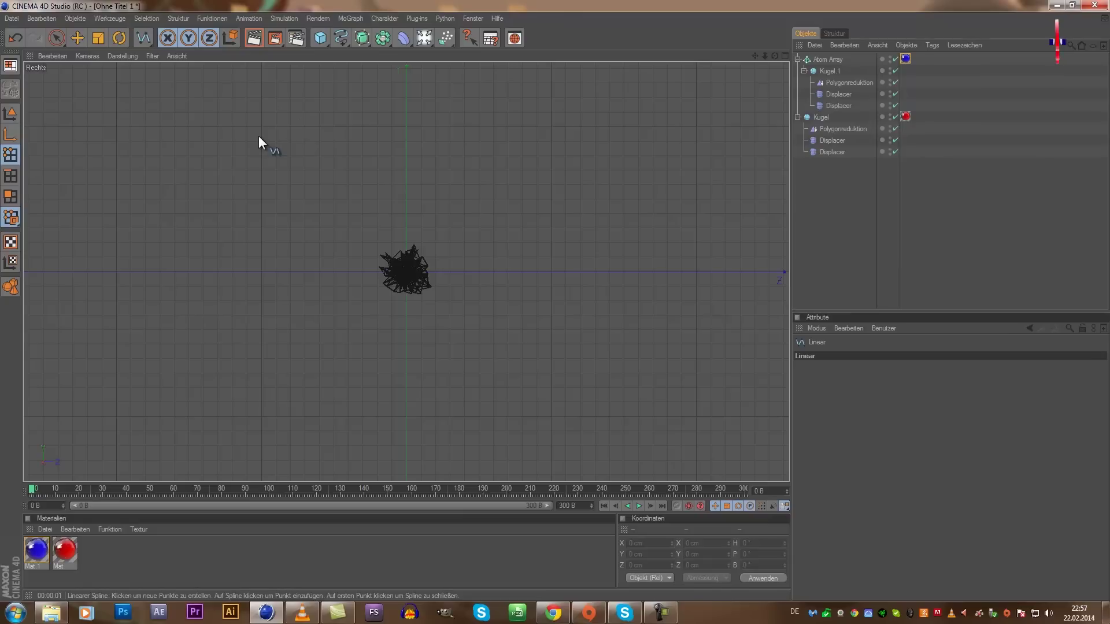
scroll(393, 185, up, 1)
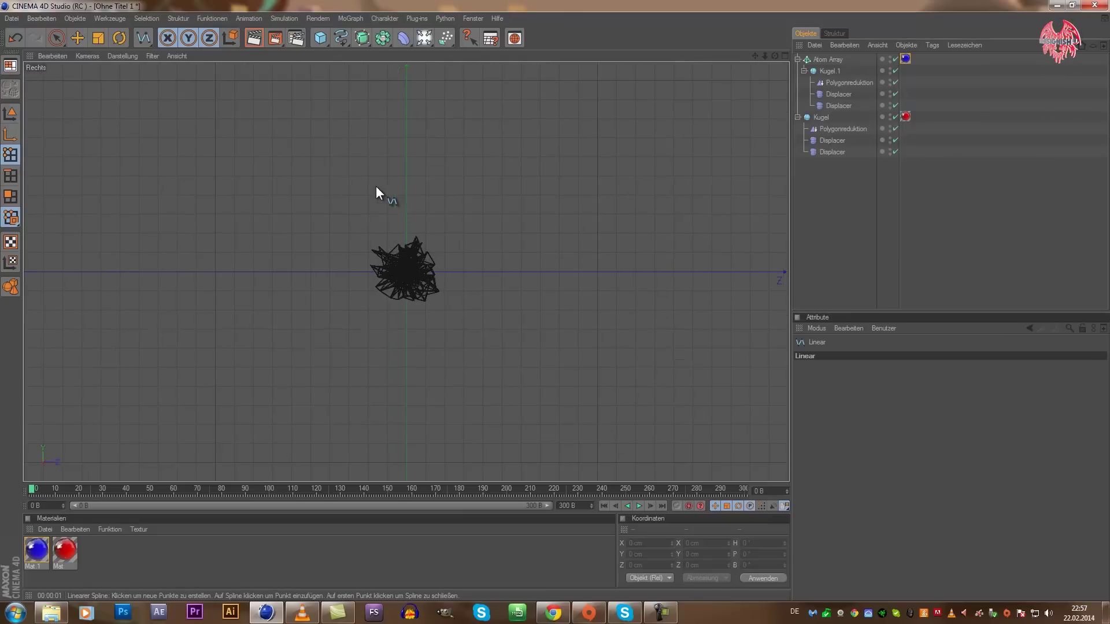
scroll(329, 193, up, 2)
scroll(279, 150, down, 1)
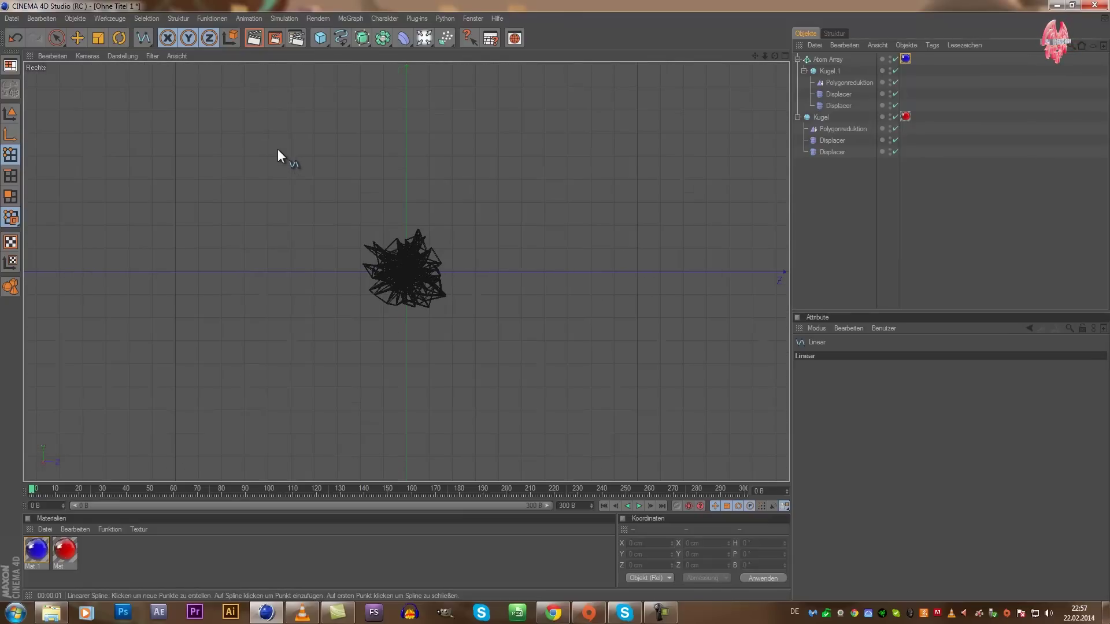
Draw an L-shaped three-point linear spline beside the crystal: down, then right.
click(267, 111)
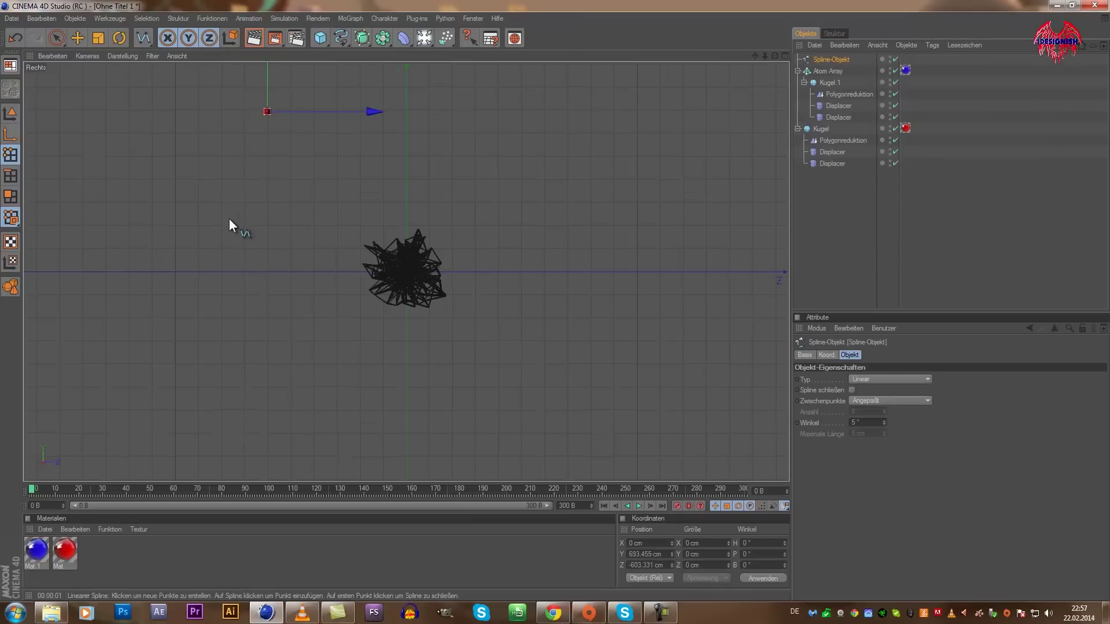
click(267, 364)
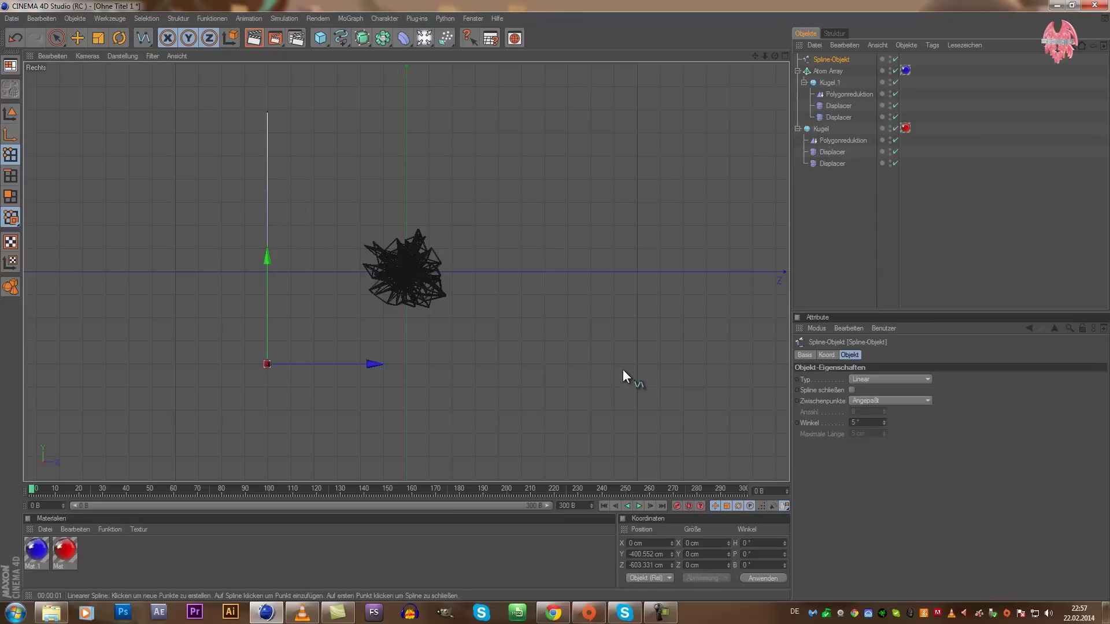
click(567, 364)
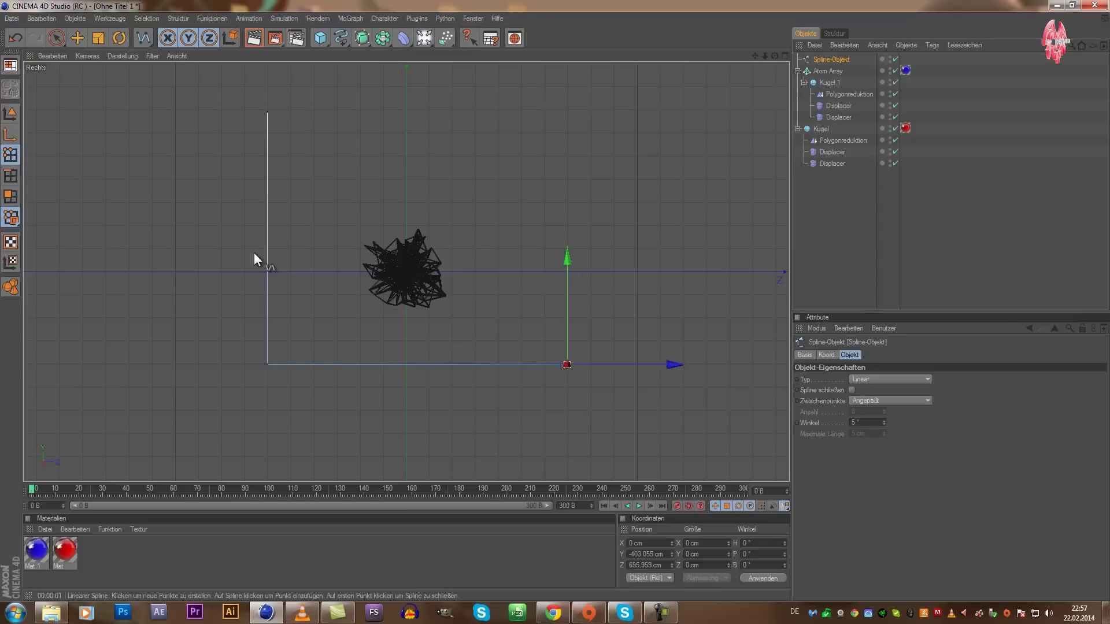
Insert extra points on the spline's bottom and vertical stretches with Add Point.
right_click(365, 362)
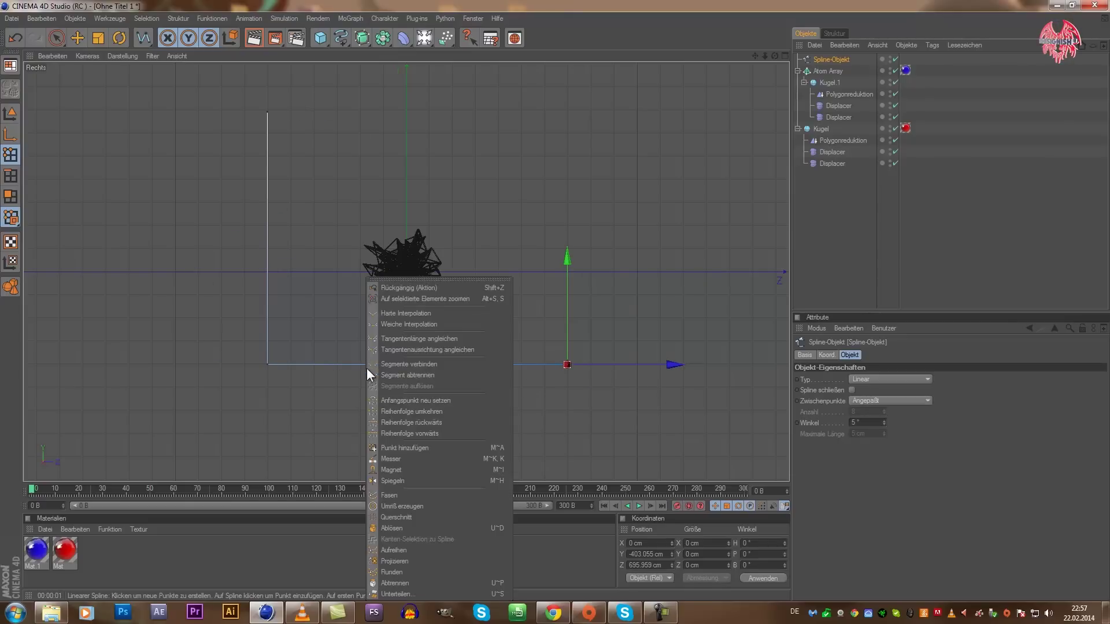
click(405, 449)
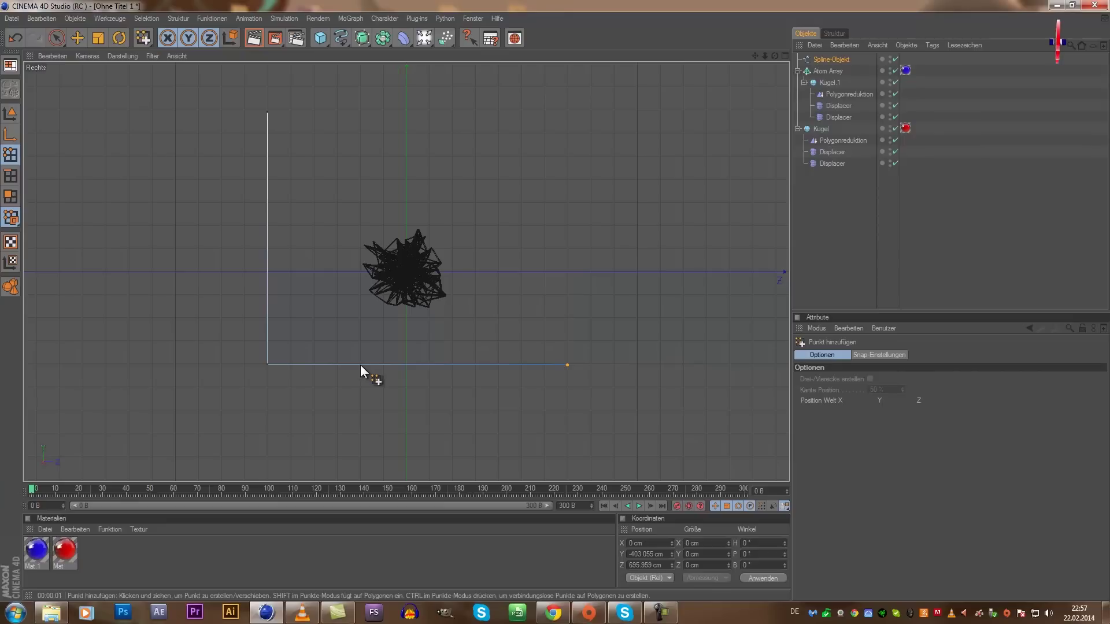
click(360, 364)
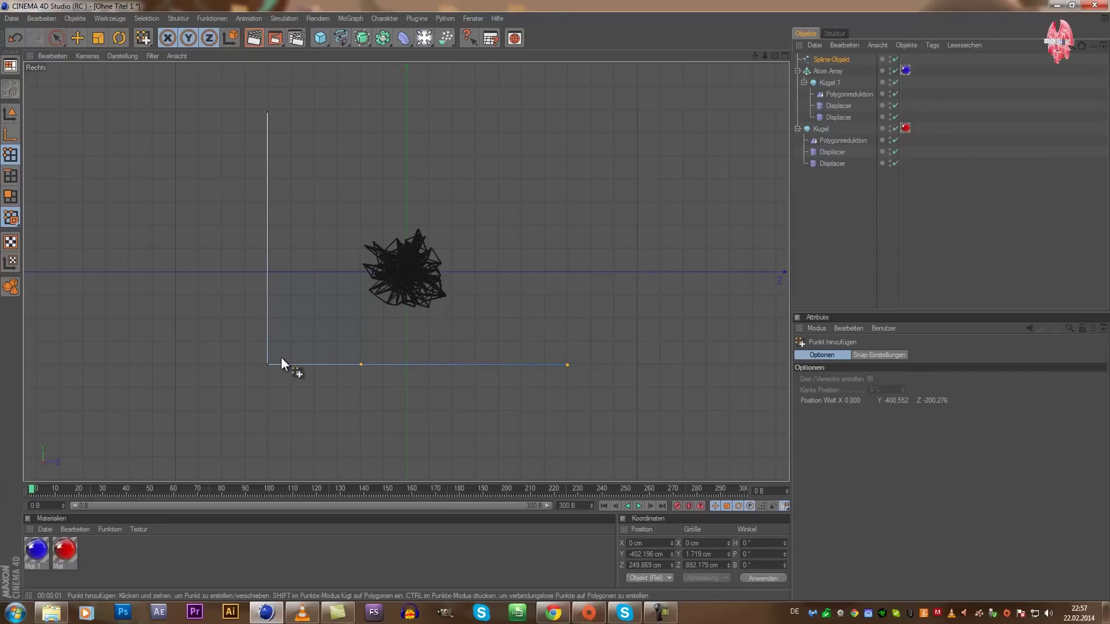
click(266, 299)
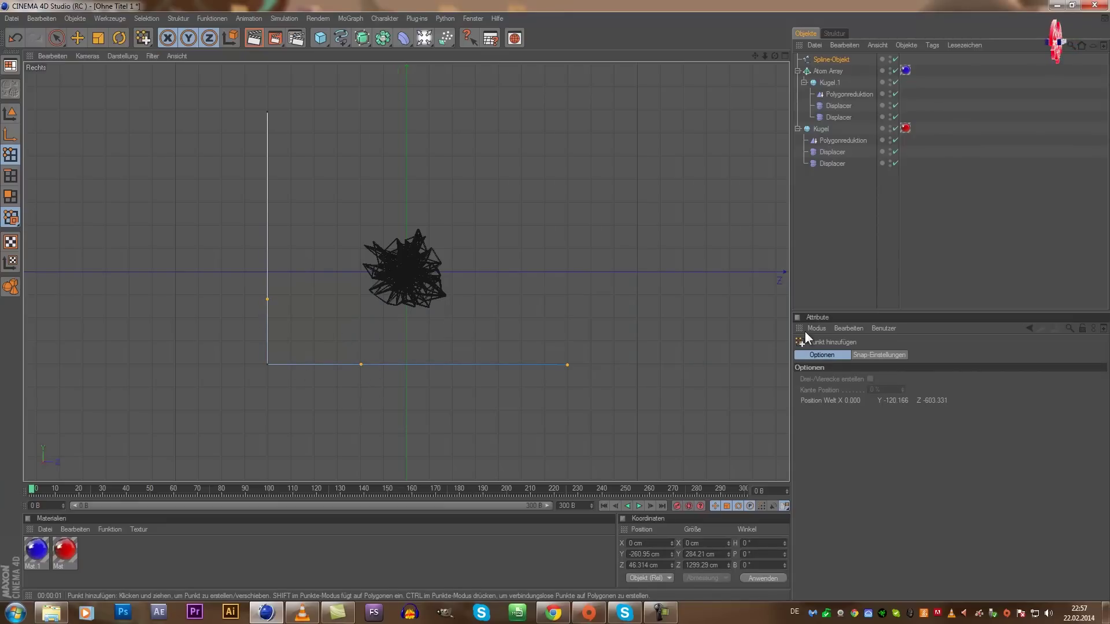
Set the spline's Type to B-Spline so its corner rounds smoothly.
click(832, 59)
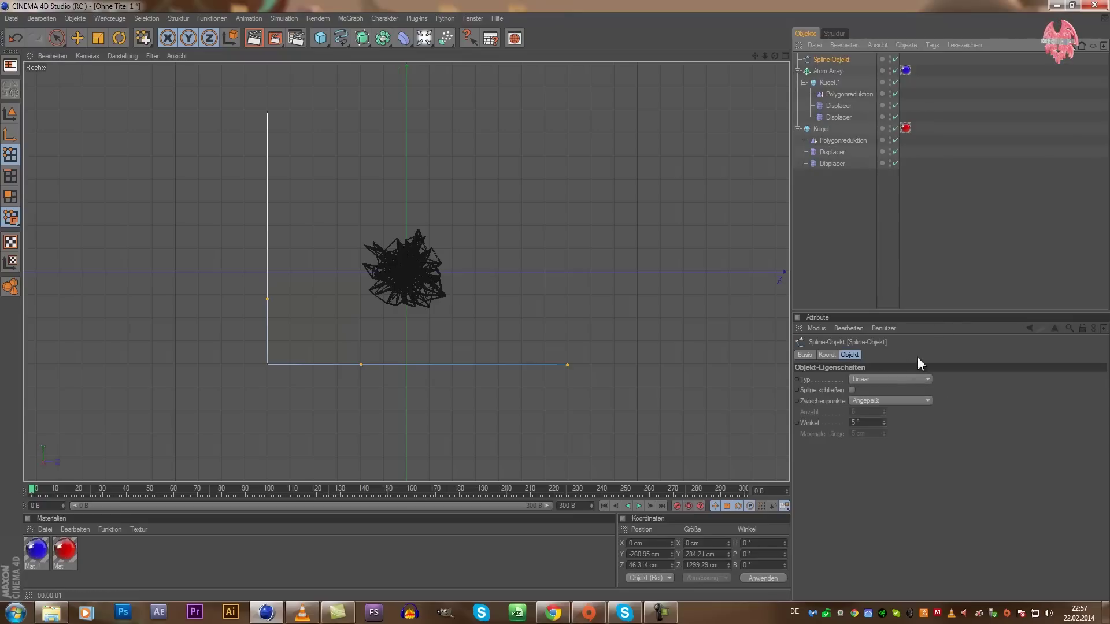
click(886, 381)
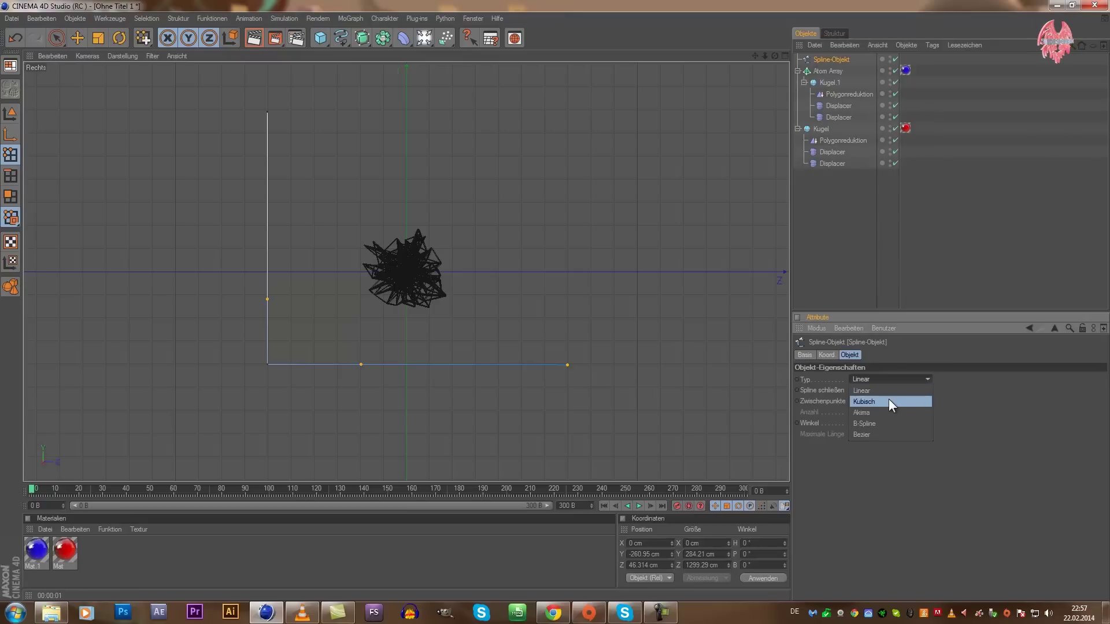
click(877, 423)
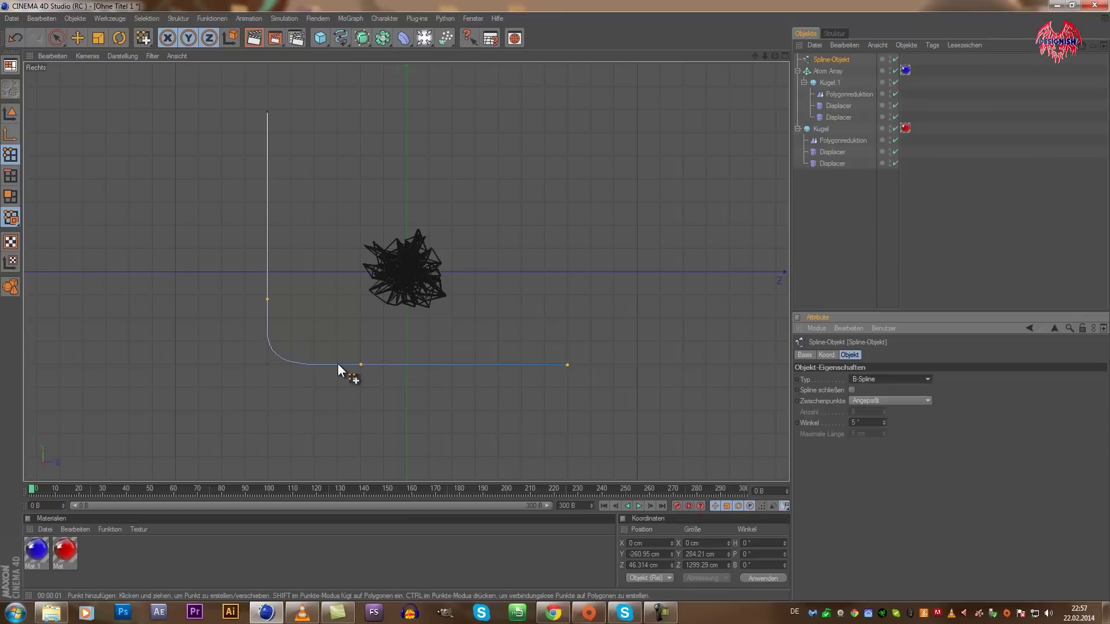
Maximise the perspective view and move the spline far left along X.
middle_click(367, 255)
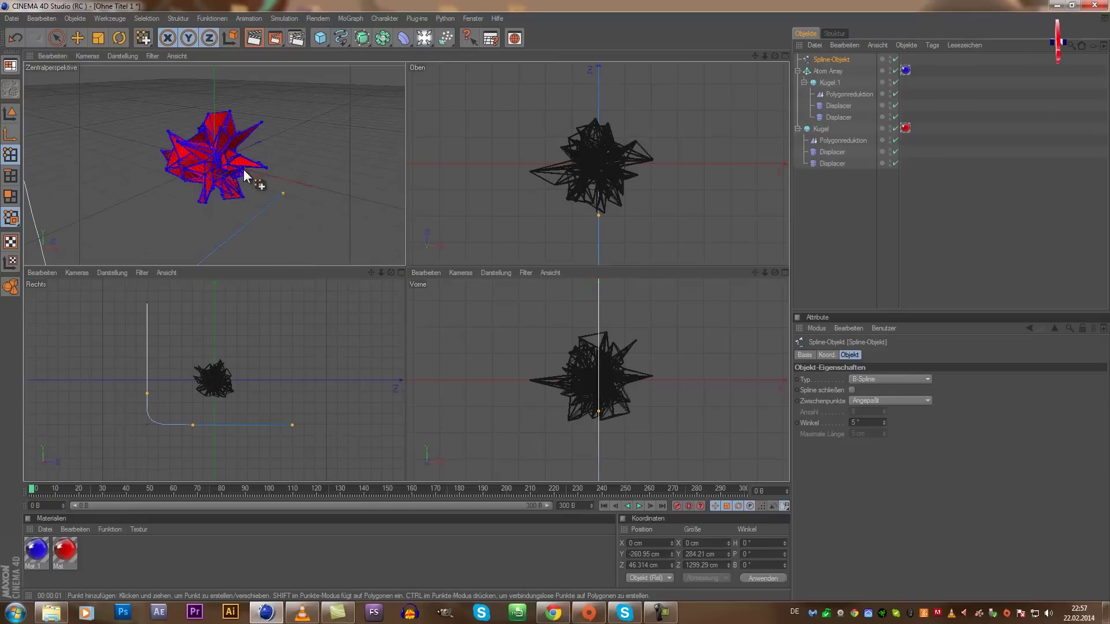
middle_click(244, 169)
scroll(549, 179, down, 2)
drag(775, 56, 558, 300)
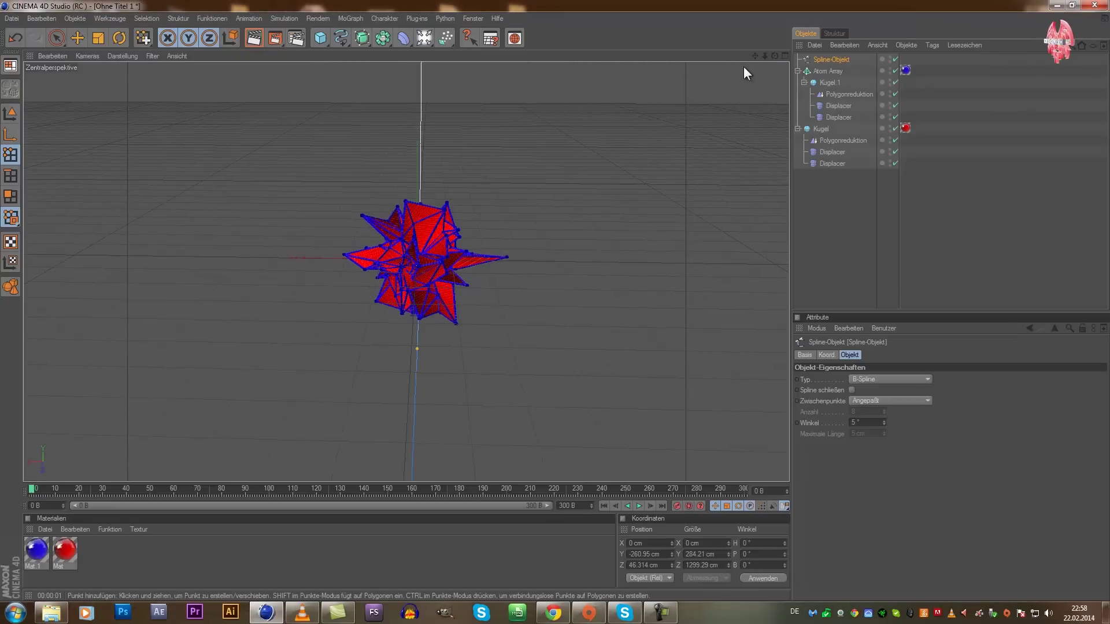
scroll(320, 258, down, 2)
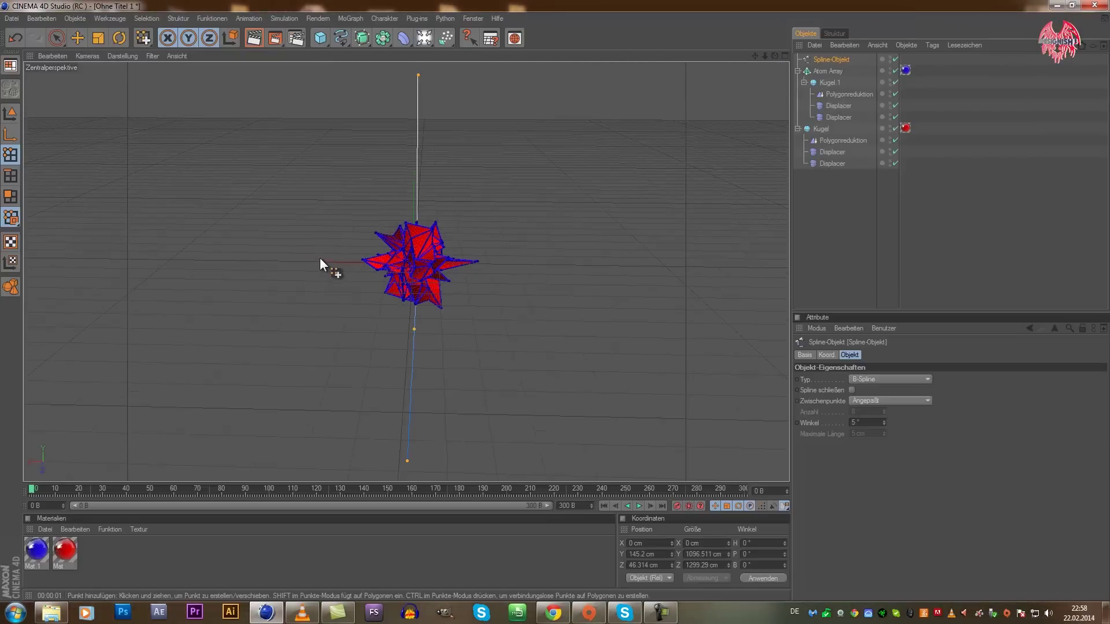
click(53, 36)
drag(365, 237, 552, 306)
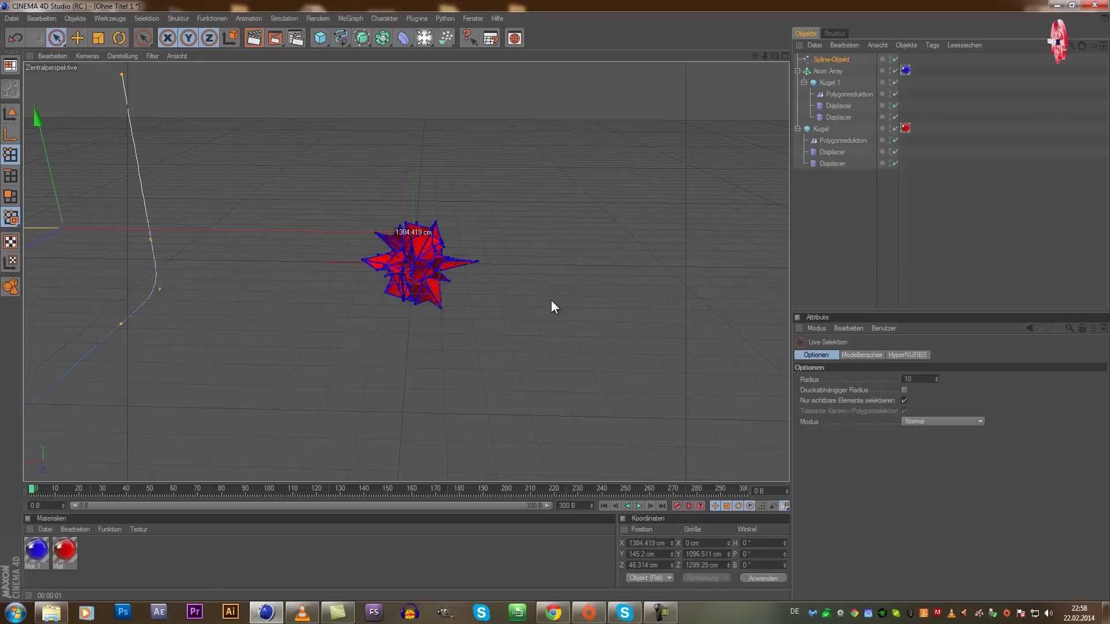
drag(551, 301, 556, 301)
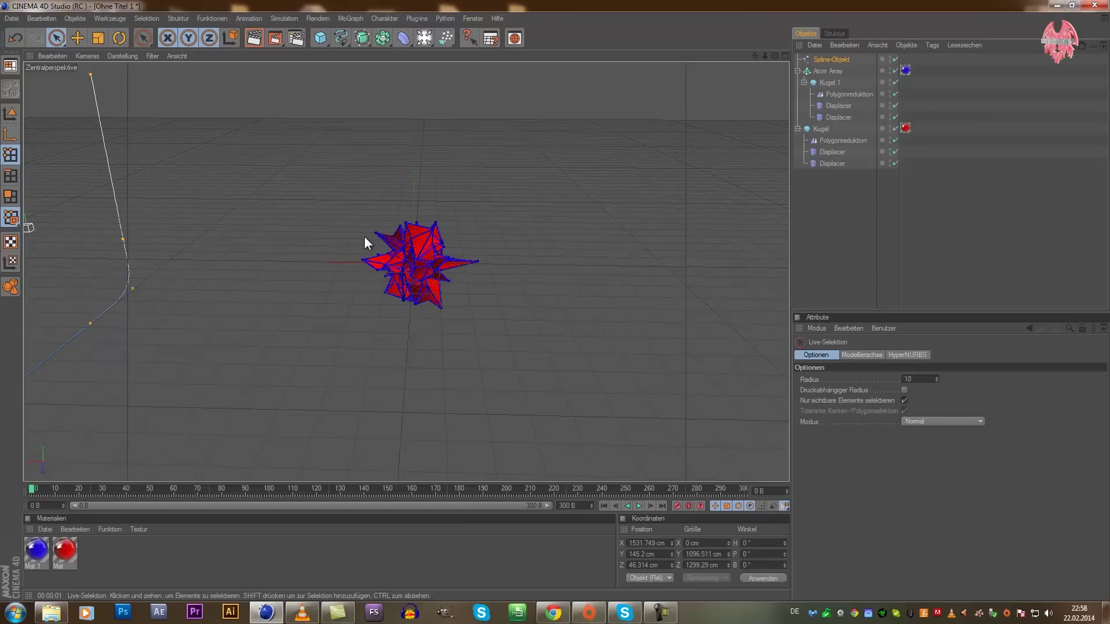
Duplicate the spline with Ctrl+C / Ctrl+V, creating Spline-Objekt.1.
key(ctrl+c)
key(ctrl+v)
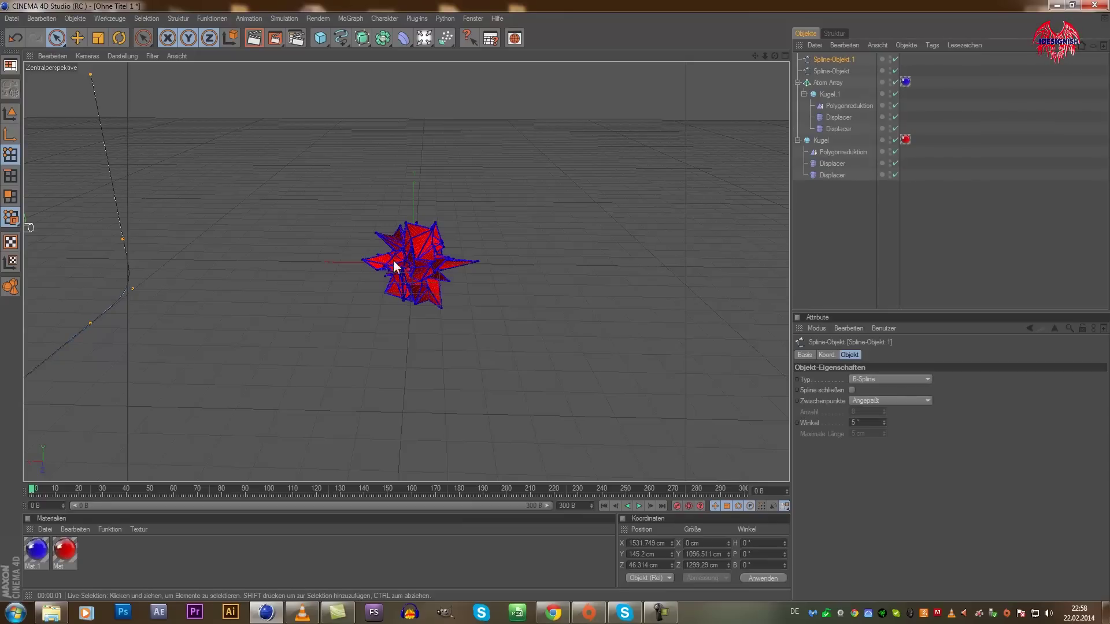
scroll(393, 259, down, 2)
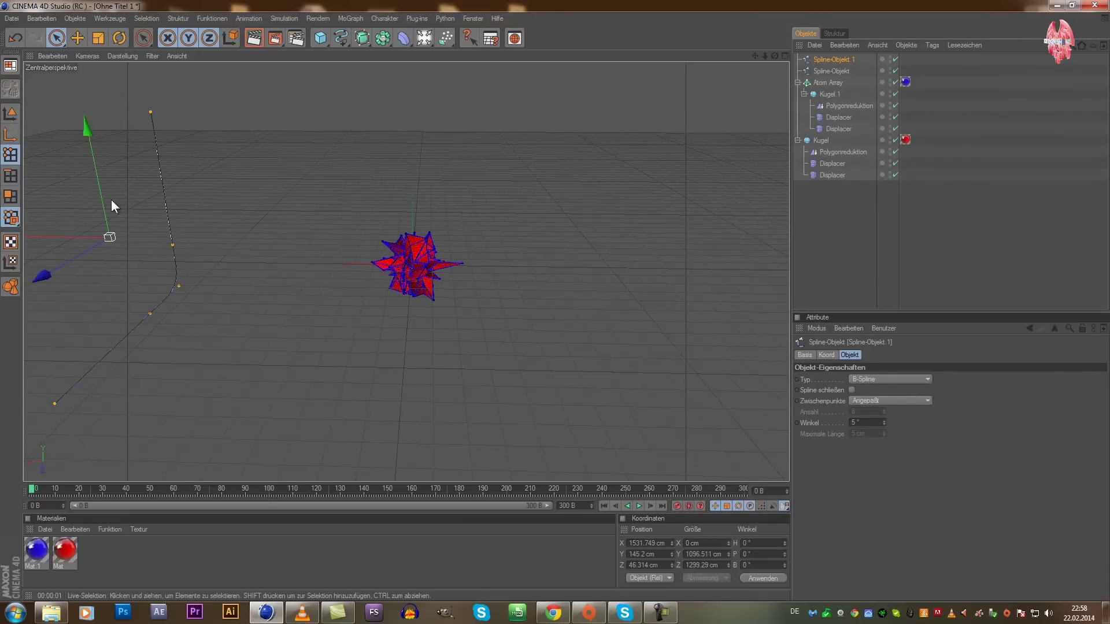
In Model mode, drag Spline-Objekt.1 along X to the crystal's right side.
click(15, 112)
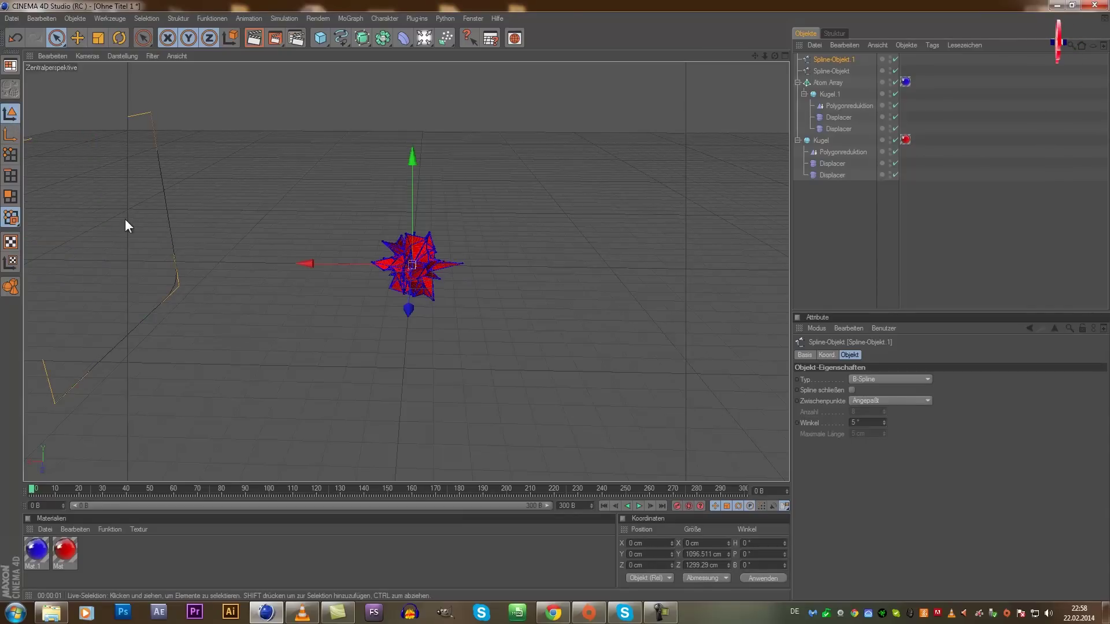
mouse_move(331, 263)
mouse_down()
mouse_move(557, 306)
mouse_move(569, 298)
mouse_up()
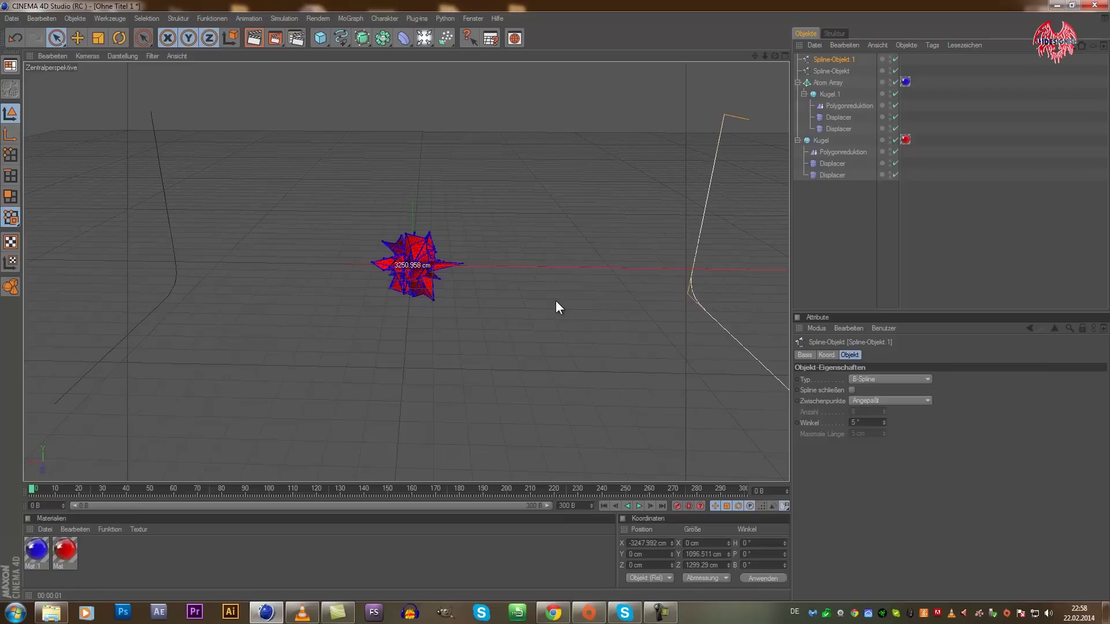
mouse_move(568, 298)
mouse_down()
mouse_move(550, 302)
mouse_move(559, 300)
mouse_up()
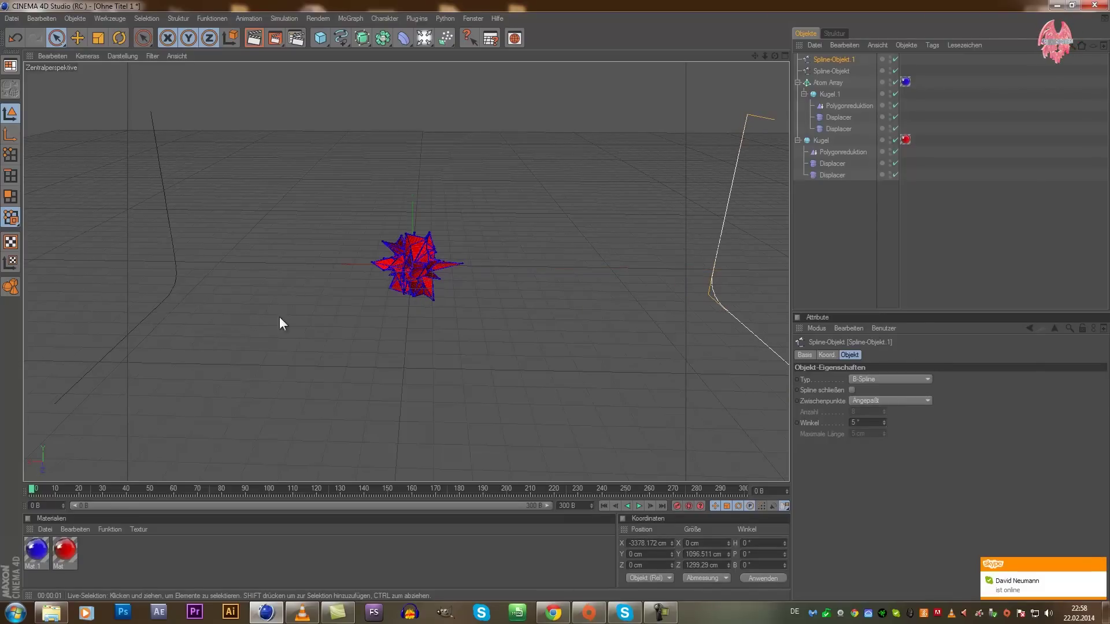
scroll(584, 176, down, 2)
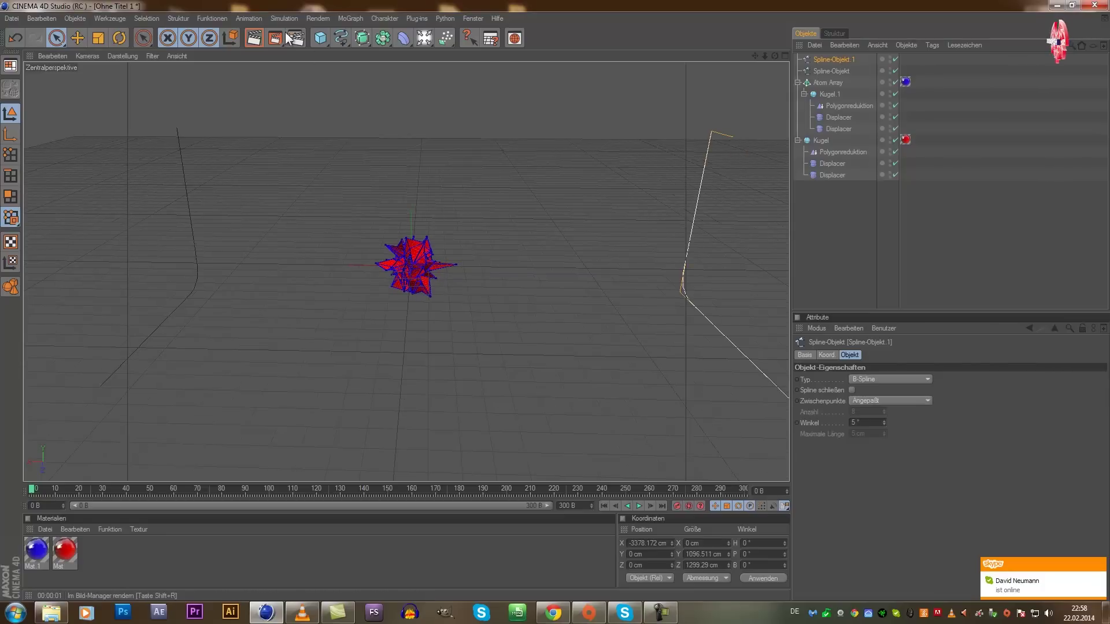
Add a Loft-NURBS and place both spline objects inside it.
click(361, 39)
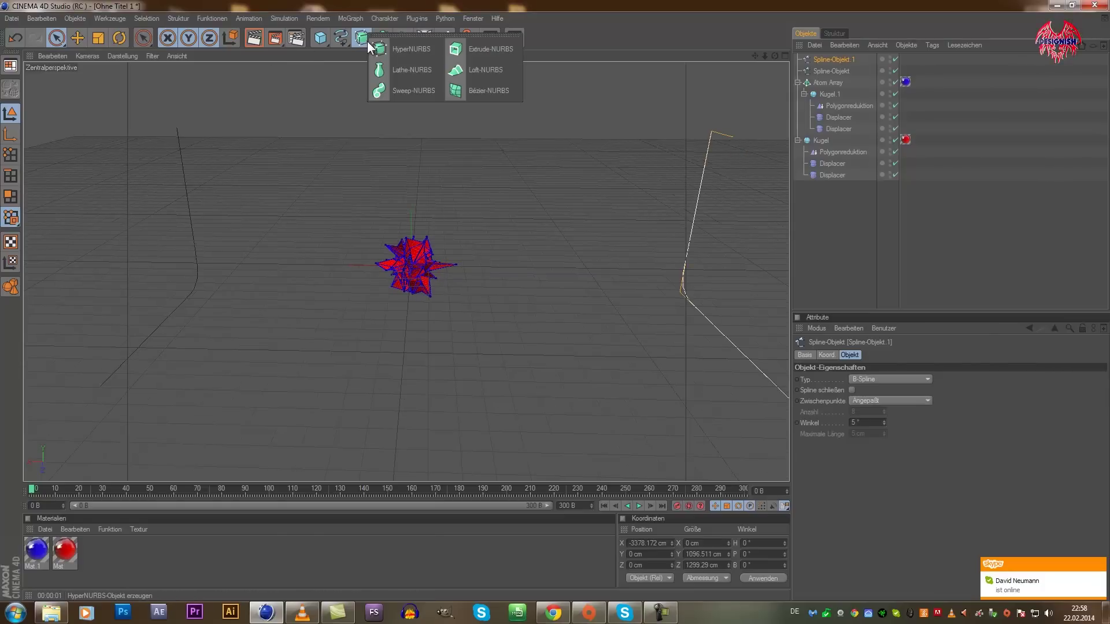
click(519, 75)
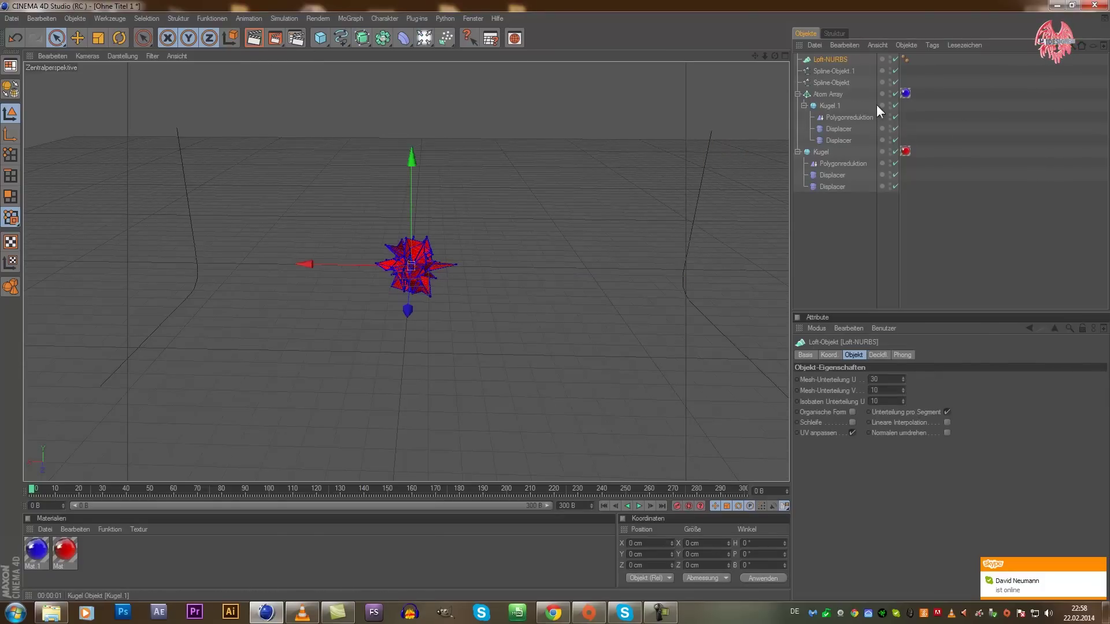
drag(911, 68, 839, 83)
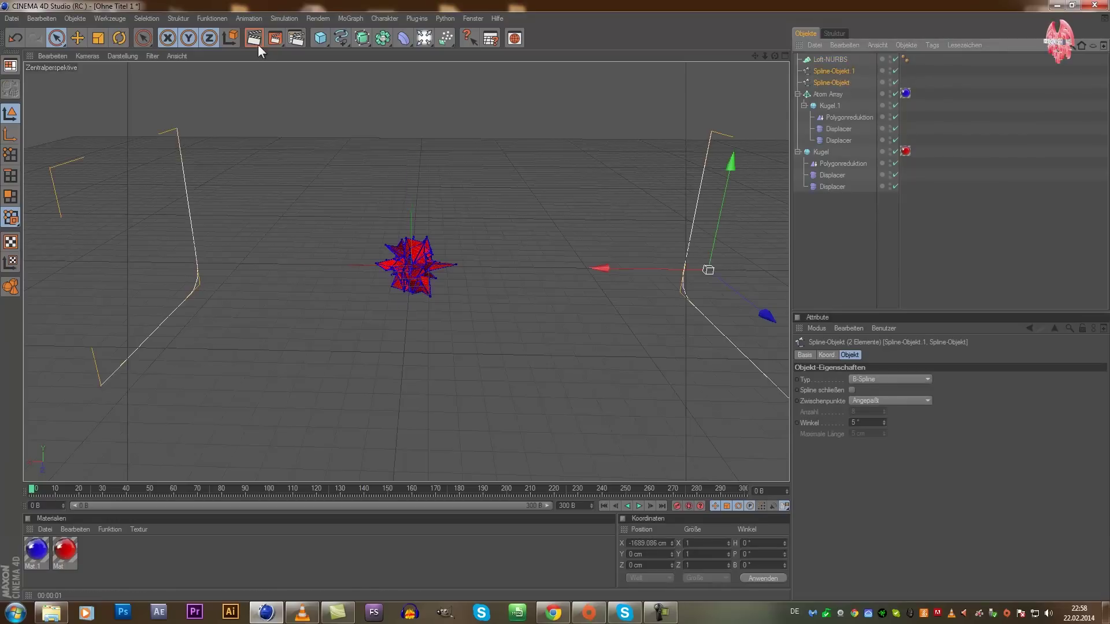
click(363, 41)
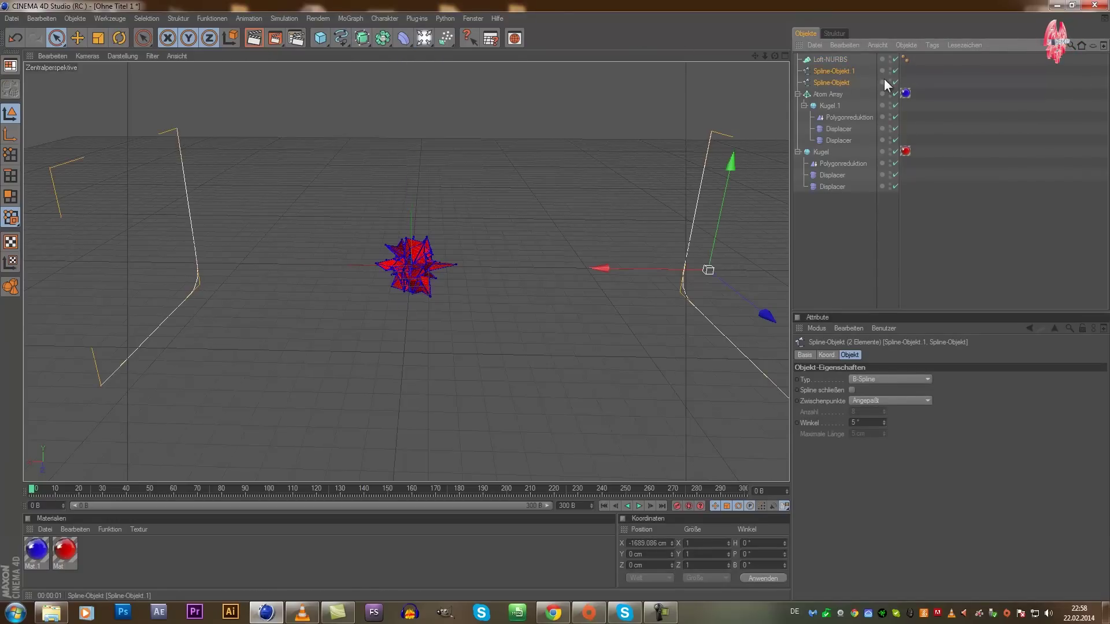
mouse_move(827, 70)
mouse_down()
mouse_move(846, 69)
mouse_move(831, 58)
mouse_up()
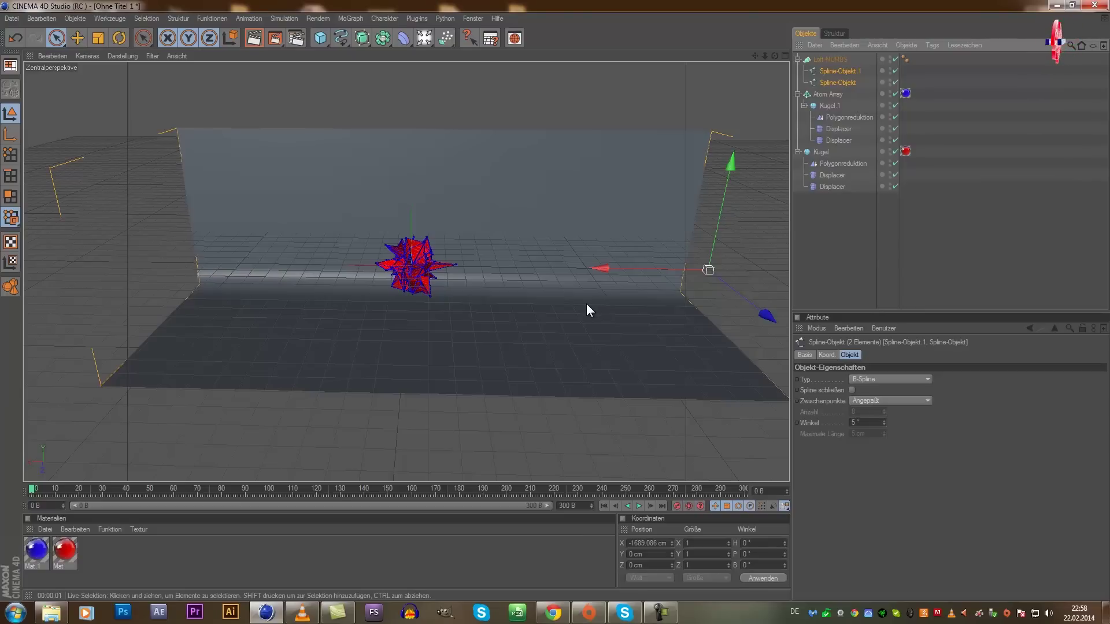
Create a new material and enable its Luminance channel at 90% brightness.
double_click(229, 570)
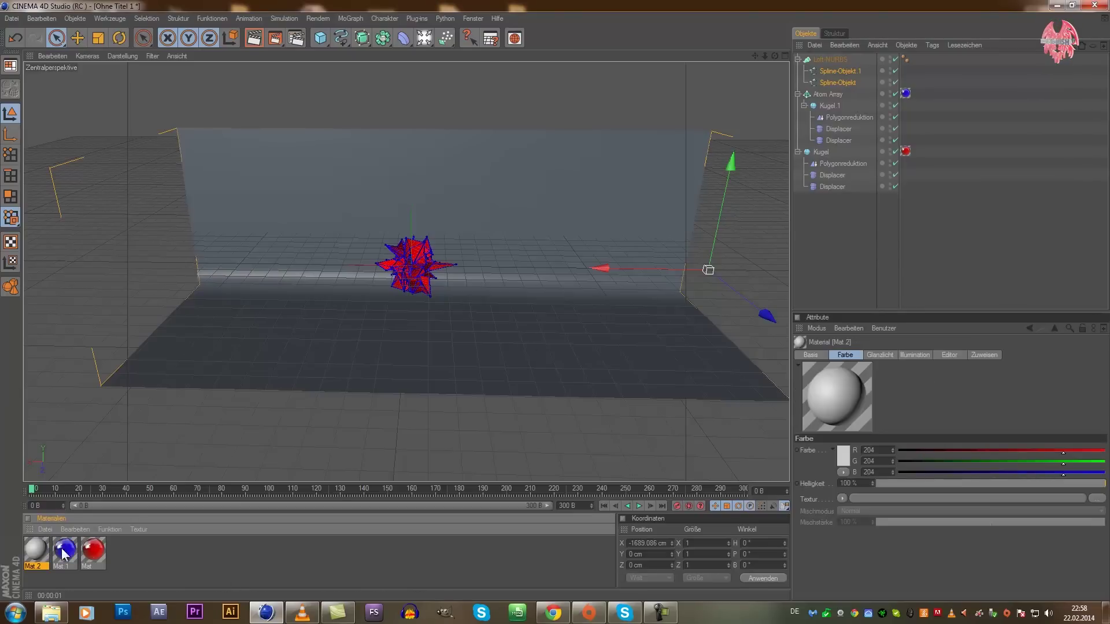
double_click(33, 550)
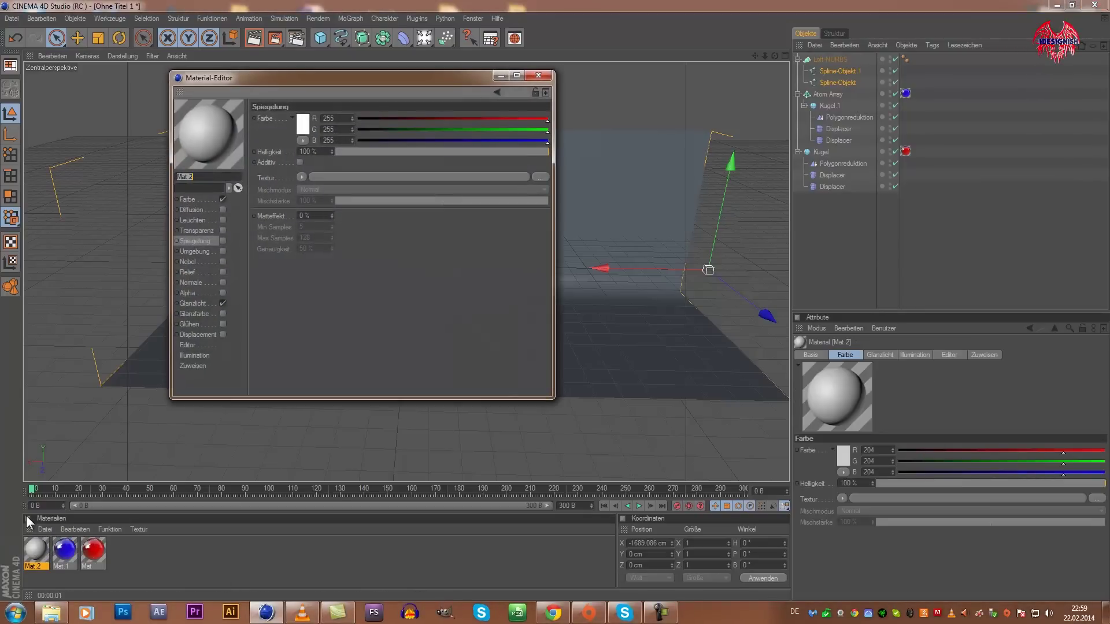
click(221, 220)
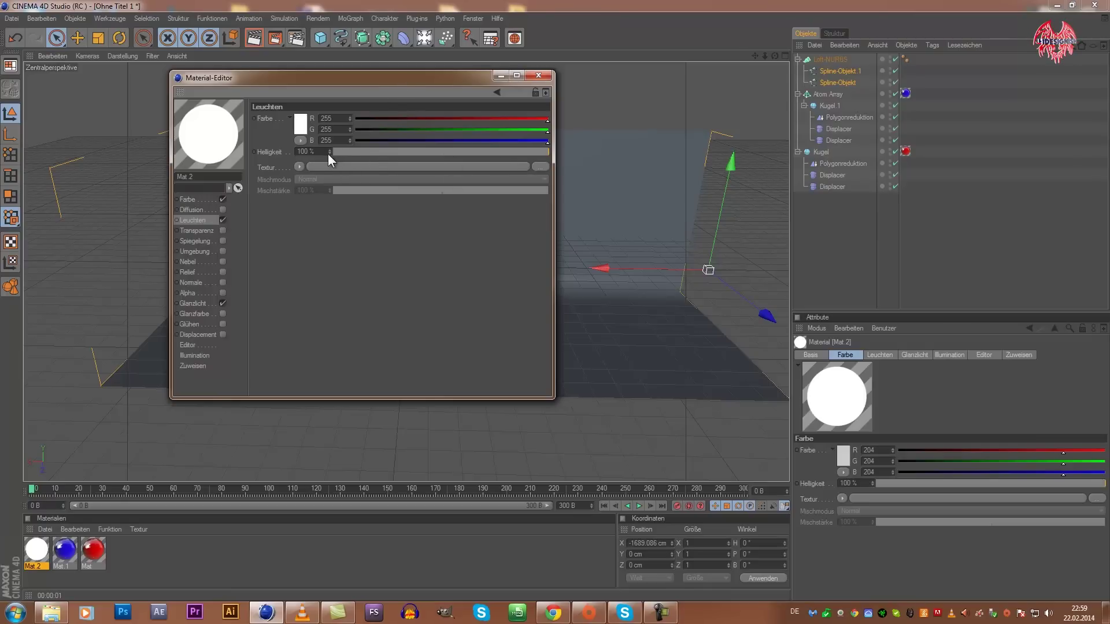
key(Return)
text(90)
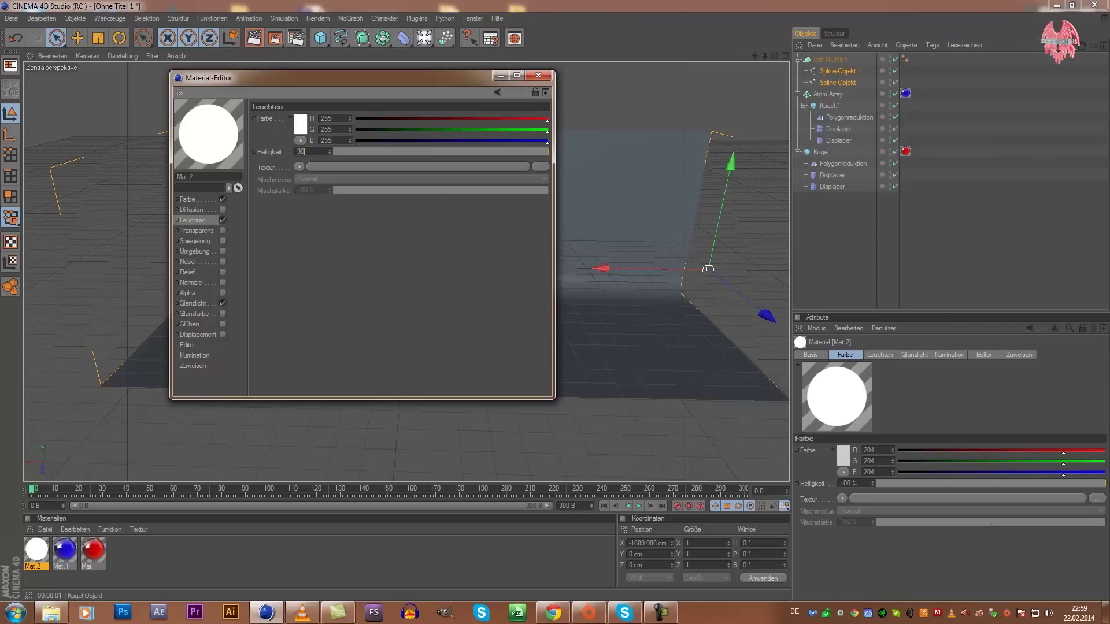
key(Return)
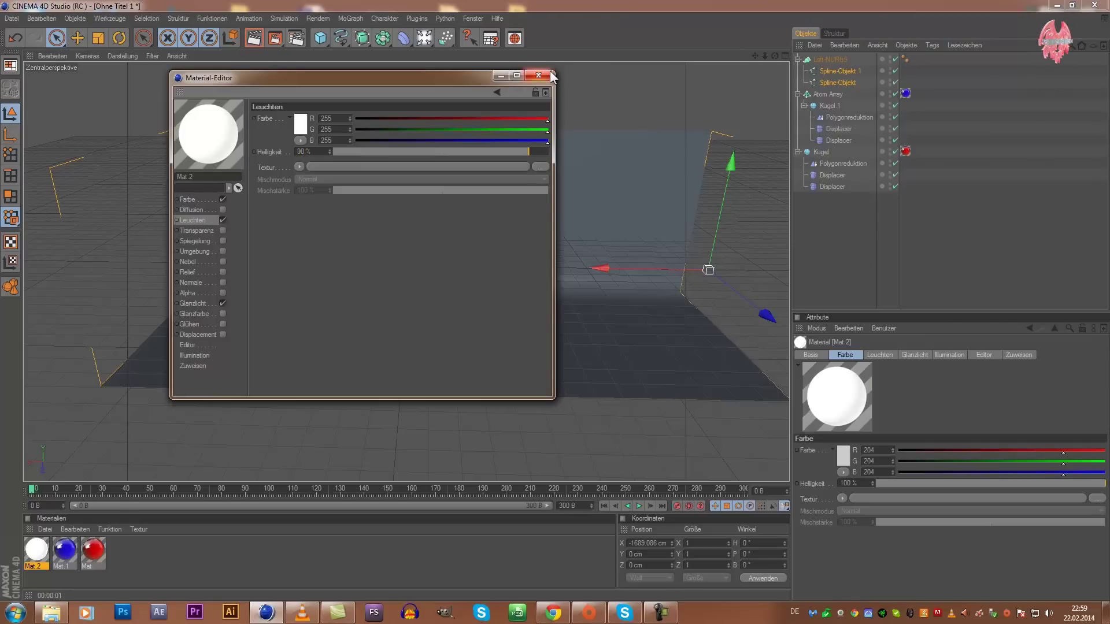
Disable Color and Specular, keep luminance at 90%, and apply it to the Loft-NURBS.
click(322, 149)
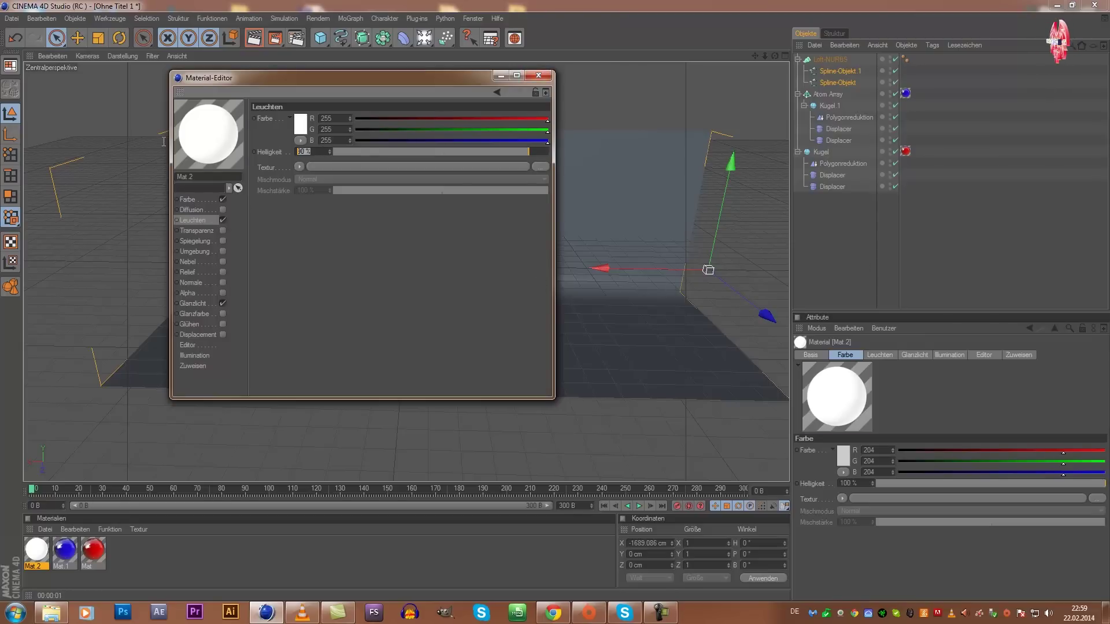
drag(530, 151, 488, 155)
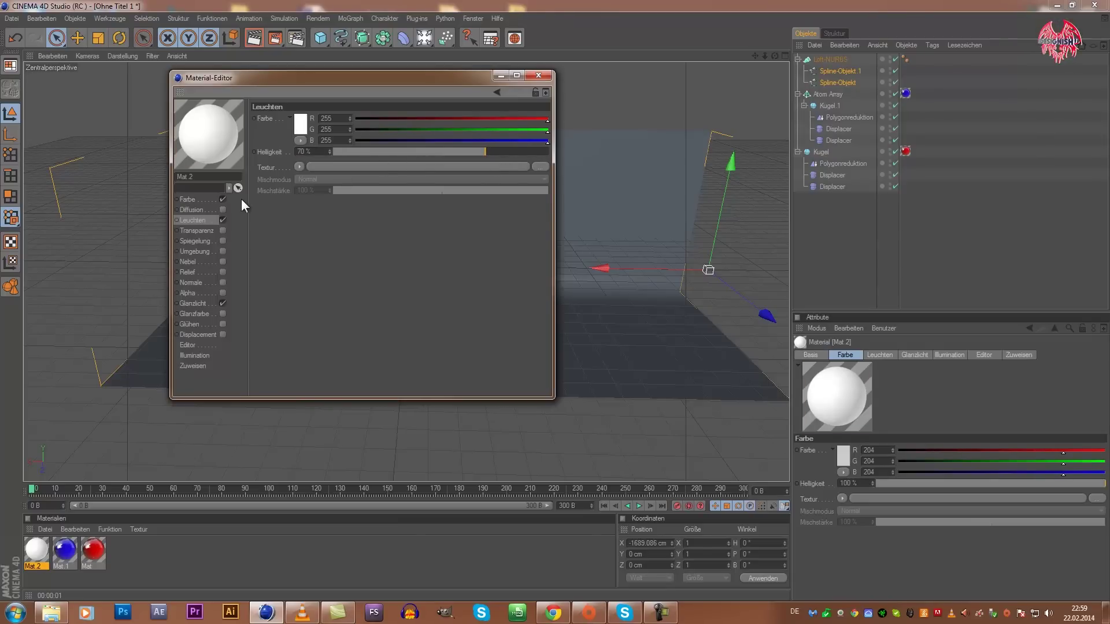
click(223, 198)
click(223, 304)
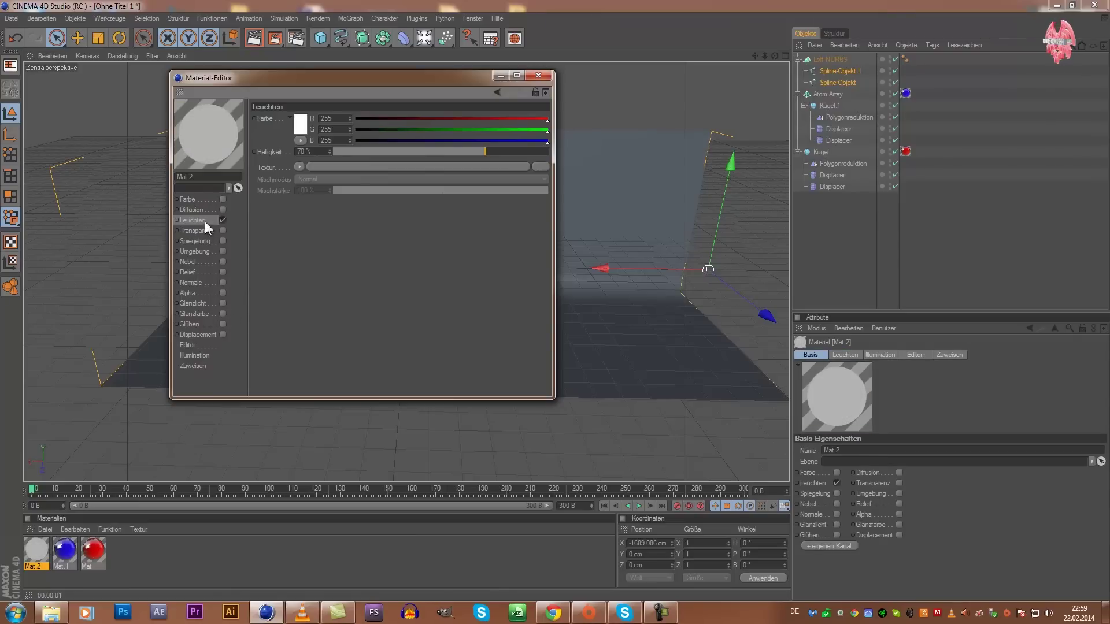
double_click(308, 151)
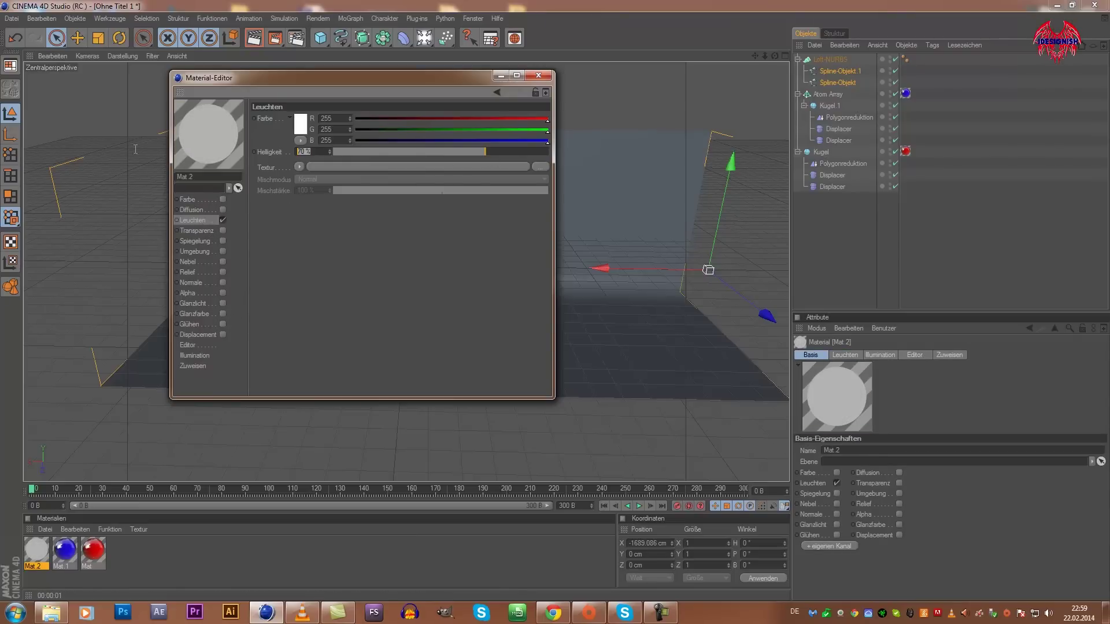
text(90)
key(Return)
click(544, 76)
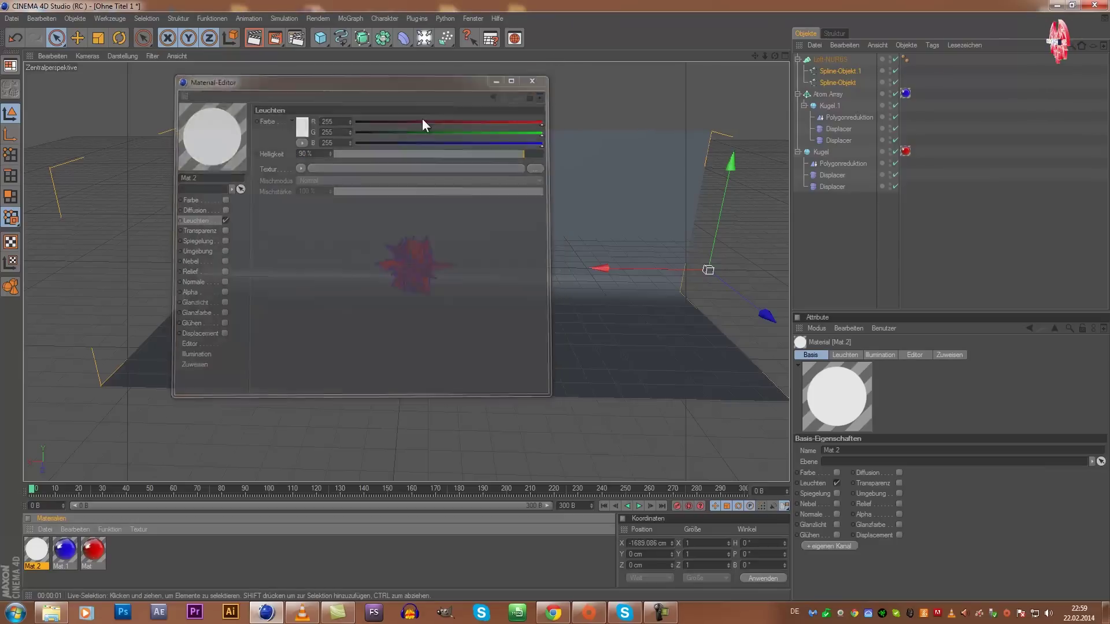
drag(26, 566, 278, 325)
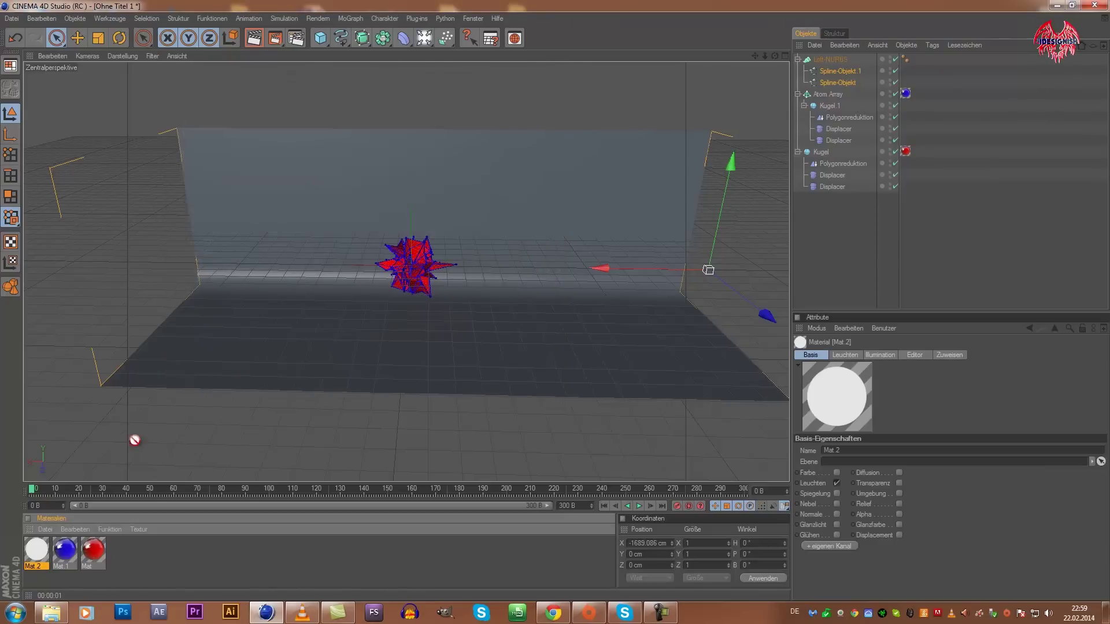
Zoom, orbit and pan the viewport to frame the spiky crystal closer.
scroll(310, 314, up, 3)
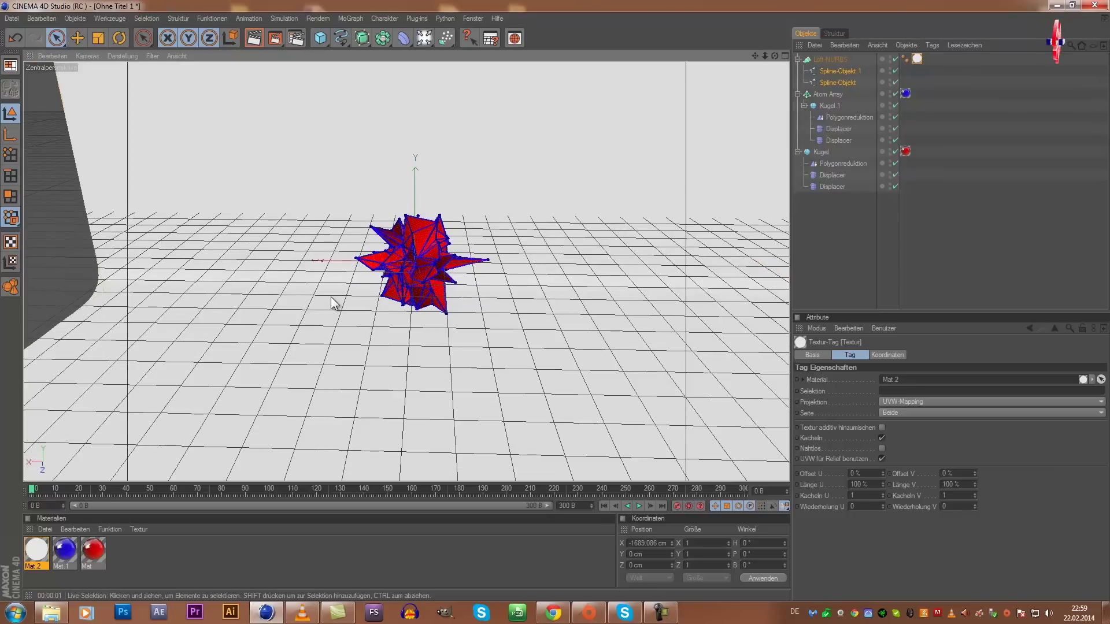
scroll(331, 296, down, 1)
mouse_move(776, 55)
mouse_down()
mouse_move(688, 128)
mouse_move(762, 72)
mouse_move(558, 307)
mouse_up()
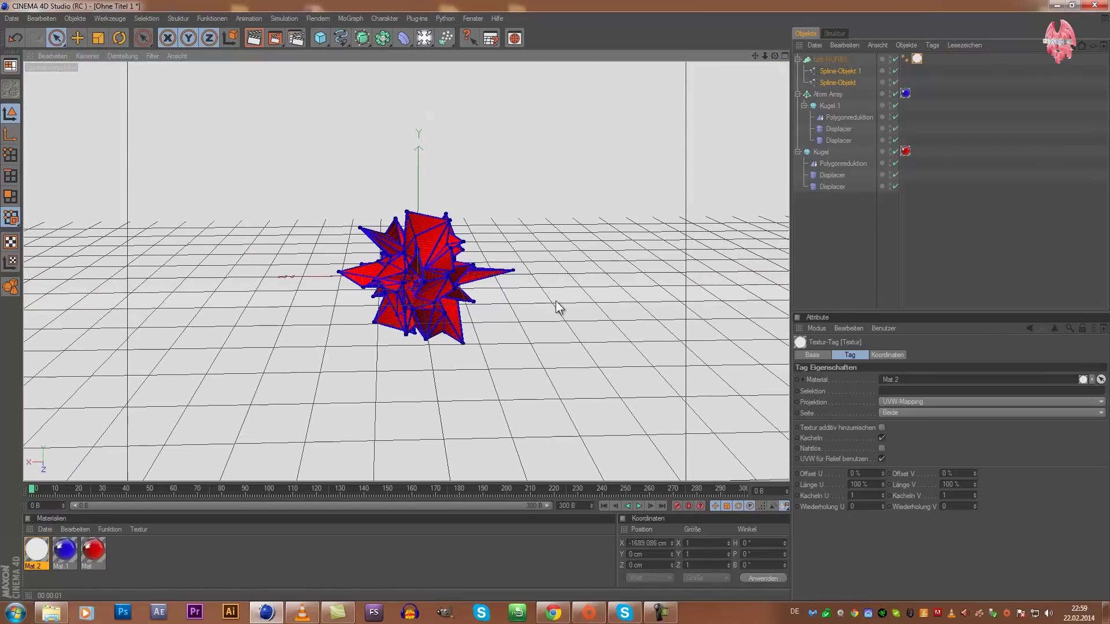
drag(755, 54, 553, 300)
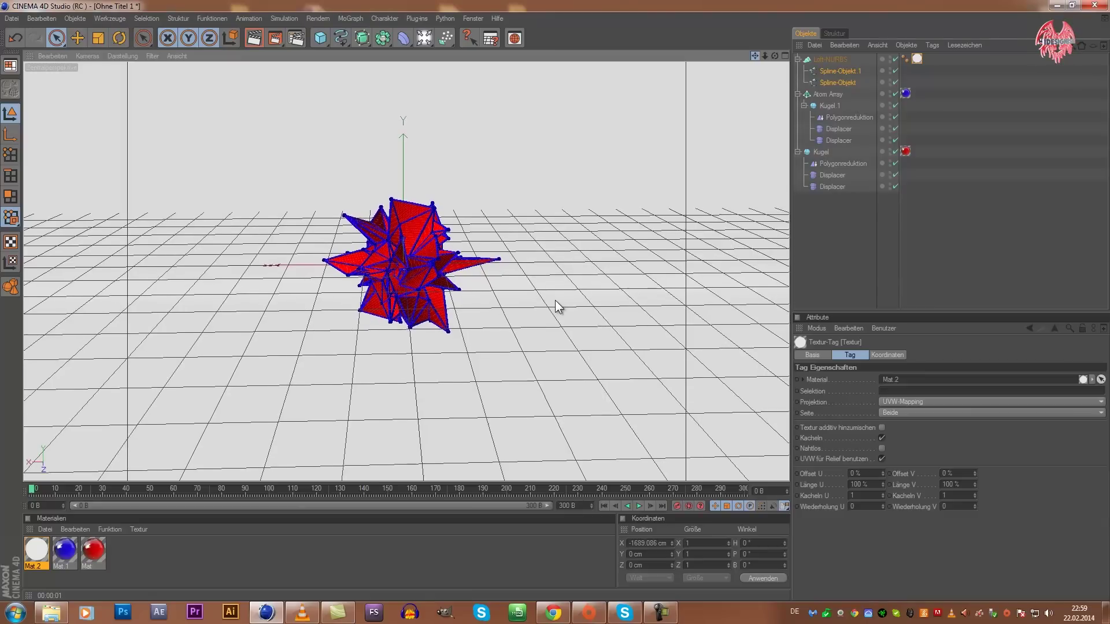
scroll(636, 170, up, 3)
scroll(634, 172, up, 1)
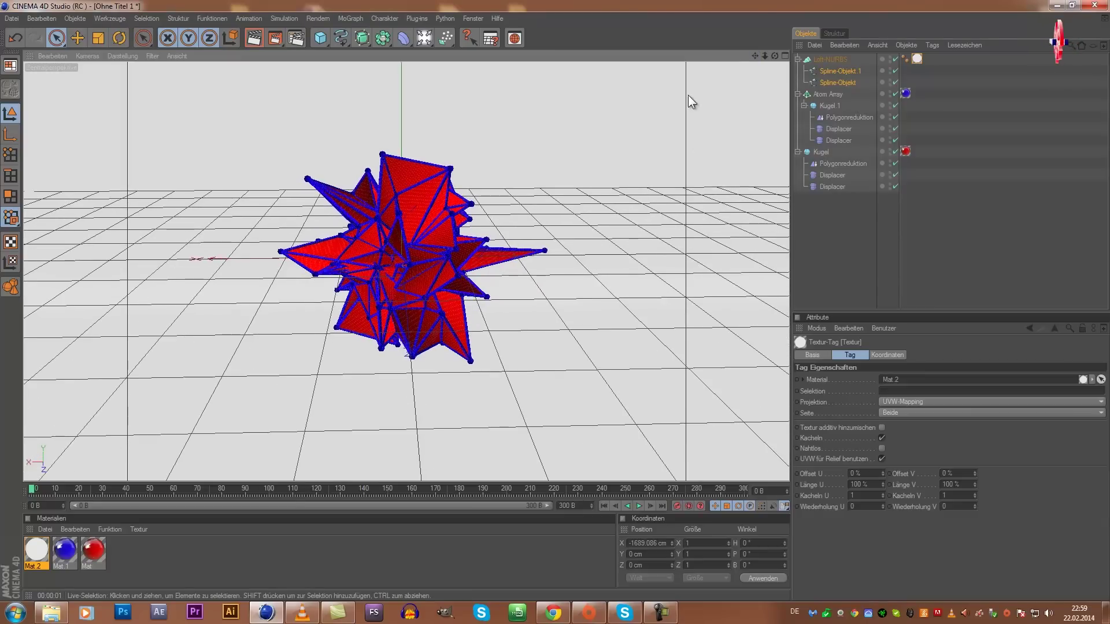
drag(759, 55, 565, 300)
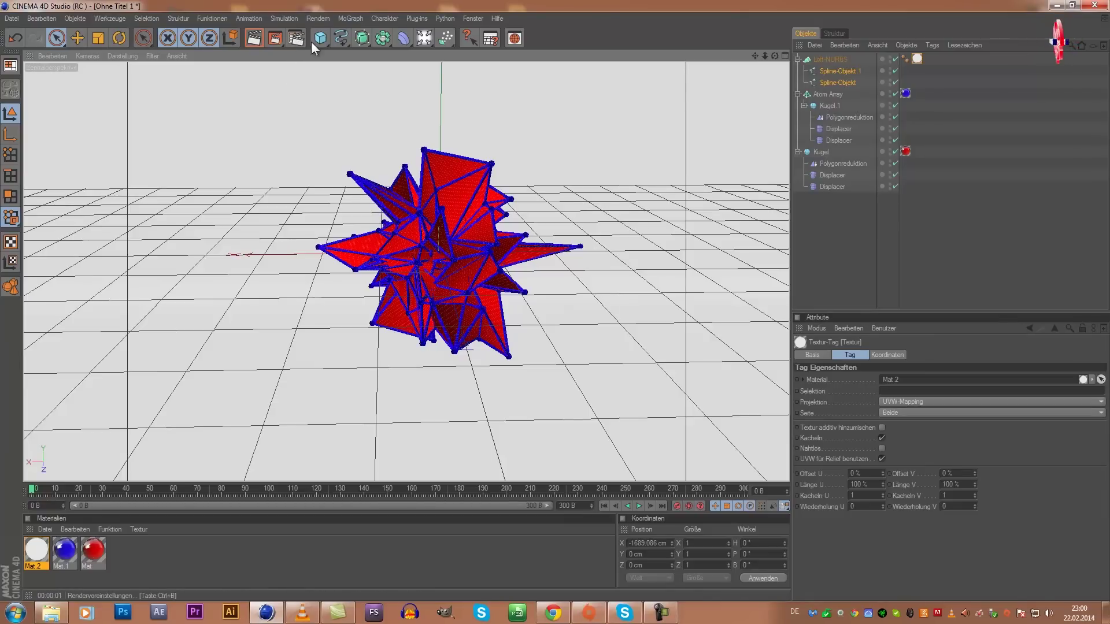
Open Render Settings and add the Ambient Occlusion effect.
click(295, 39)
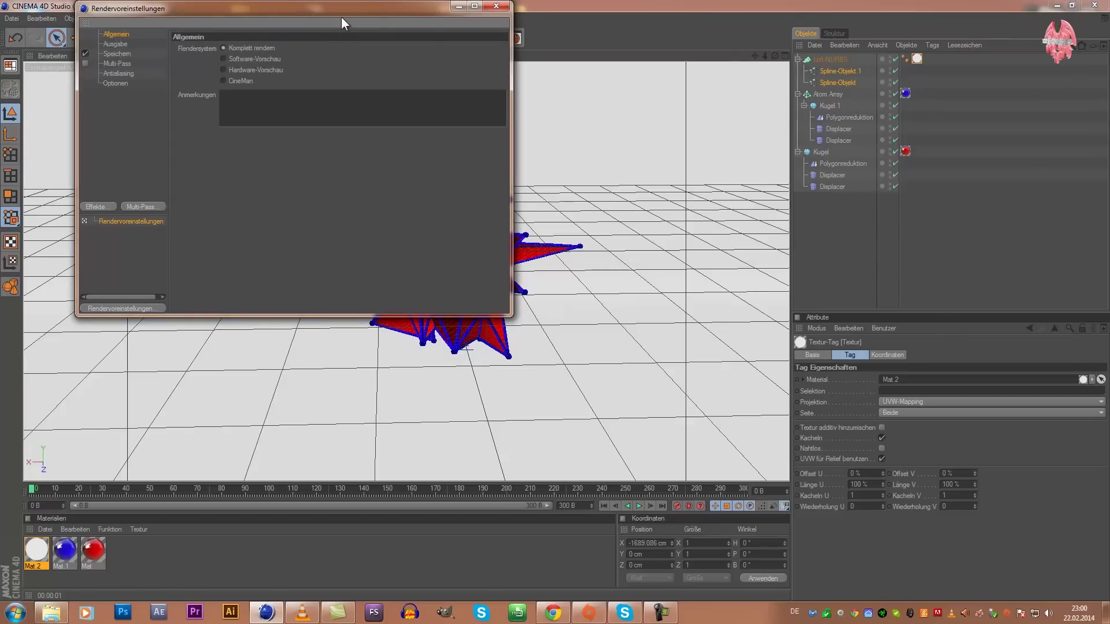
drag(312, 11, 741, 46)
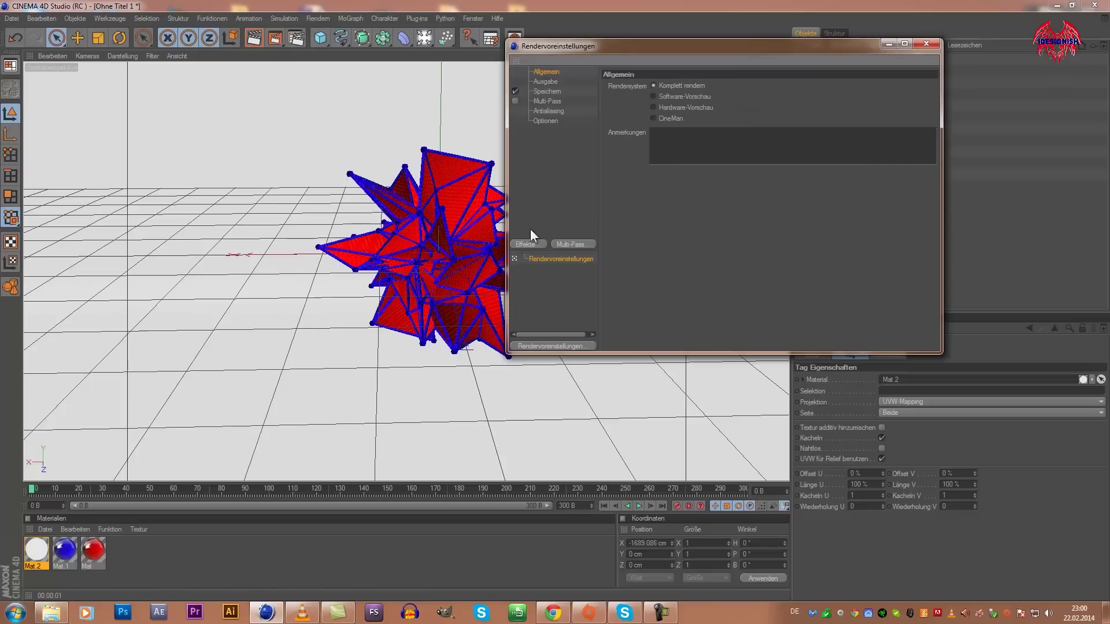
drag(754, 54, 587, 66)
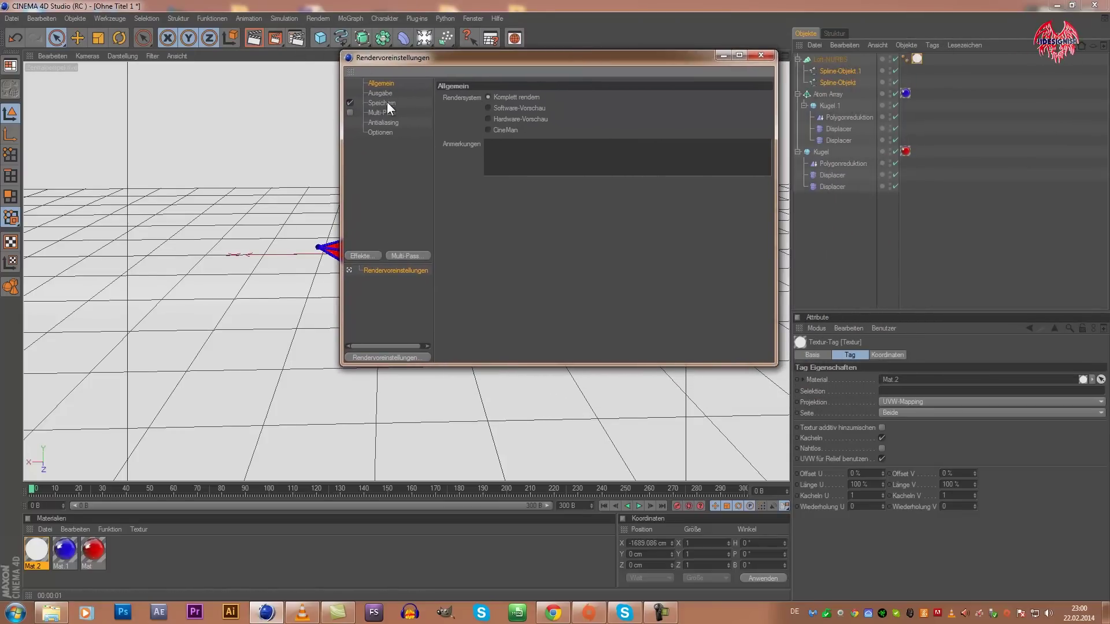
click(370, 255)
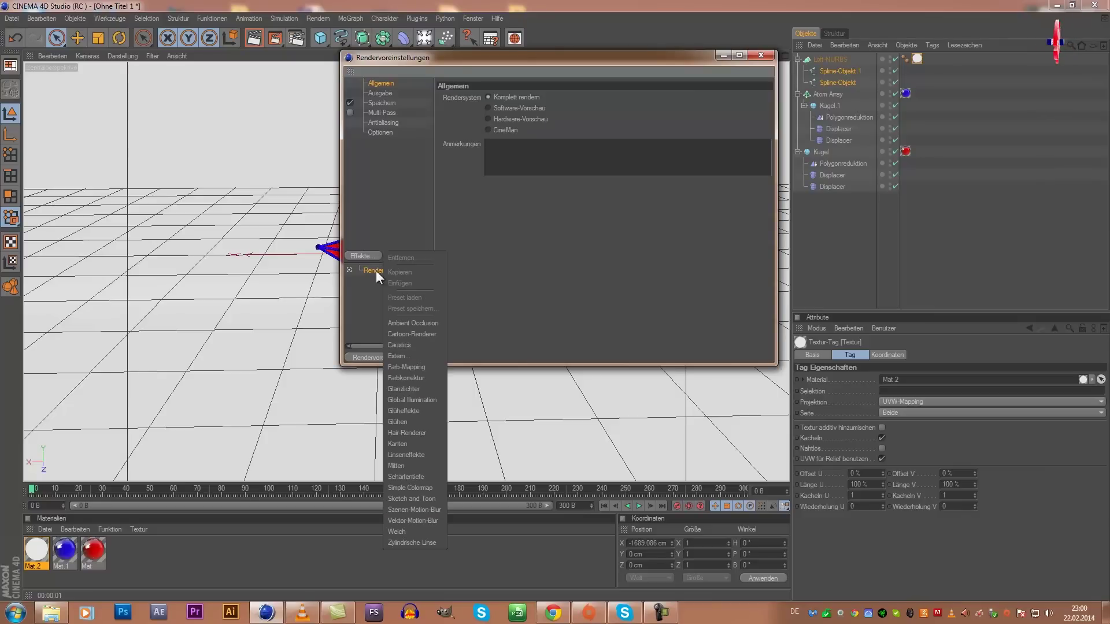
click(410, 320)
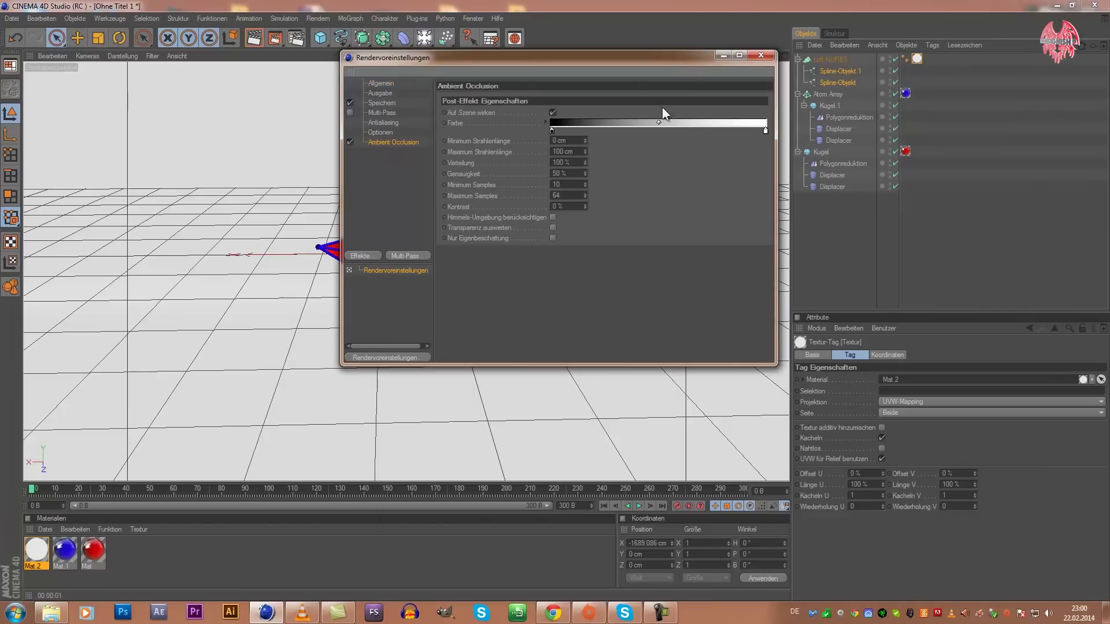
Set Ambient Occlusion to 200 cm ray length and 10% contrast, and add Global Illumination.
double_click(579, 154)
text(200)
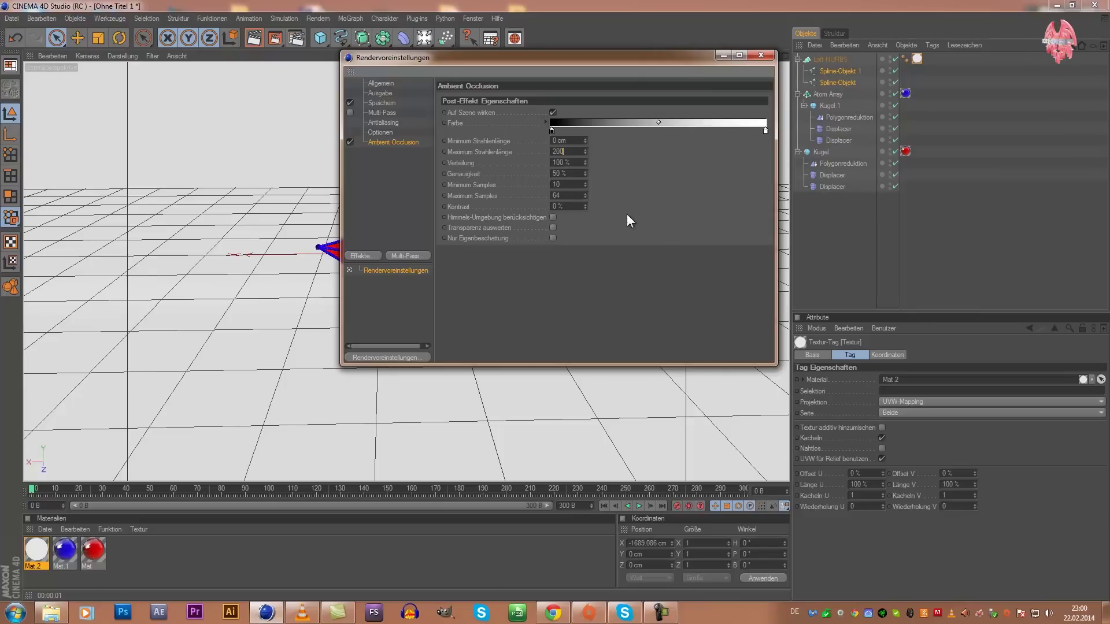
double_click(568, 206)
text(10)
key(Return)
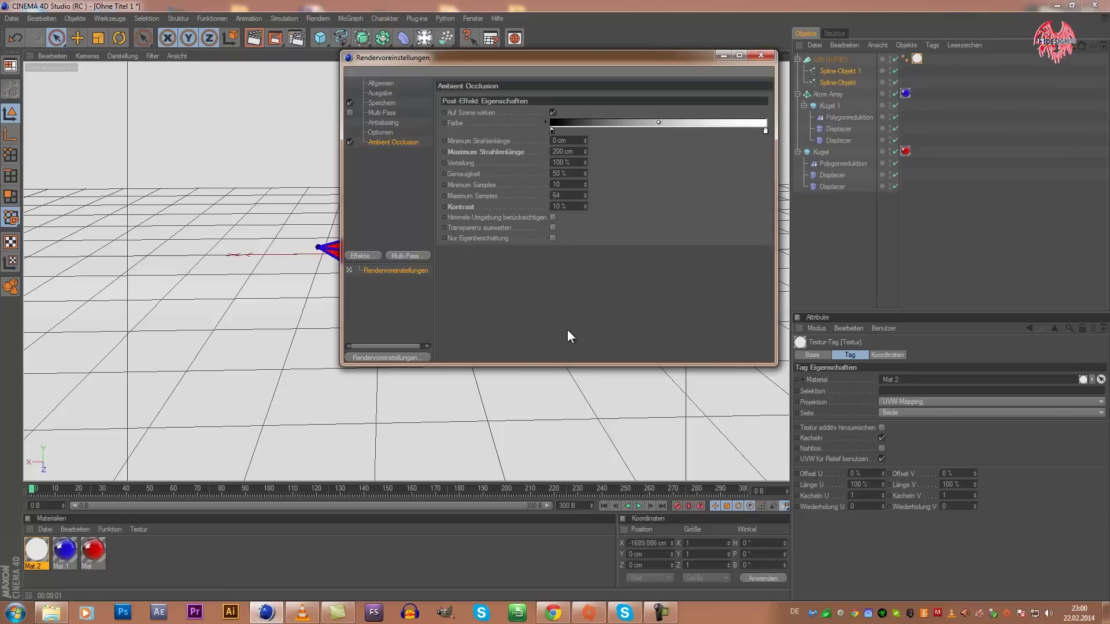
click(364, 257)
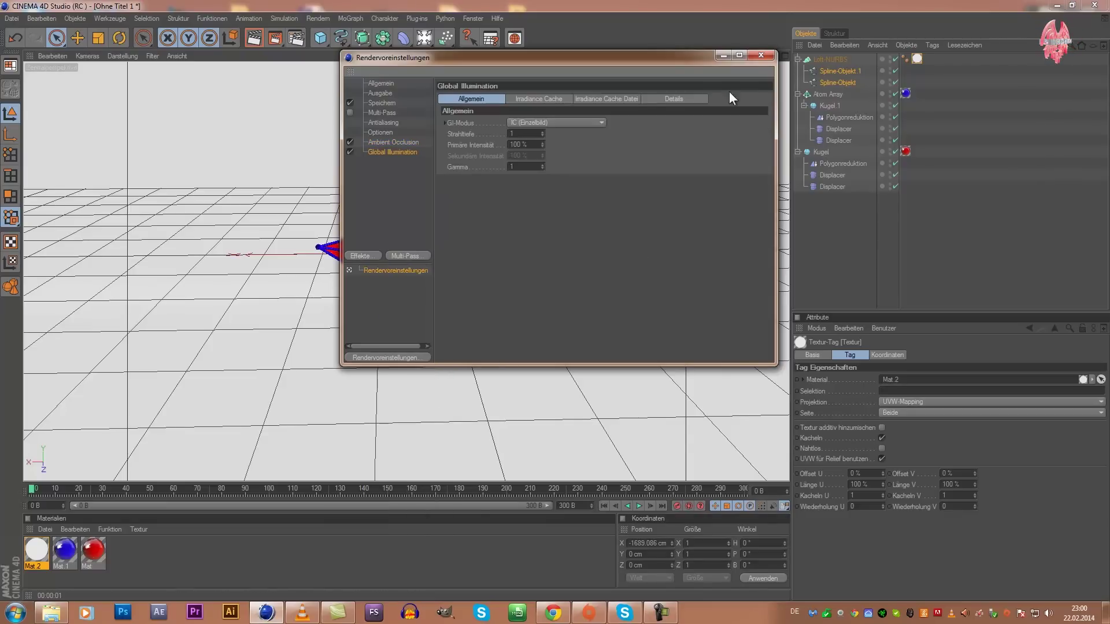
click(764, 57)
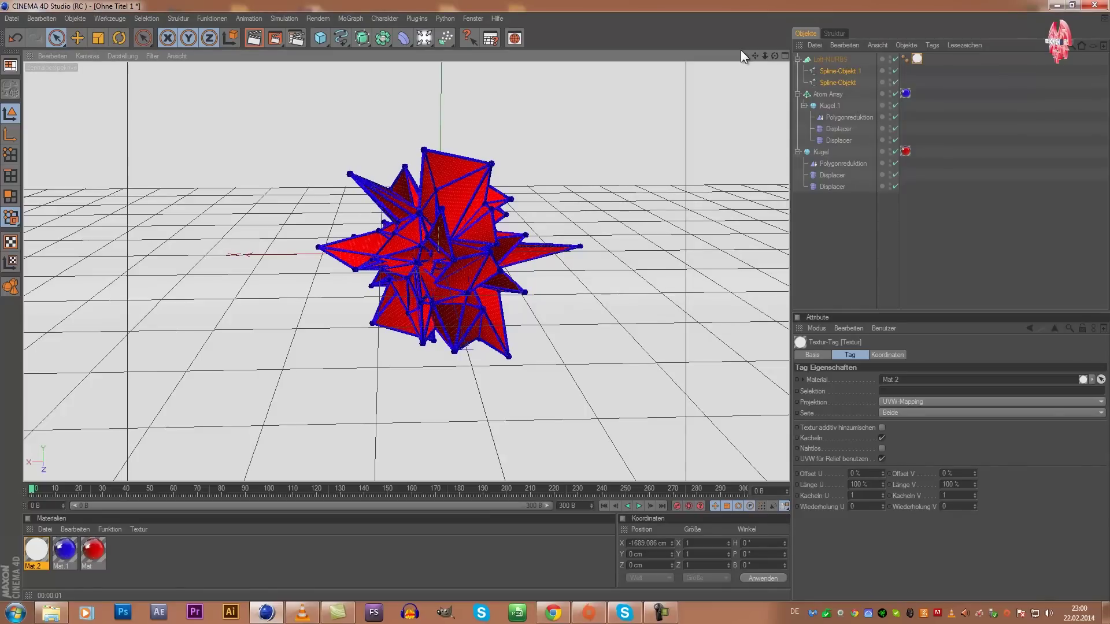
click(256, 43)
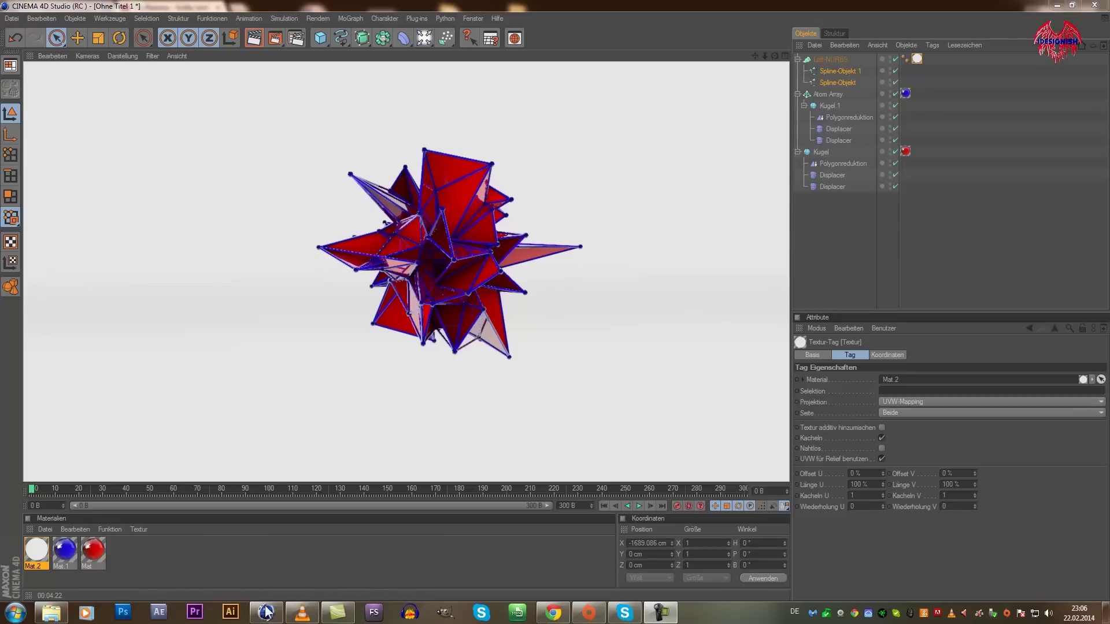
click(383, 383)
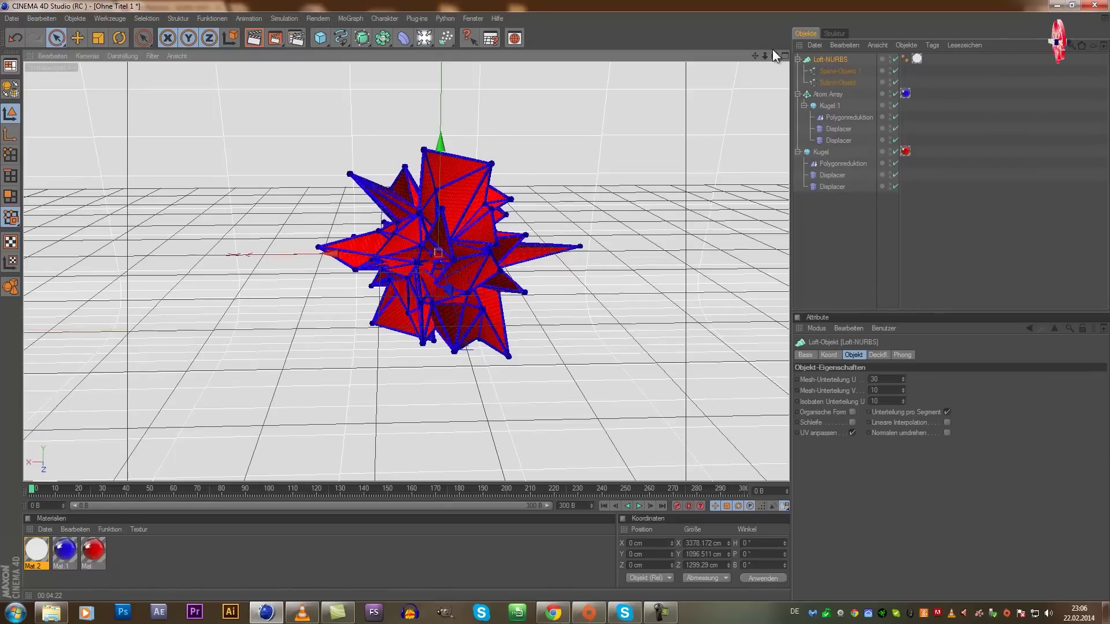
mouse_move(774, 56)
mouse_down()
mouse_move(559, 308)
mouse_move(550, 300)
mouse_up()
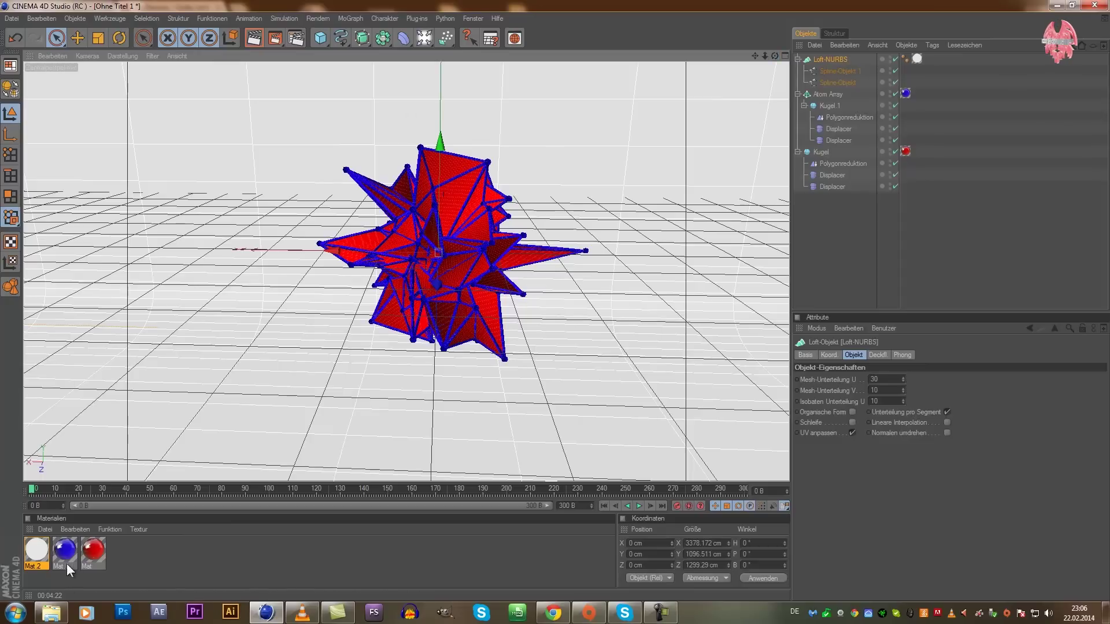
Set Mat.2's Luminance texture to a Farbverlauf gradient of type 2D - Kreisförmig.
double_click(37, 552)
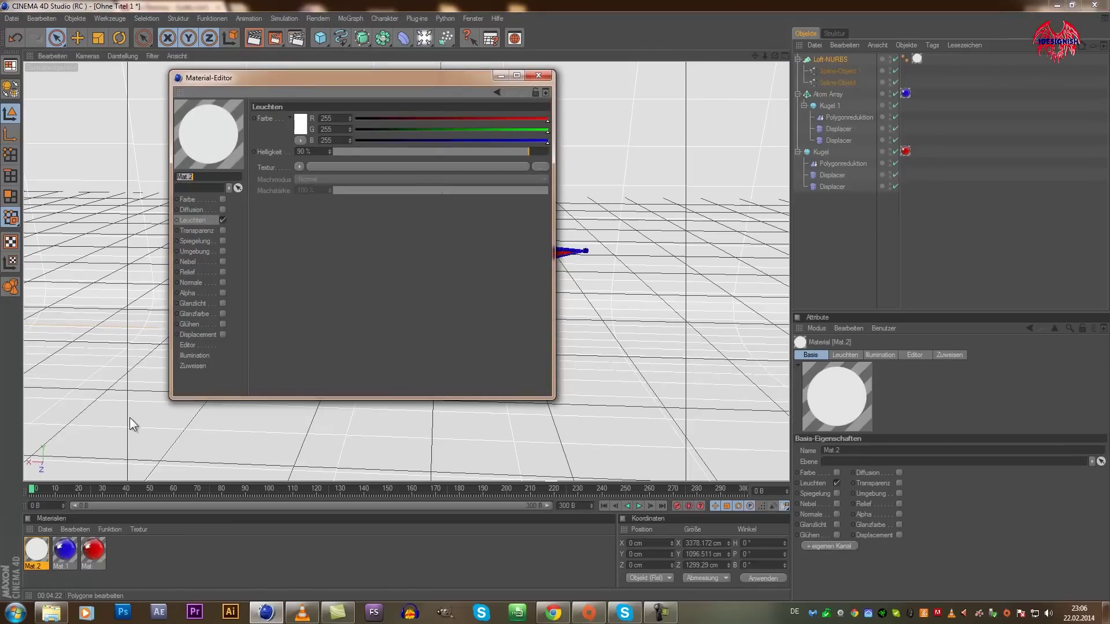
mouse_move(266, 74)
mouse_down()
mouse_move(567, 129)
mouse_move(564, 112)
mouse_up()
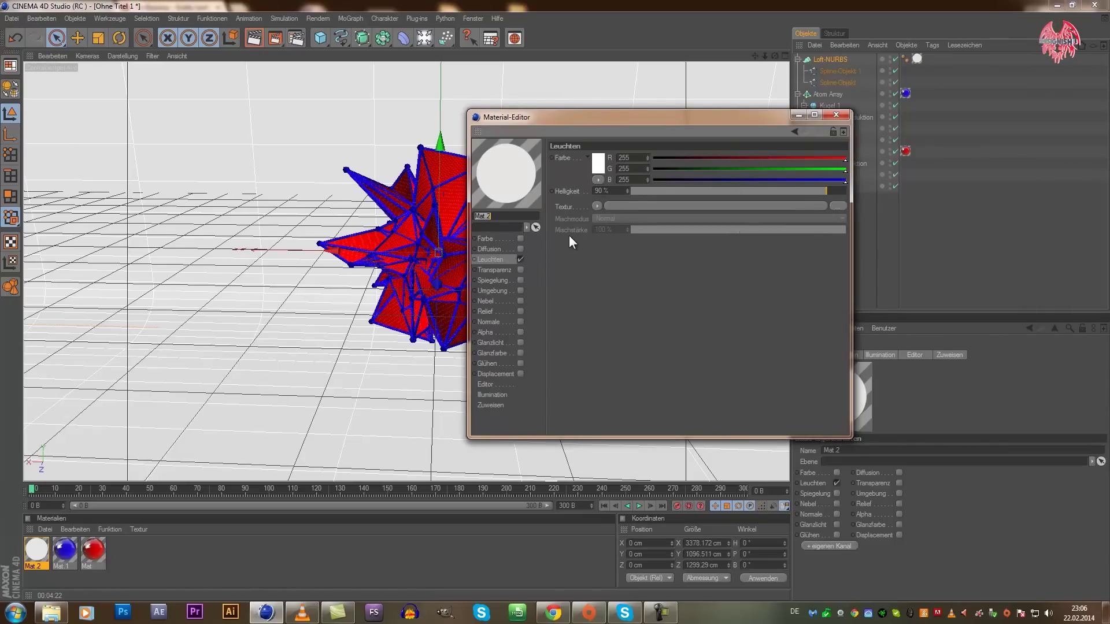
click(596, 206)
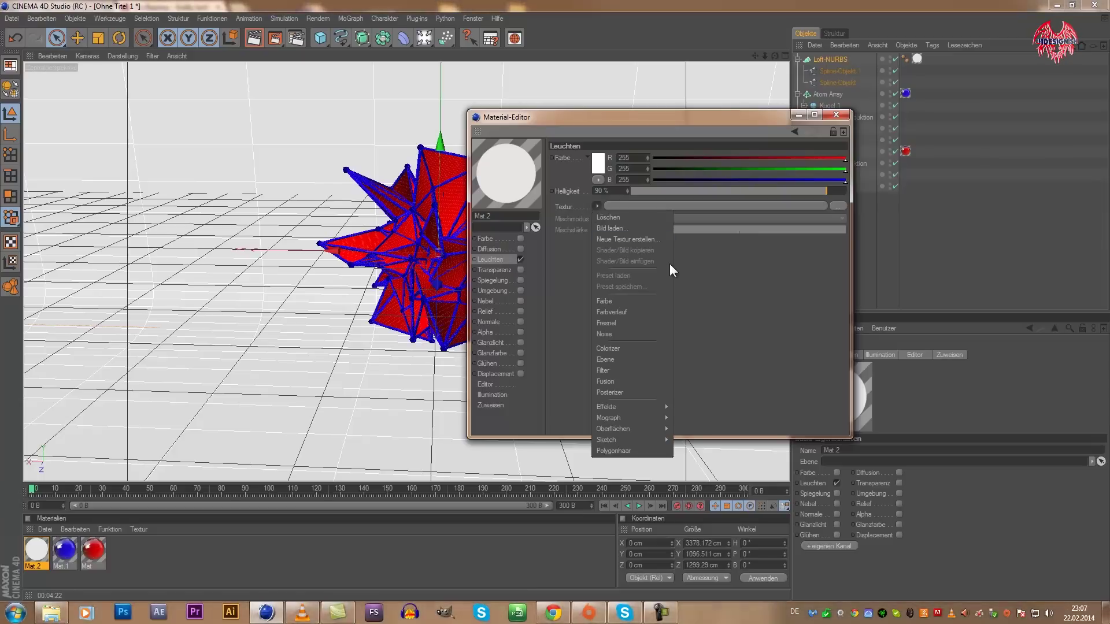
click(647, 311)
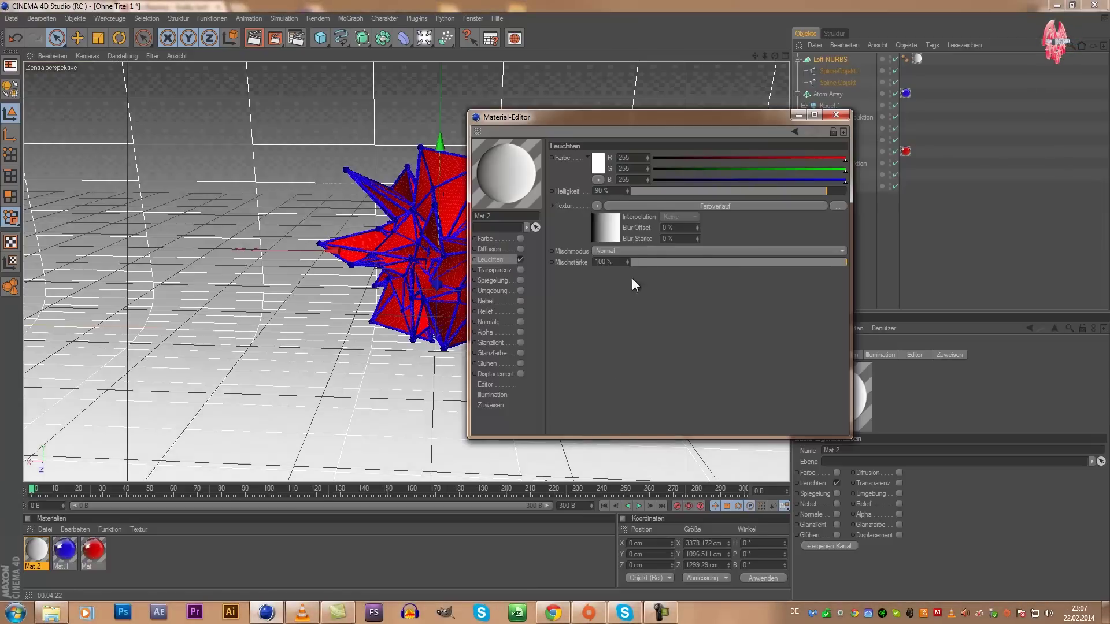
click(603, 235)
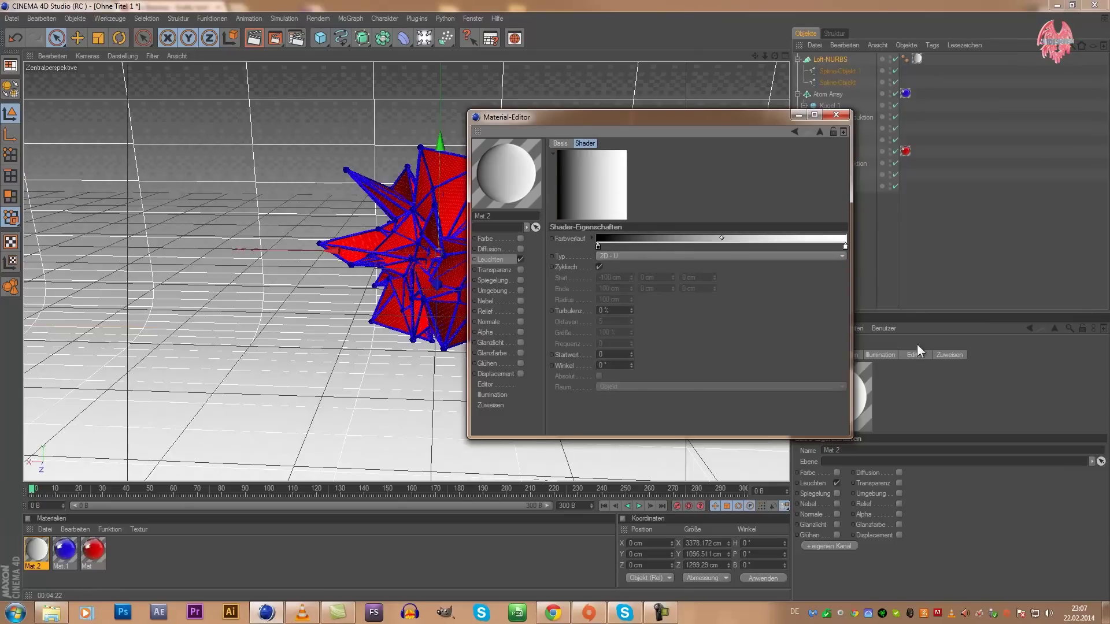
click(635, 258)
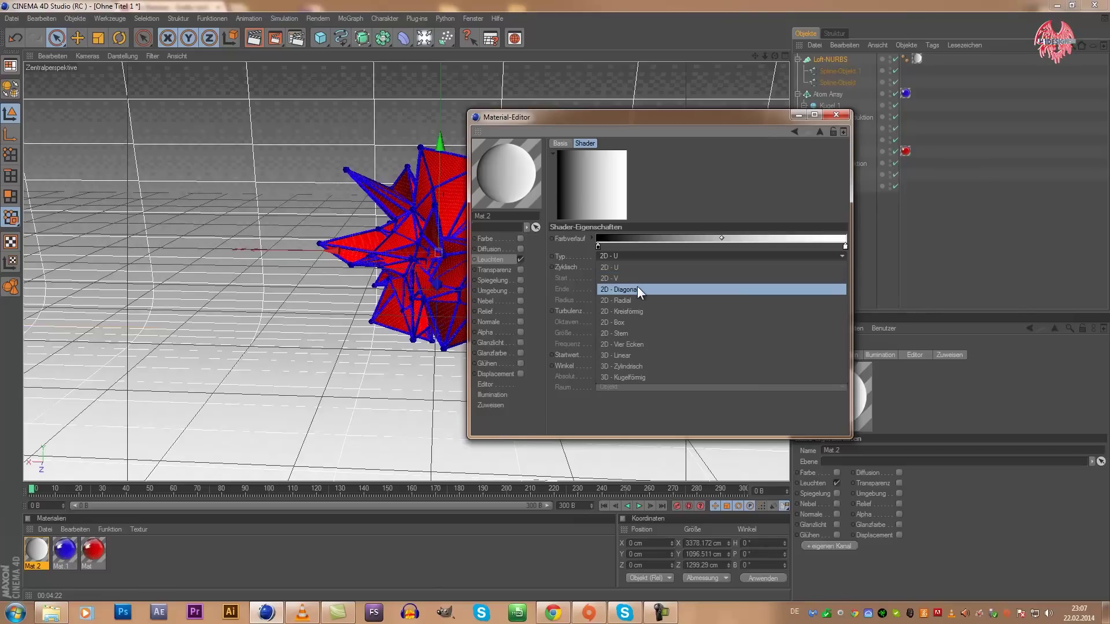
click(643, 313)
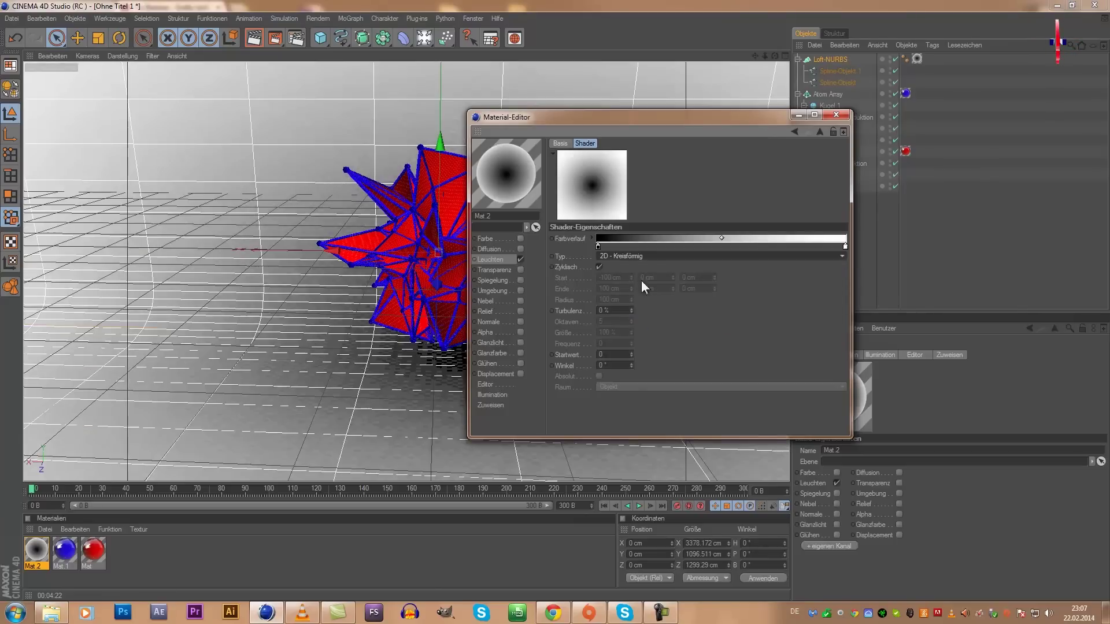
Orbit the view to inspect the glowing backdrop, moving the material editor aside.
drag(626, 119, 913, 237)
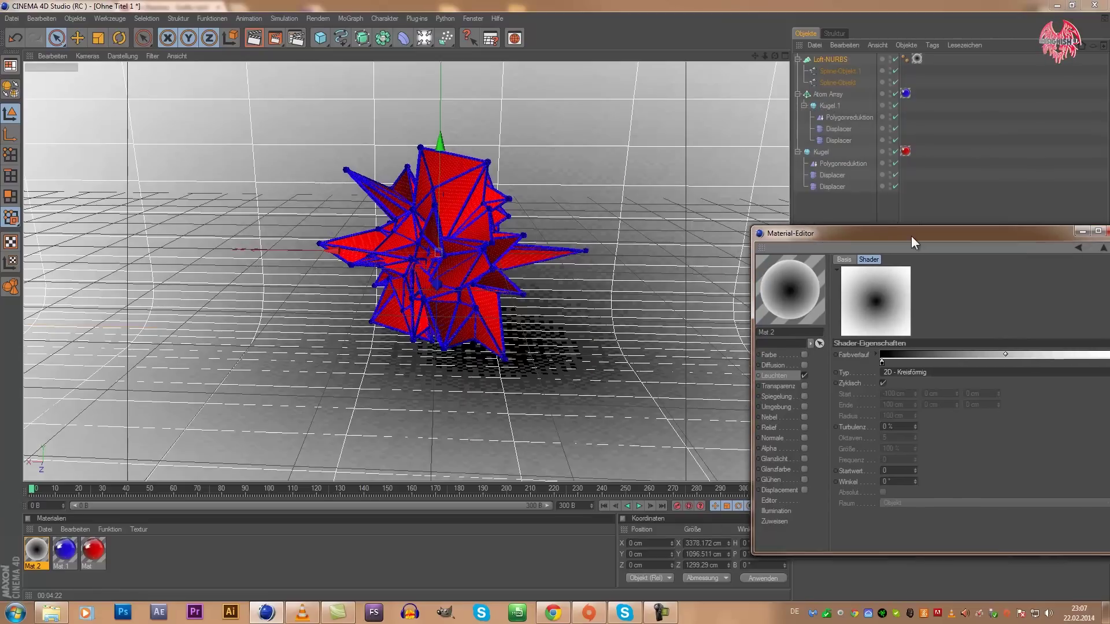
drag(774, 56, 556, 301)
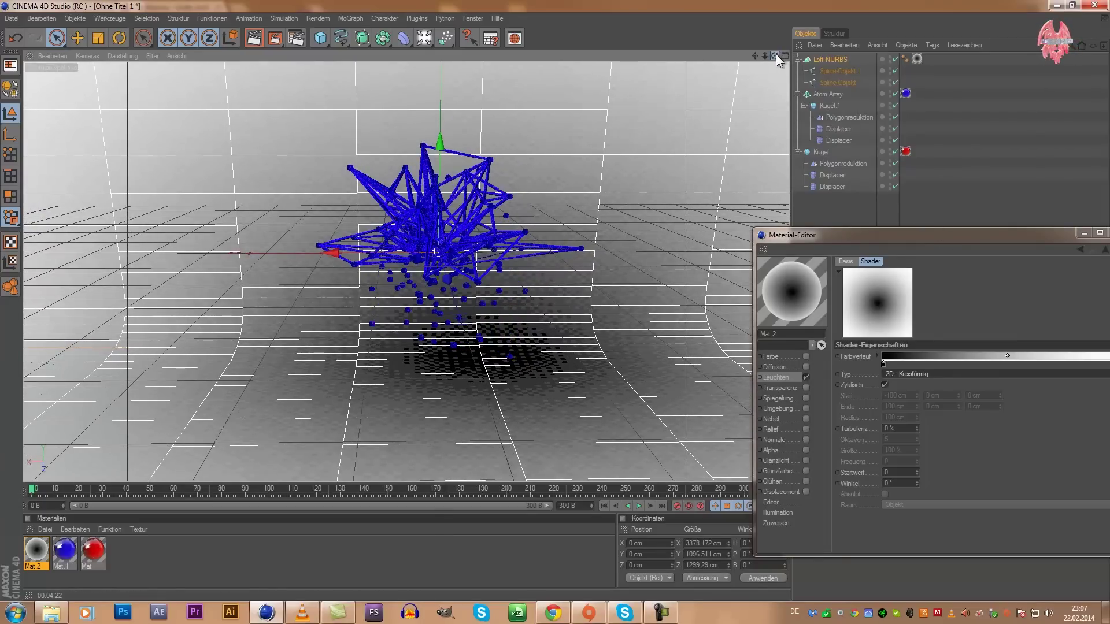
drag(775, 54, 559, 300)
mouse_move(888, 233)
mouse_down()
mouse_move(724, 189)
mouse_move(574, 104)
mouse_move(698, 107)
mouse_move(716, 119)
mouse_up()
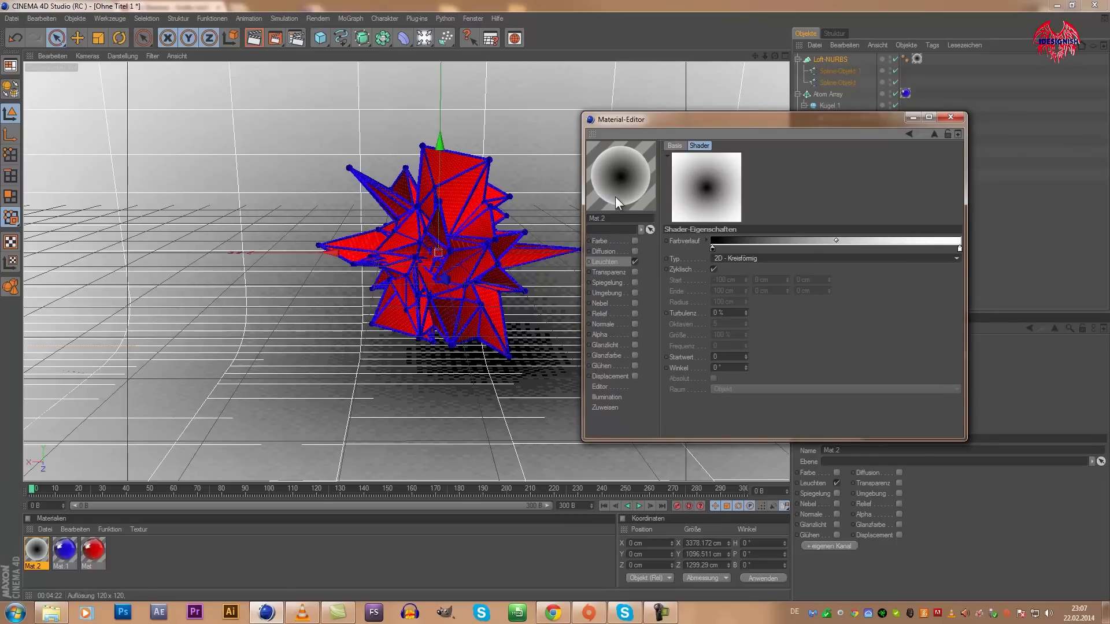
Set the gradient's left end colour to white.
double_click(715, 250)
mouse_move(727, 195)
mouse_down()
mouse_move(962, 228)
mouse_move(959, 204)
mouse_up()
scroll(893, 265, up, 10)
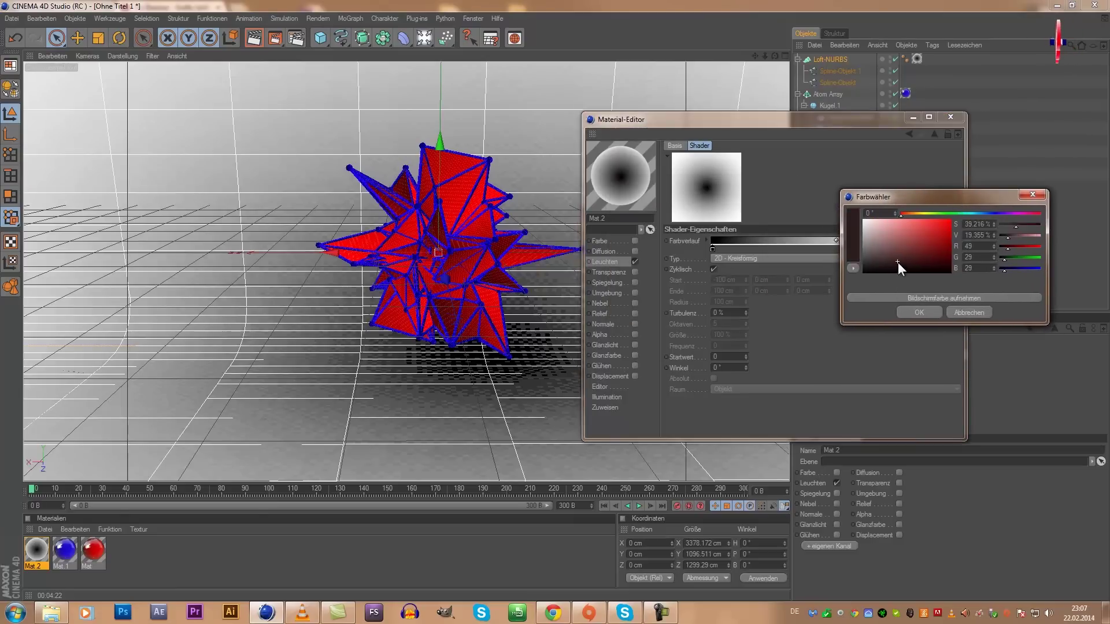
click(932, 309)
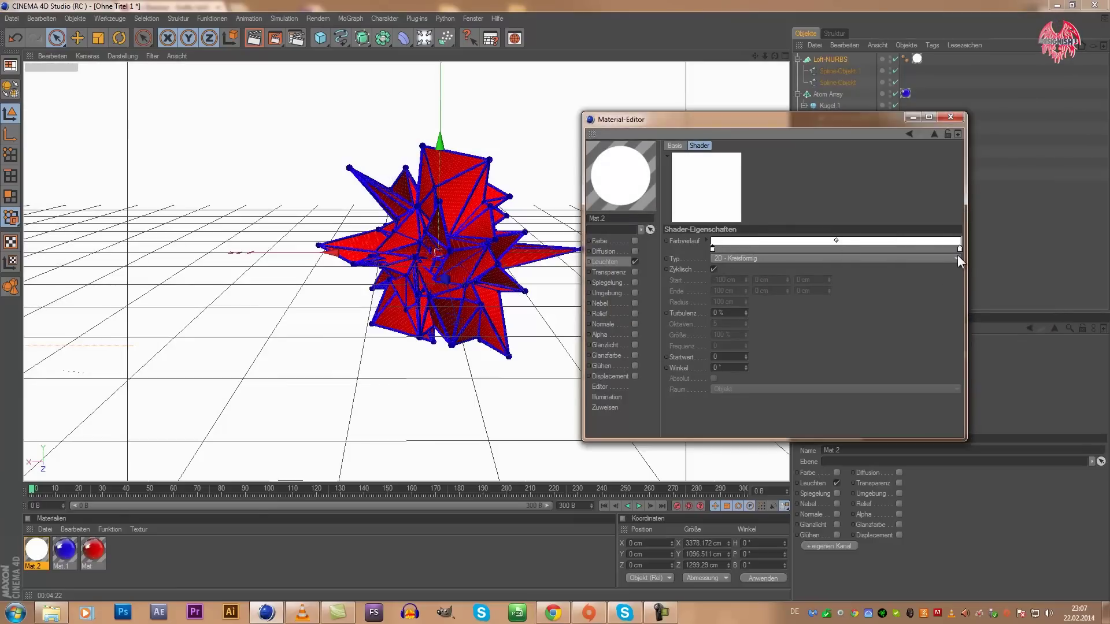
Set the gradient's right end to deep blue and close the material editor.
double_click(959, 249)
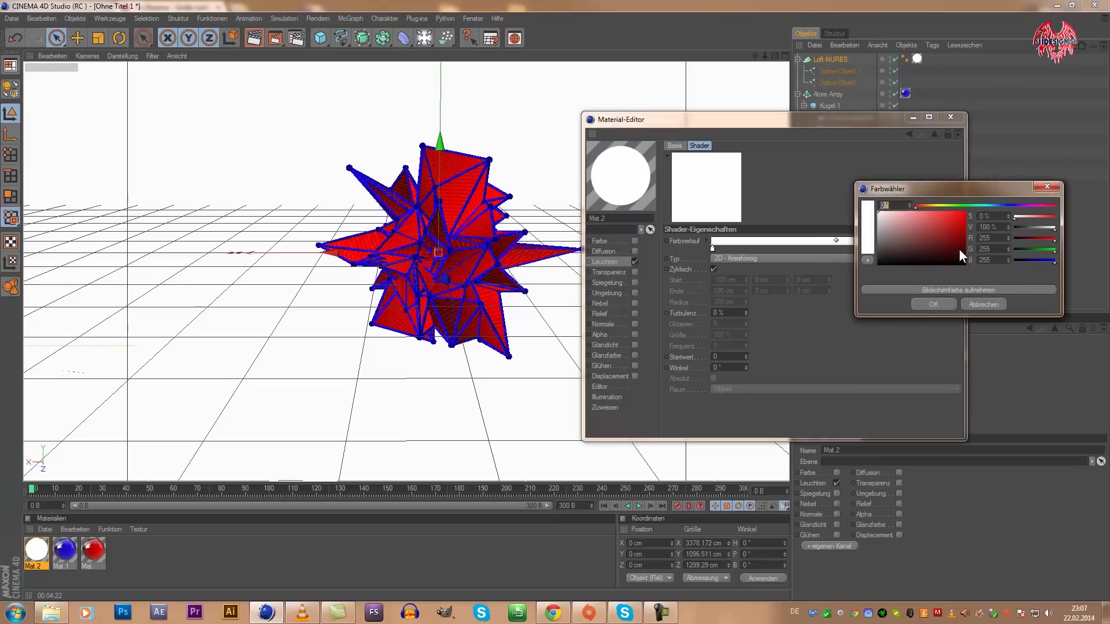
click(1005, 205)
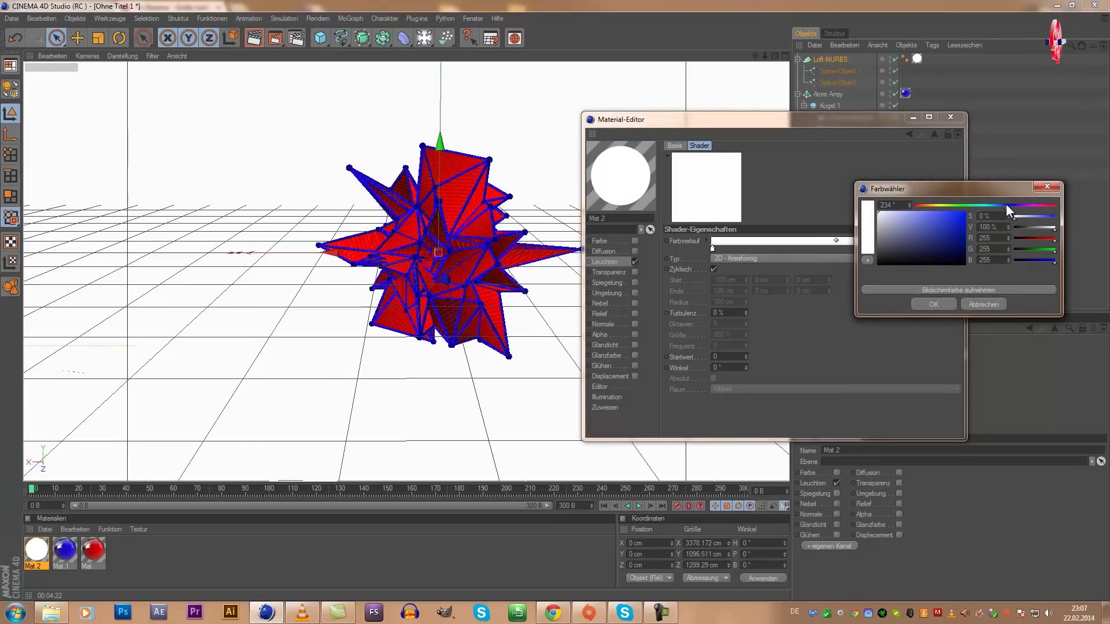
drag(939, 241, 965, 237)
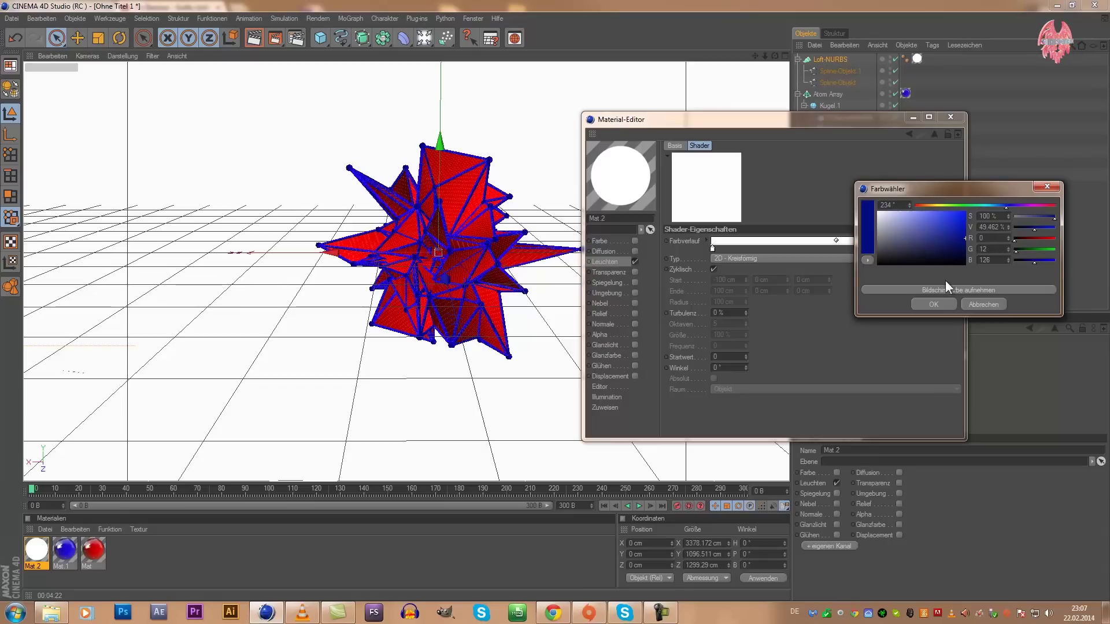
click(934, 301)
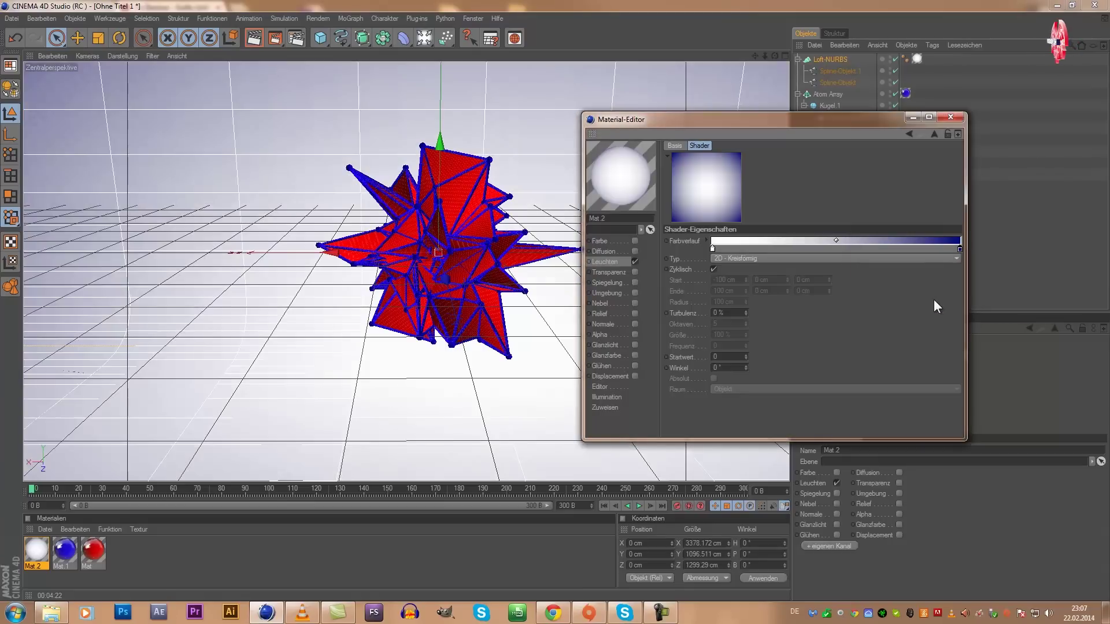
click(951, 119)
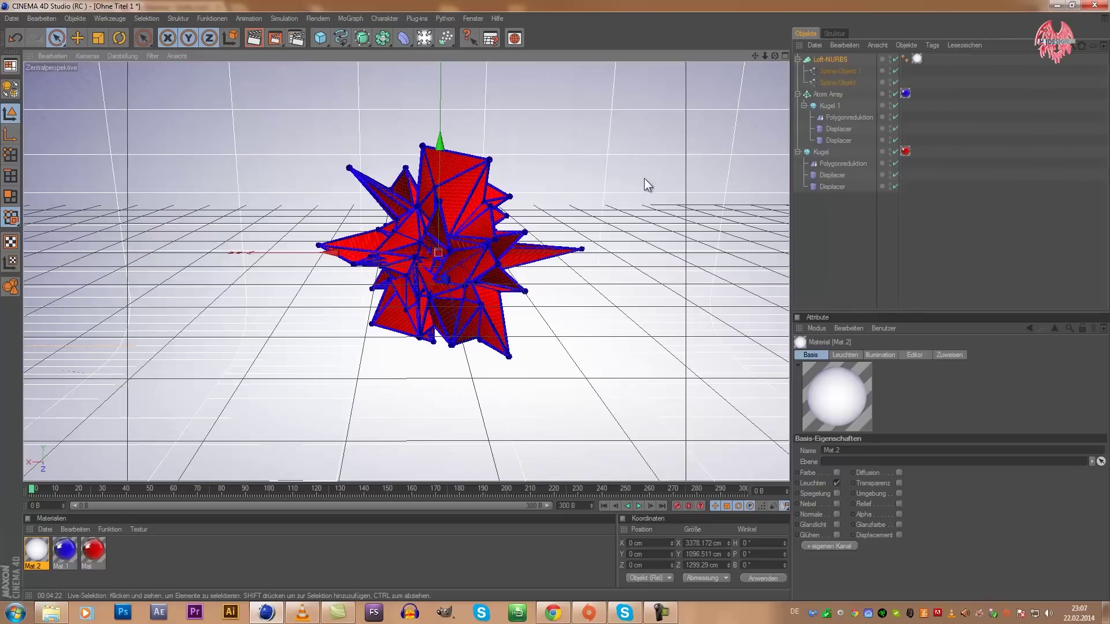
alt+drag(465, 226, 475, 253)
scroll(475, 246, down, 2)
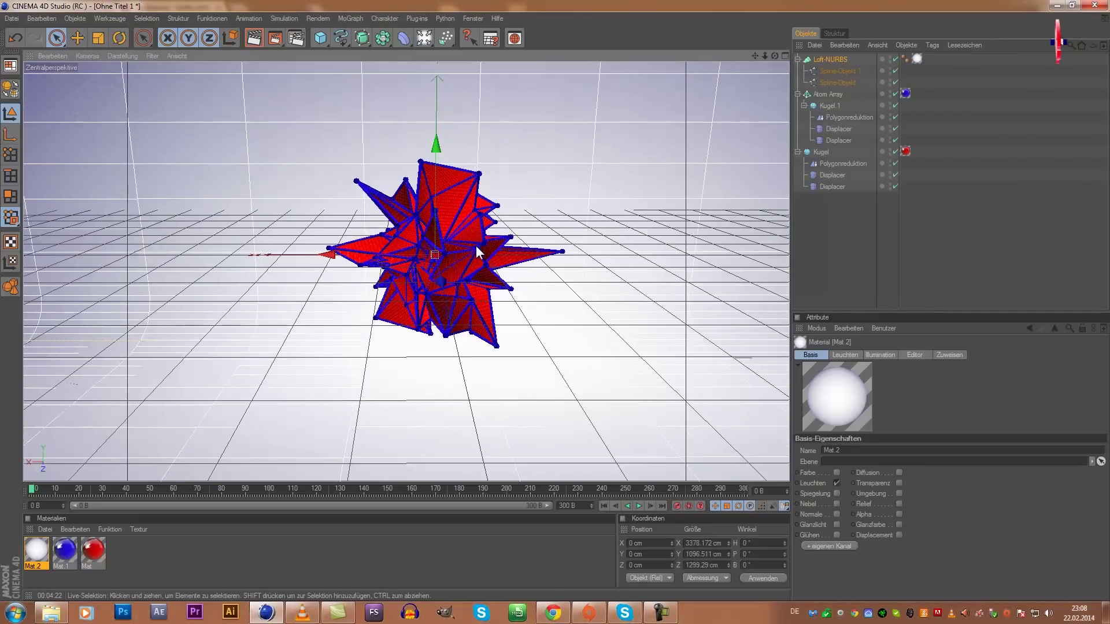
scroll(477, 245, down, 2)
scroll(479, 244, down, 2)
scroll(482, 242, down, 2)
scroll(481, 243, down, 2)
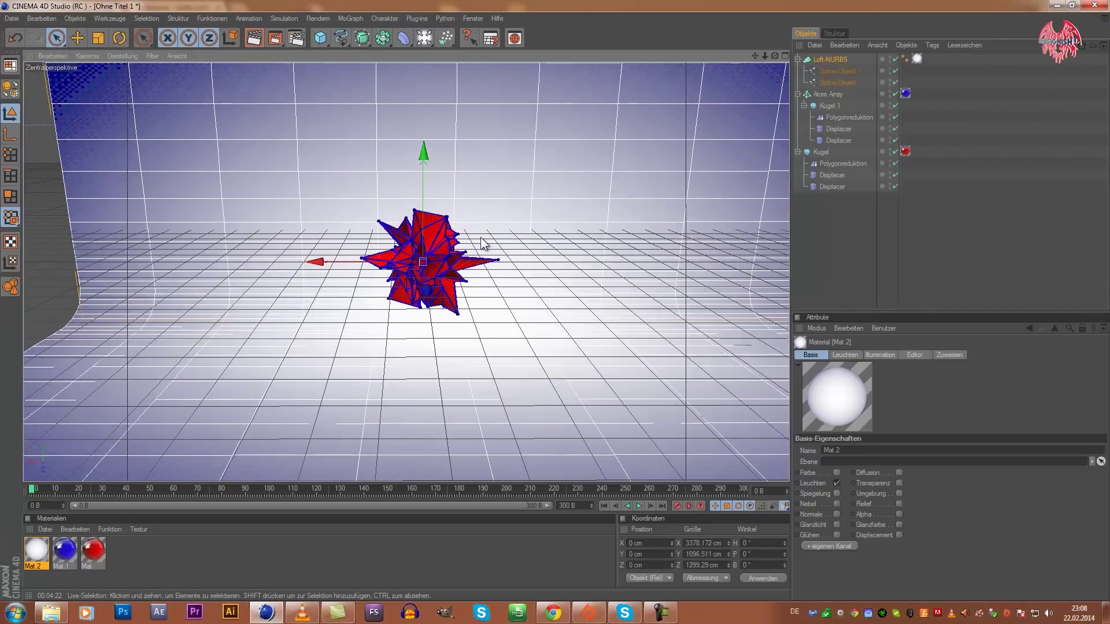
scroll(478, 245, up, 2)
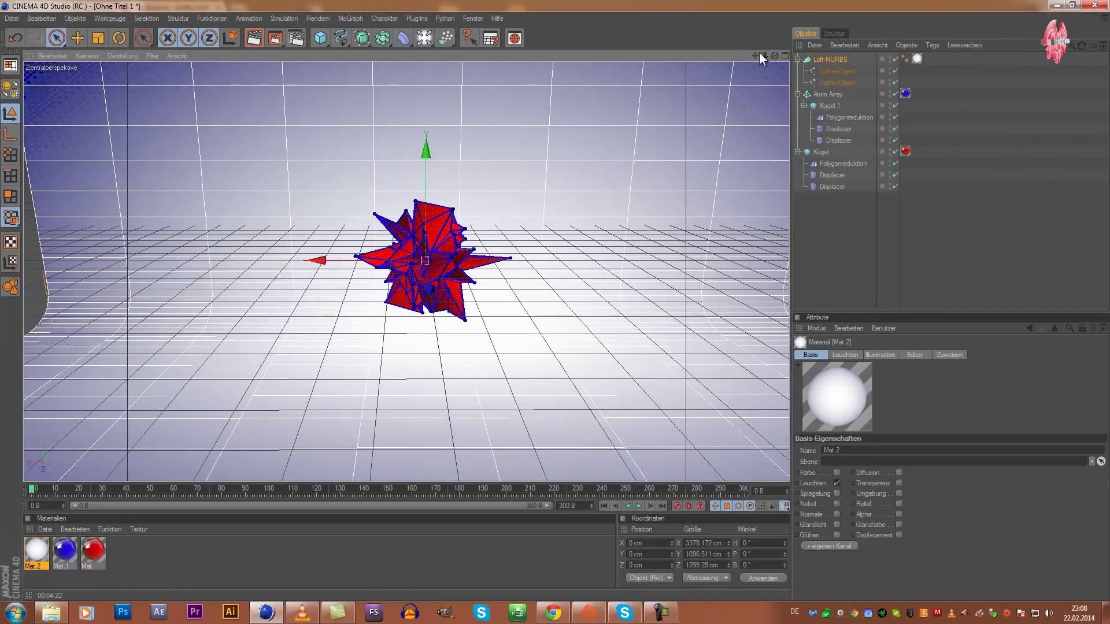
drag(755, 55, 557, 310)
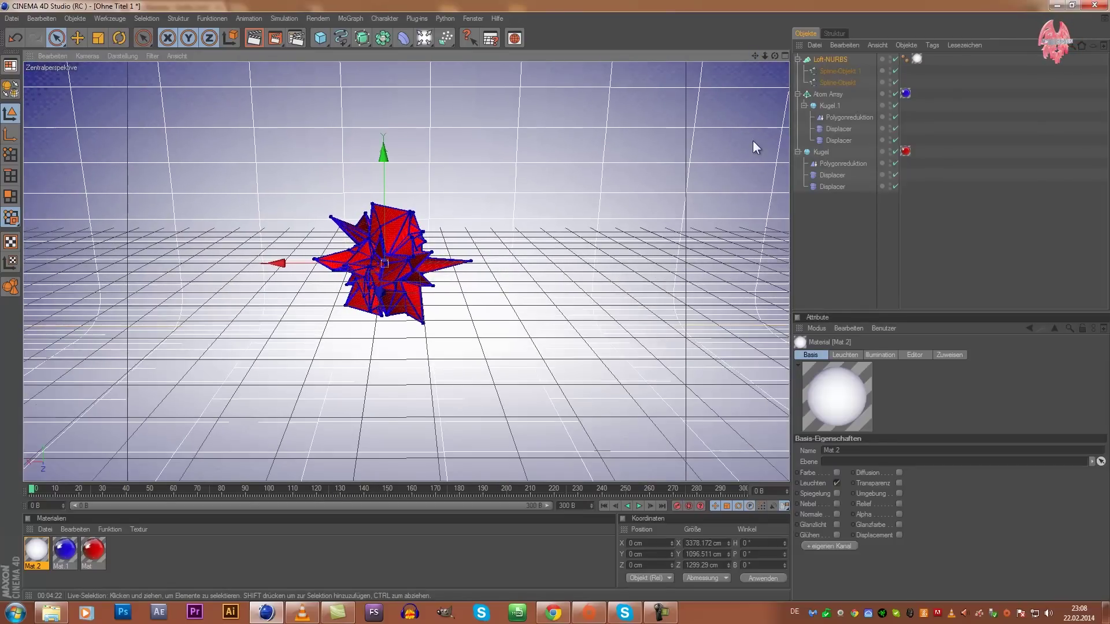
scroll(623, 166, down, 4)
scroll(622, 166, down, 3)
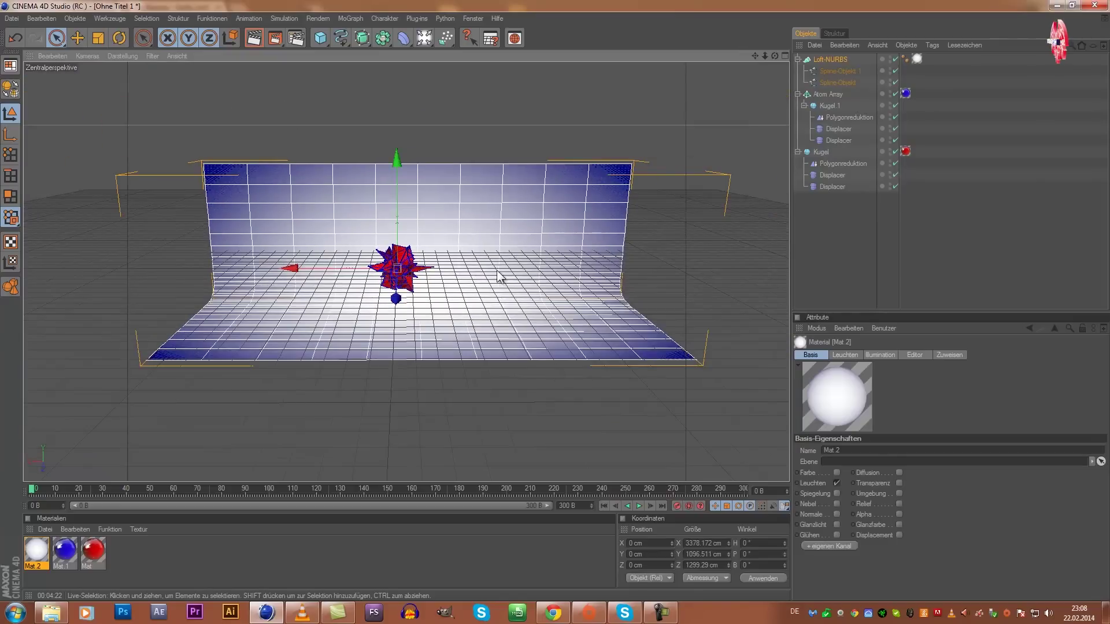
scroll(513, 300, up, 3)
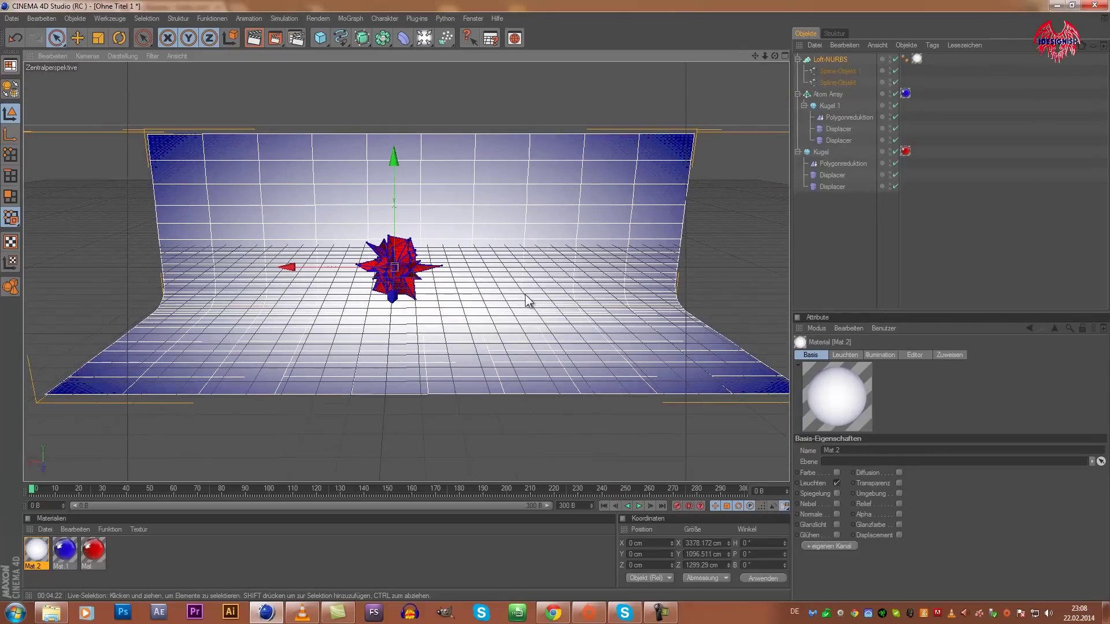
scroll(525, 294, up, 2)
scroll(526, 289, up, 2)
scroll(527, 277, up, 2)
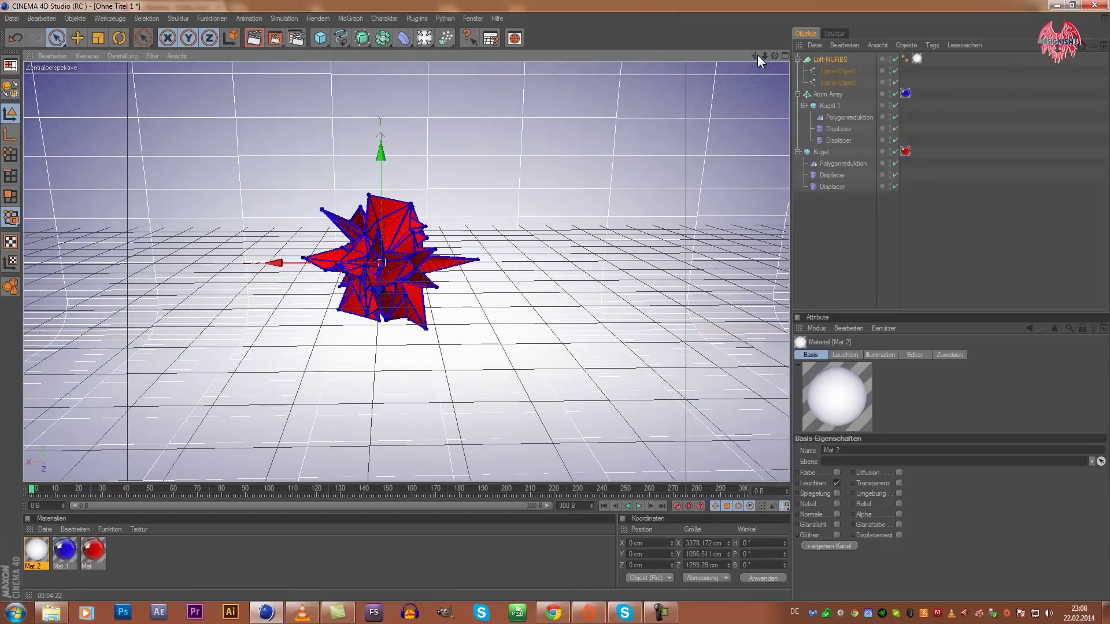
drag(755, 54, 558, 306)
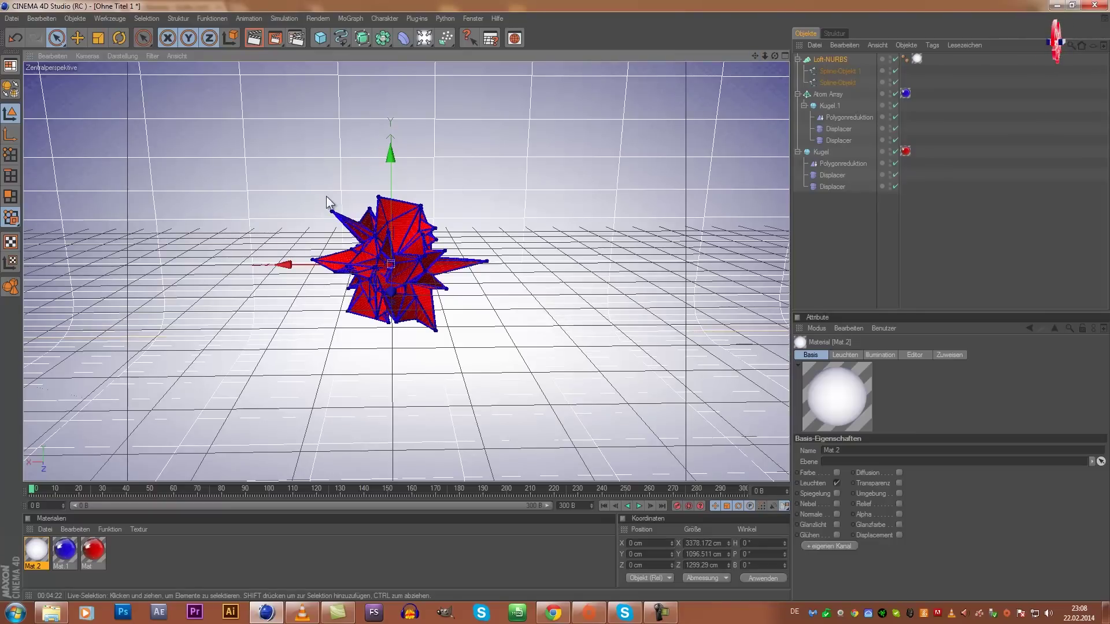
Render a preview of the crystal scene, then select both Atom Array and Kugel.
click(252, 38)
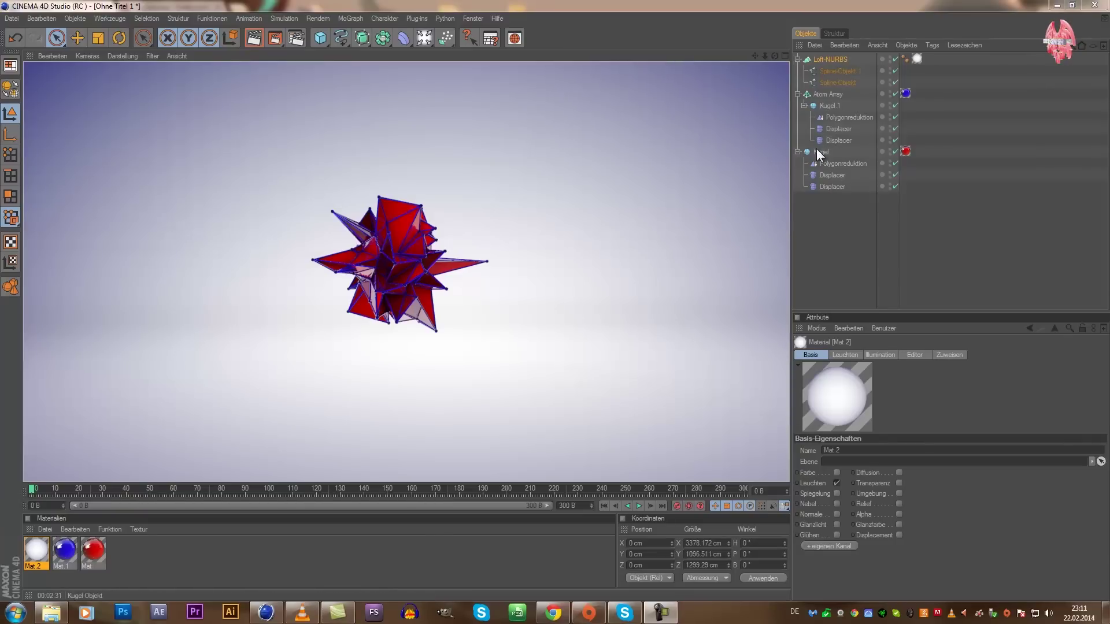
click(821, 92)
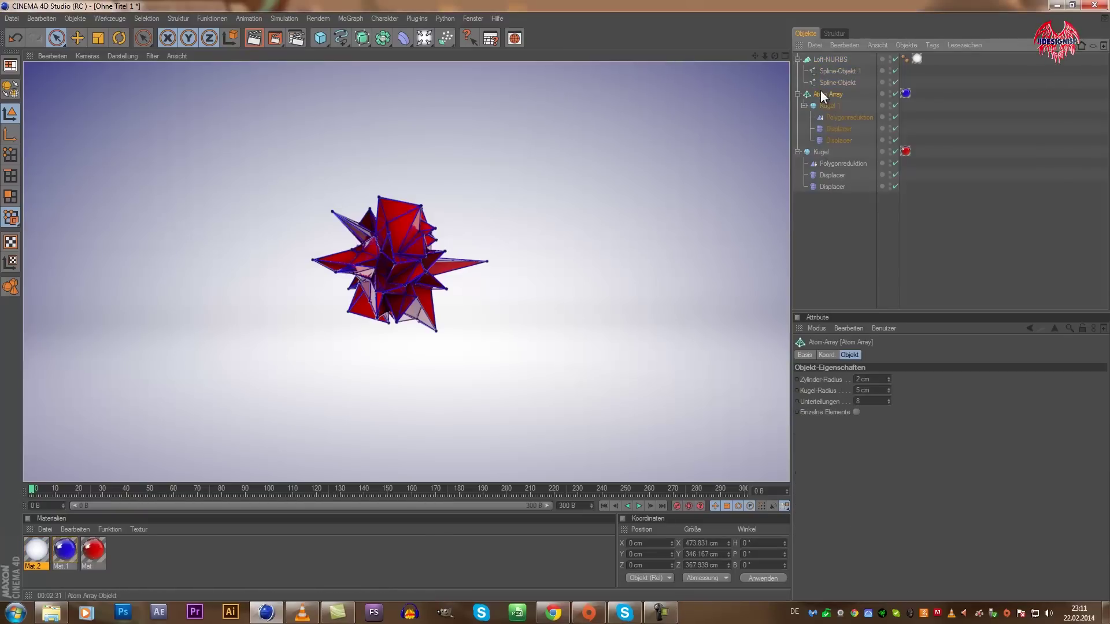
ctrl+click(829, 154)
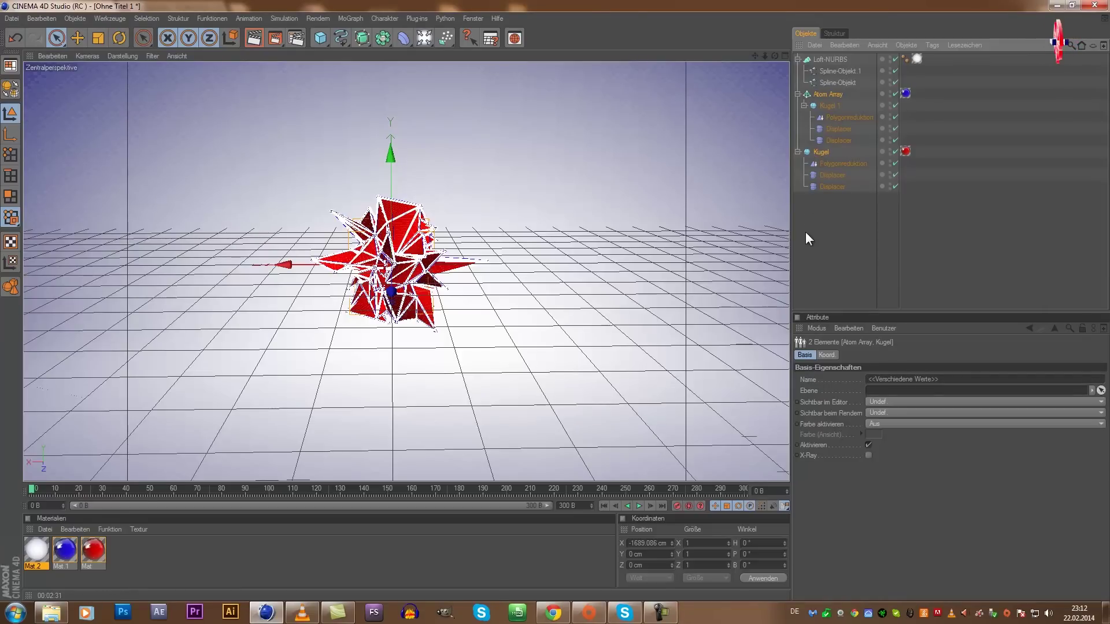
Group Atom Array and Kugel into a Null-Objekt with Alt+G, and select that Null group.
key(alt+g)
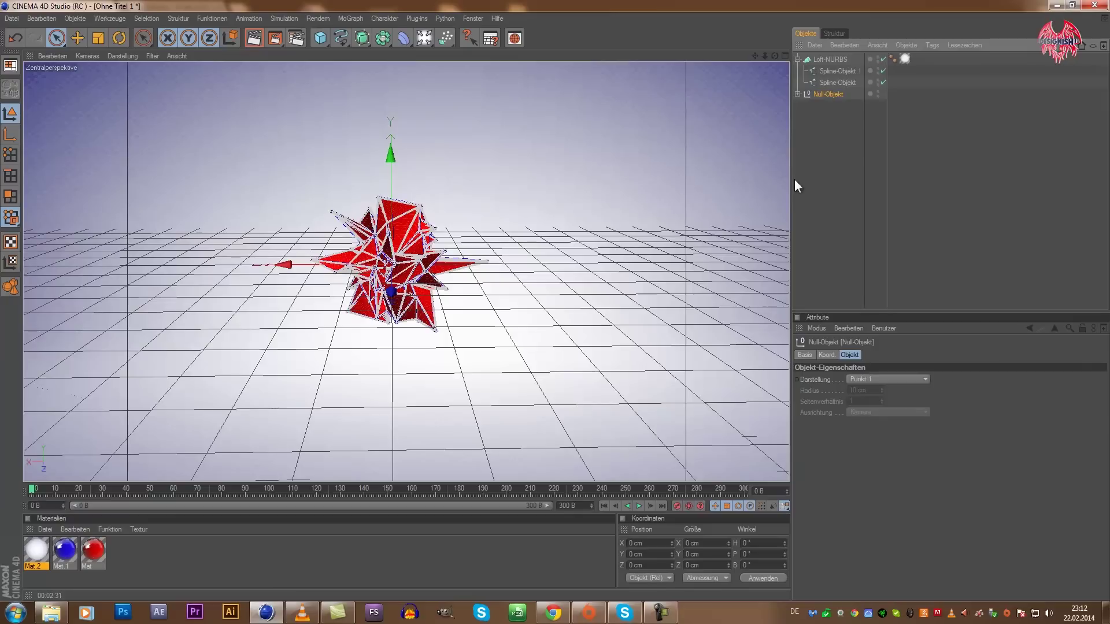
click(836, 143)
click(827, 95)
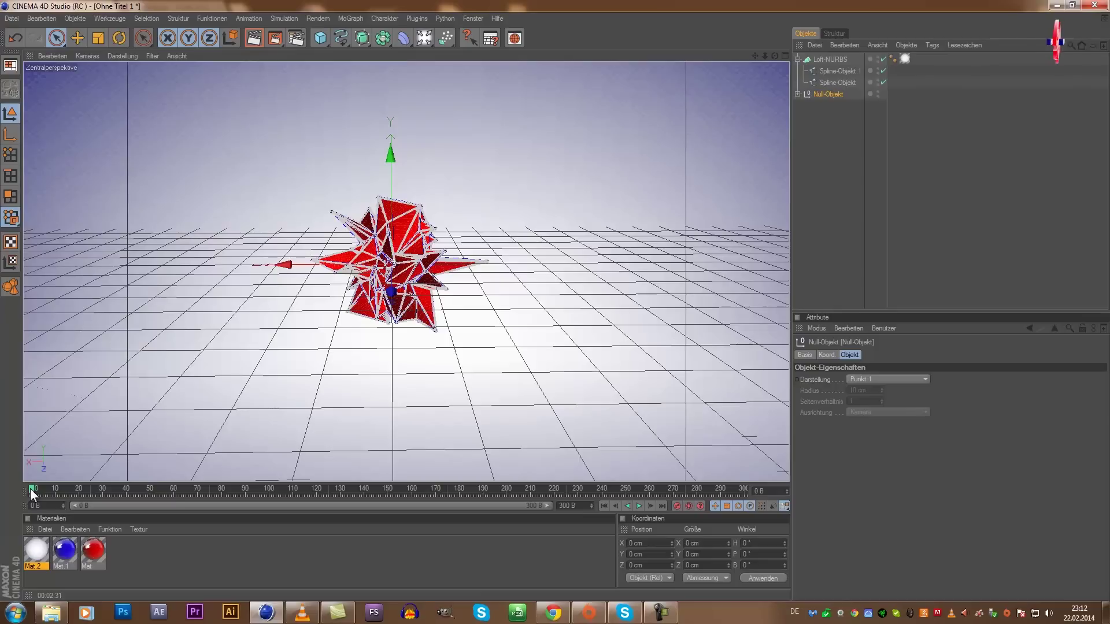
Scrub the timeline forward to frame 200.
drag(30, 489, 113, 491)
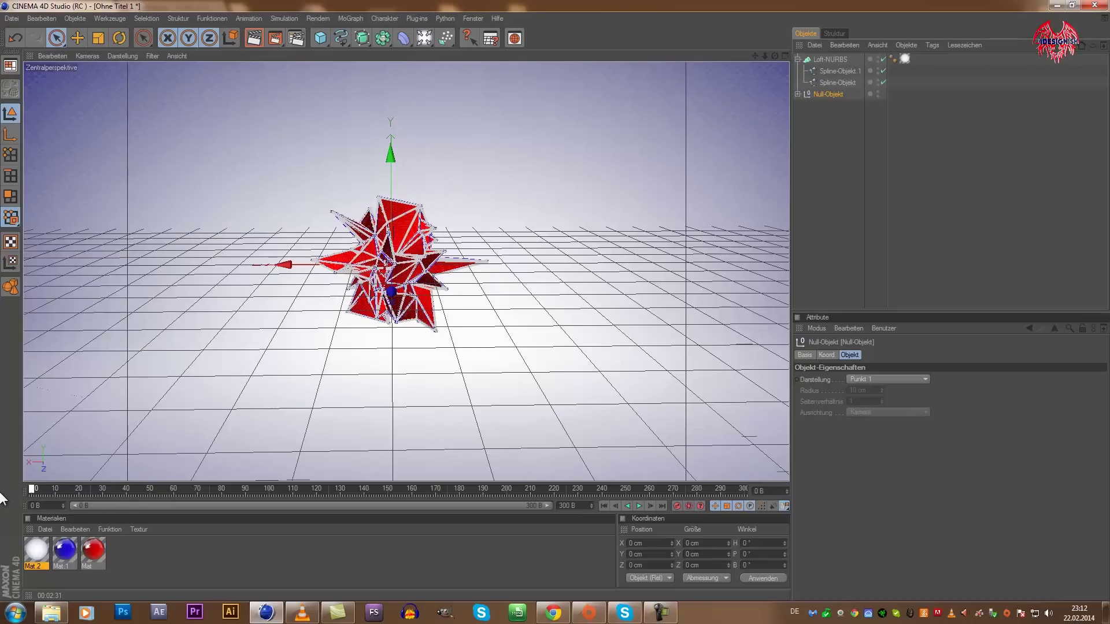
drag(96, 489, 268, 522)
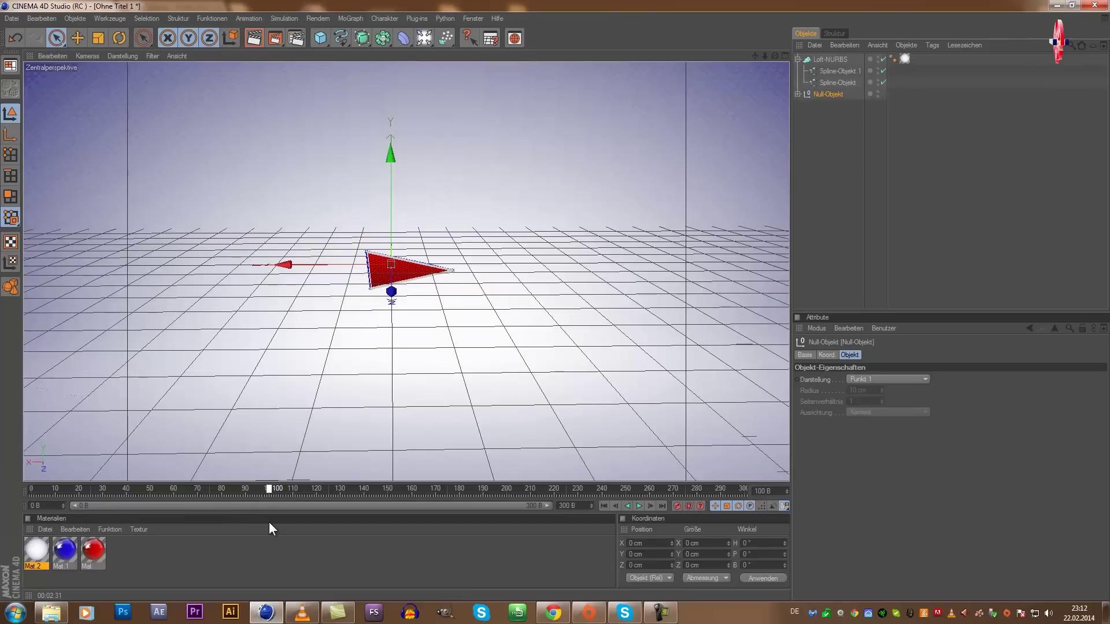
mouse_move(269, 522)
mouse_down()
mouse_move(355, 474)
mouse_move(522, 494)
mouse_move(505, 490)
mouse_up()
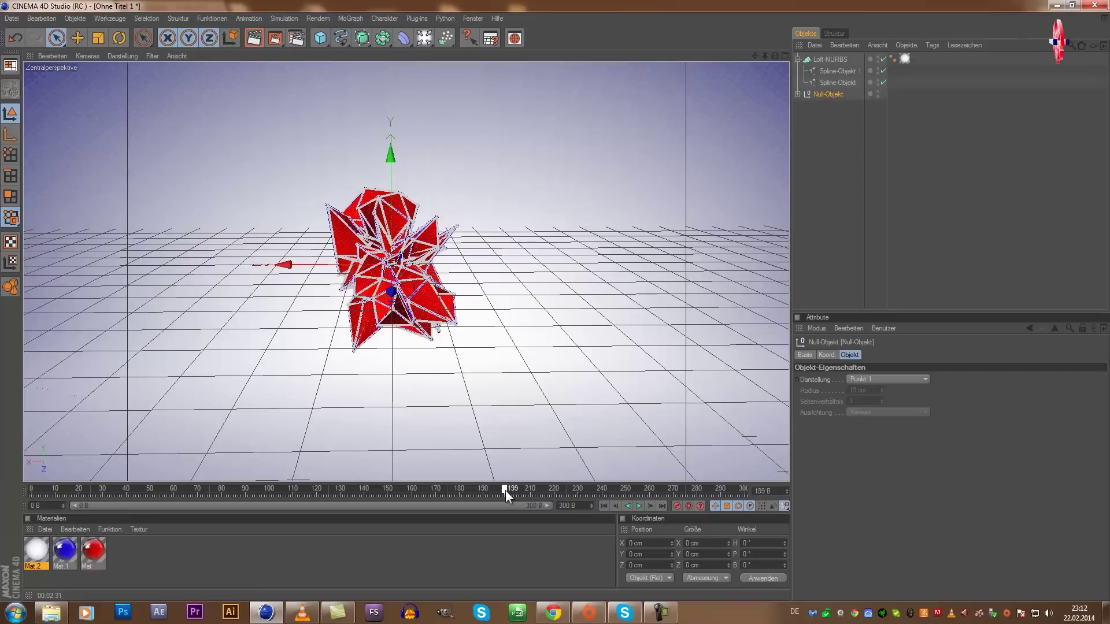
drag(505, 490, 507, 490)
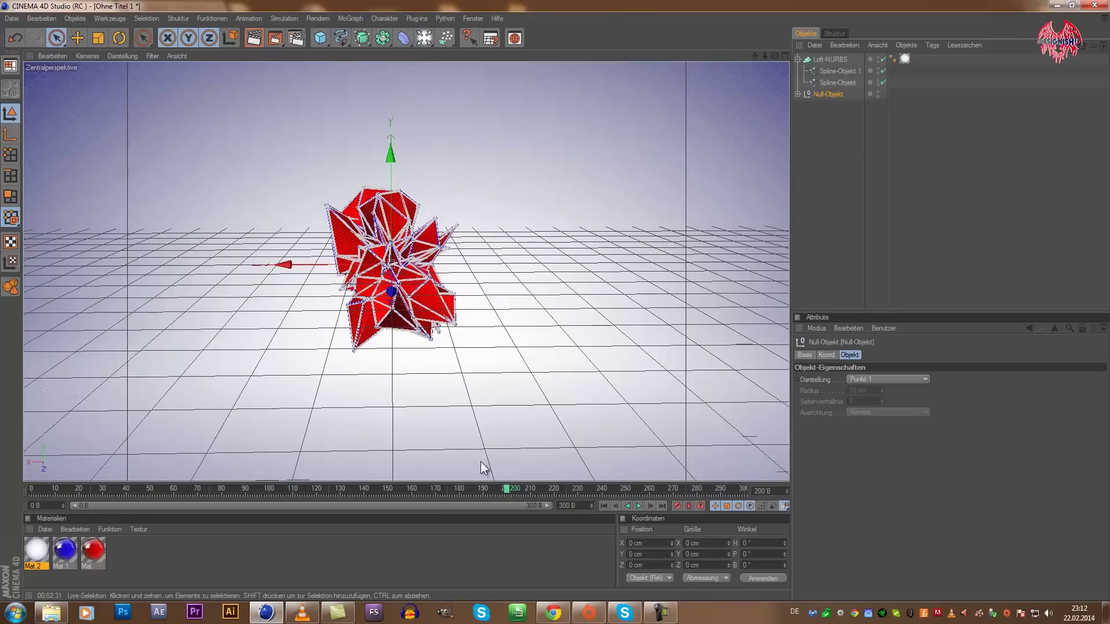
Try sliding the Null group along X, undo it, and reselect the Null-Objekt.
drag(312, 274, 559, 310)
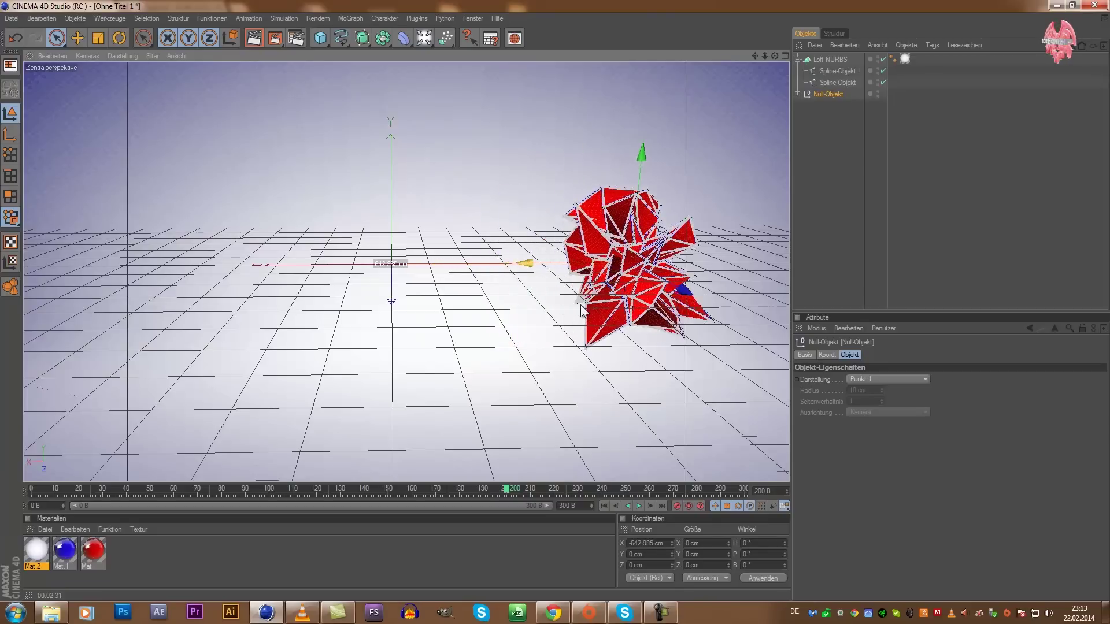
drag(559, 309, 549, 304)
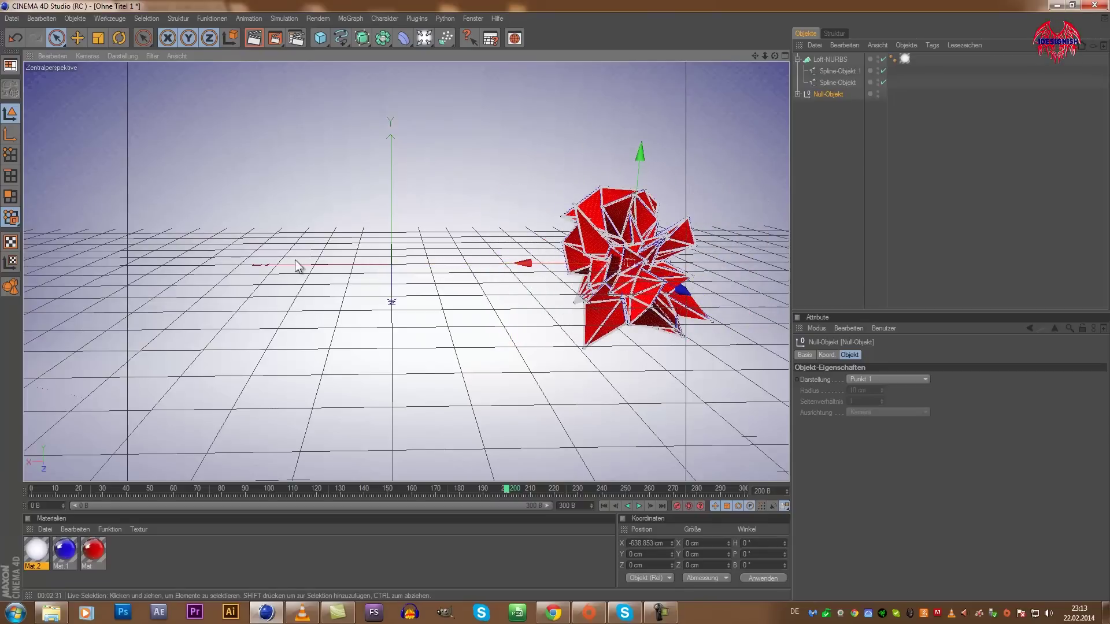
key(ctrl+z)
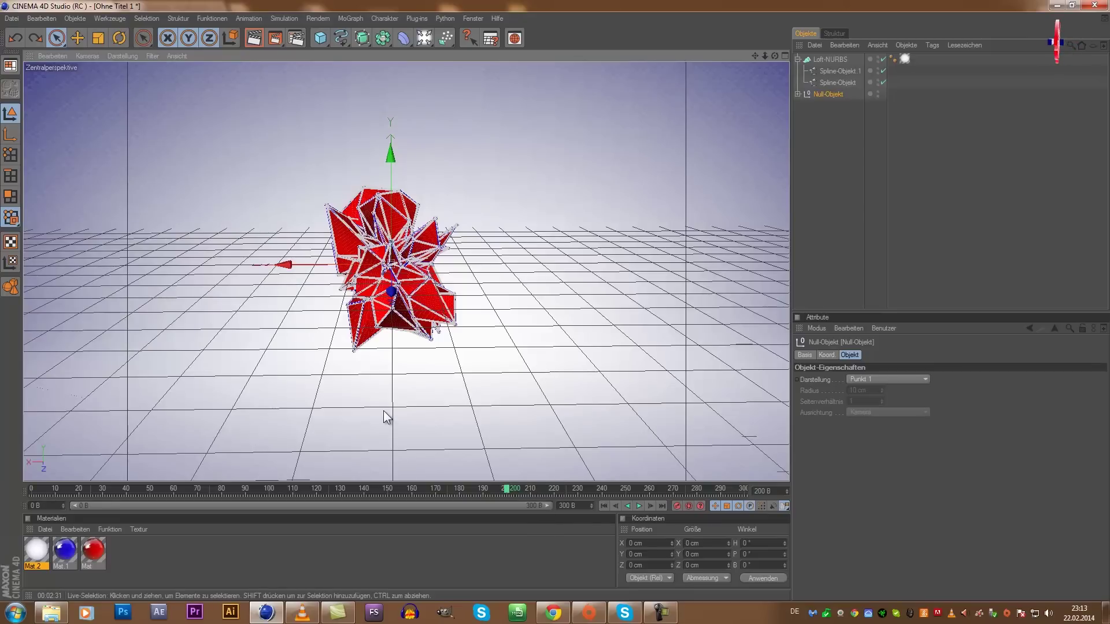
click(824, 93)
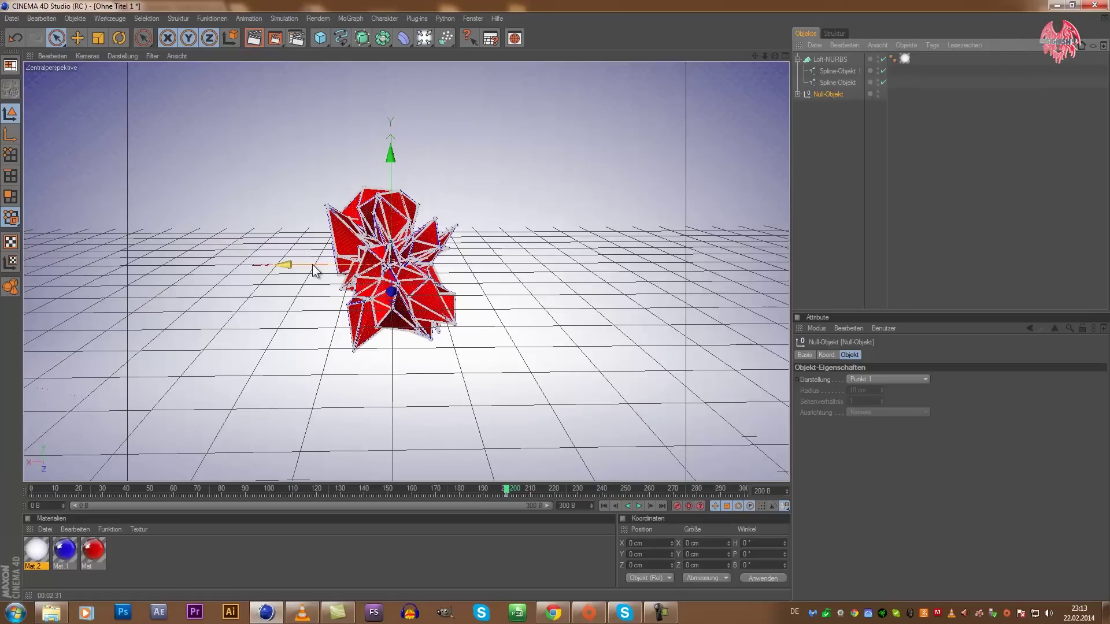
Move the timeline to frame 250.
mouse_move(314, 270)
mouse_down()
mouse_move(565, 307)
mouse_move(401, 467)
mouse_up()
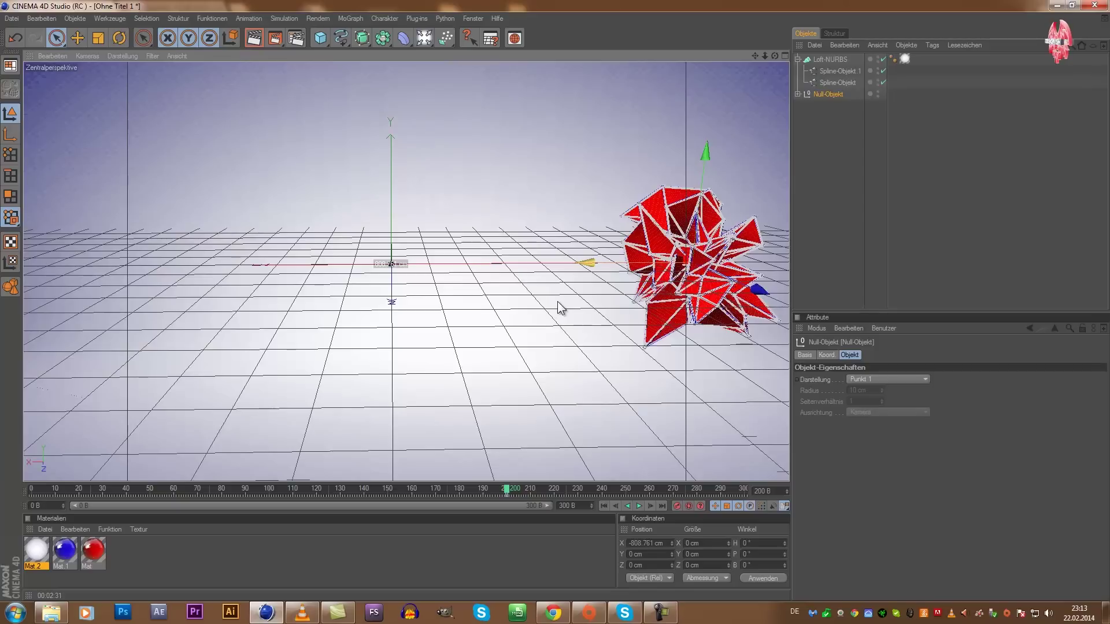
mouse_move(506, 489)
mouse_down()
mouse_move(556, 488)
mouse_move(553, 458)
mouse_move(574, 499)
mouse_up()
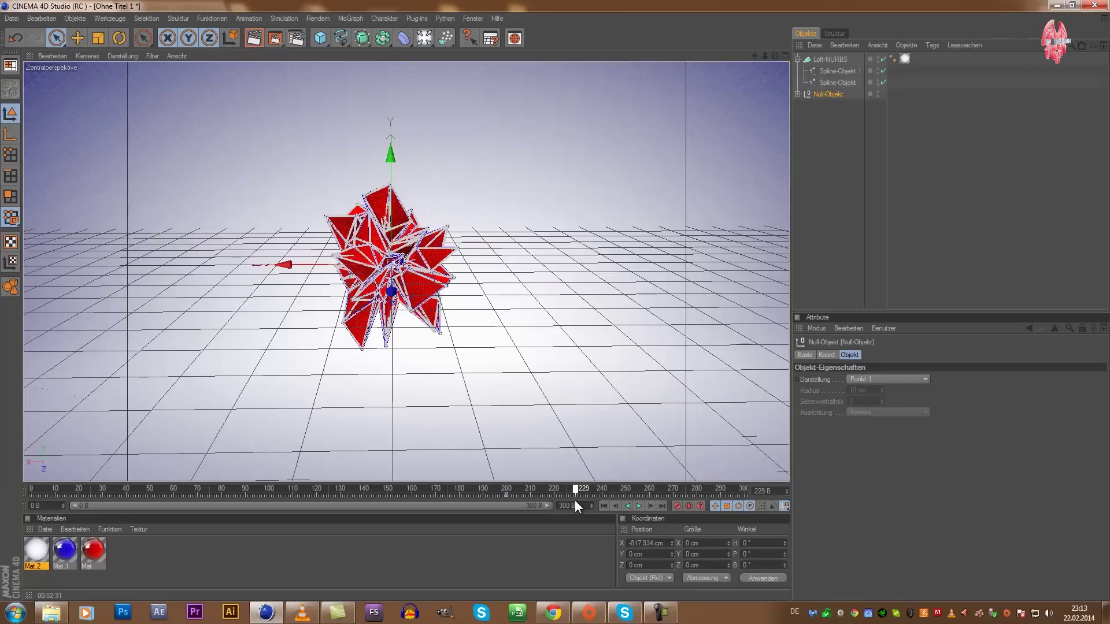
drag(574, 500, 649, 495)
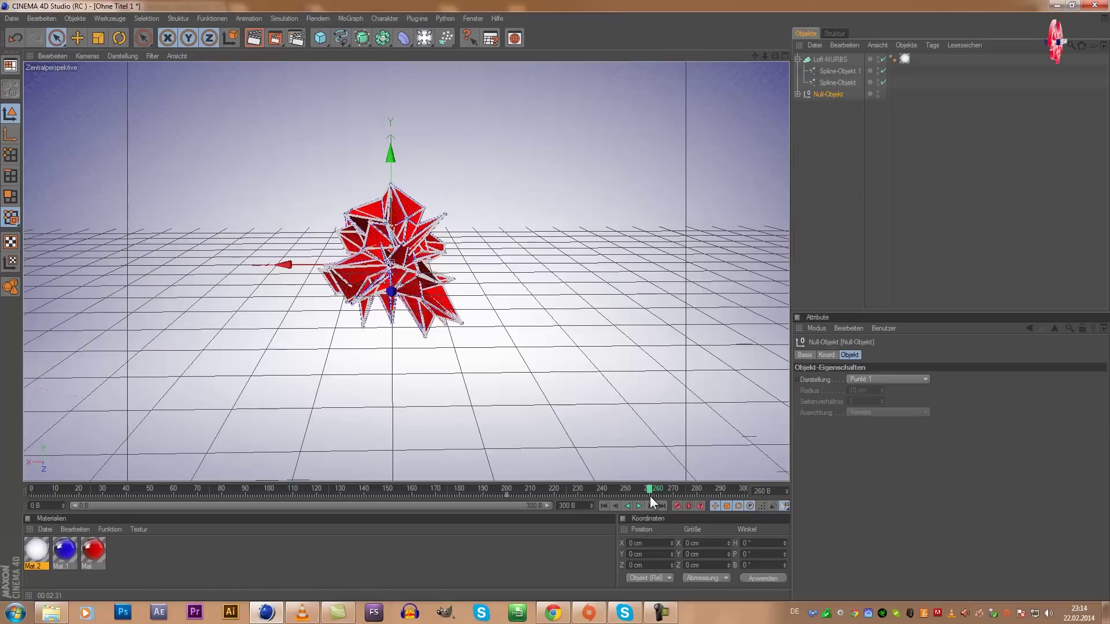
drag(646, 490, 625, 489)
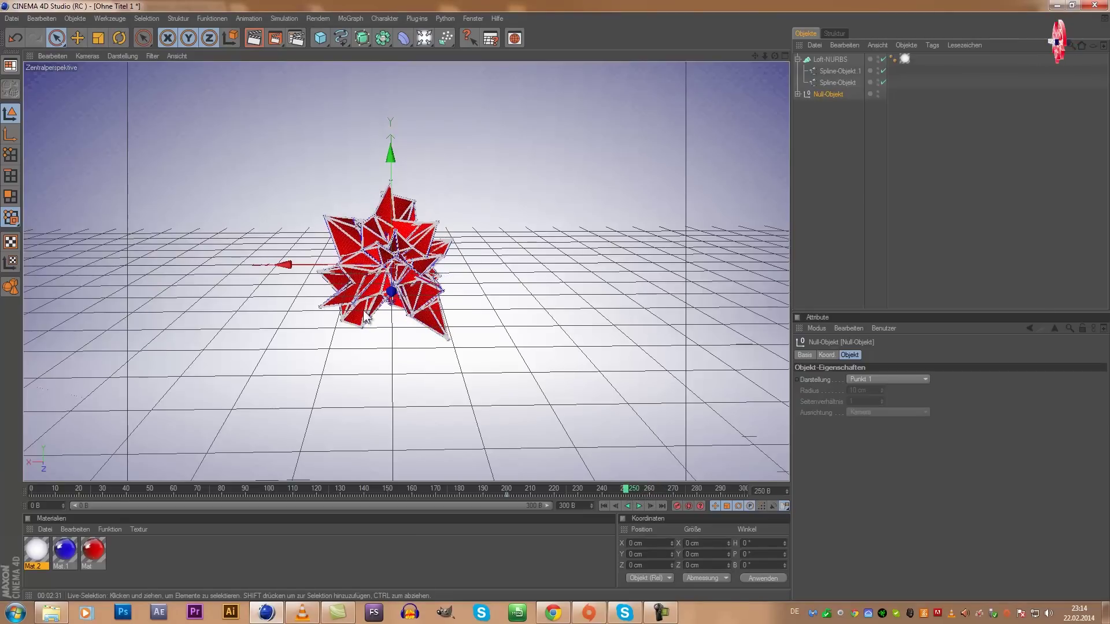
Slide the Null group to X -825.728 cm, record a position key, and rewind to frame 0.
drag(286, 265, 558, 306)
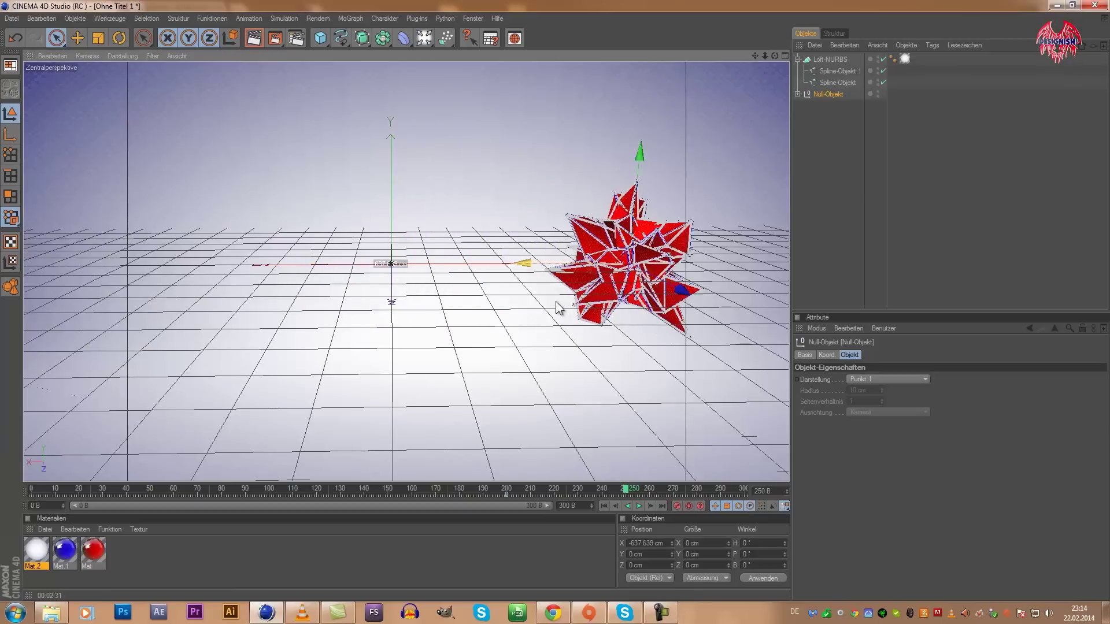
drag(558, 307, 558, 304)
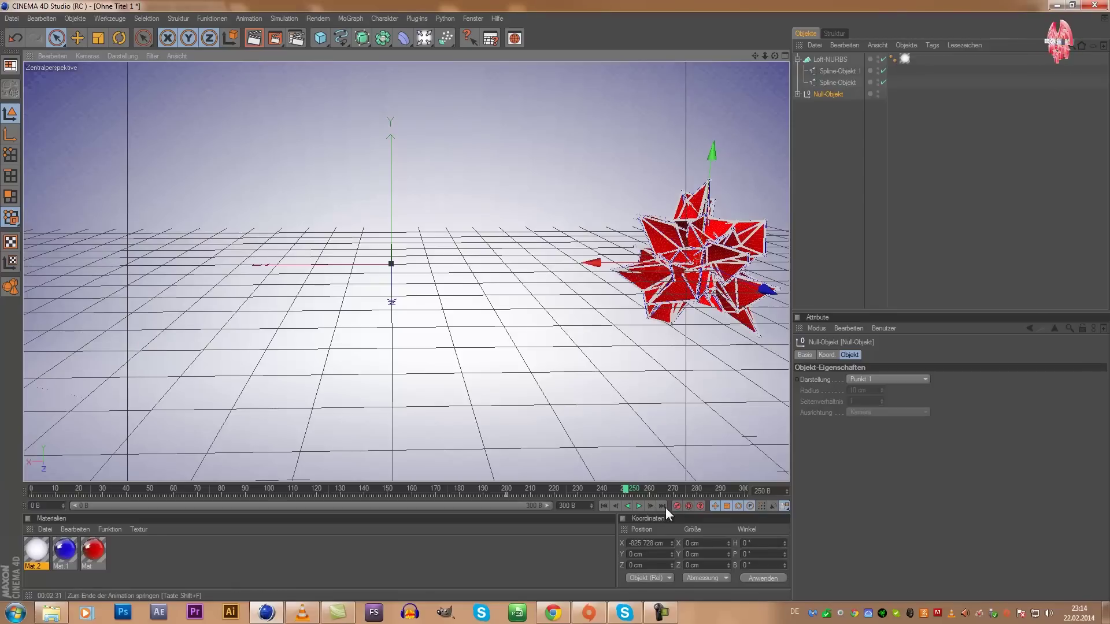
click(678, 507)
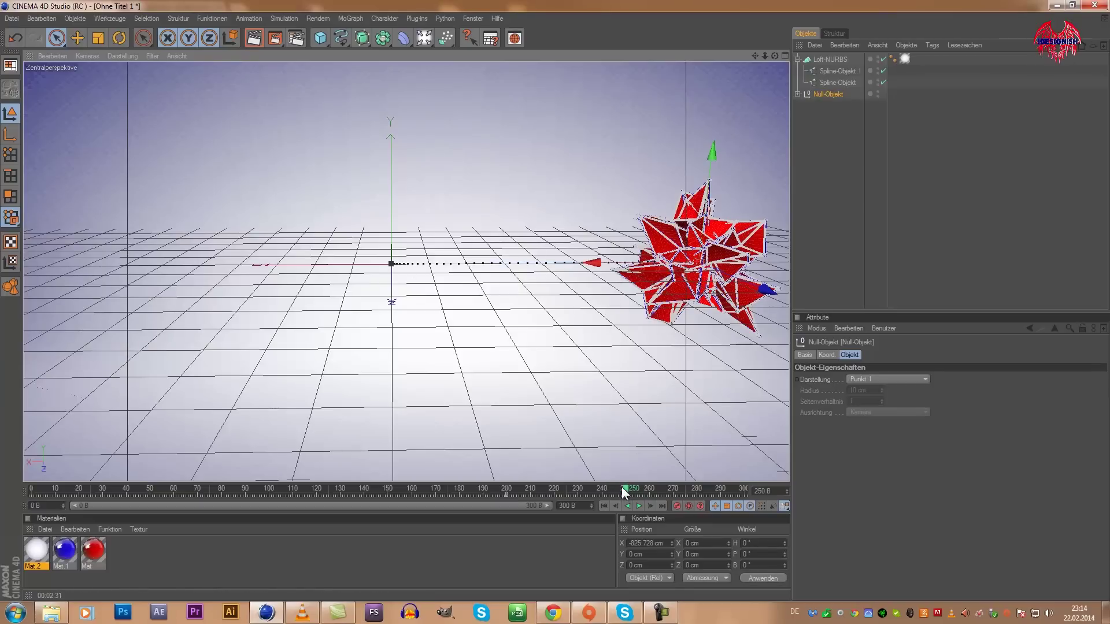
drag(622, 487, 0, 460)
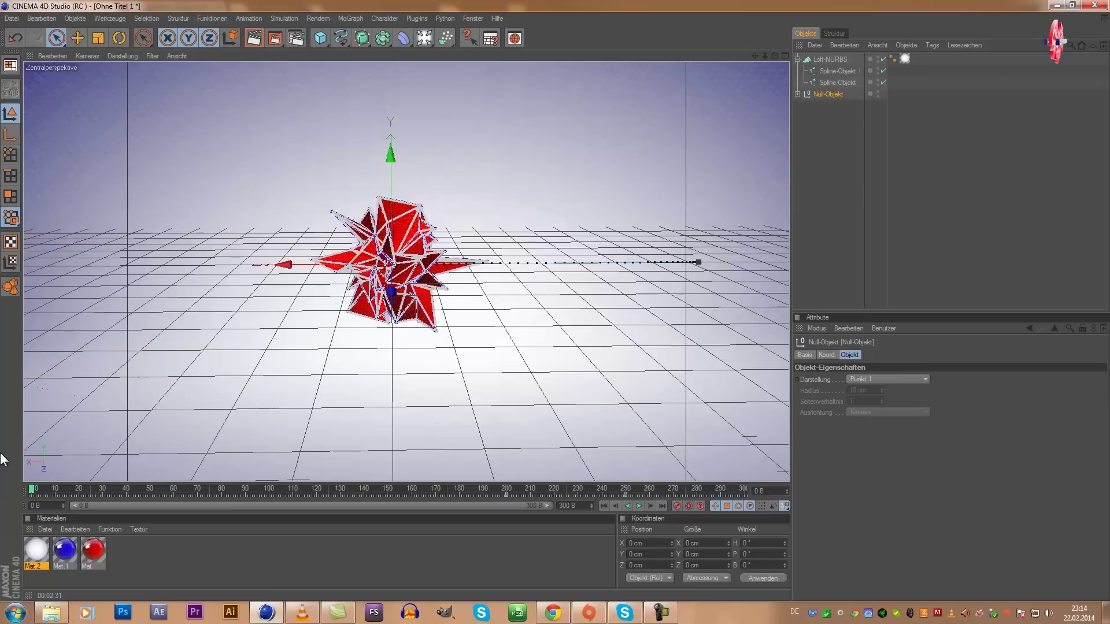
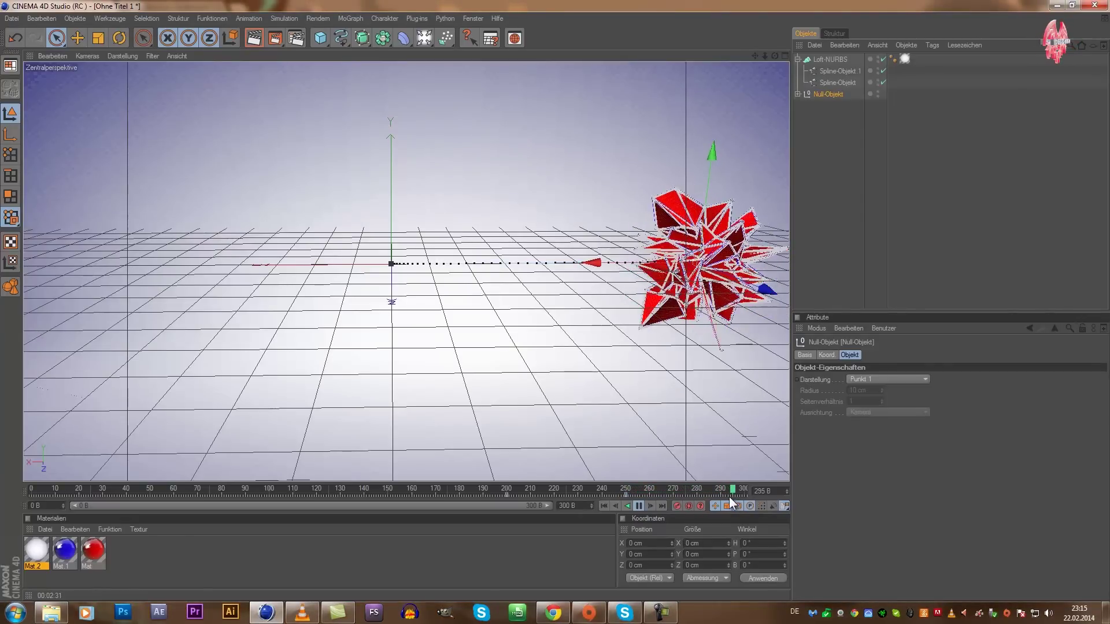
Pause the star animation playback and rewind the playhead to frame 0.
click(638, 506)
mouse_move(54, 488)
mouse_down()
mouse_move(14, 487)
mouse_move(716, 507)
mouse_move(3, 475)
mouse_up()
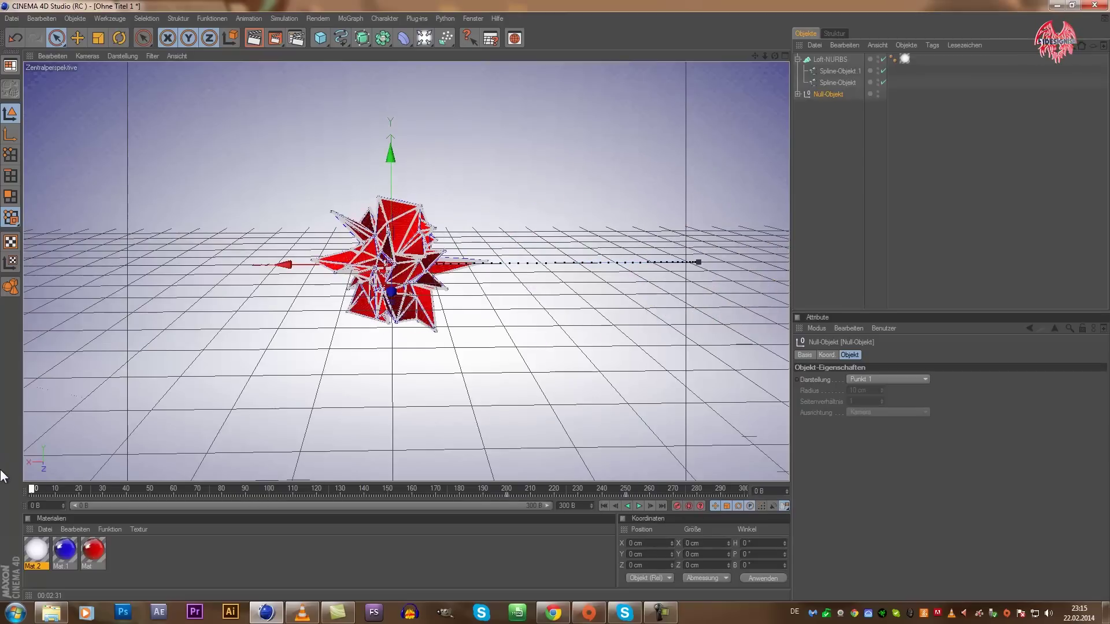
Apply the Film/Video HDTV 1080 25 preset in Ausgabe and set Dauer to Alle Bilder (0–300).
click(297, 39)
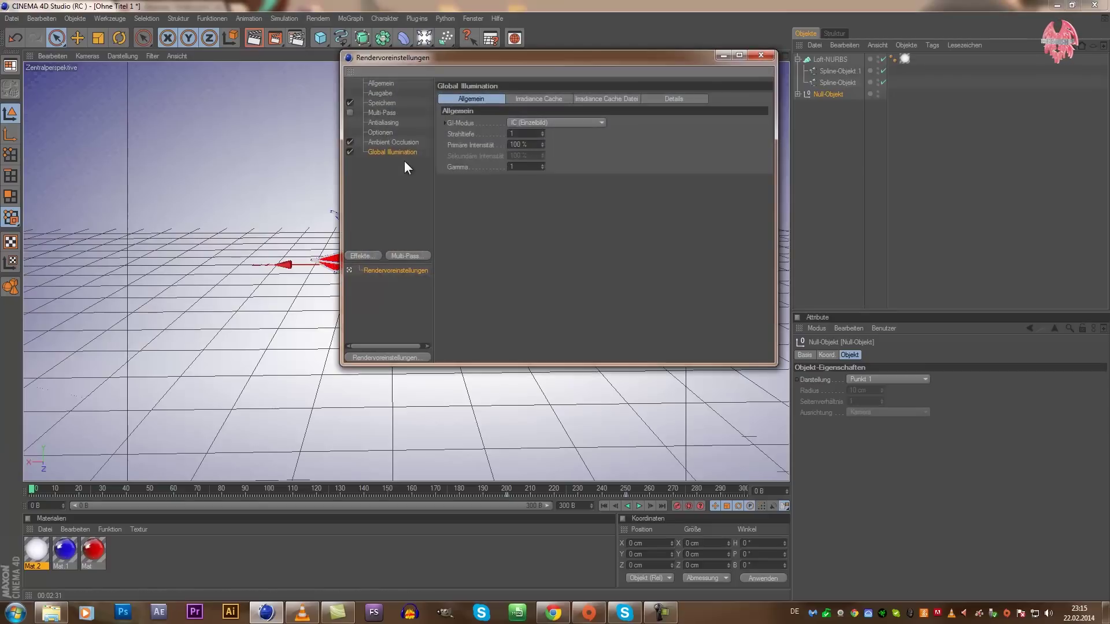
click(378, 93)
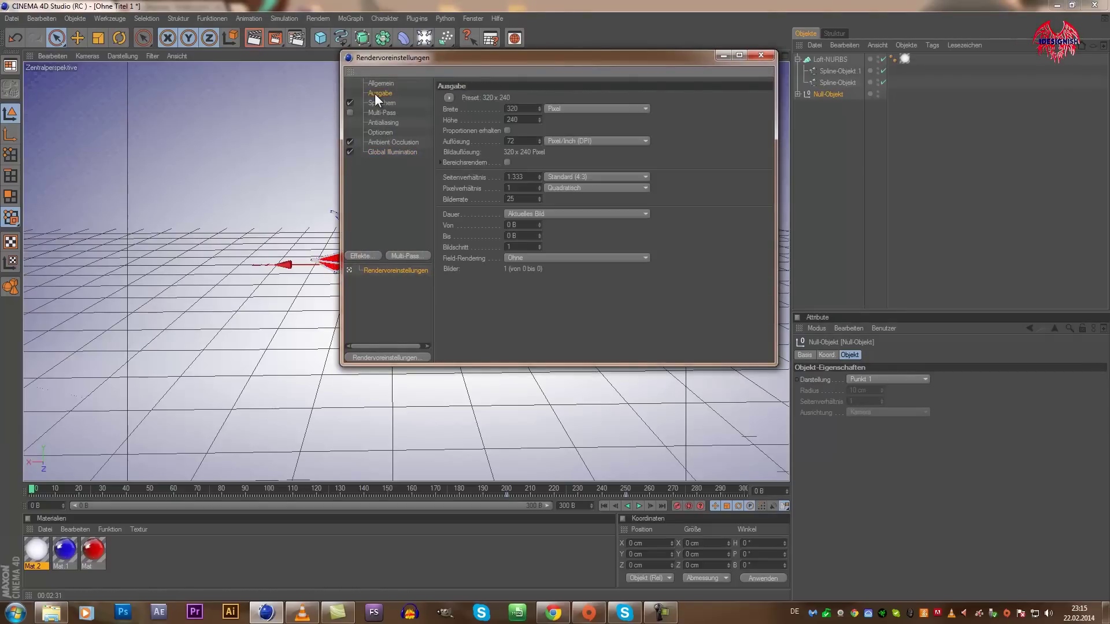
click(449, 98)
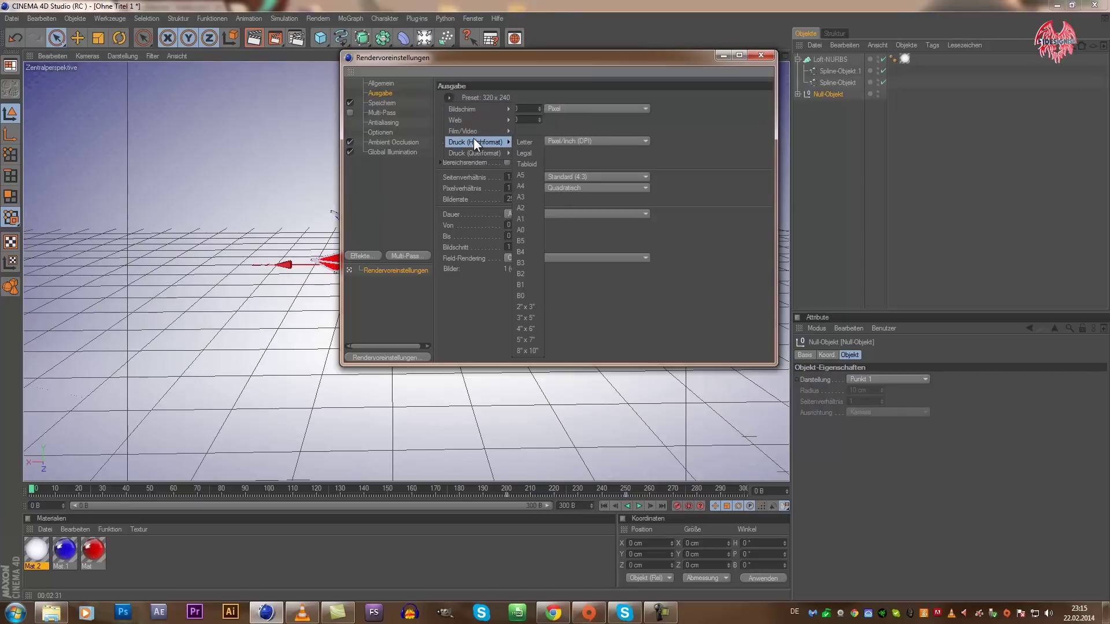
mouse_move(468, 131)
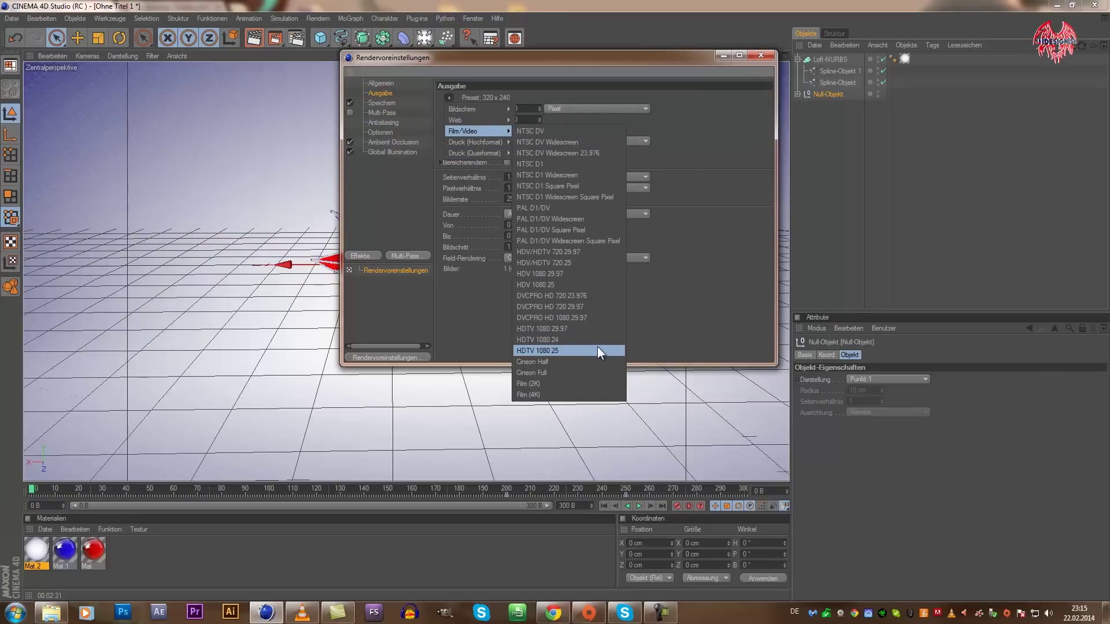
click(598, 346)
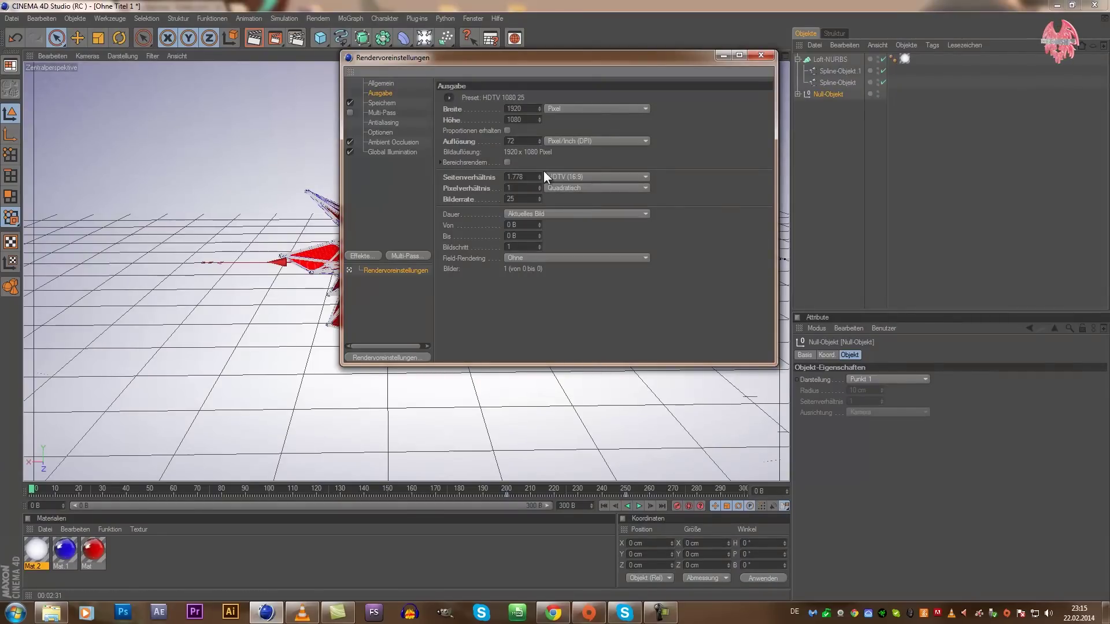
click(508, 212)
click(526, 248)
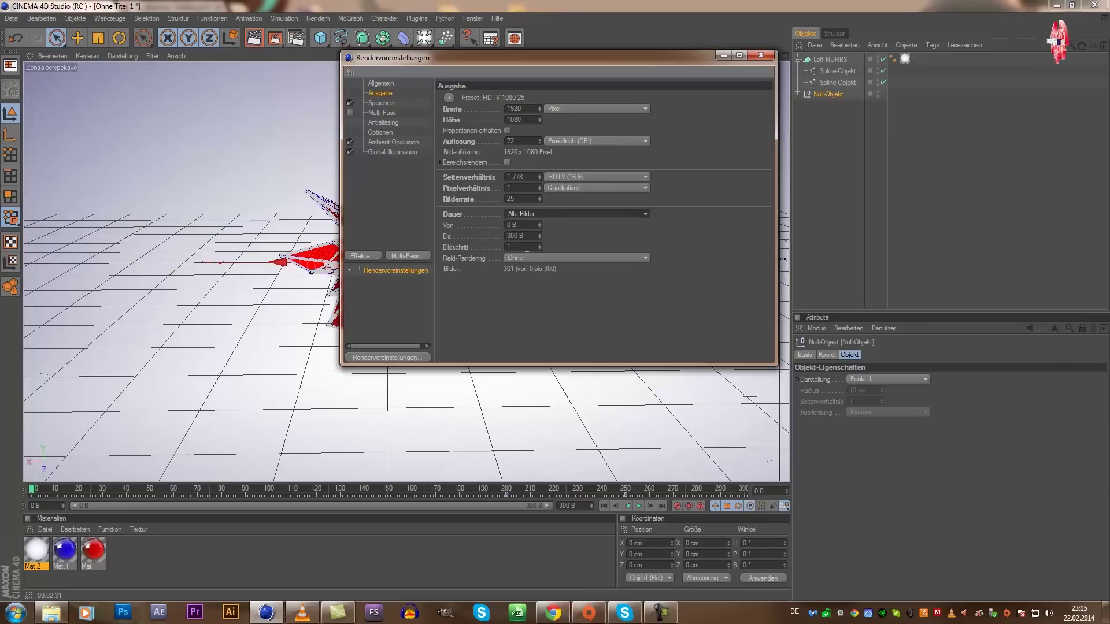
click(383, 102)
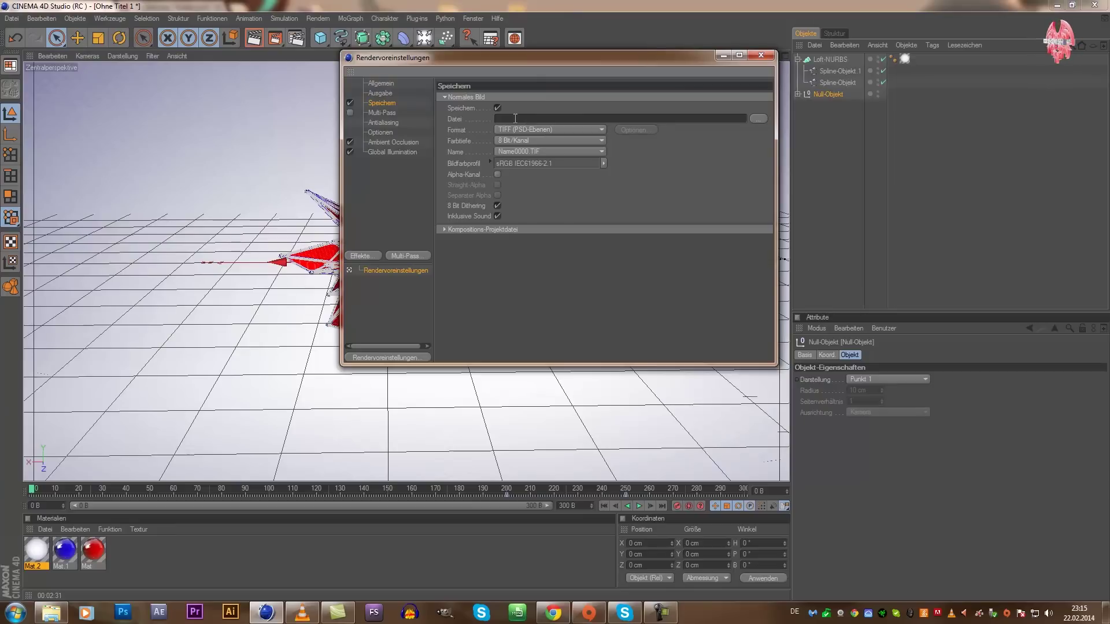
Review the Speichern format list and Multi-Pass settings without changing them.
click(522, 132)
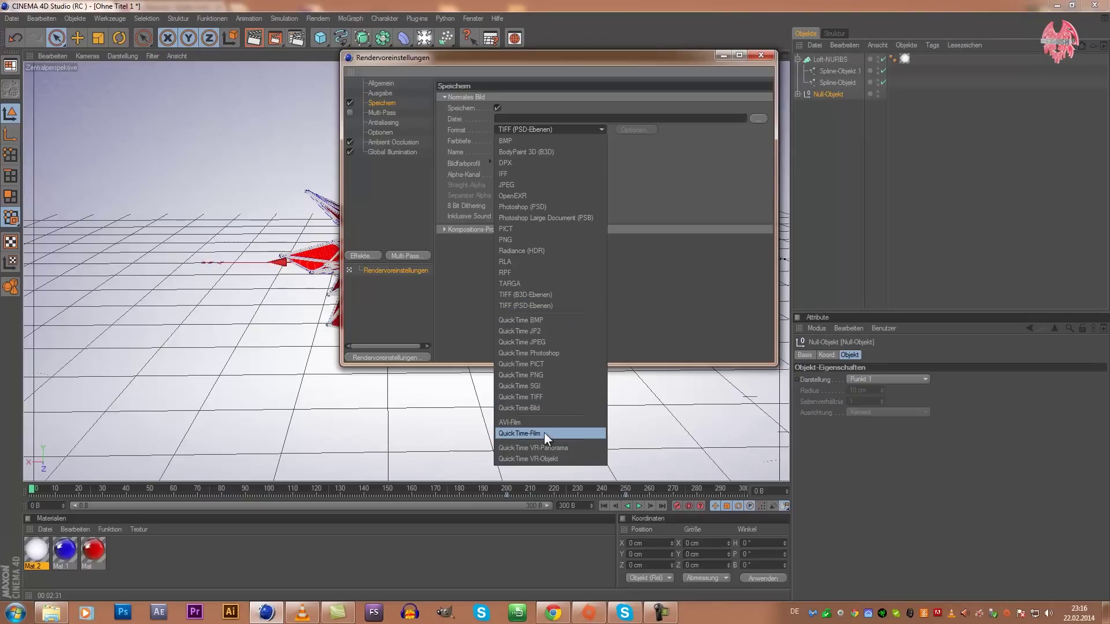
click(698, 311)
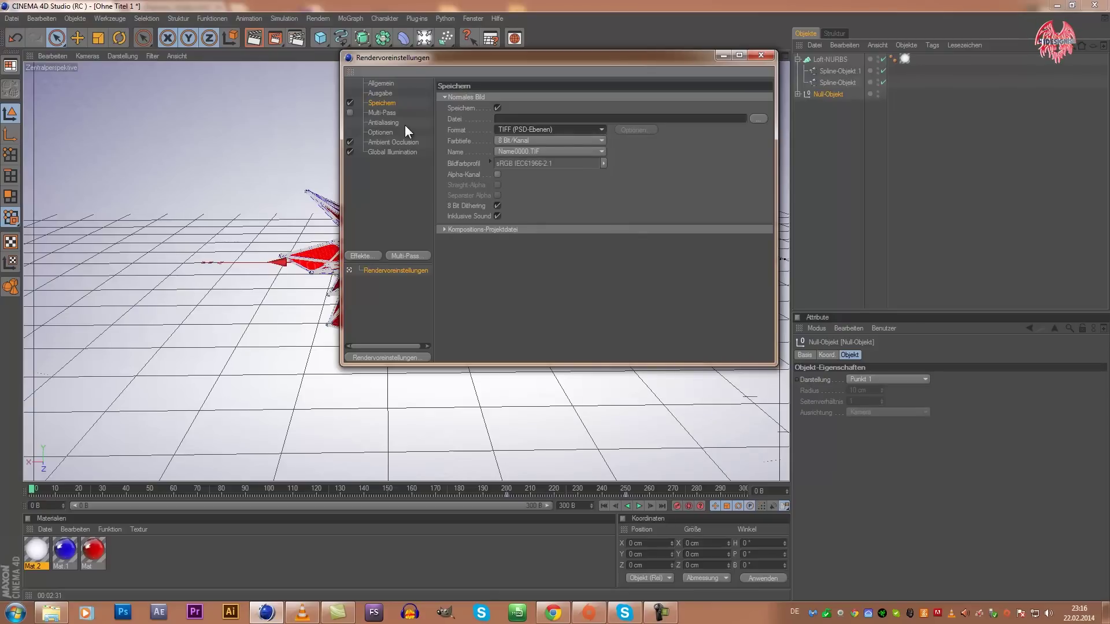
click(380, 113)
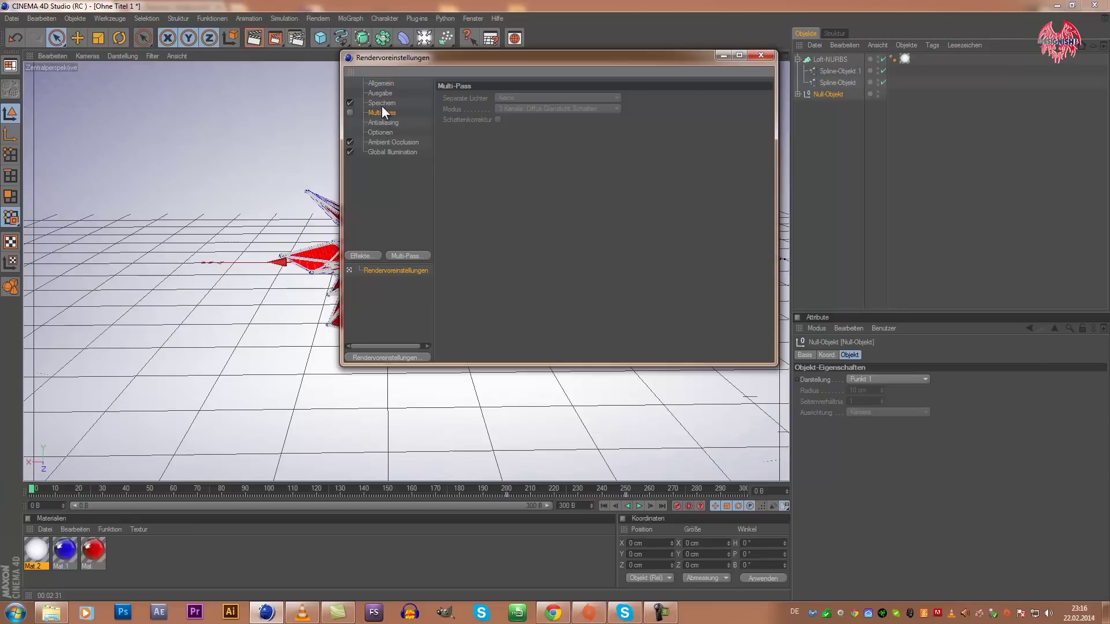
click(383, 104)
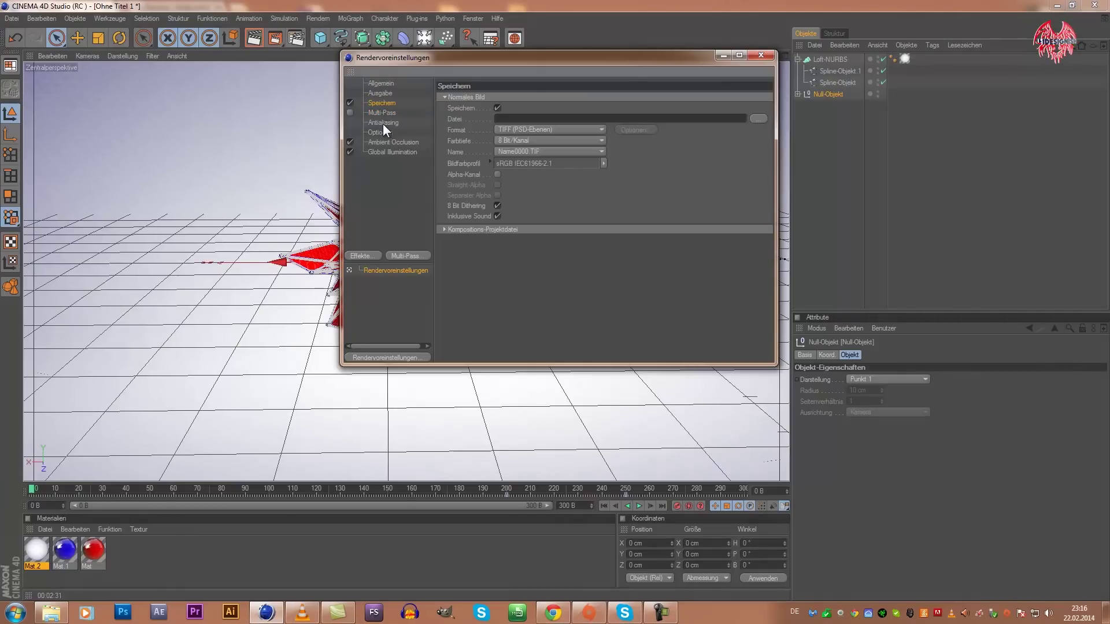
Set antialiasing to Bestes with the Animation filter and close Render Settings.
click(382, 123)
click(559, 96)
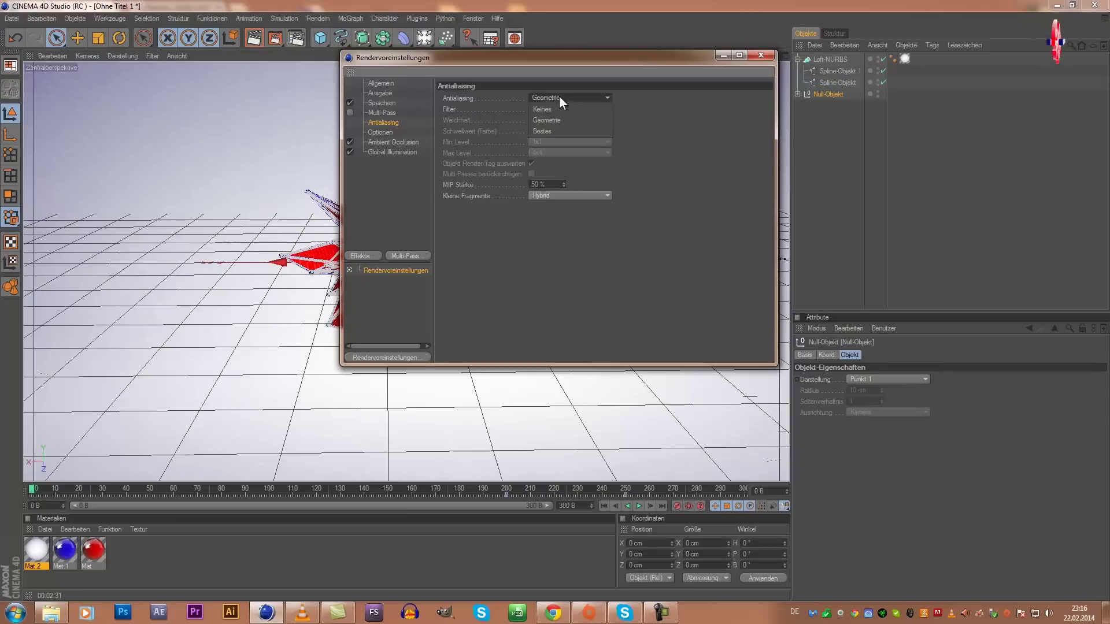
click(570, 126)
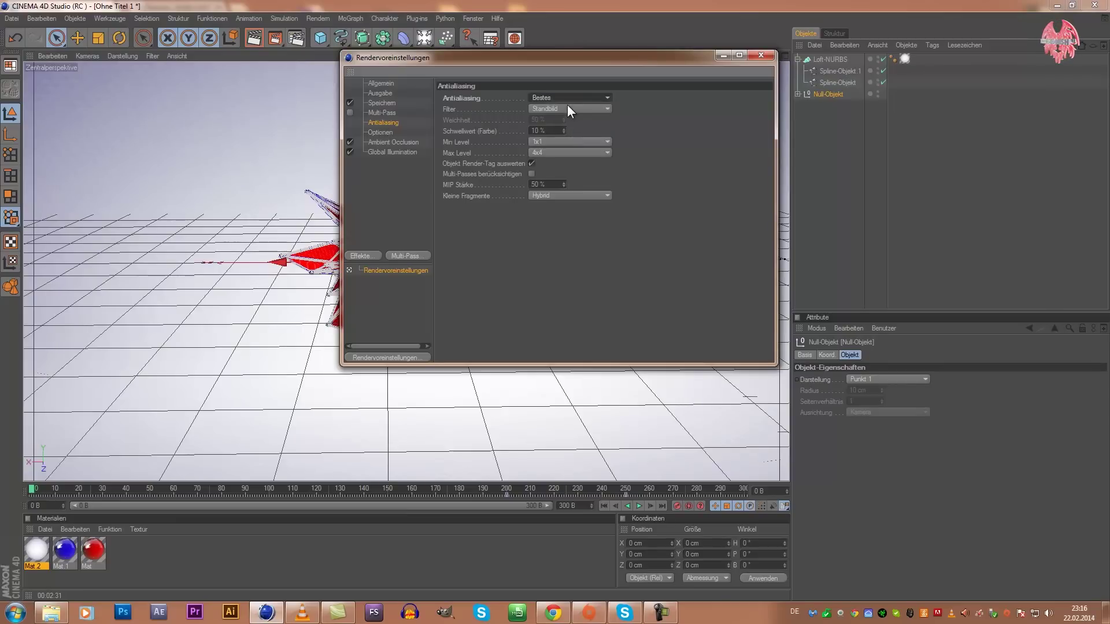
click(567, 108)
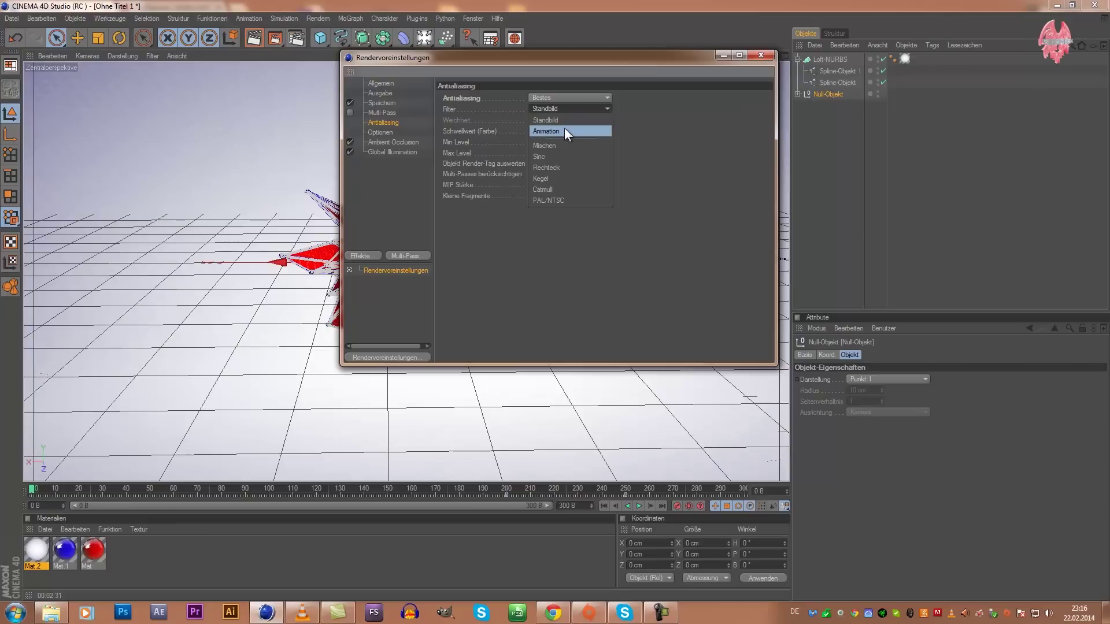
click(566, 132)
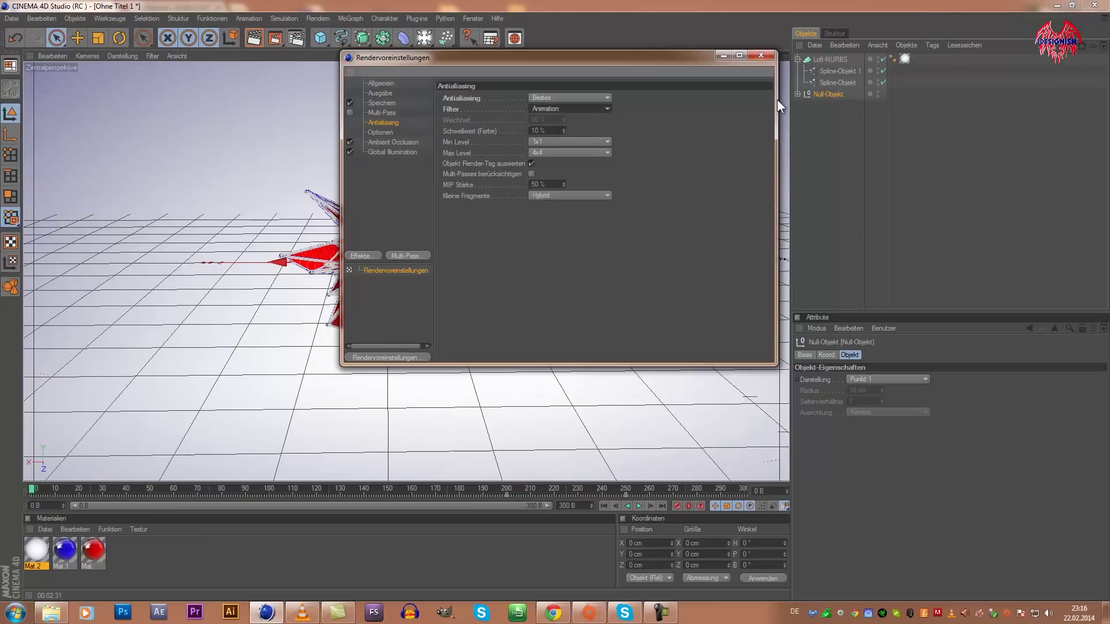
click(769, 57)
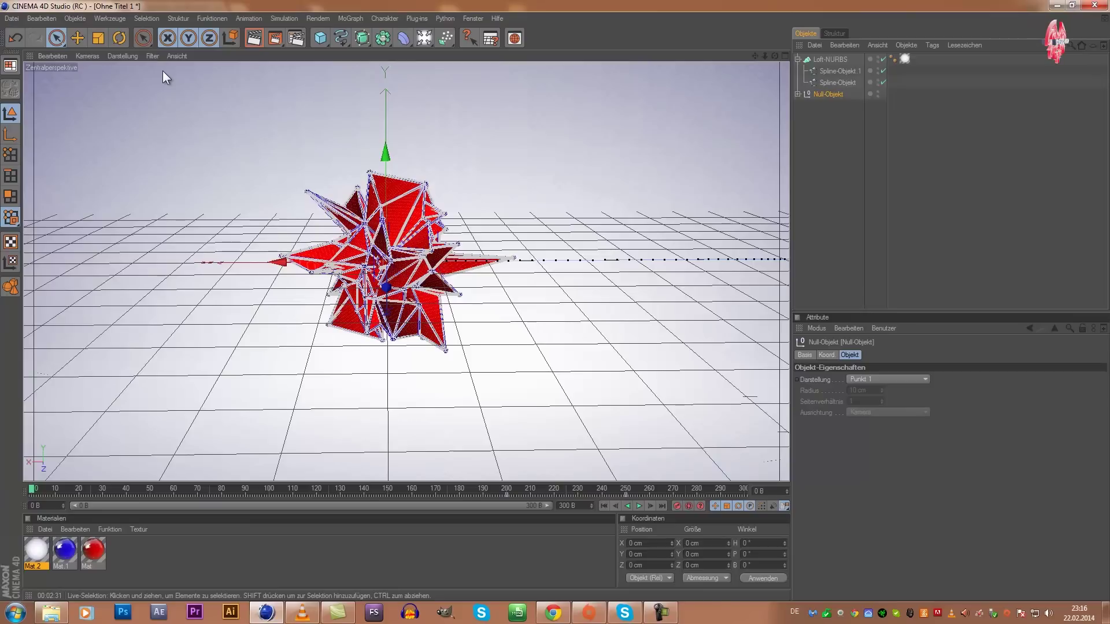
click(278, 44)
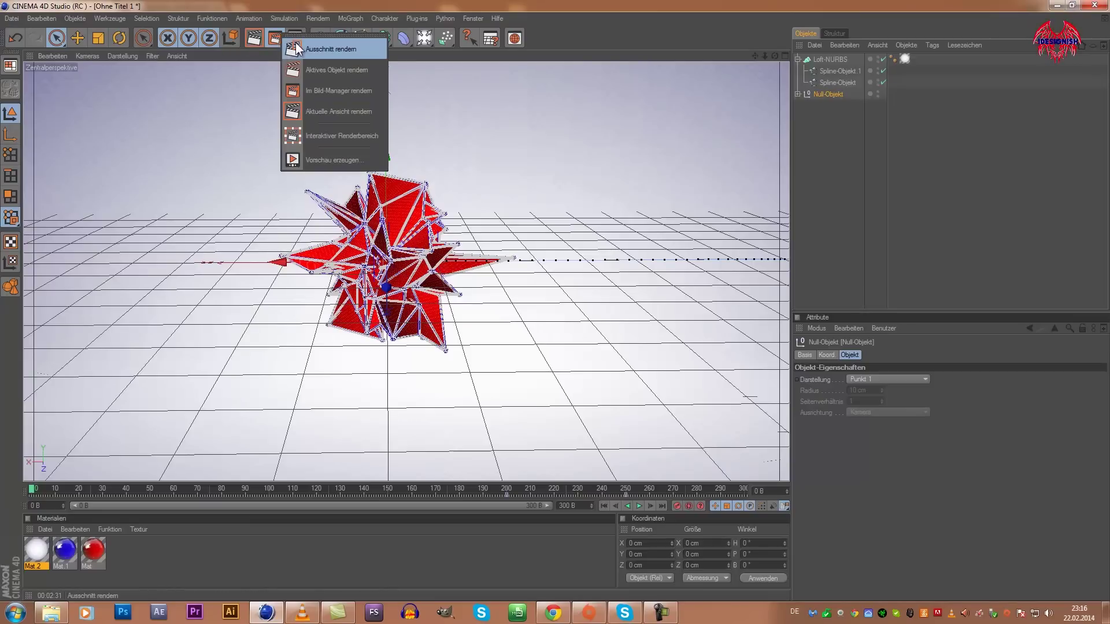
click(657, 45)
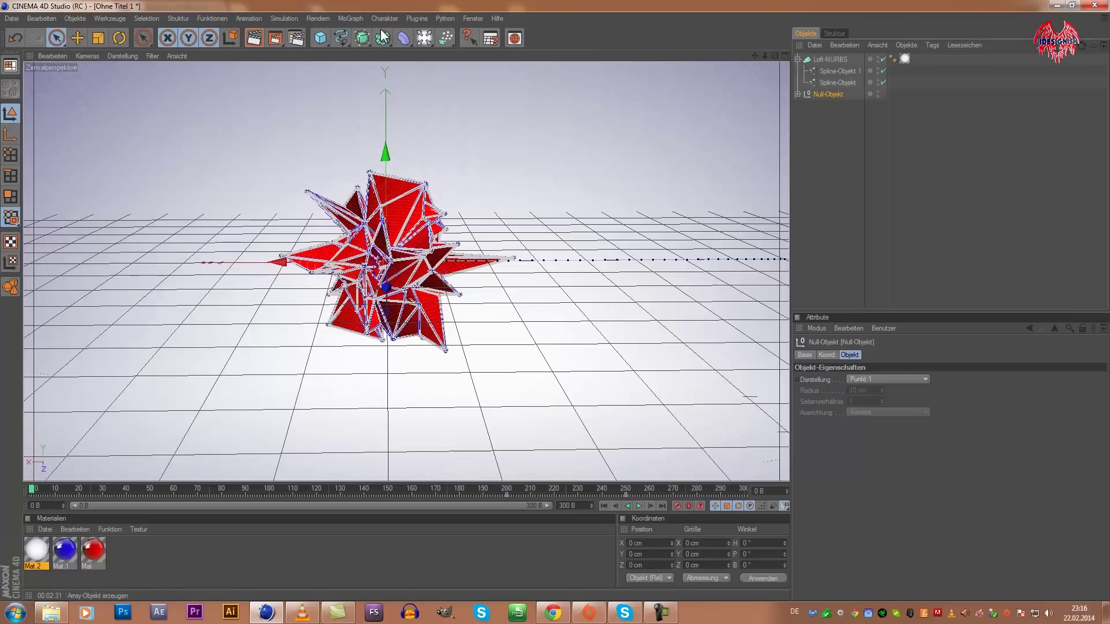
click(329, 19)
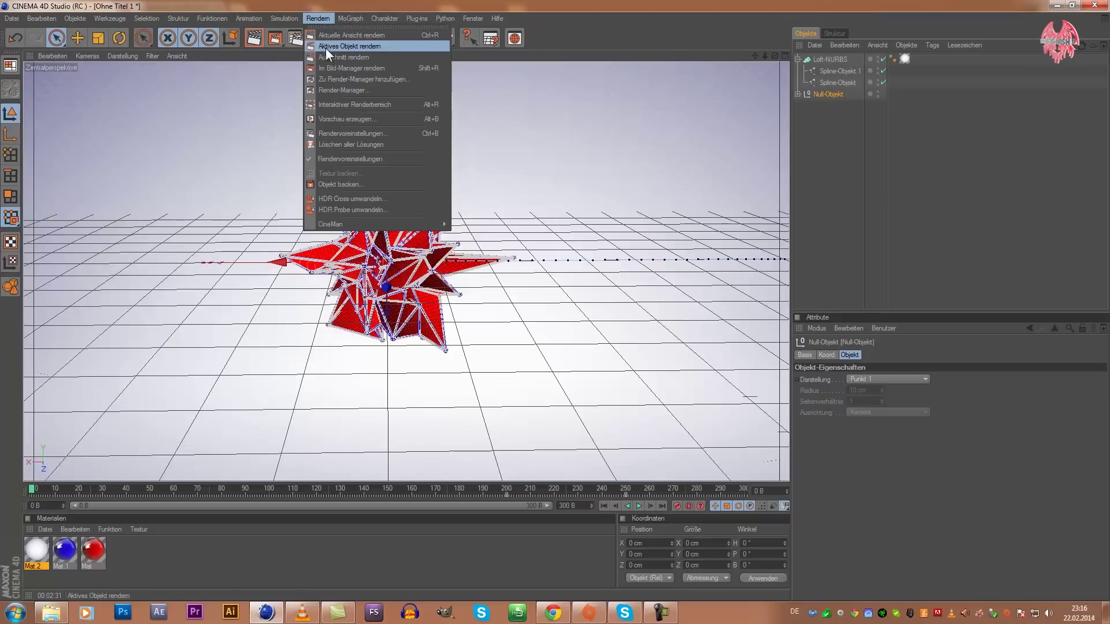
click(341, 79)
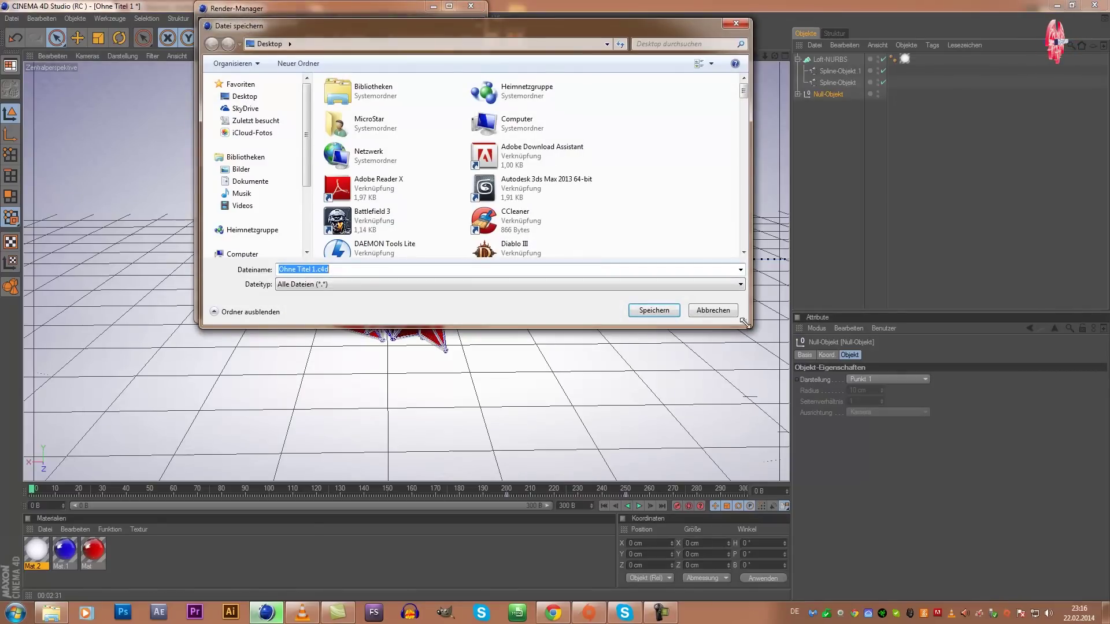
click(731, 311)
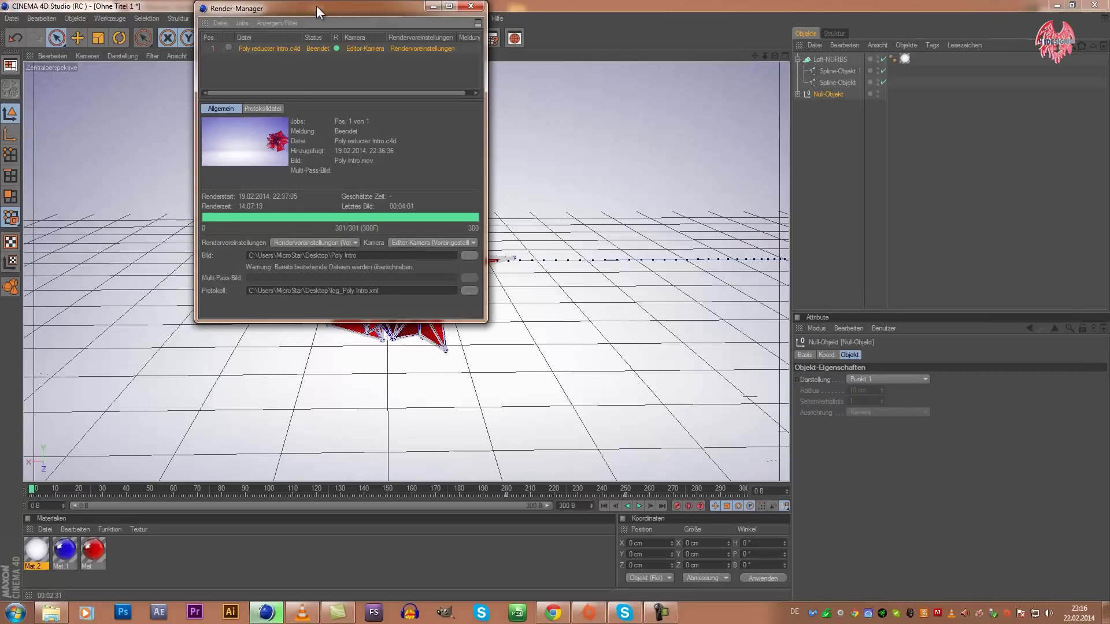
drag(316, 6, 387, 118)
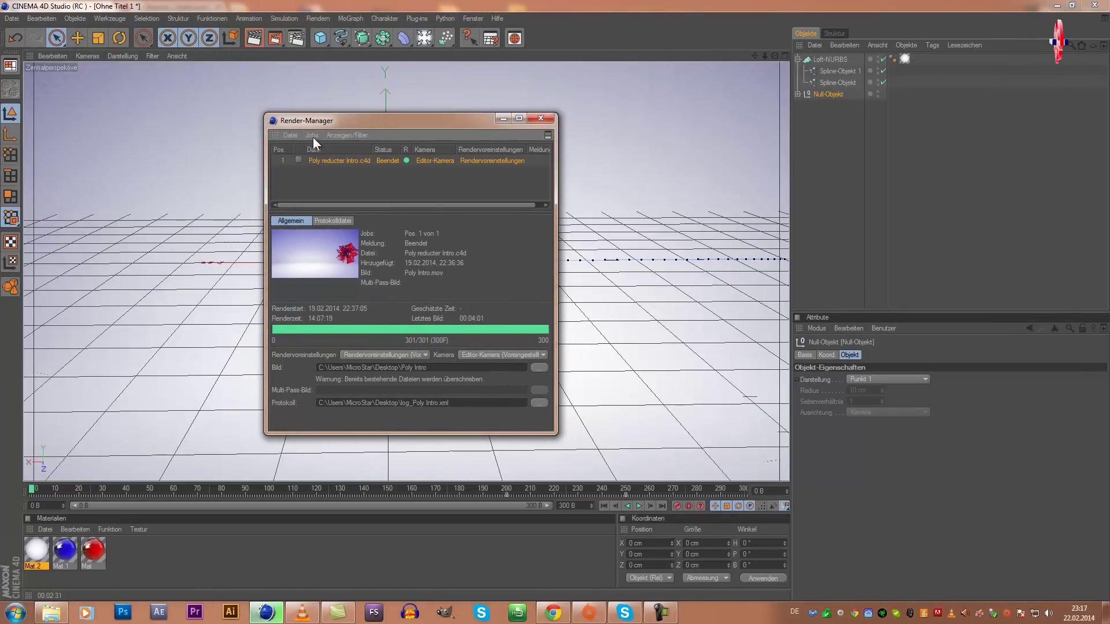
click(312, 136)
click(320, 152)
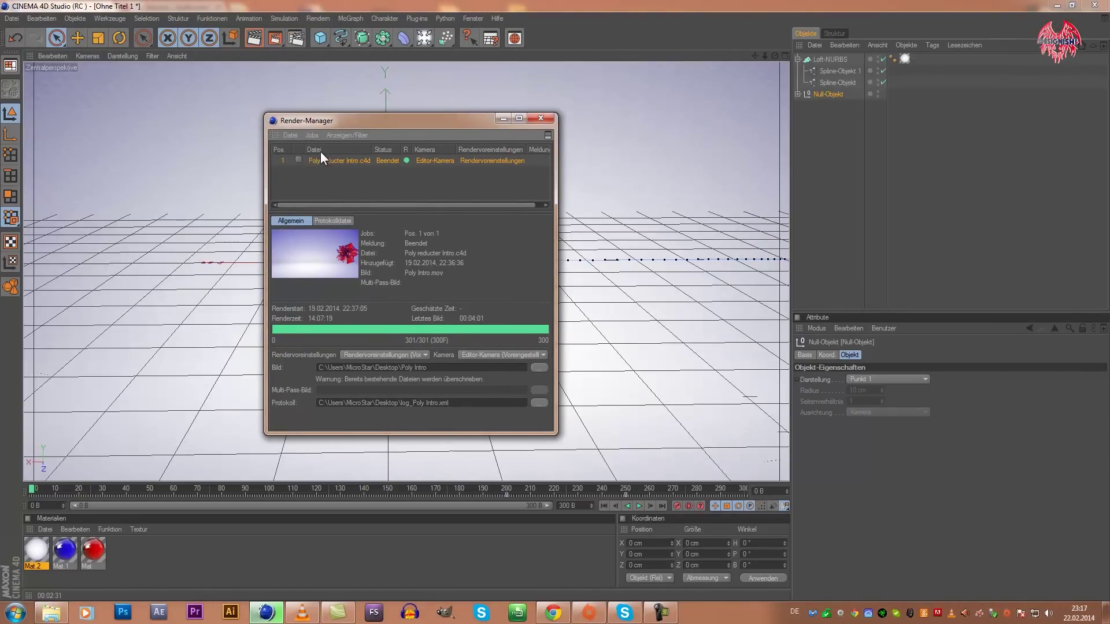
click(312, 137)
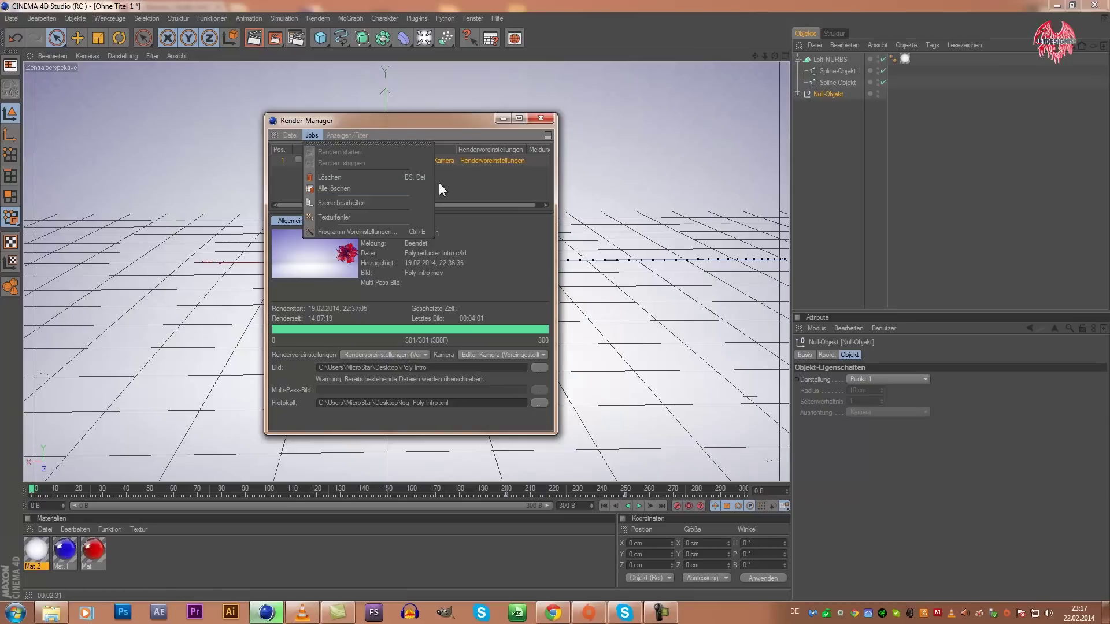
click(462, 181)
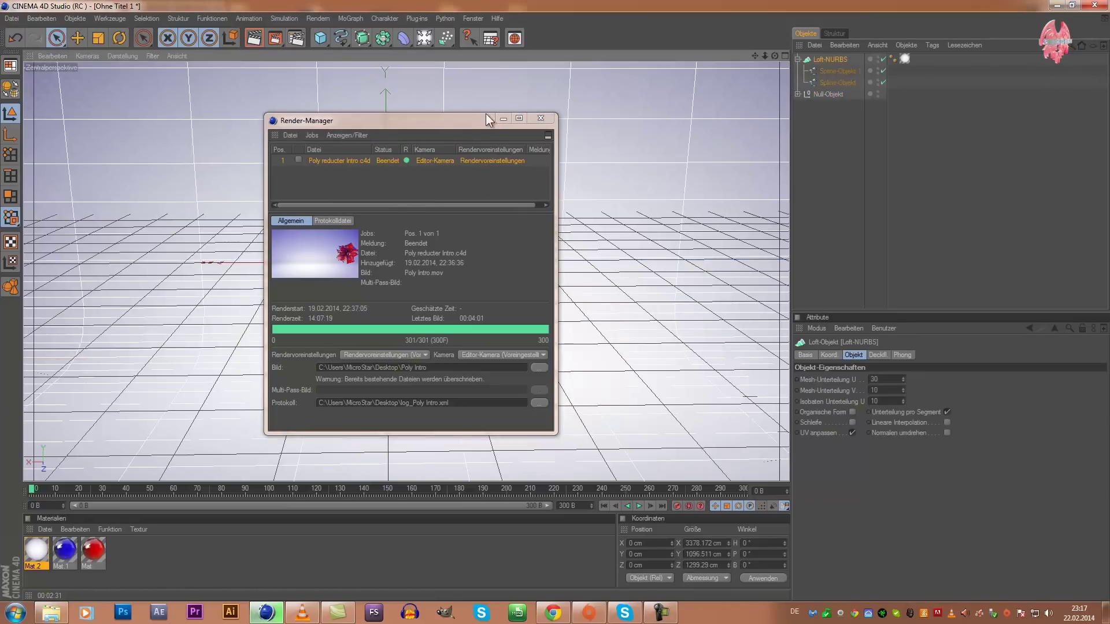
mouse_move(445, 124)
mouse_down()
mouse_move(594, 57)
mouse_move(497, 126)
mouse_move(404, 116)
mouse_move(459, 158)
mouse_move(590, 199)
mouse_move(411, 140)
mouse_move(403, 109)
mouse_up()
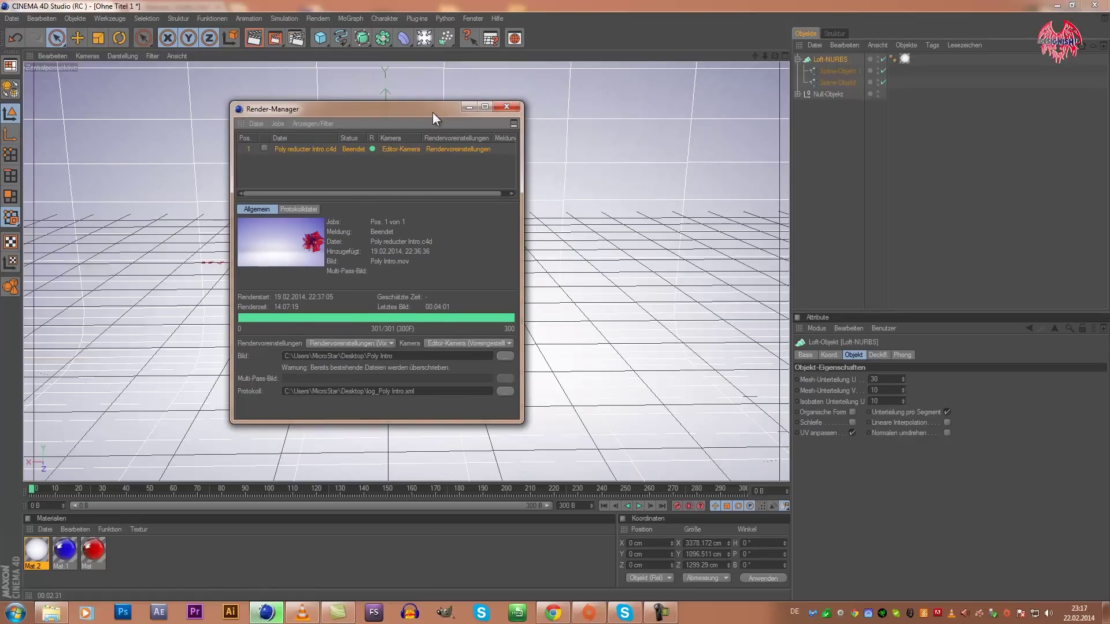
drag(432, 112, 574, 95)
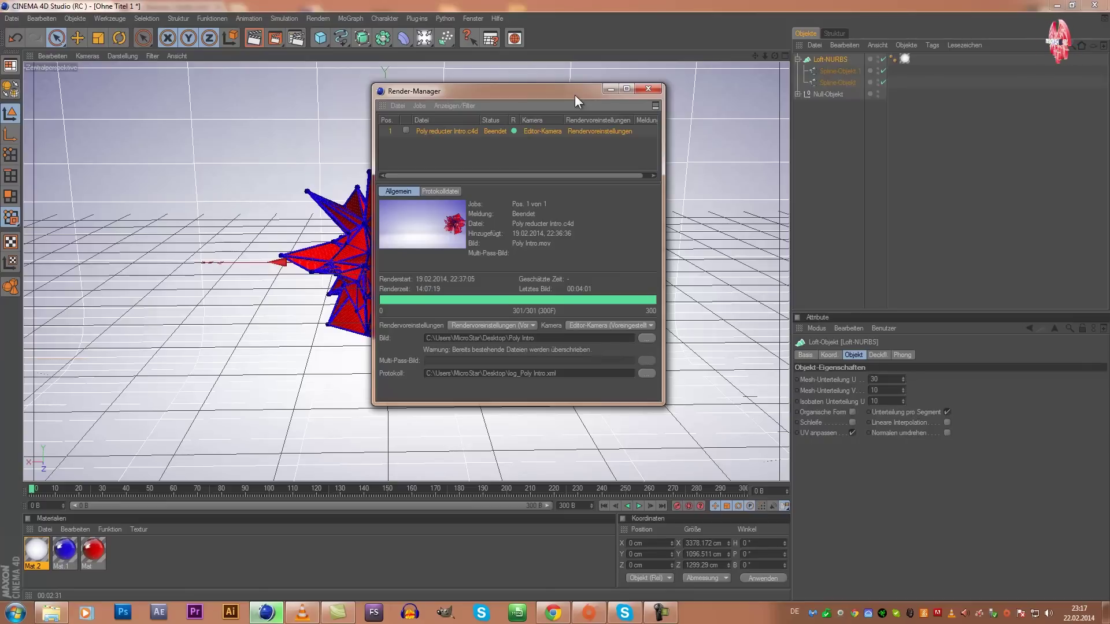
drag(575, 95, 584, 84)
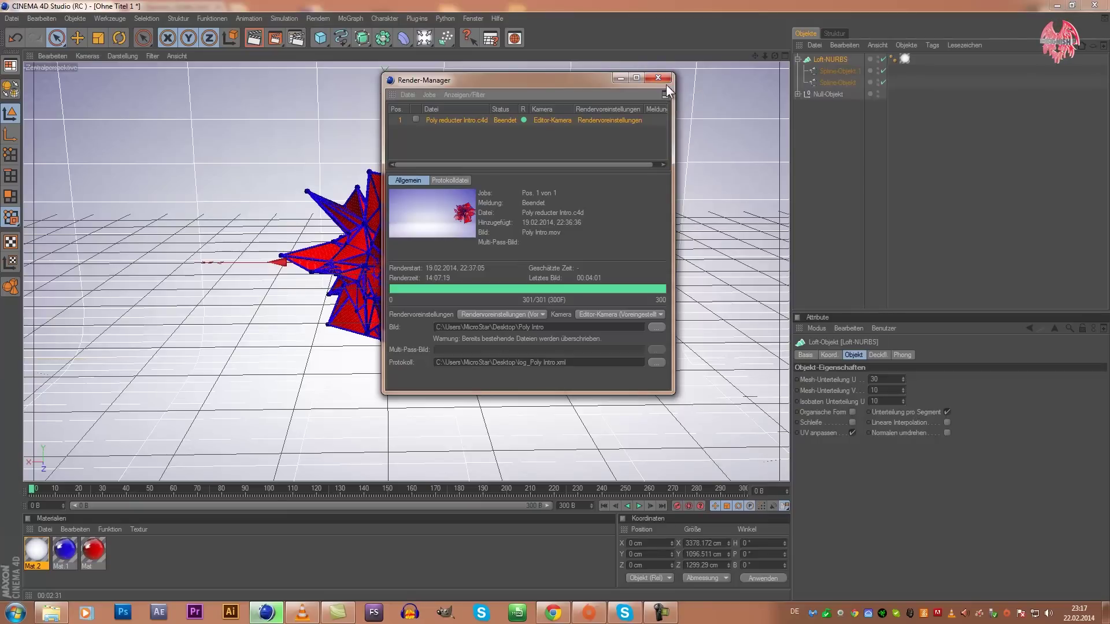
click(664, 82)
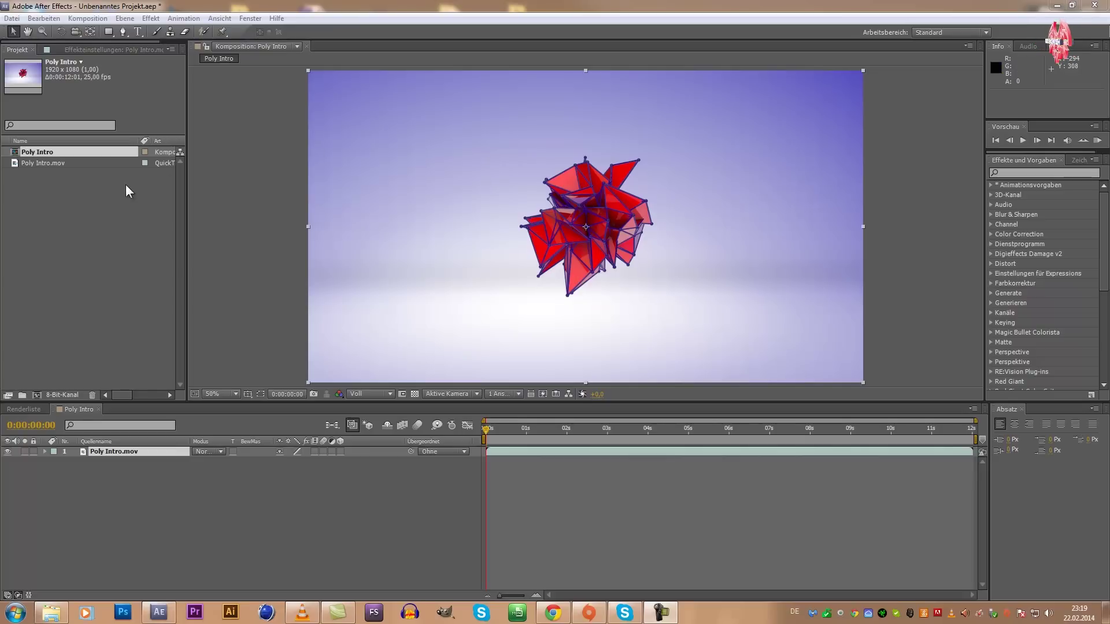
Select the Poly Intro.mov footage item in the Project panel.
click(109, 155)
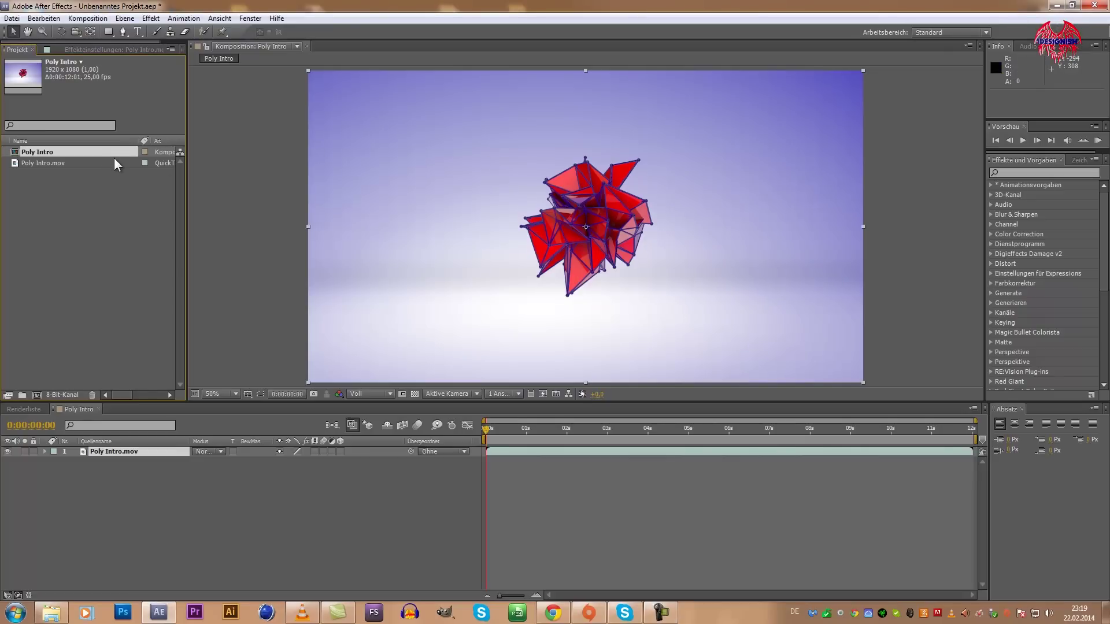
click(115, 163)
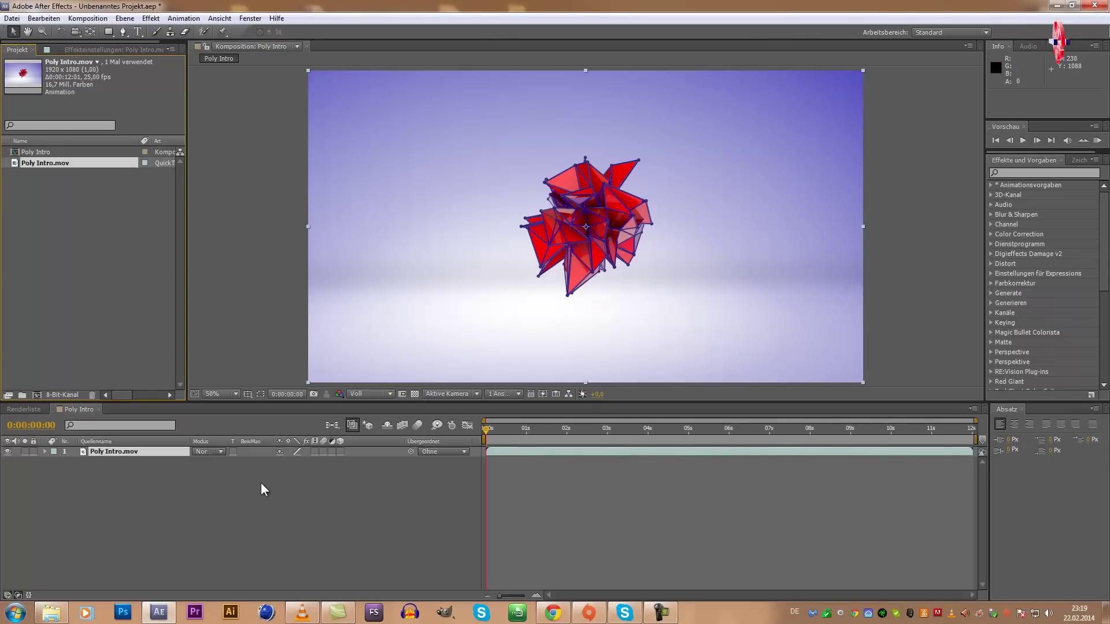
Create a black, composition-sized solid named Flares via Neu > Farbfläche.
right_click(167, 491)
mouse_move(260, 379)
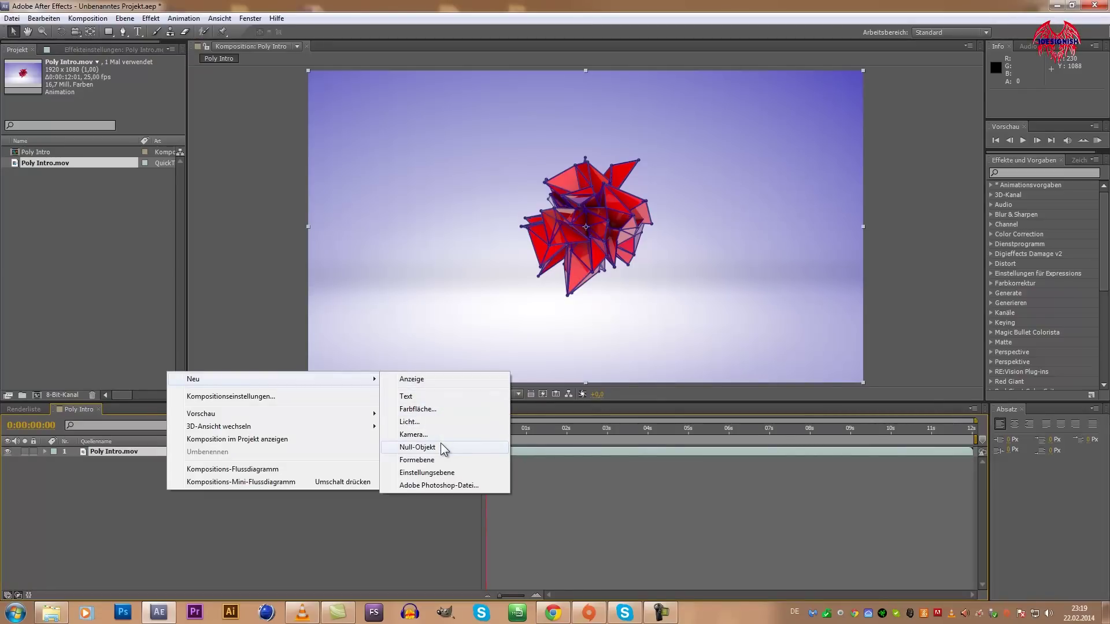
click(450, 404)
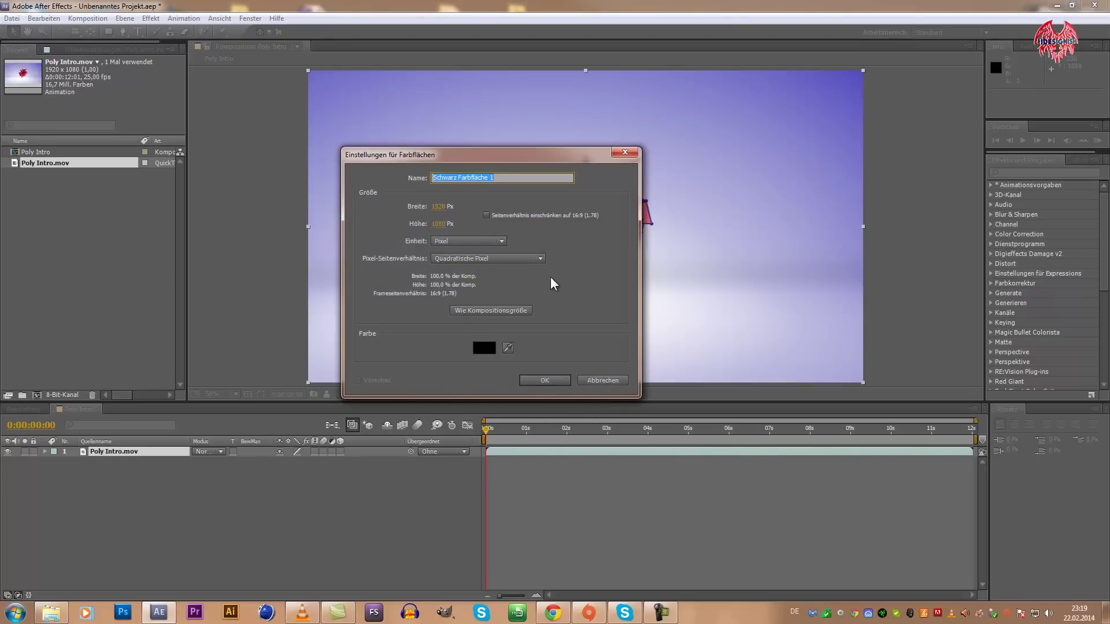
text(Flares)
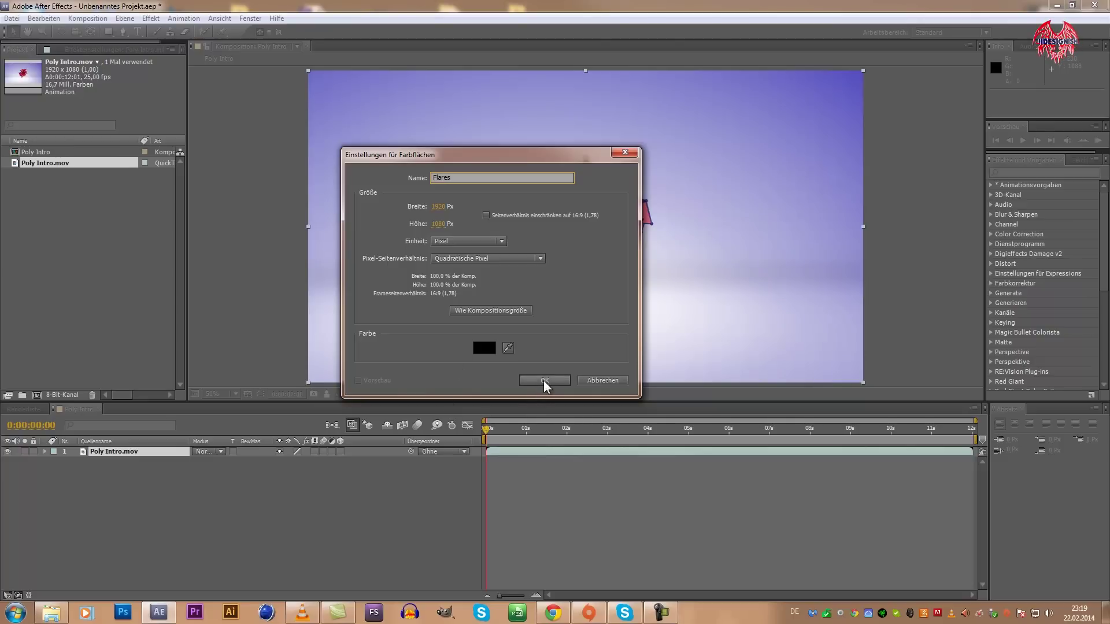
click(518, 311)
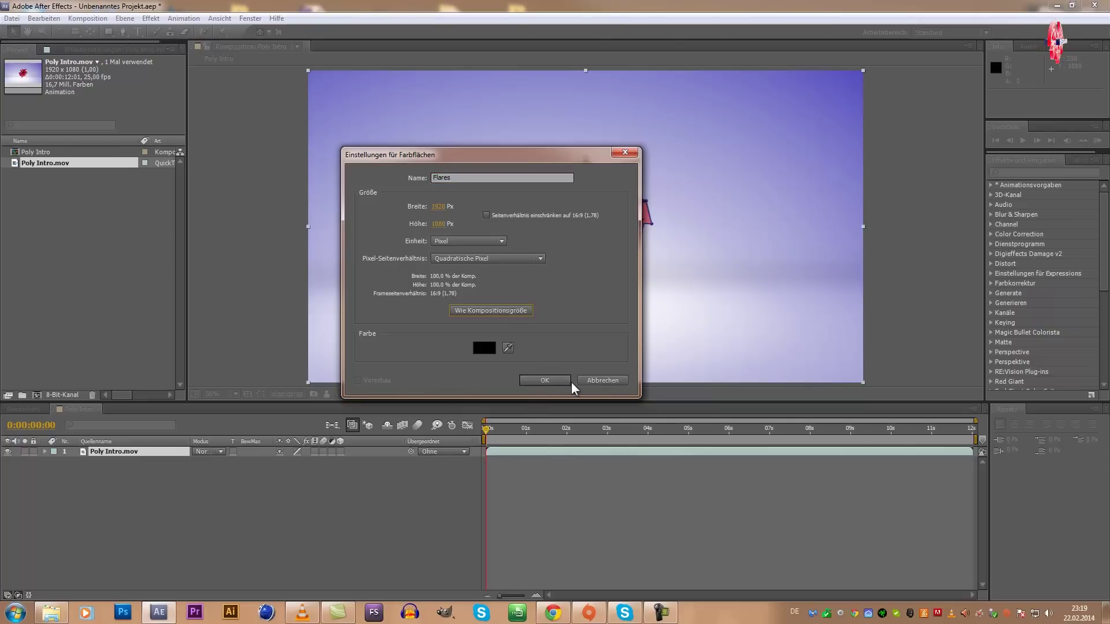
click(541, 381)
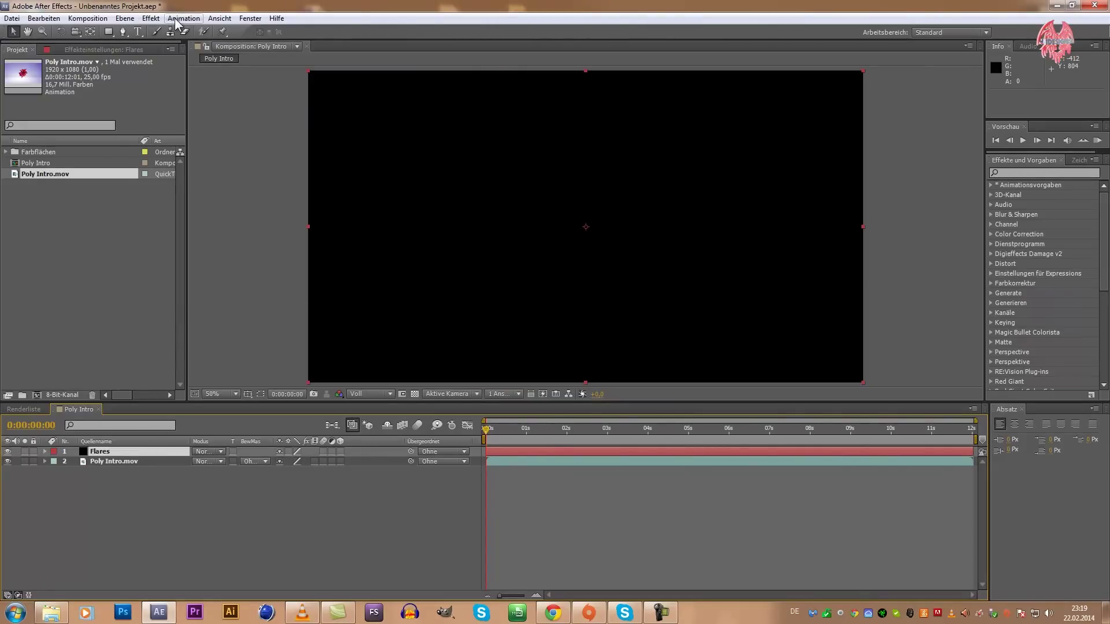
Apply Video Copilot Optical Flares to the Flares layer.
click(1025, 163)
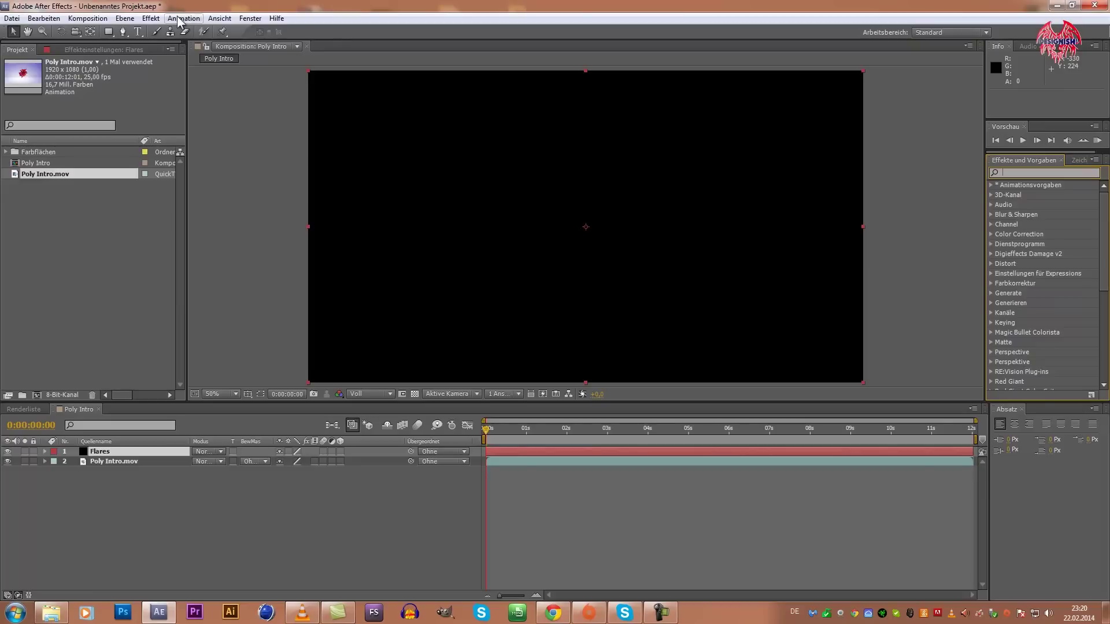
click(151, 17)
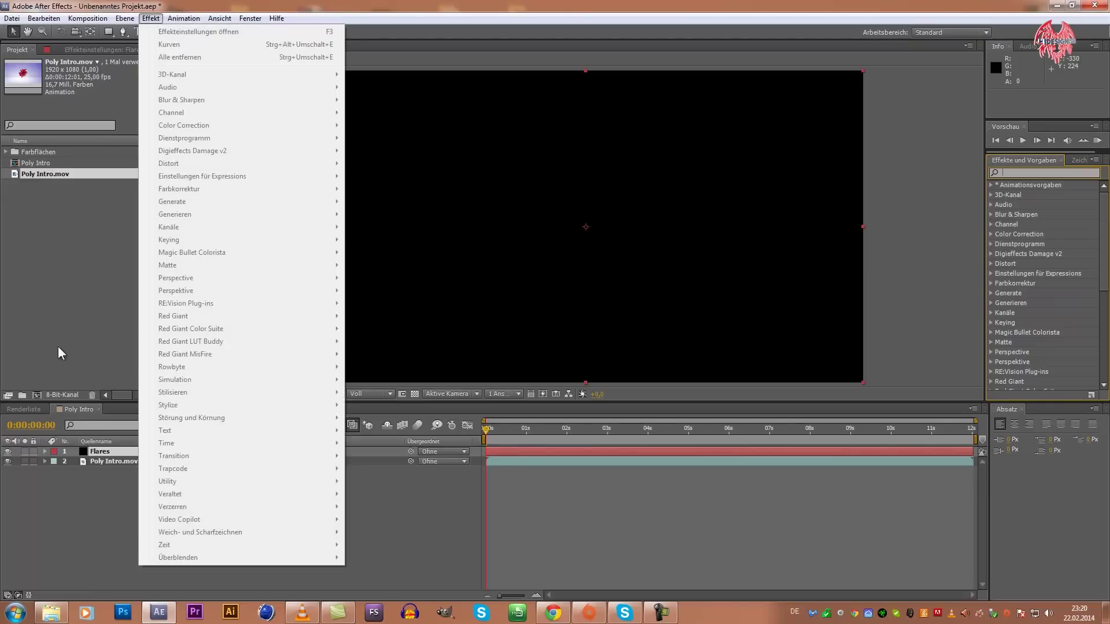
click(57, 352)
click(131, 451)
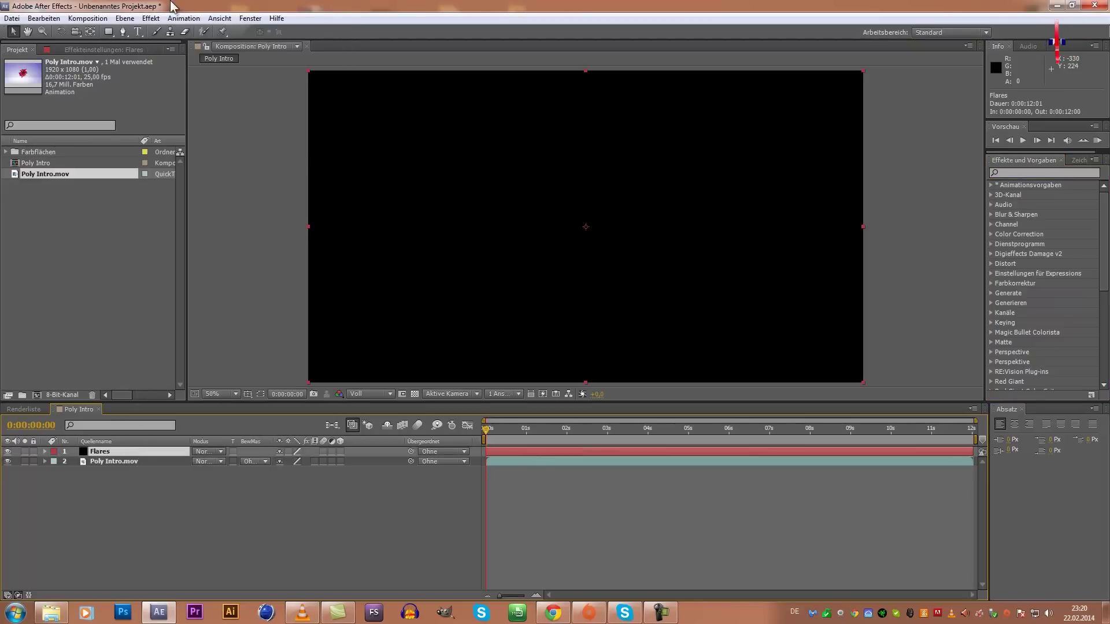
click(150, 18)
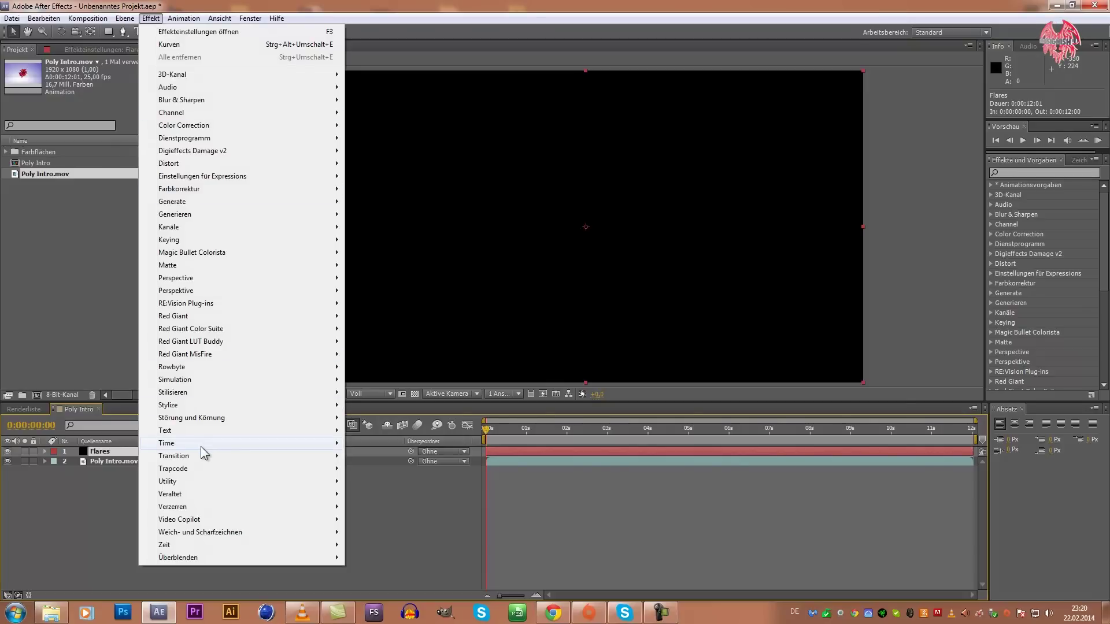
mouse_move(178, 519)
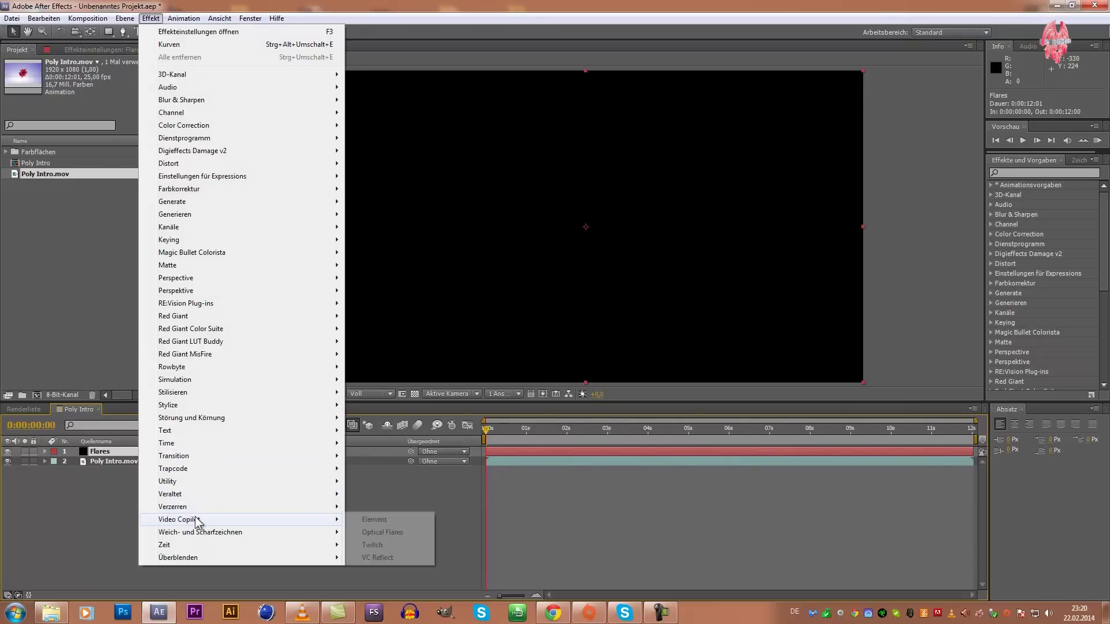
click(387, 532)
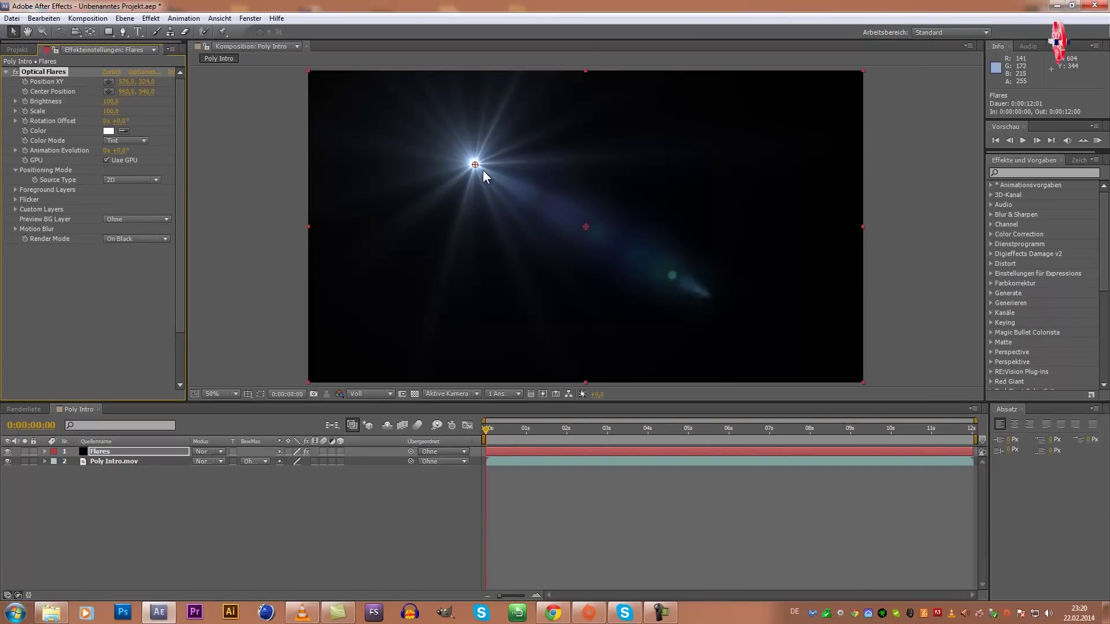
Drag the flare centre toward the upper left of the frame.
mouse_move(474, 164)
mouse_down()
mouse_move(381, 250)
mouse_move(330, 98)
mouse_move(433, 165)
mouse_move(414, 141)
mouse_up()
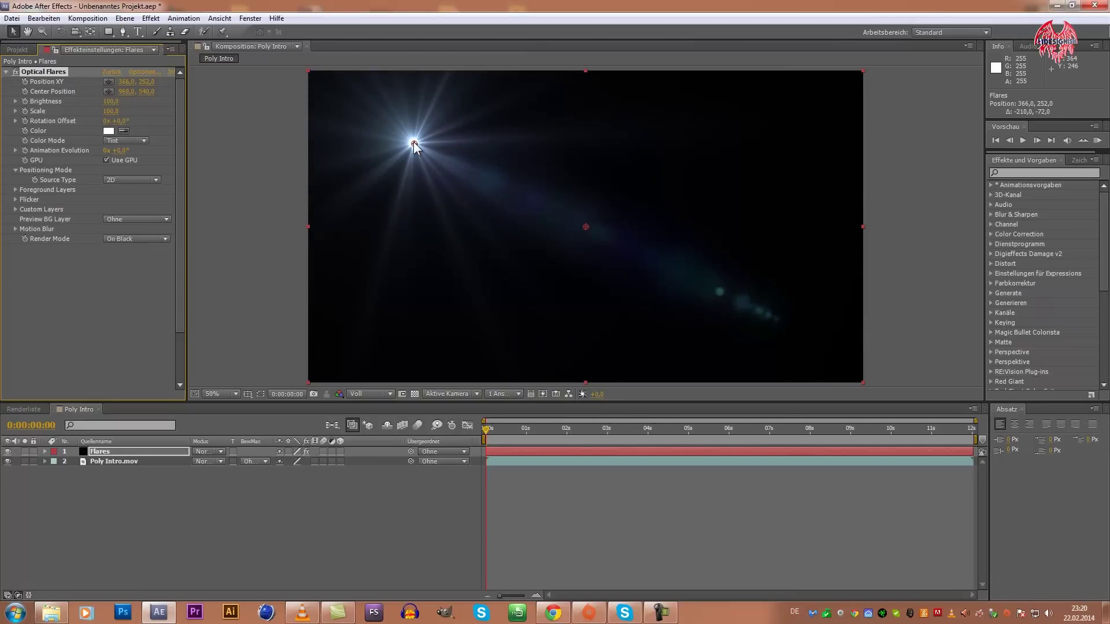
drag(414, 142, 409, 143)
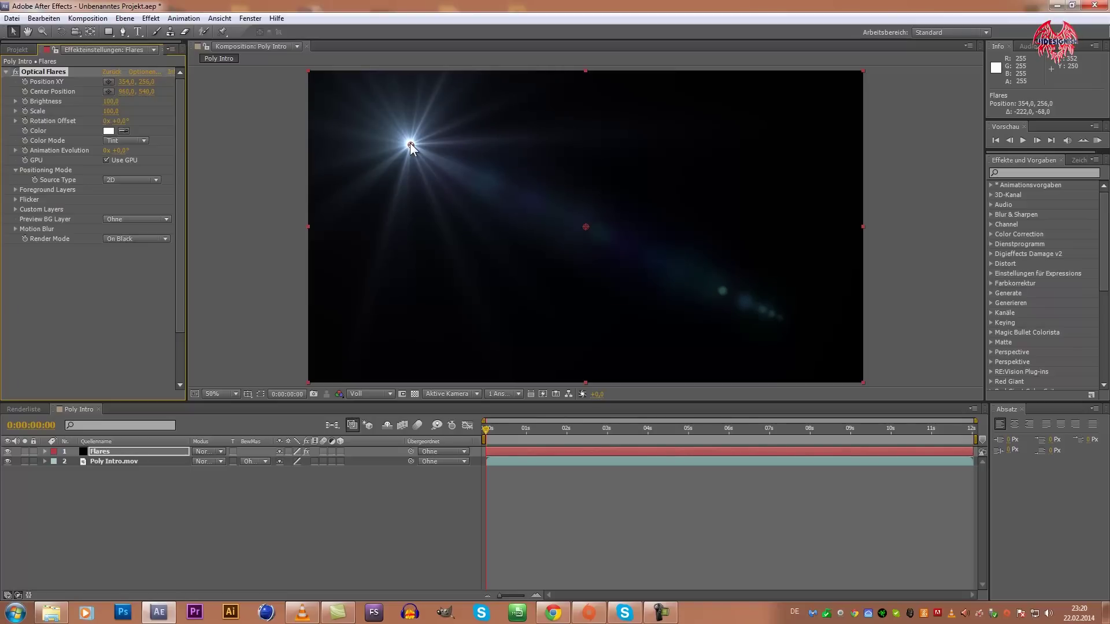
click(410, 144)
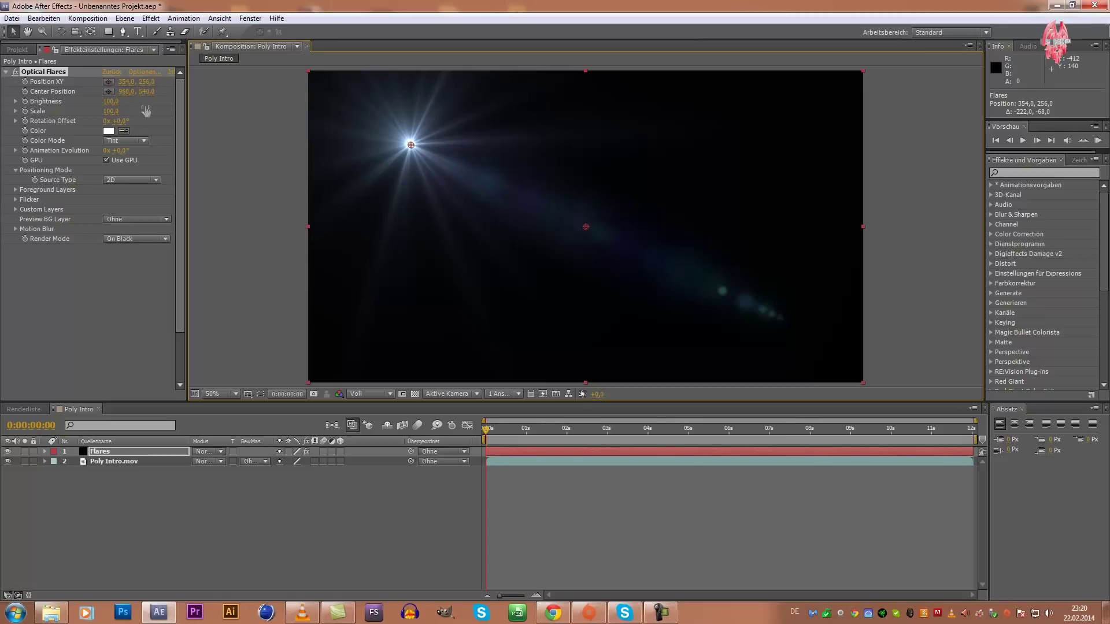
click(133, 73)
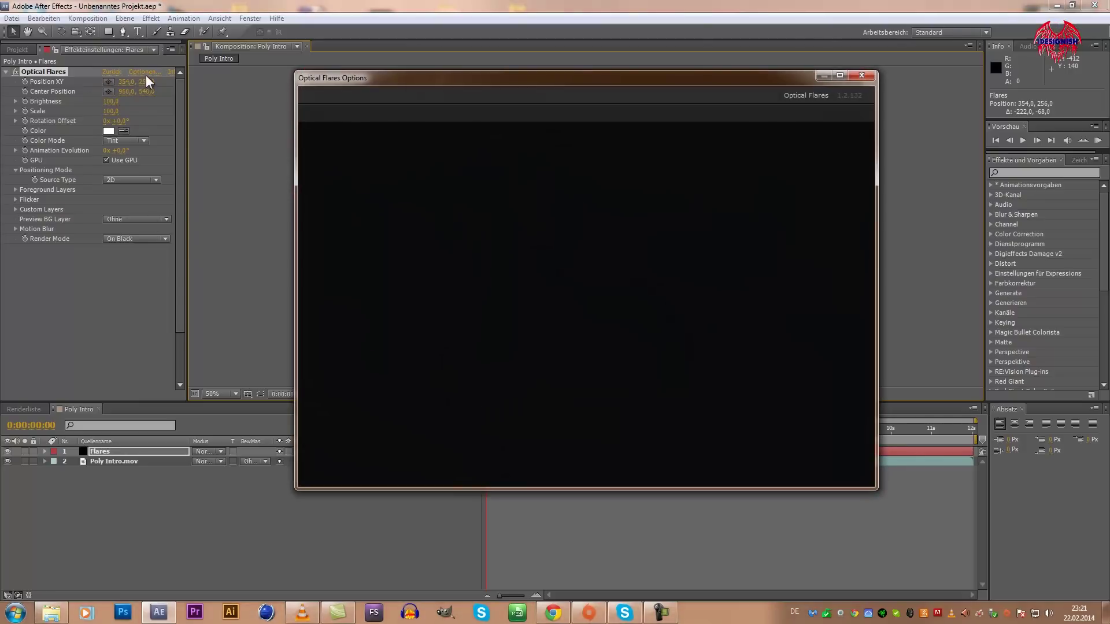
Load the Motion Graphics Cool Flare preset in the Optical Flares browser and confirm.
drag(506, 77, 466, 42)
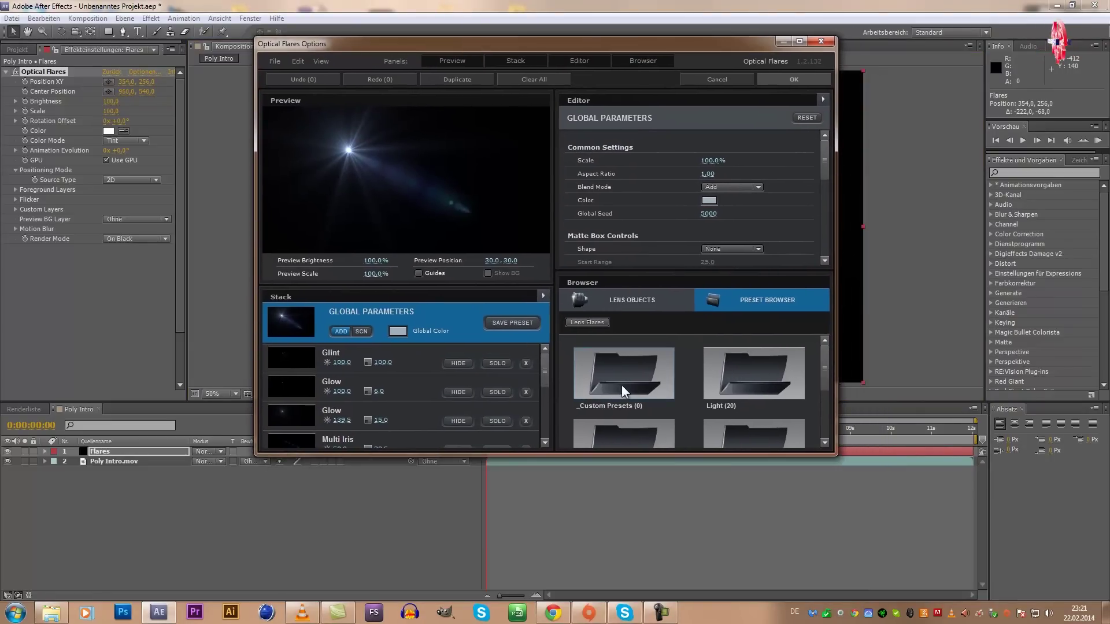
scroll(699, 414, down, 2)
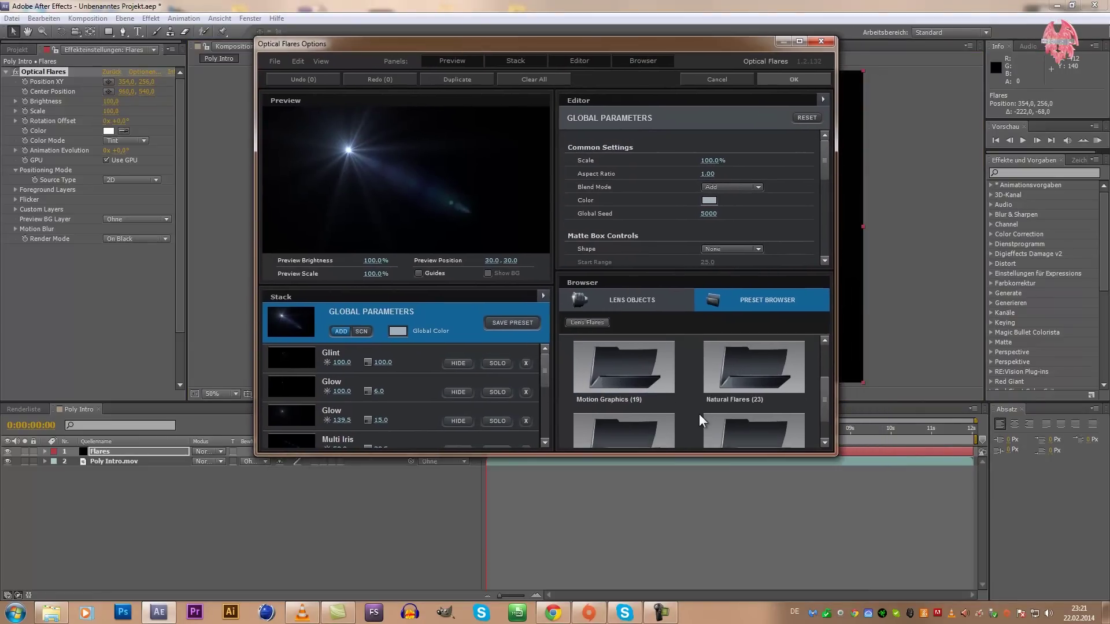
click(648, 363)
scroll(685, 410, down, 1)
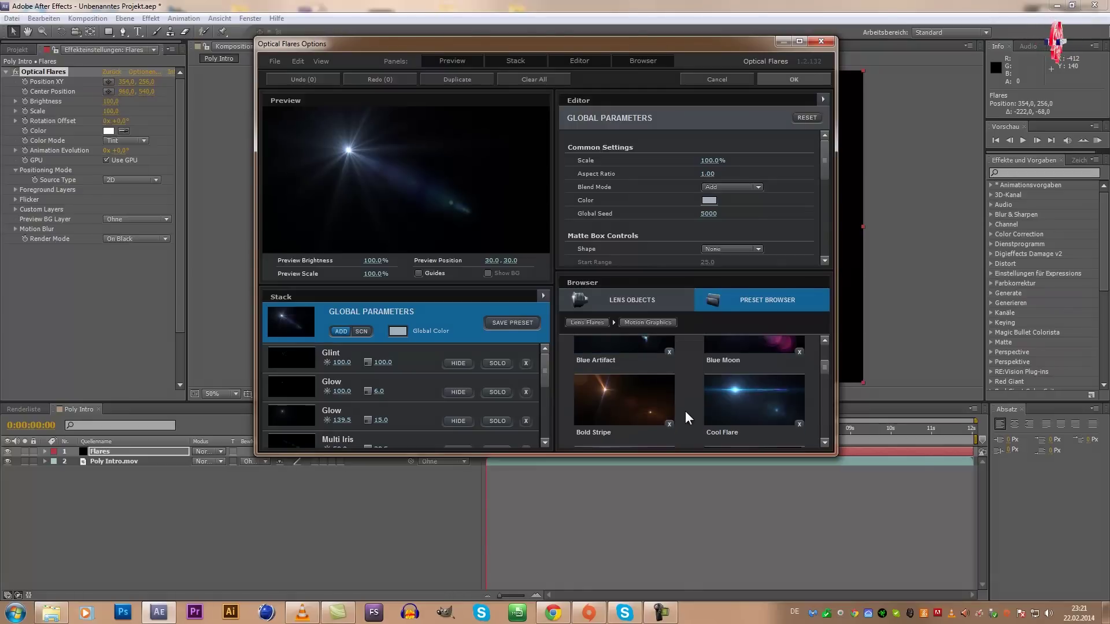
scroll(685, 410, down, 1)
click(744, 361)
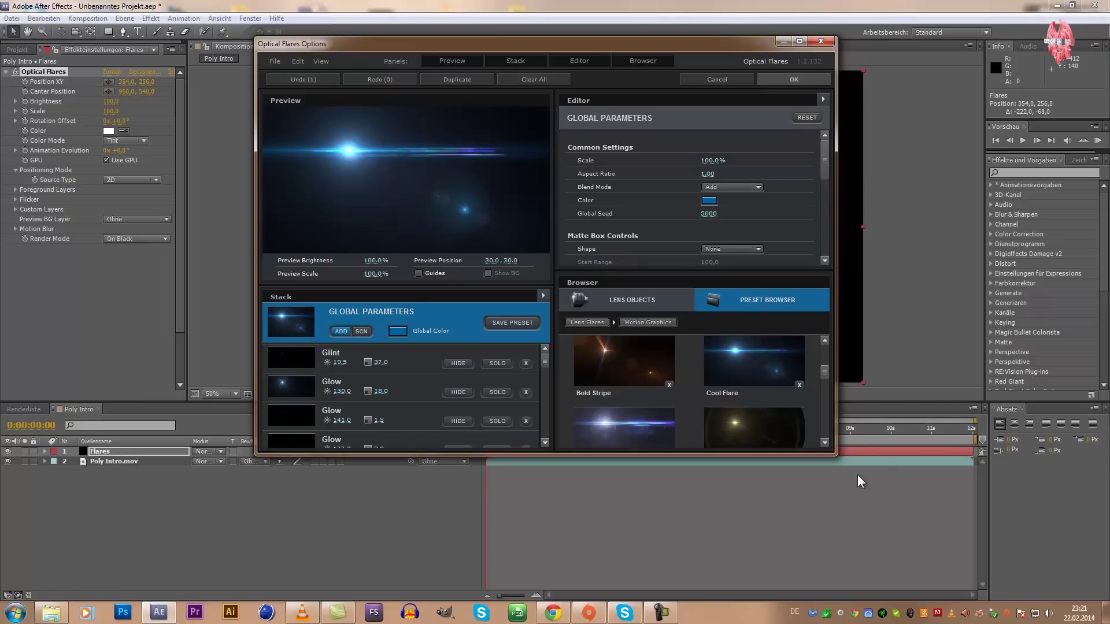
click(773, 383)
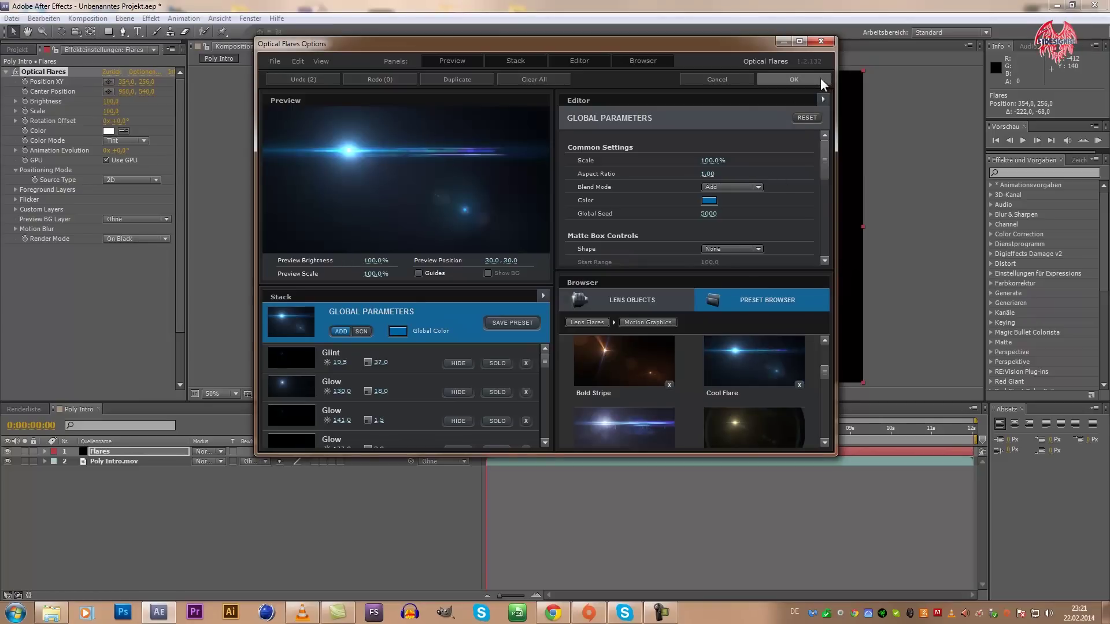
click(821, 78)
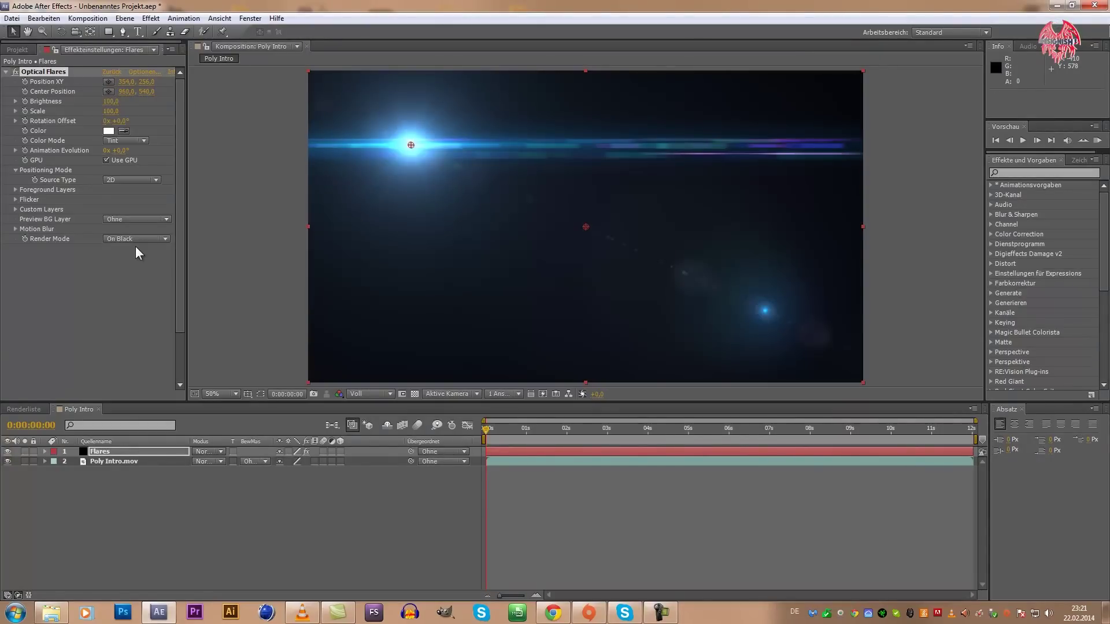
Set Render Mode to On Transparent and place the flare on the left frame edge.
click(156, 239)
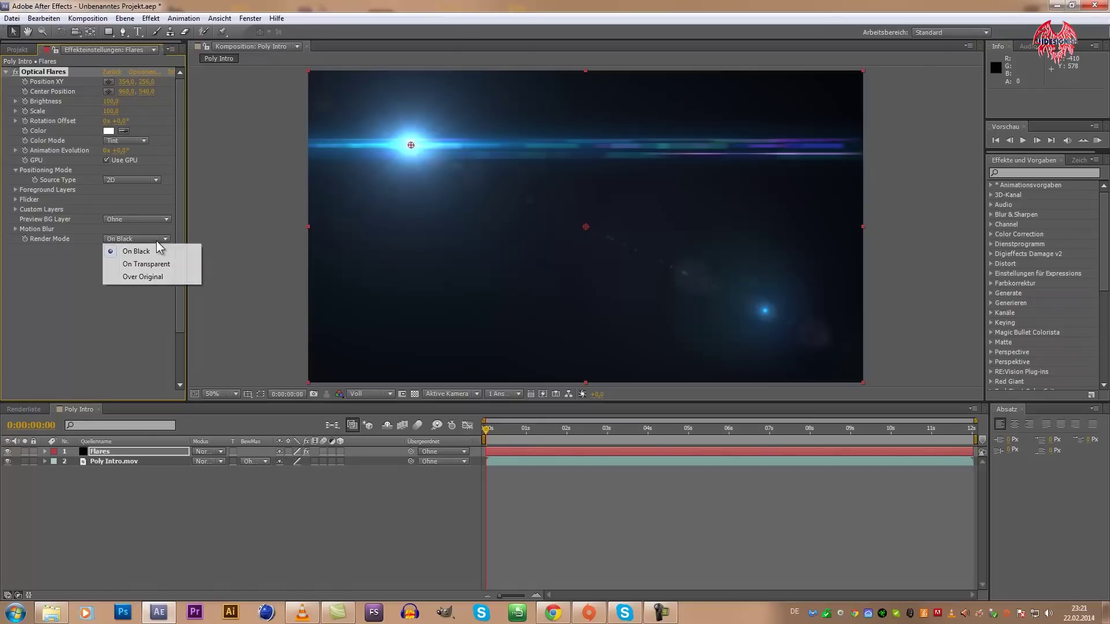
click(60, 264)
click(118, 239)
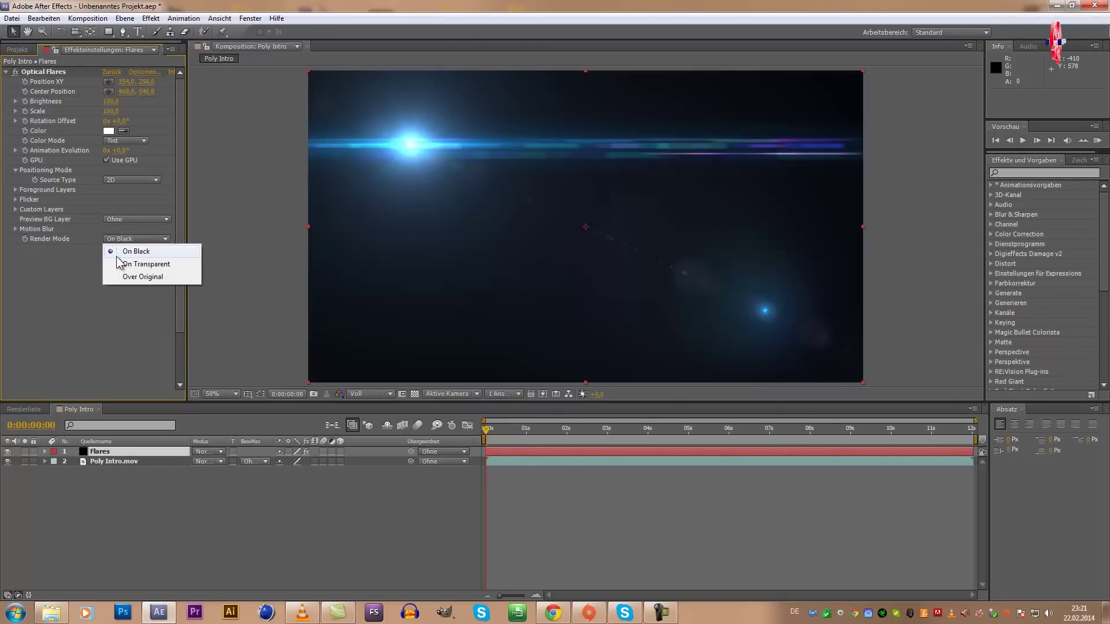
click(123, 265)
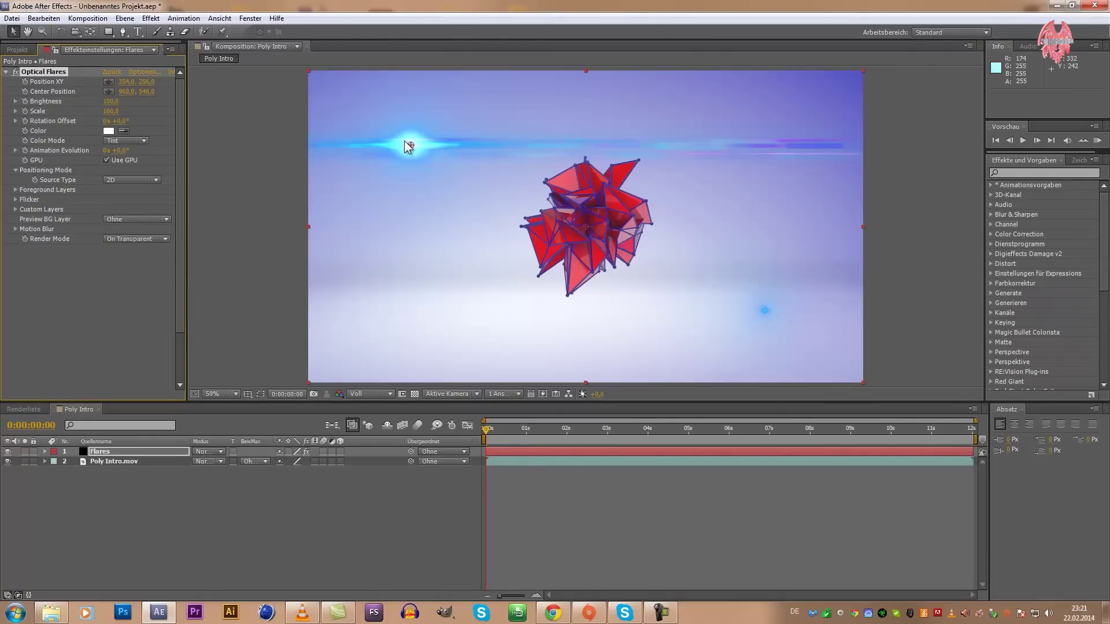
drag(410, 147, 302, 120)
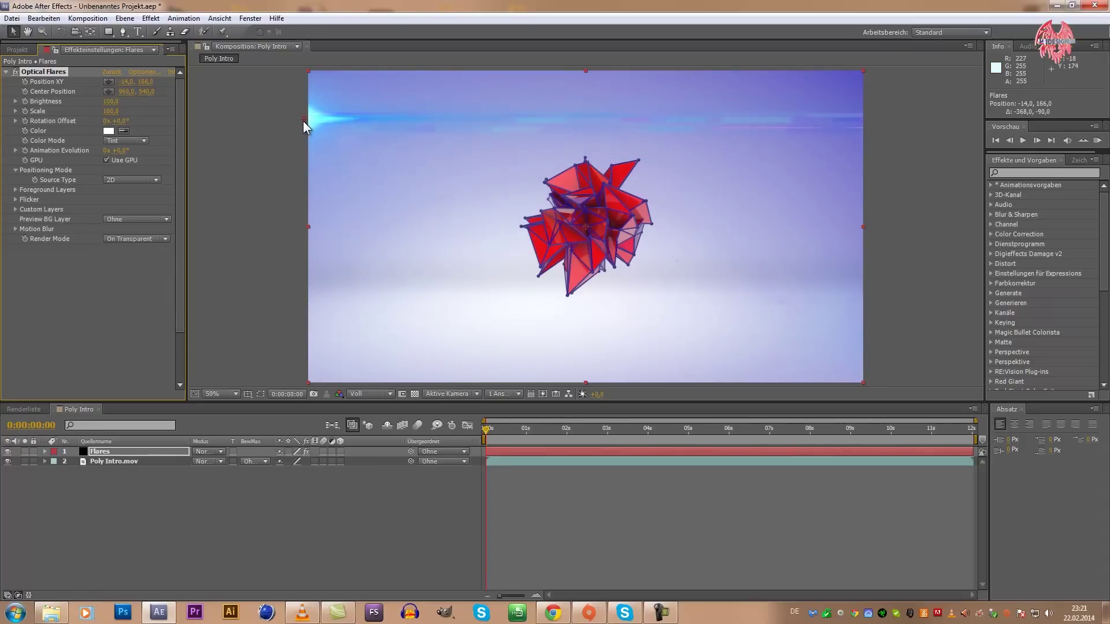
drag(303, 120, 307, 120)
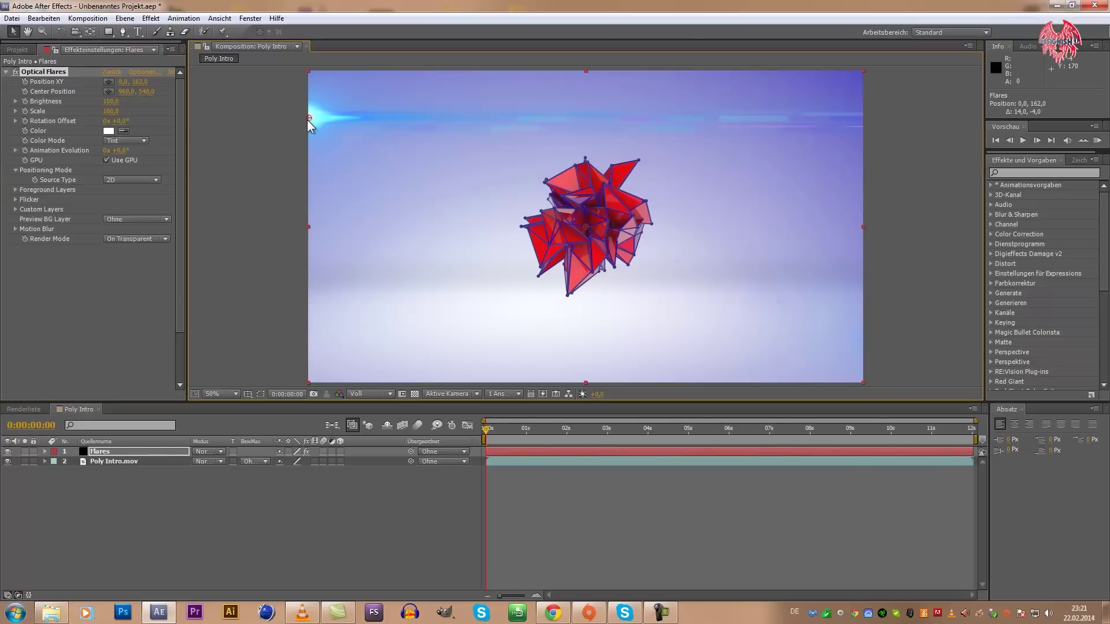
Tint the flare neutral grey (777777) in the colour picker.
click(109, 130)
click(283, 377)
mouse_move(272, 378)
mouse_down()
mouse_move(227, 428)
mouse_move(224, 399)
mouse_move(216, 417)
mouse_up()
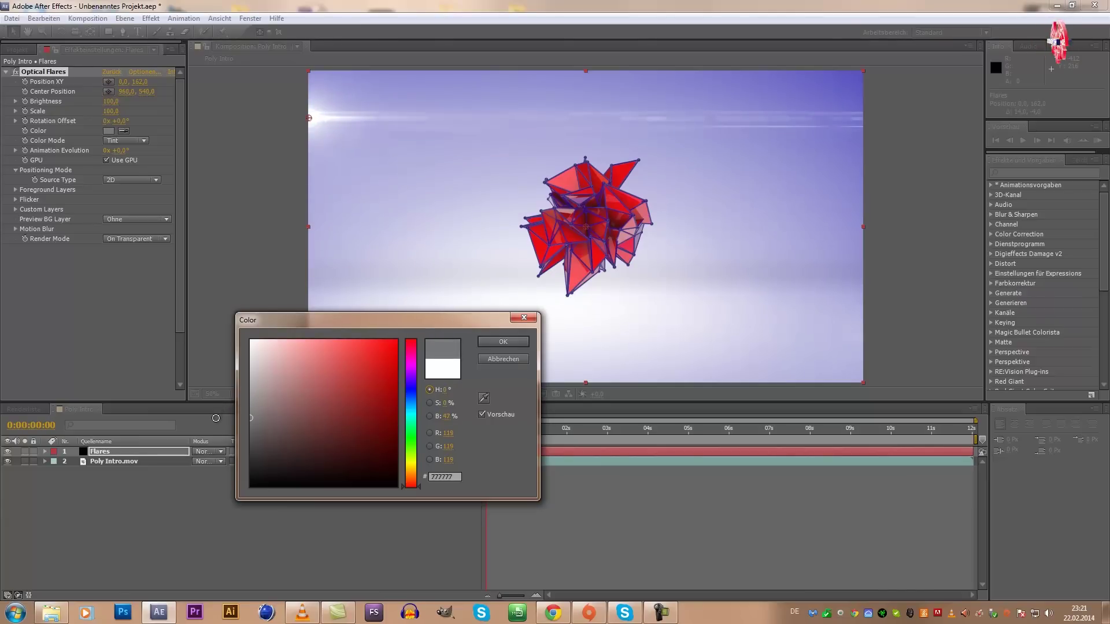
click(504, 344)
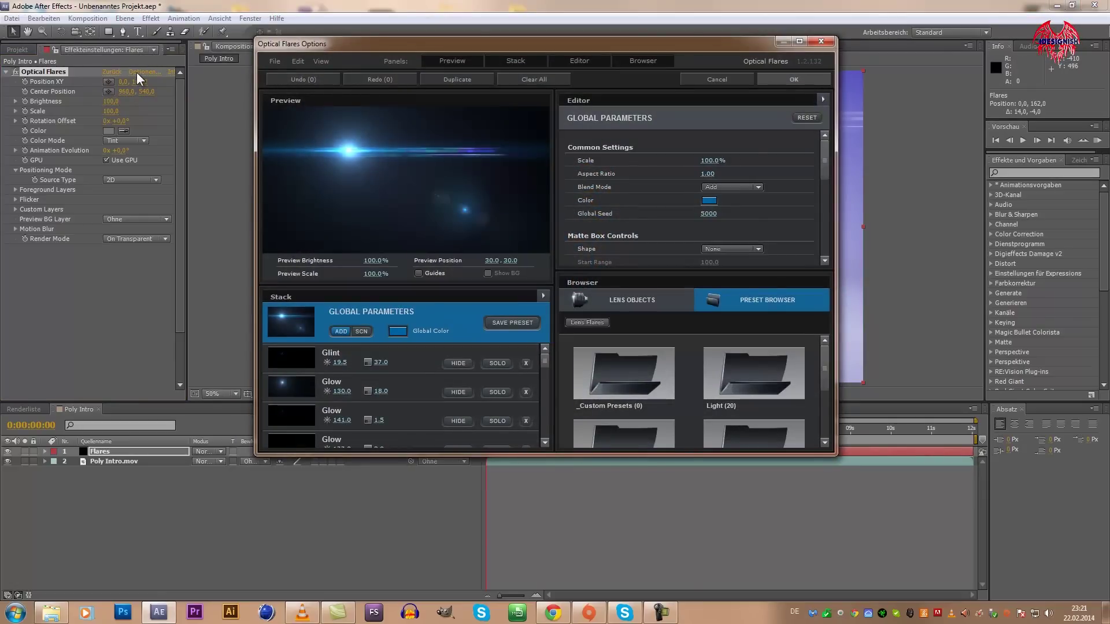
Load the Pro Presets Opposites Attract flare and nudge it to the upper-left edge.
drag(820, 370, 820, 421)
double_click(636, 405)
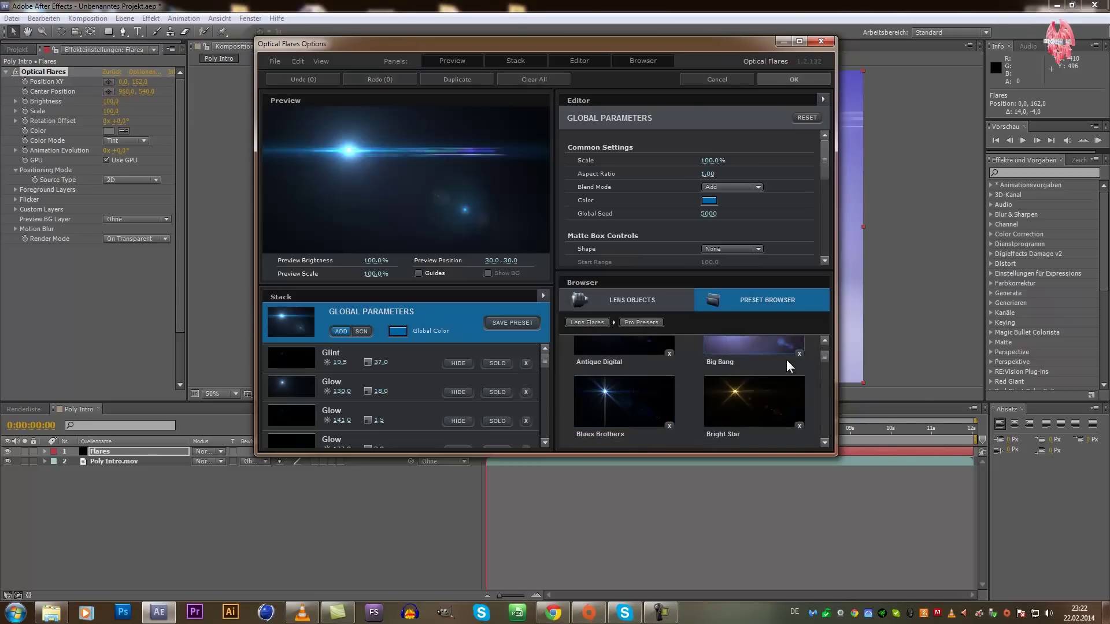
drag(820, 356, 823, 394)
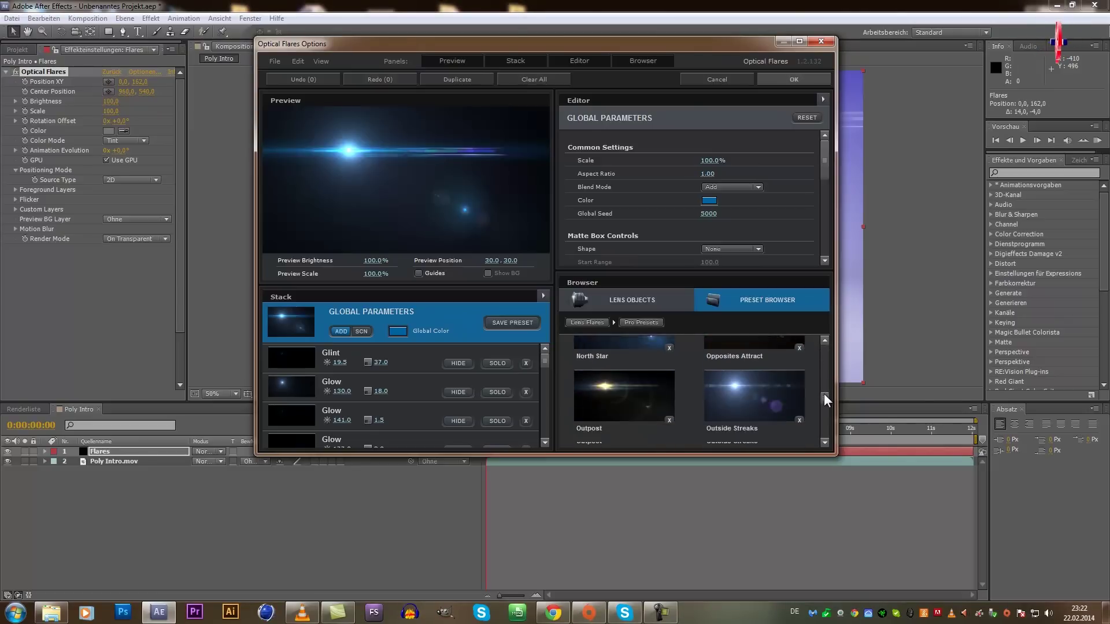
click(778, 381)
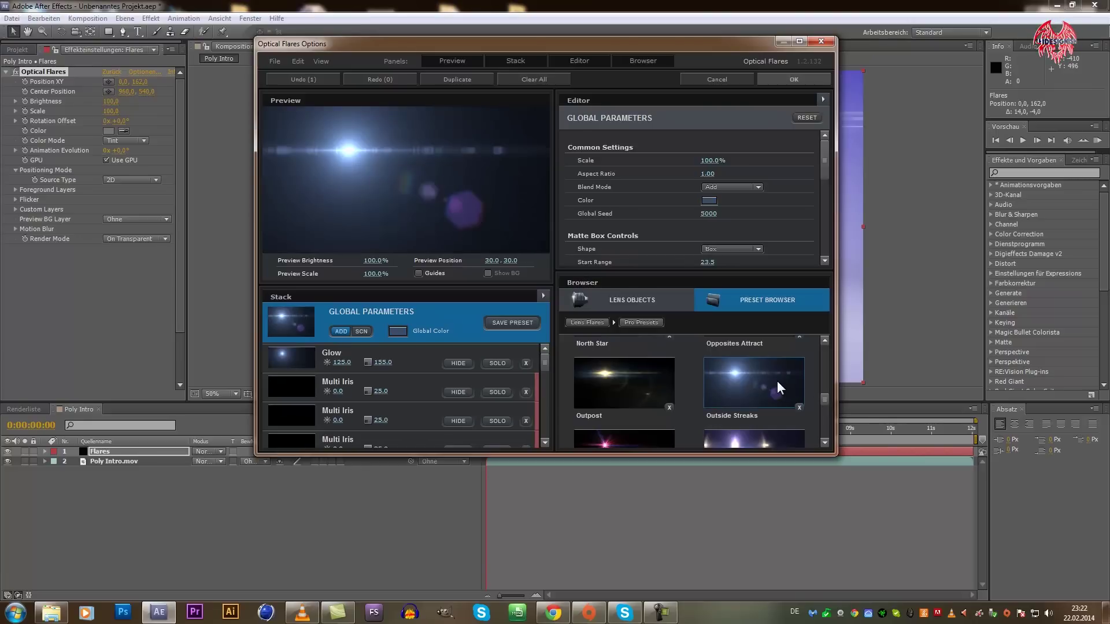
click(774, 389)
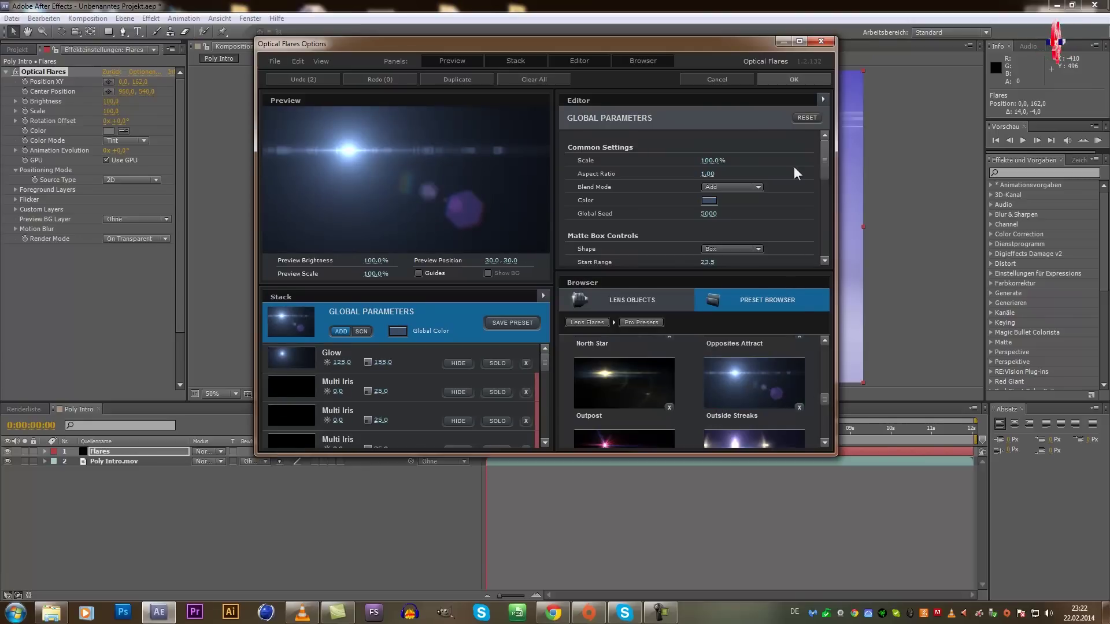
click(794, 79)
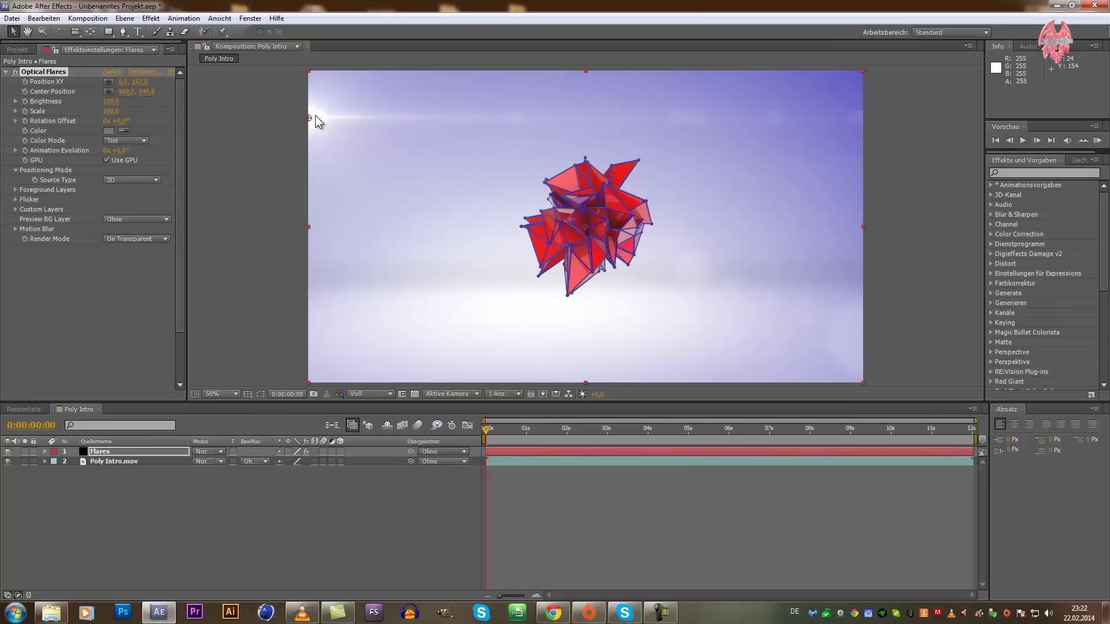
drag(309, 119, 308, 120)
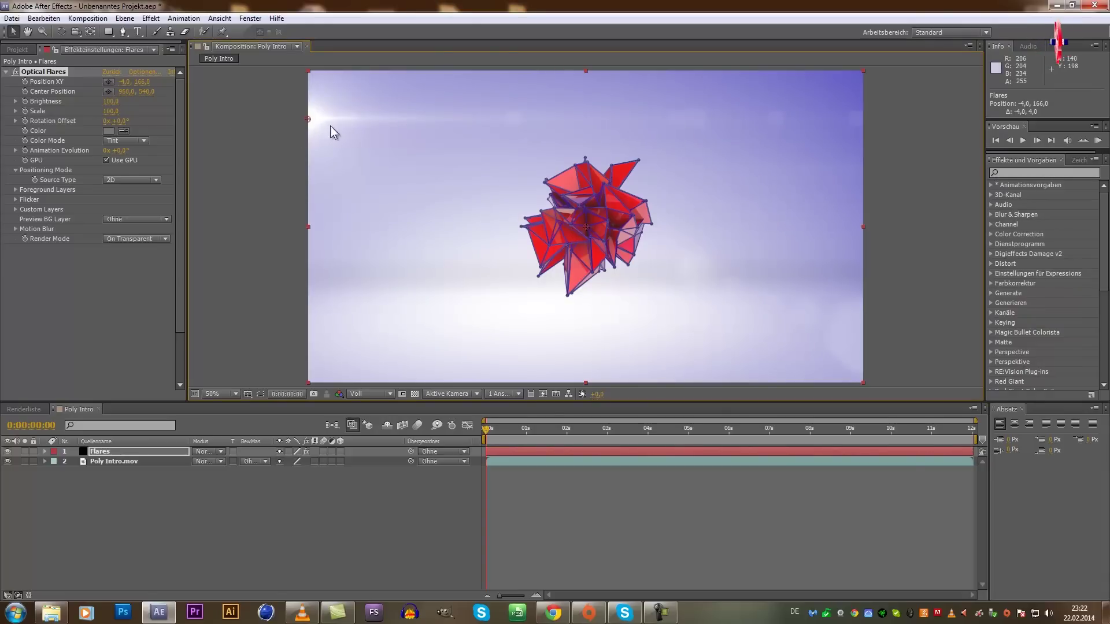
click(134, 449)
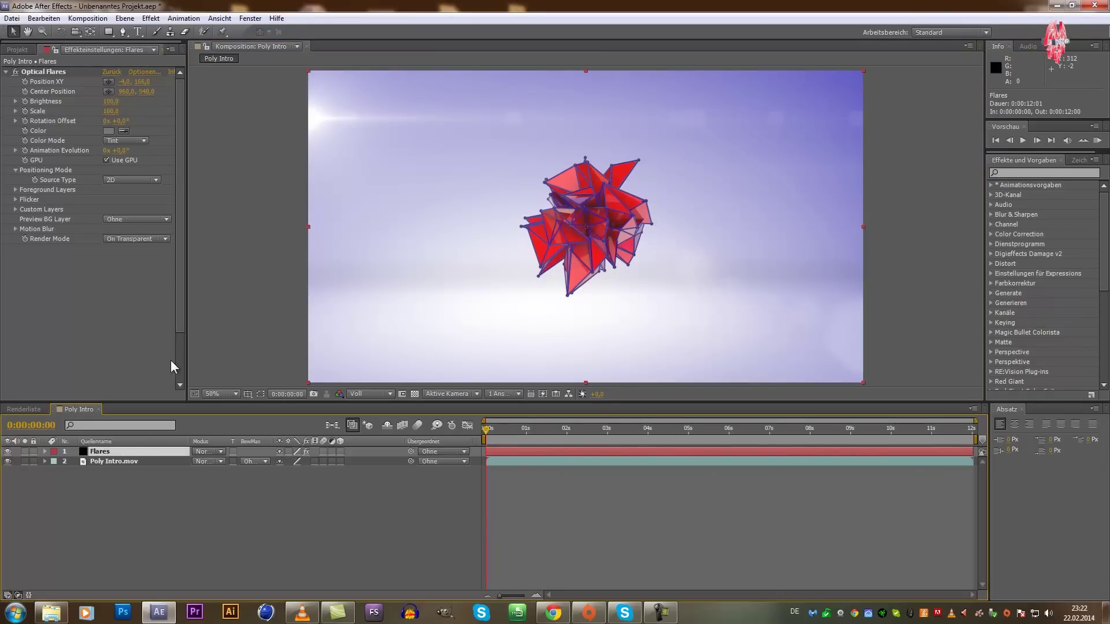
Duplicate the Flares layer and move the copy's flare to the bottom-right corner.
key(ctrl+c)
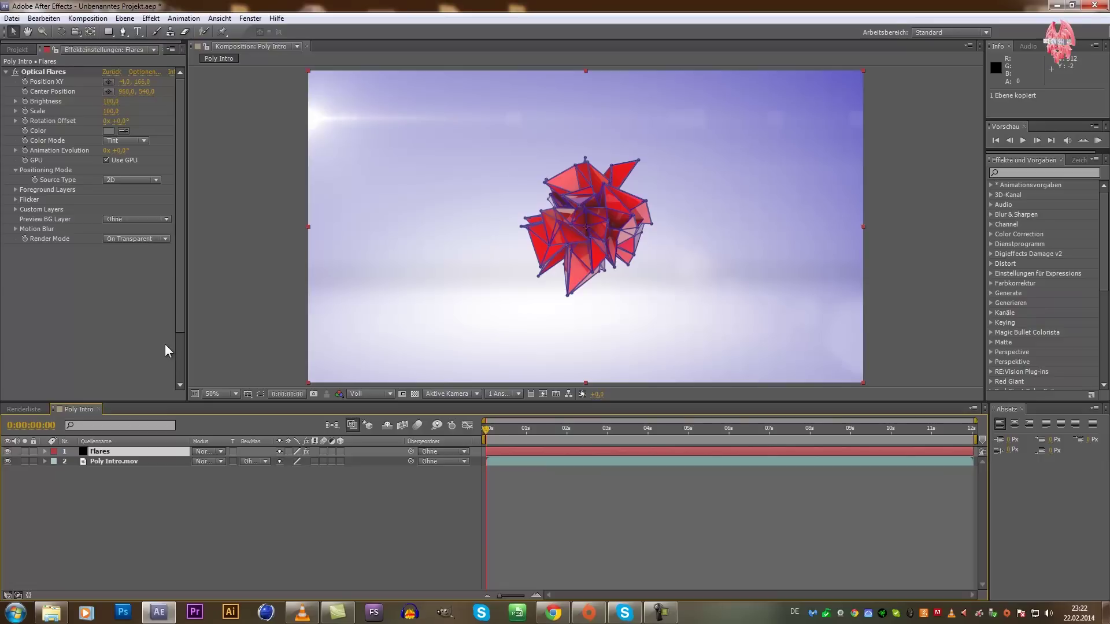
key(ctrl+v)
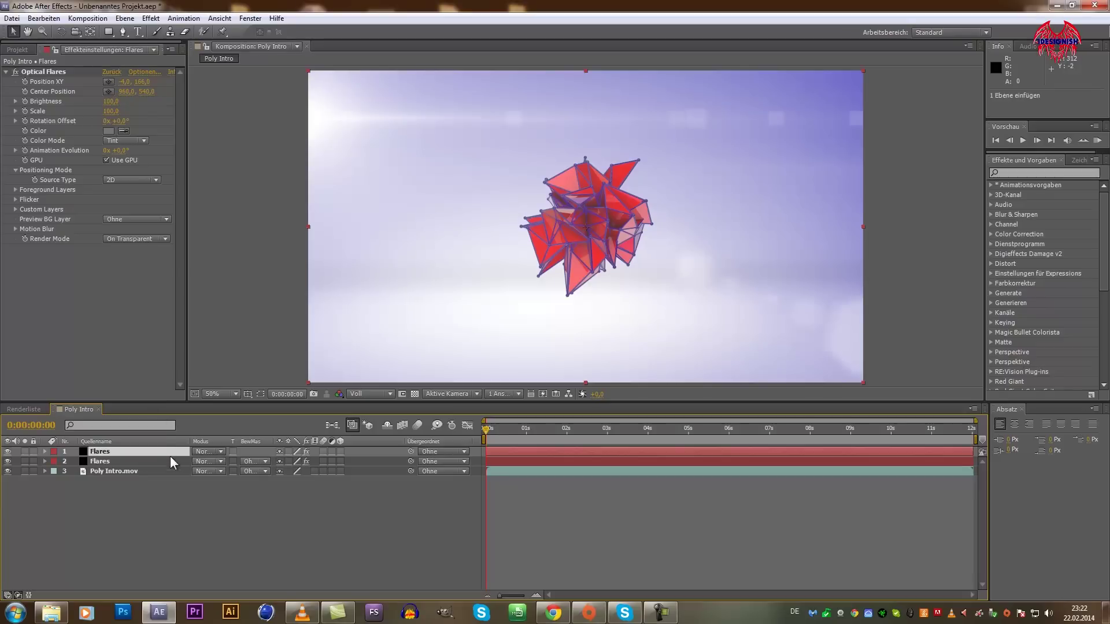
click(50, 72)
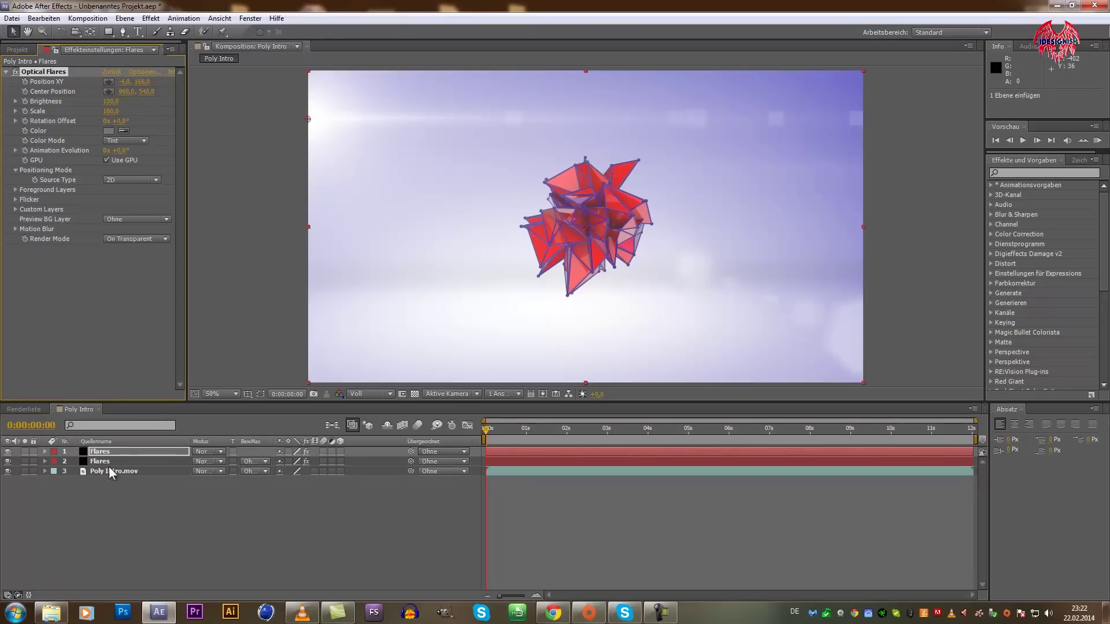
drag(308, 119, 860, 352)
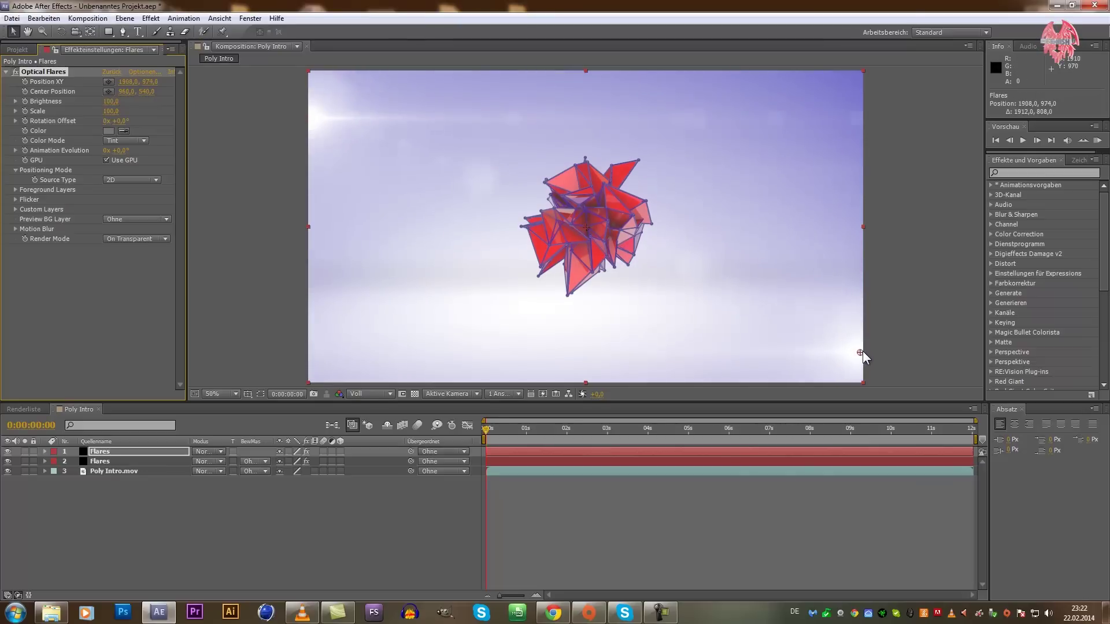
drag(865, 349, 862, 347)
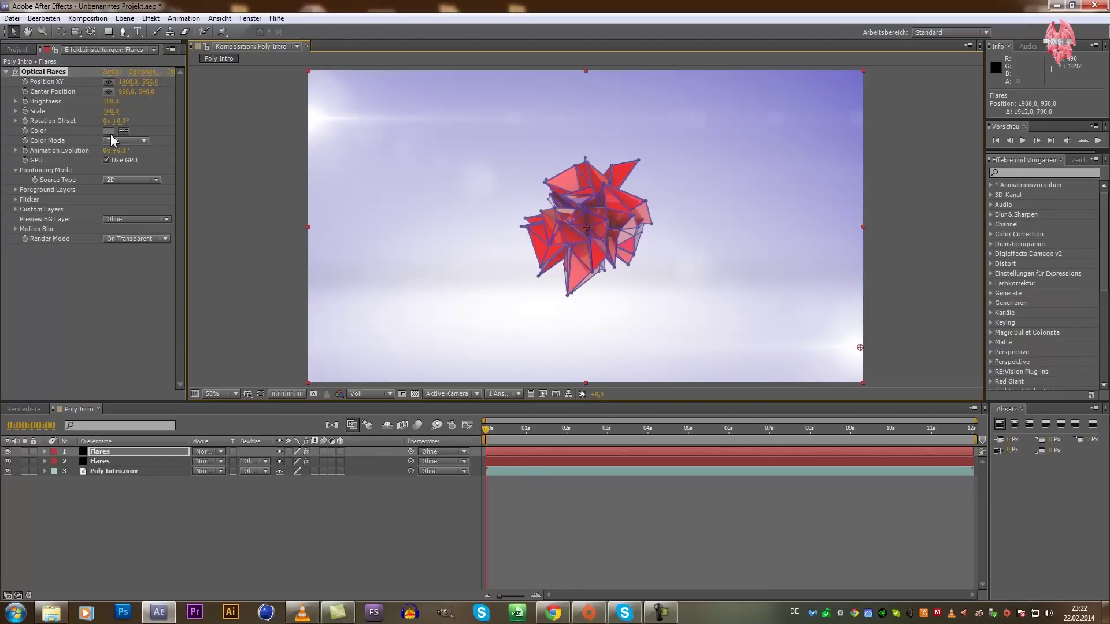
Tint the second flare light grey (C0C0C0) and fine-tune its corner position.
click(109, 131)
mouse_move(293, 387)
mouse_down()
mouse_move(387, 341)
mouse_move(264, 333)
mouse_move(260, 355)
mouse_up()
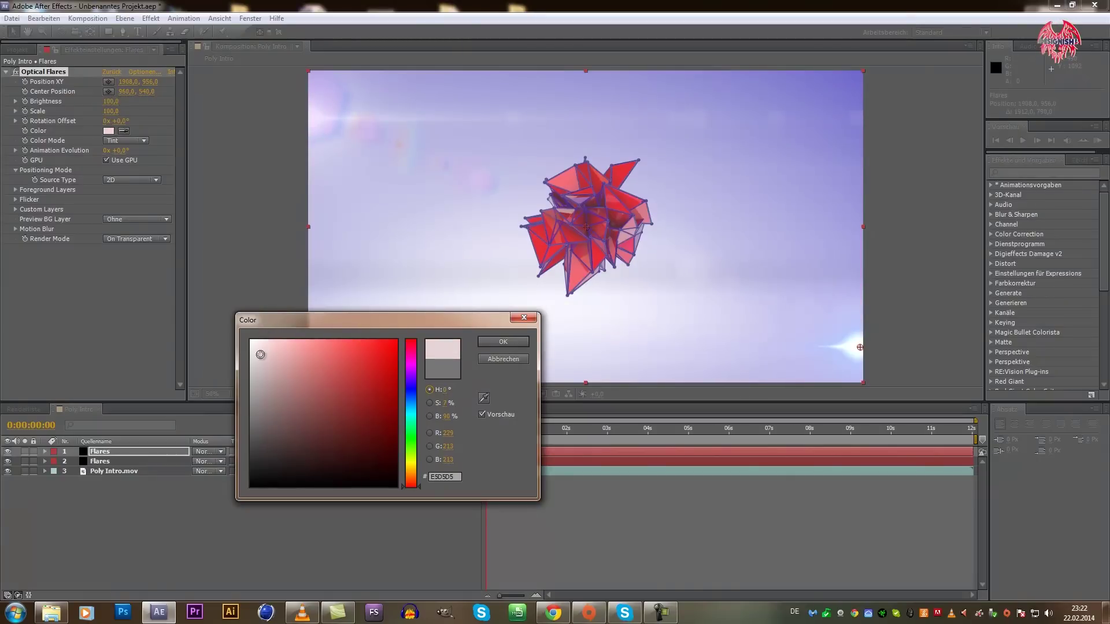
mouse_move(260, 354)
mouse_down()
mouse_move(275, 349)
mouse_move(247, 373)
mouse_move(225, 318)
mouse_move(194, 375)
mouse_up()
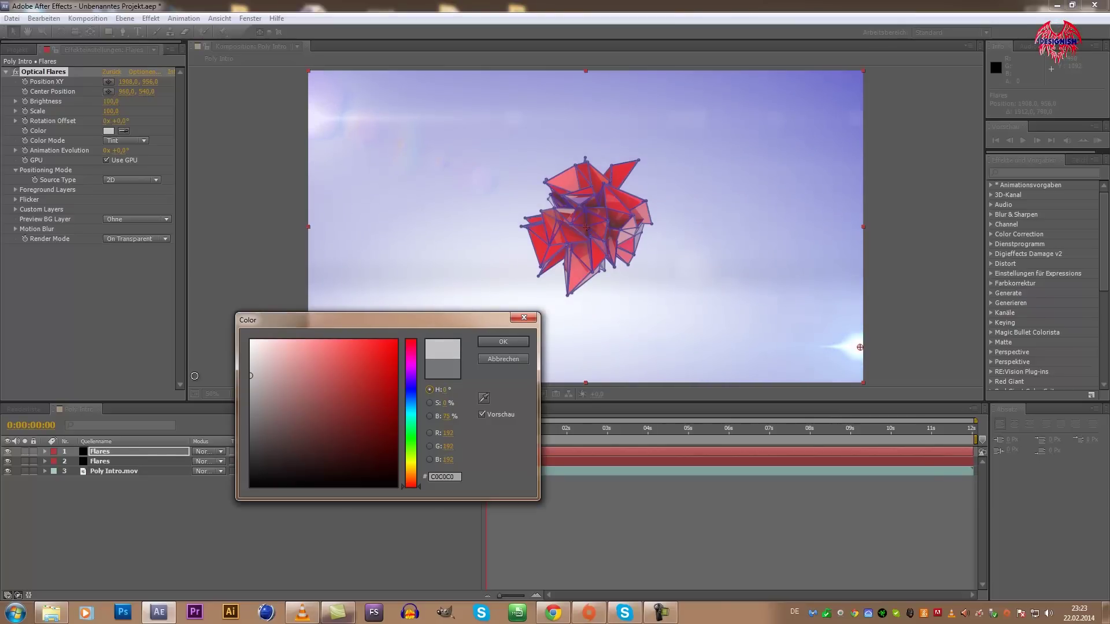
click(503, 342)
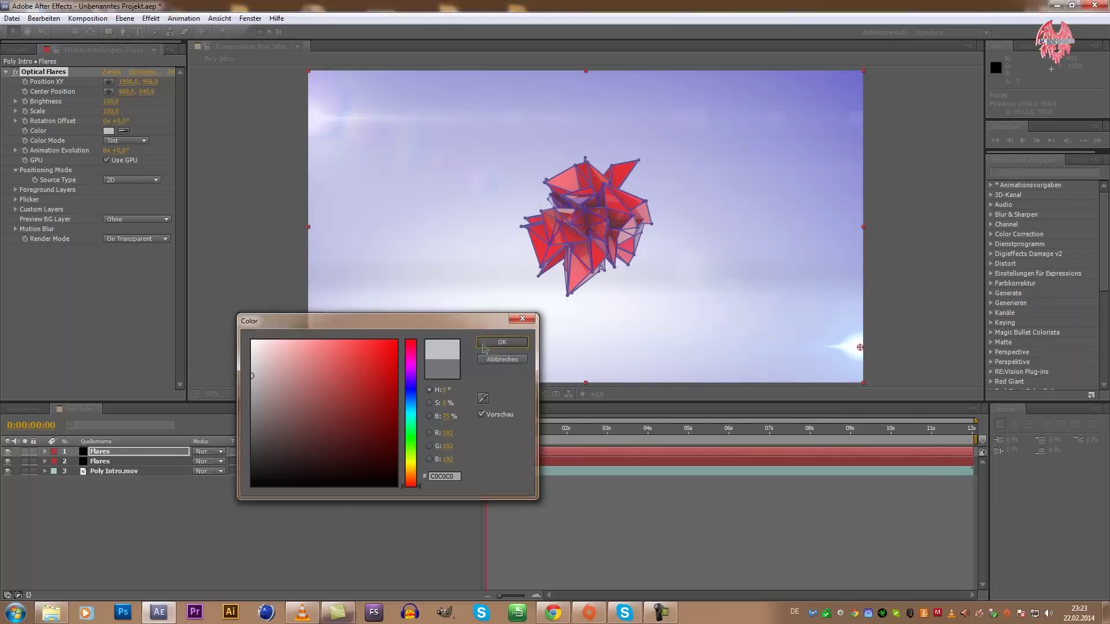
drag(860, 347, 868, 349)
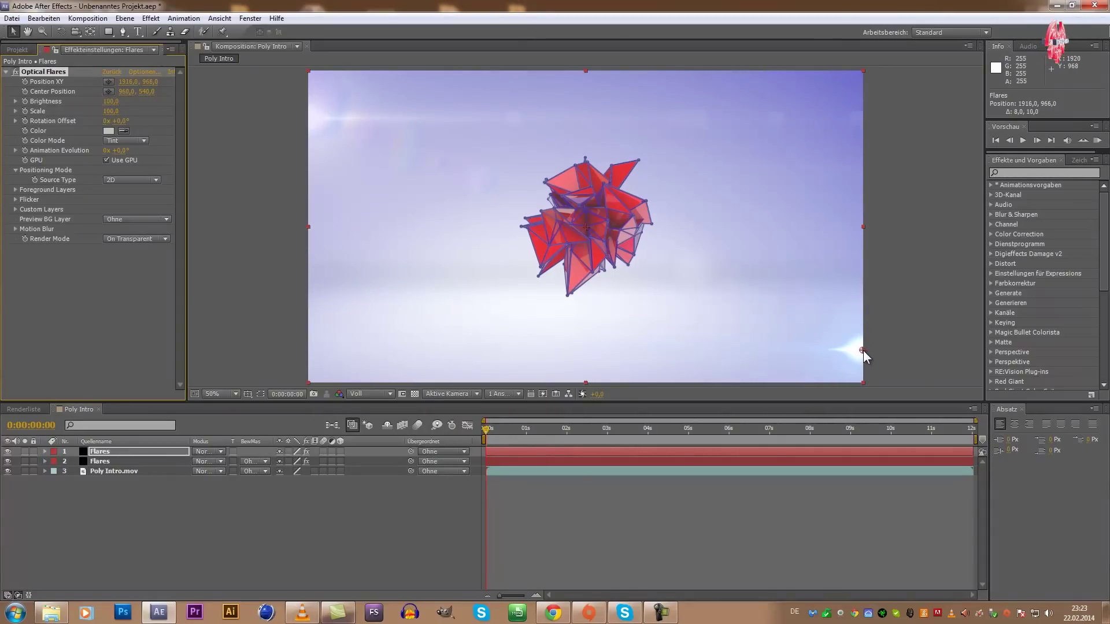
drag(862, 350, 864, 350)
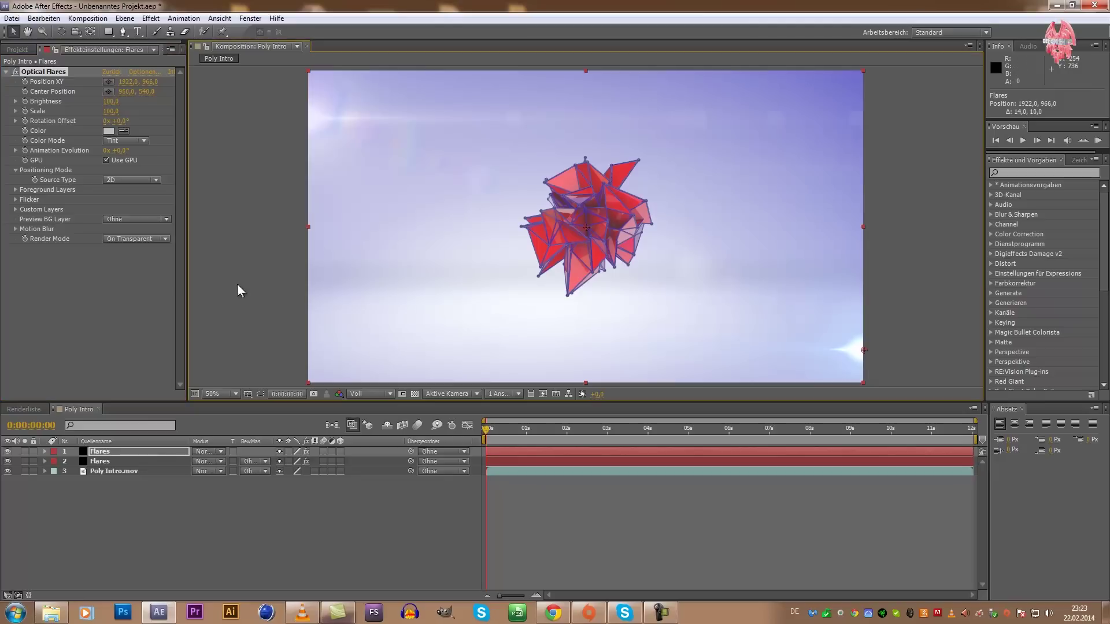
click(148, 544)
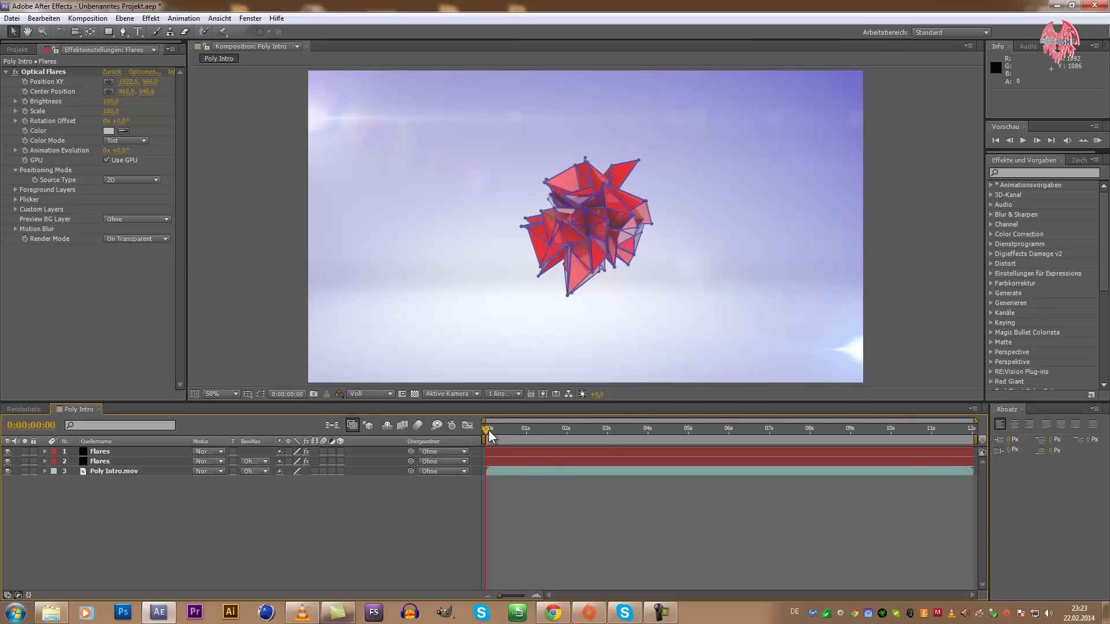
Scrub the playhead forward to about 0:00:08:08, with the star drifted right.
mouse_move(484, 428)
mouse_down()
mouse_move(529, 439)
mouse_move(869, 436)
mouse_up()
mouse_move(710, 434)
mouse_down()
mouse_move(692, 431)
mouse_move(841, 431)
mouse_move(823, 428)
mouse_up()
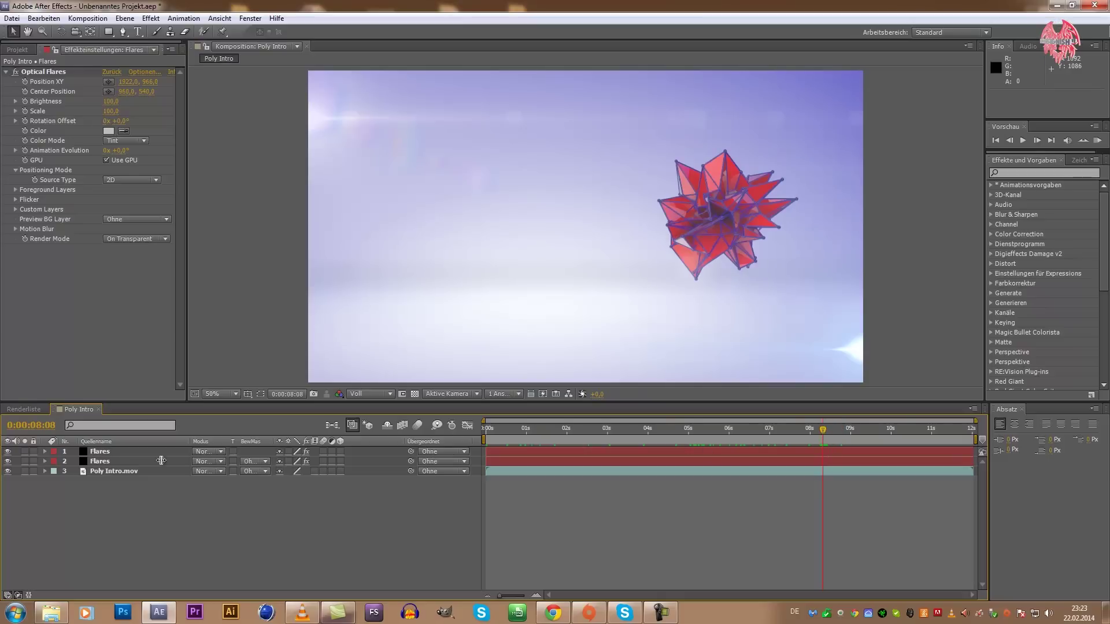
Create a text layer reading IDESIGNISH to the left of the star.
click(141, 30)
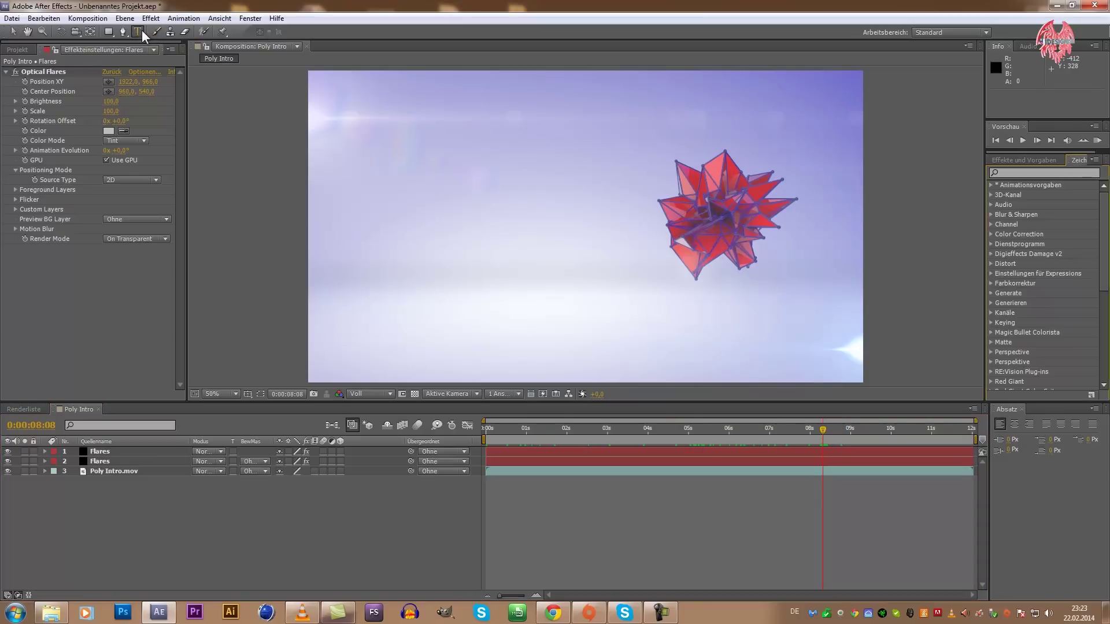
click(384, 225)
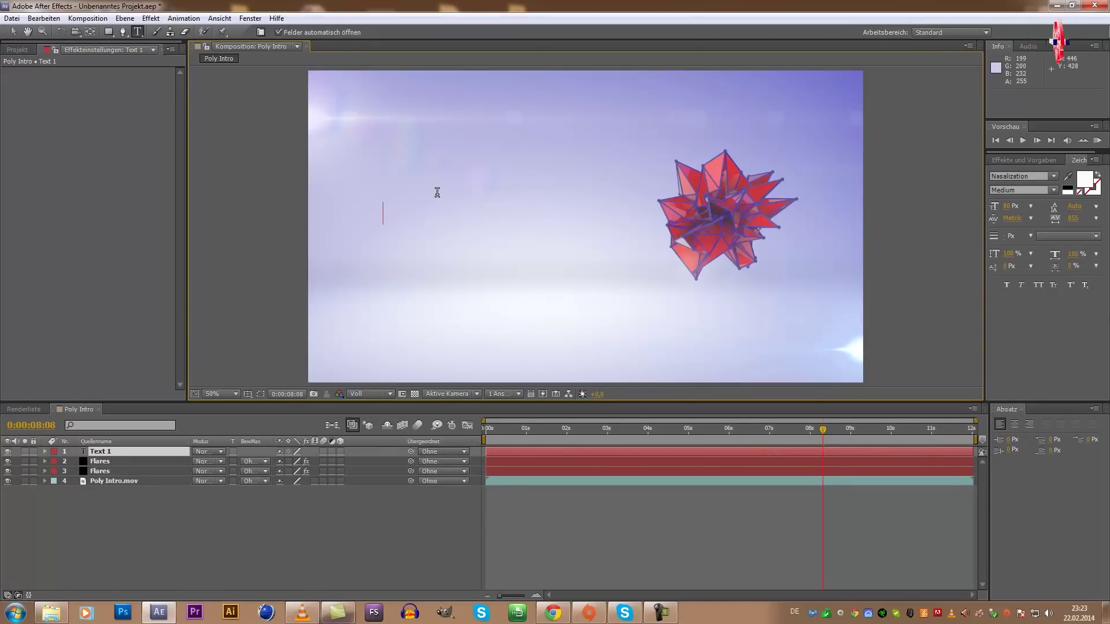
text(IDESIGNISH)
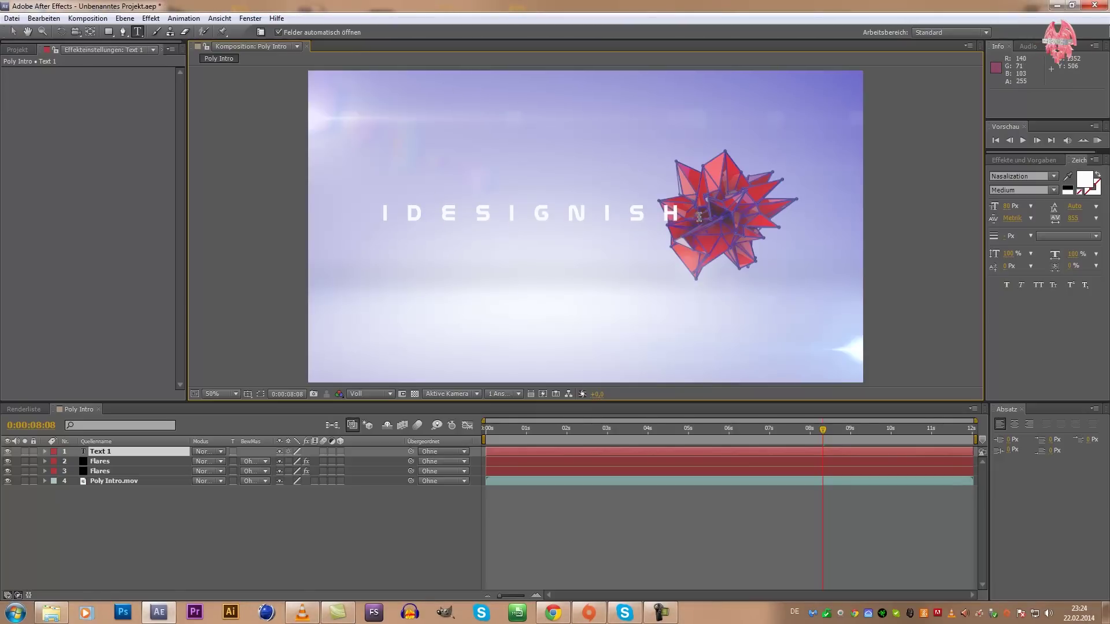
Tighten the IDESIGNISH letter spacing and reduce its font size.
drag(684, 217, 313, 226)
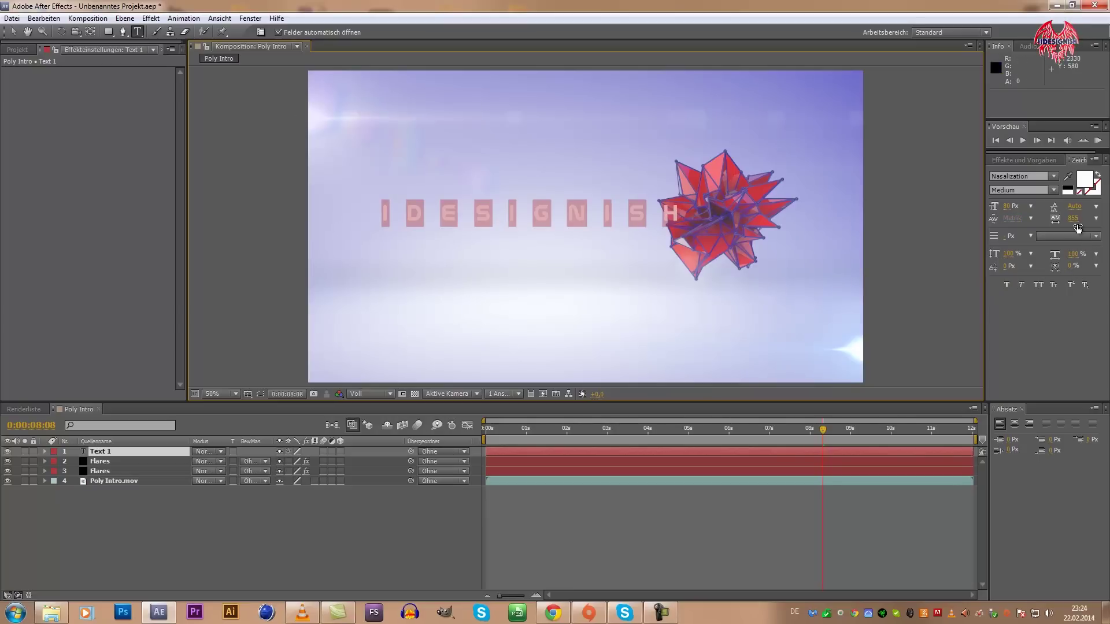
drag(1073, 217, 627, 275)
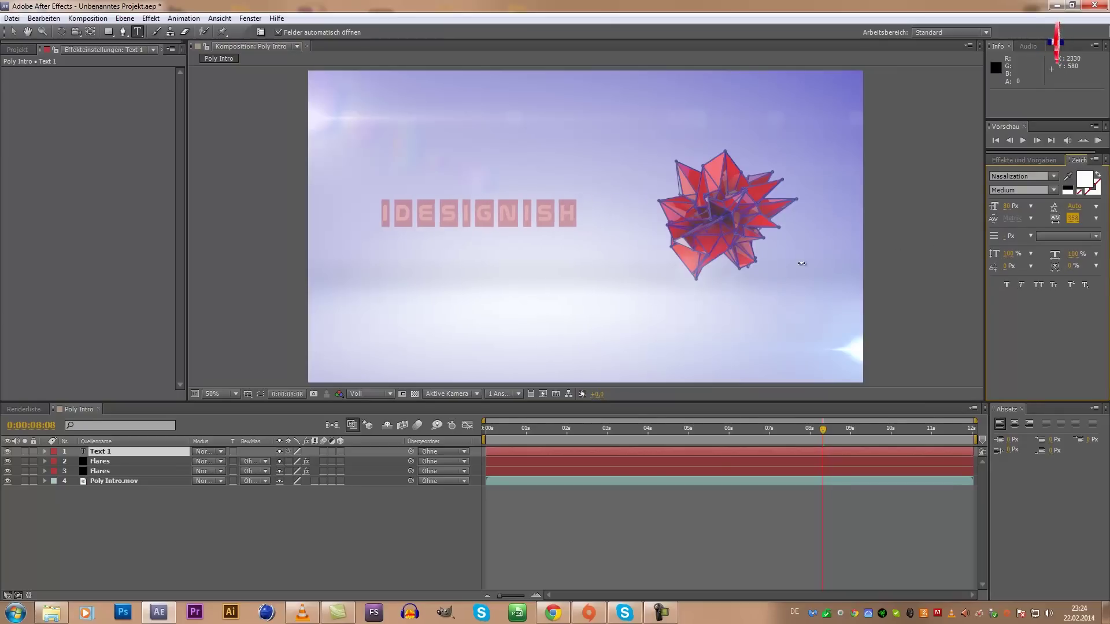
drag(627, 275, 670, 276)
drag(1006, 206, 988, 213)
Select the iDesignish text layer, keeping the Nasalization font.
click(411, 545)
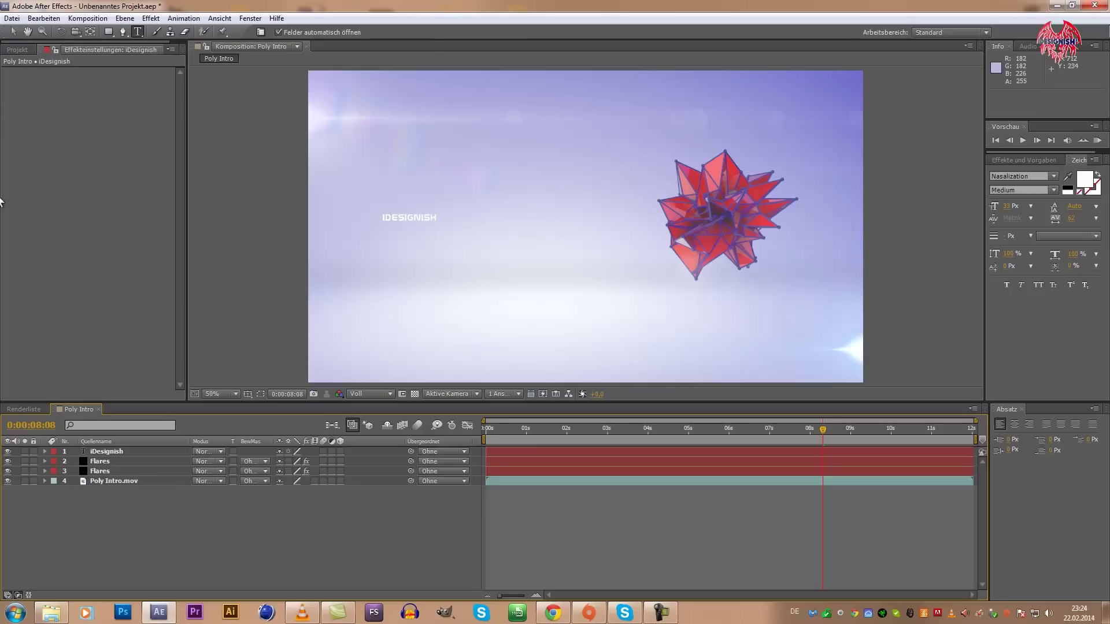
click(121, 451)
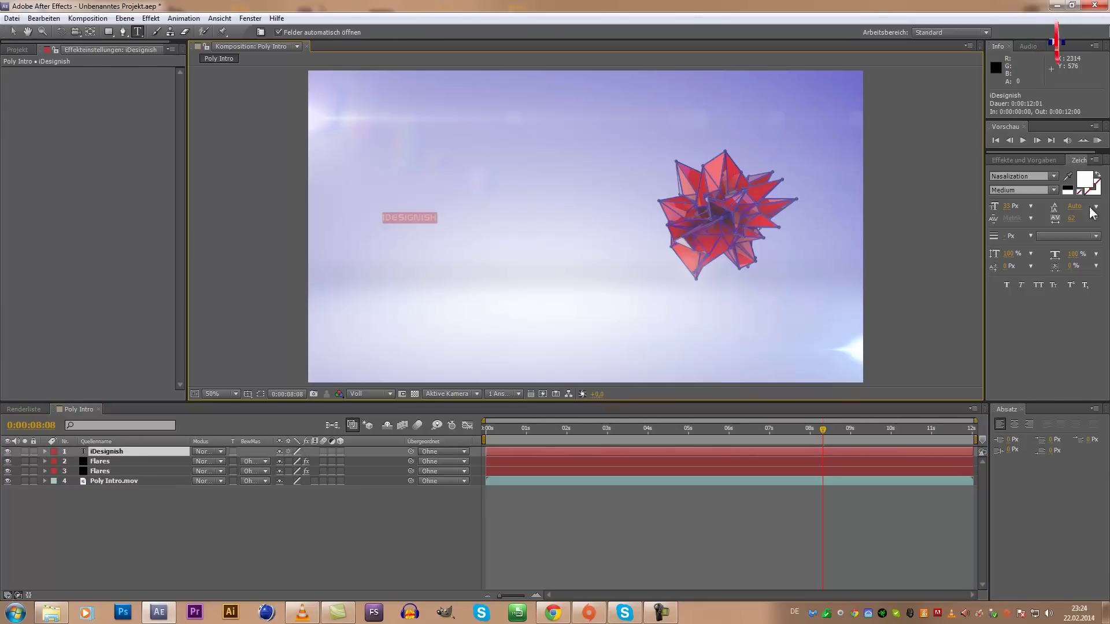
click(1052, 177)
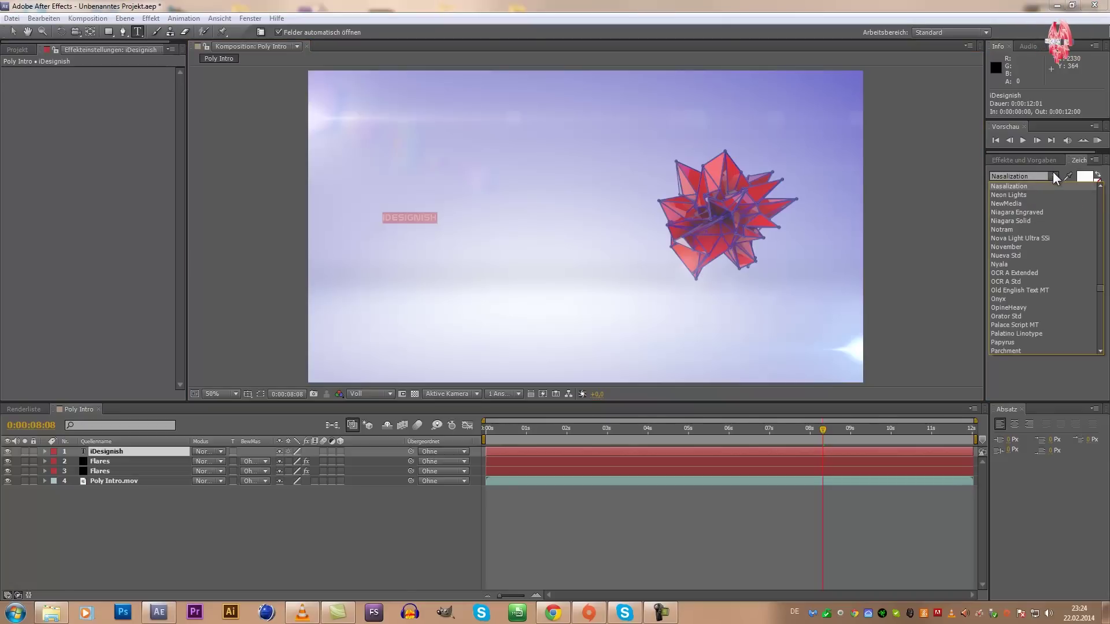
click(1043, 380)
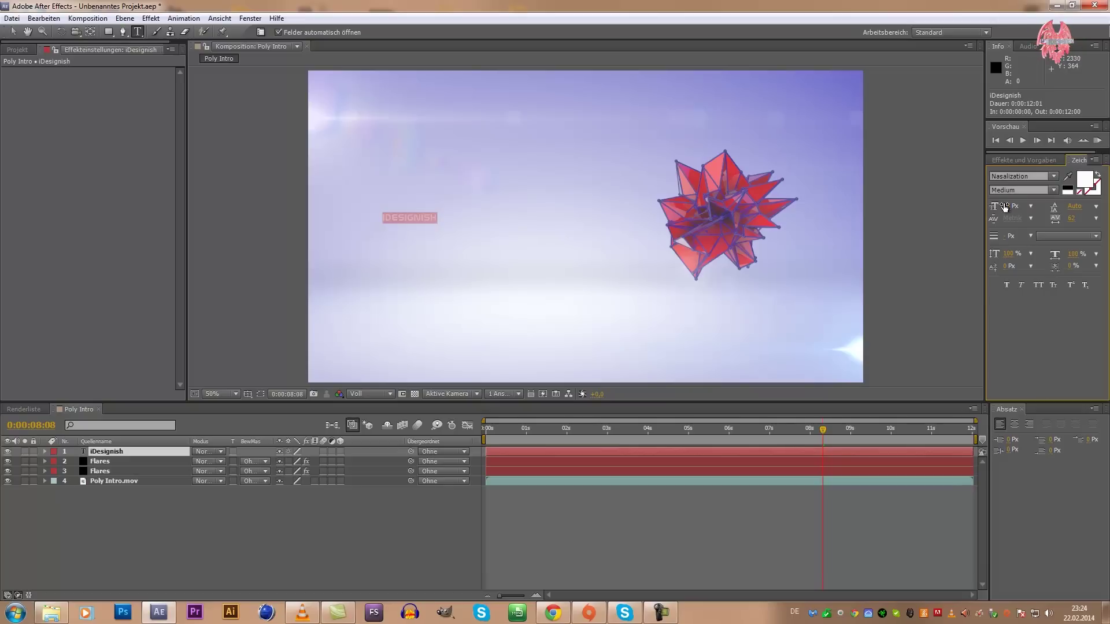
Enlarge the title to about 101 px and widen tracking to roughly 450.
drag(1004, 206, 1053, 211)
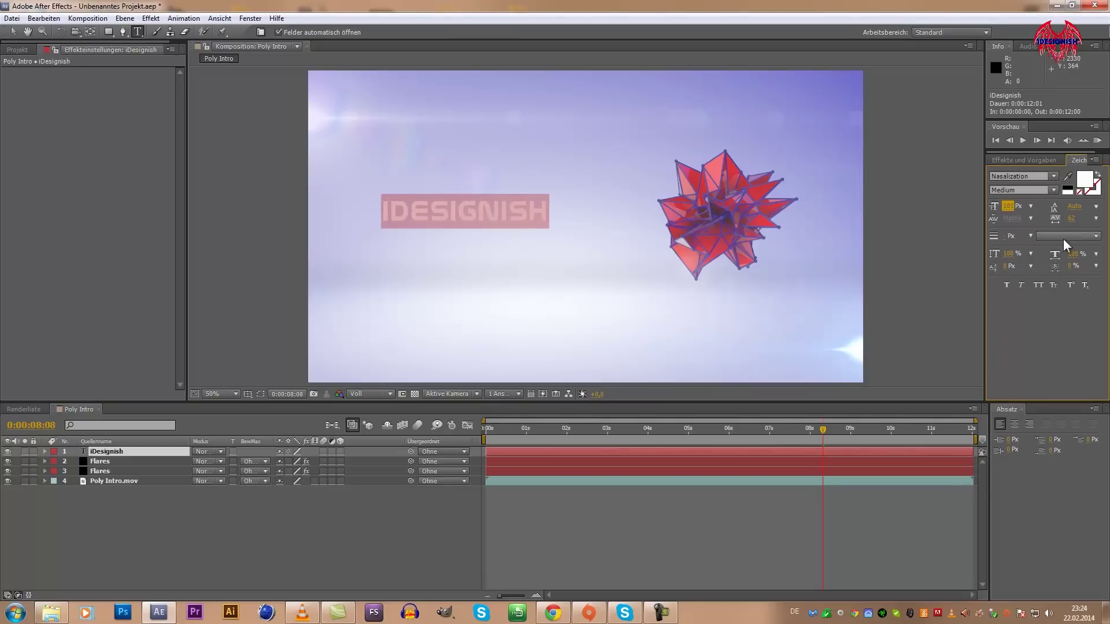
click(1072, 219)
drag(1082, 220, 1106, 221)
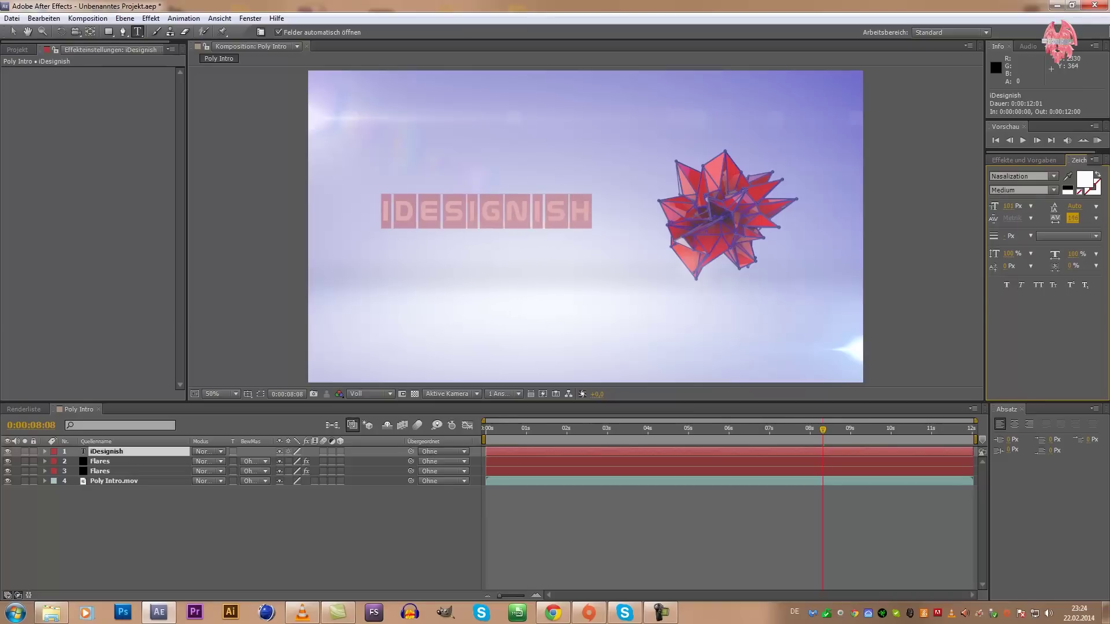
mouse_move(1072, 218)
mouse_down()
mouse_move(1107, 219)
mouse_move(1081, 218)
mouse_up()
click(334, 577)
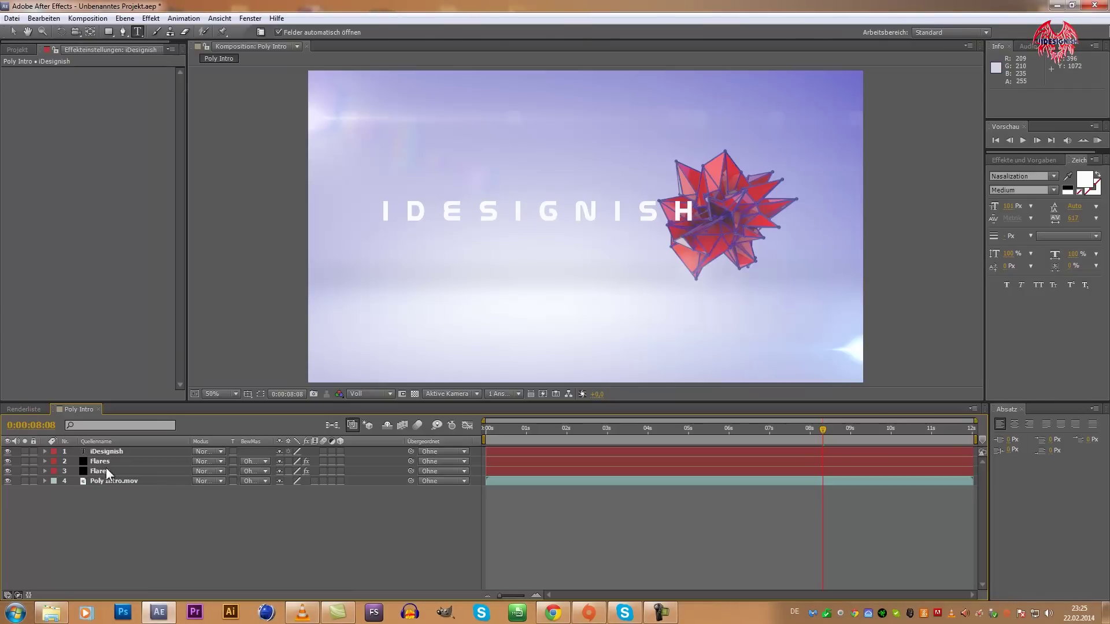
click(113, 452)
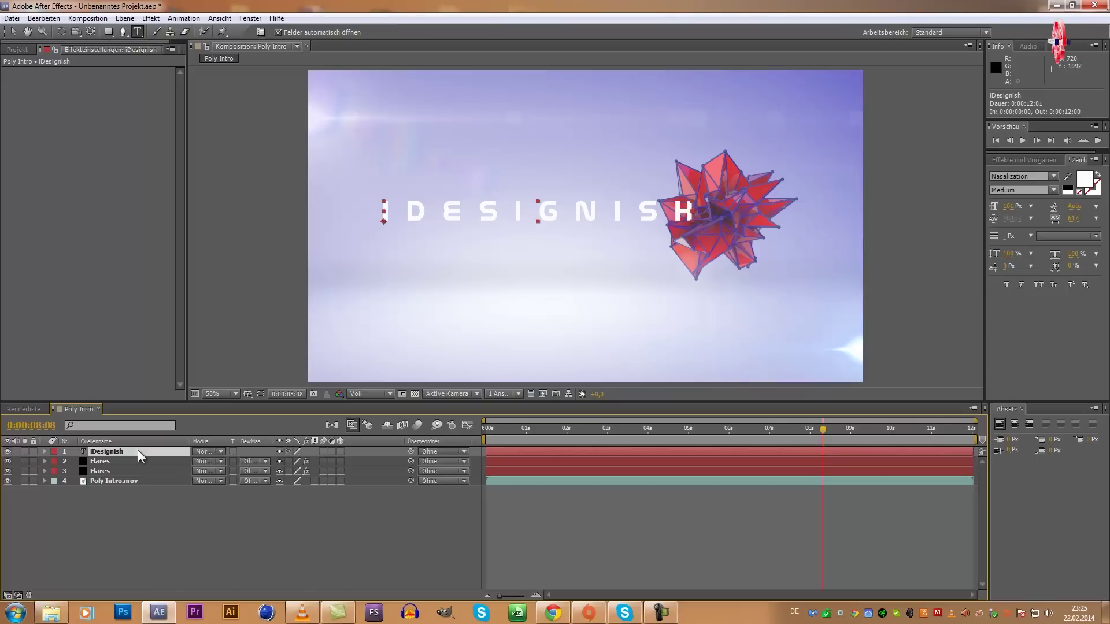
Precompose the iDesignish layer into iDesignish Komp 1 via Ebene > Unterkomposition erstellen.
click(149, 18)
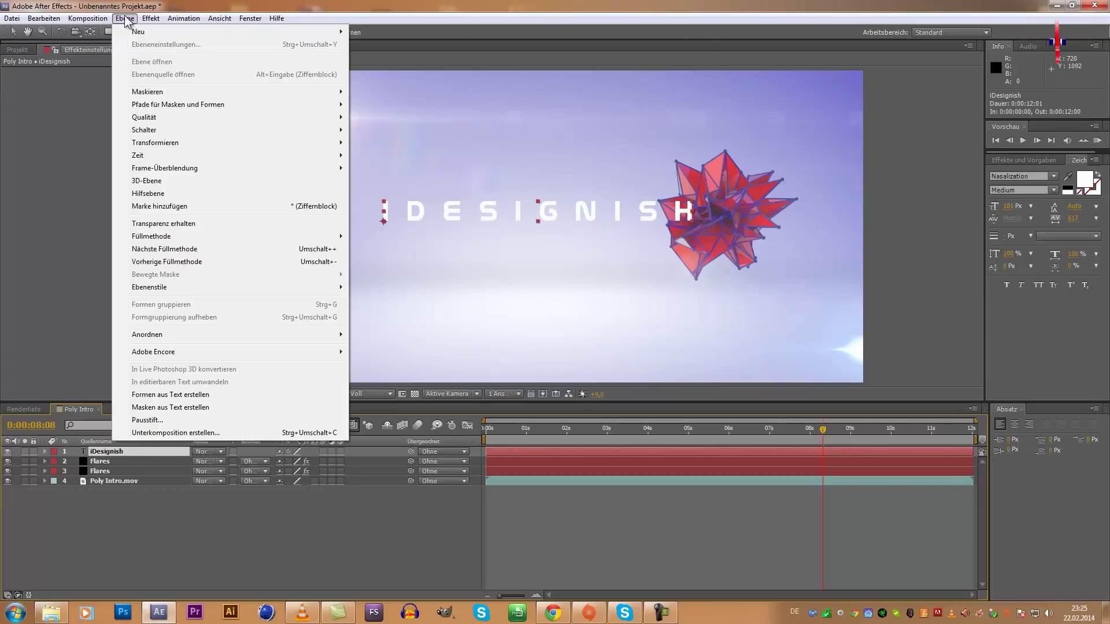
click(217, 435)
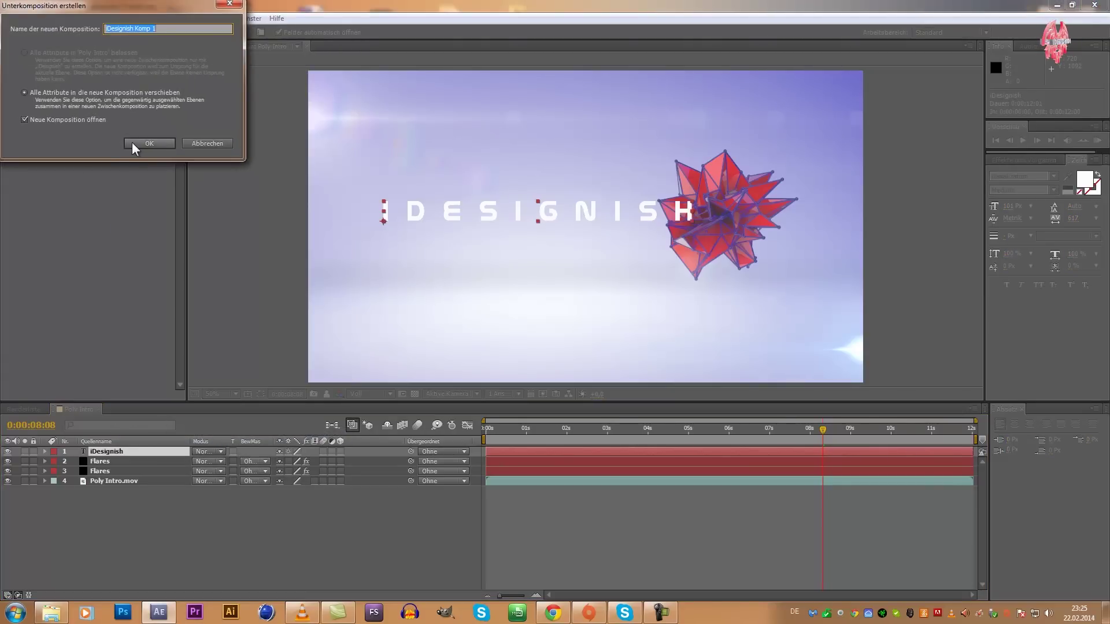
click(133, 144)
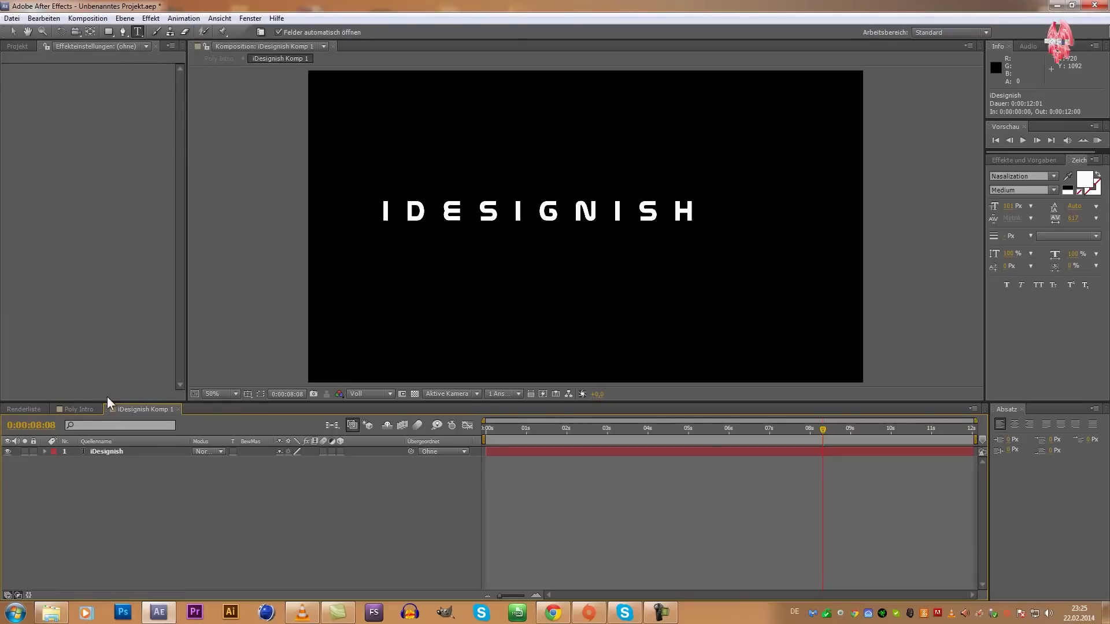
click(77, 410)
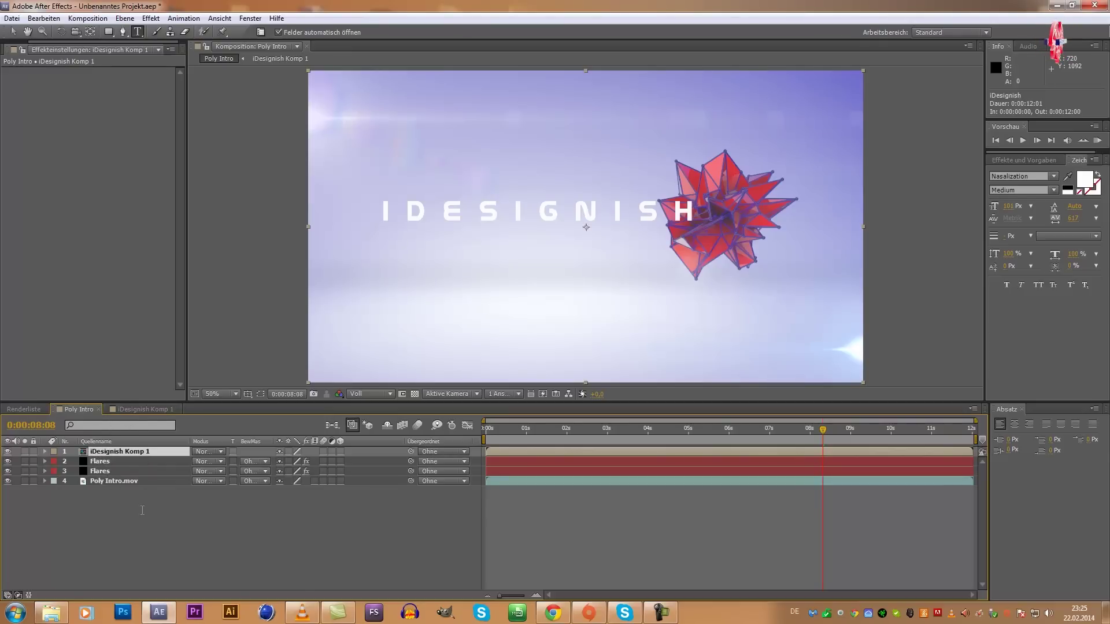
click(144, 409)
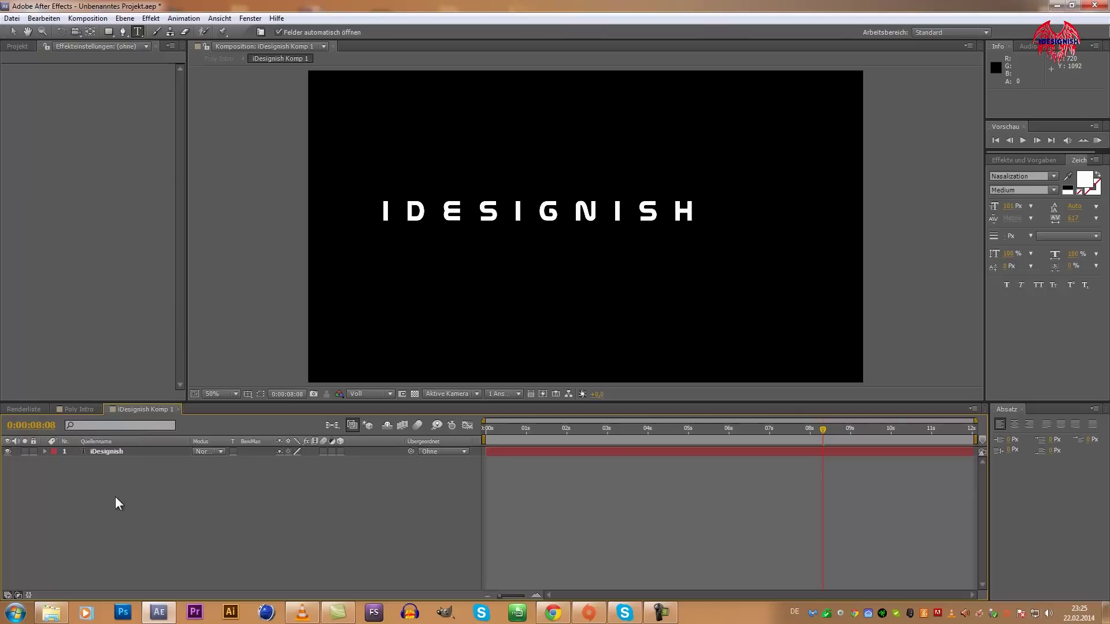
Add an Einstellungsebene above the title and search Effekte und Vorgaben for Leuchten.
right_click(147, 482)
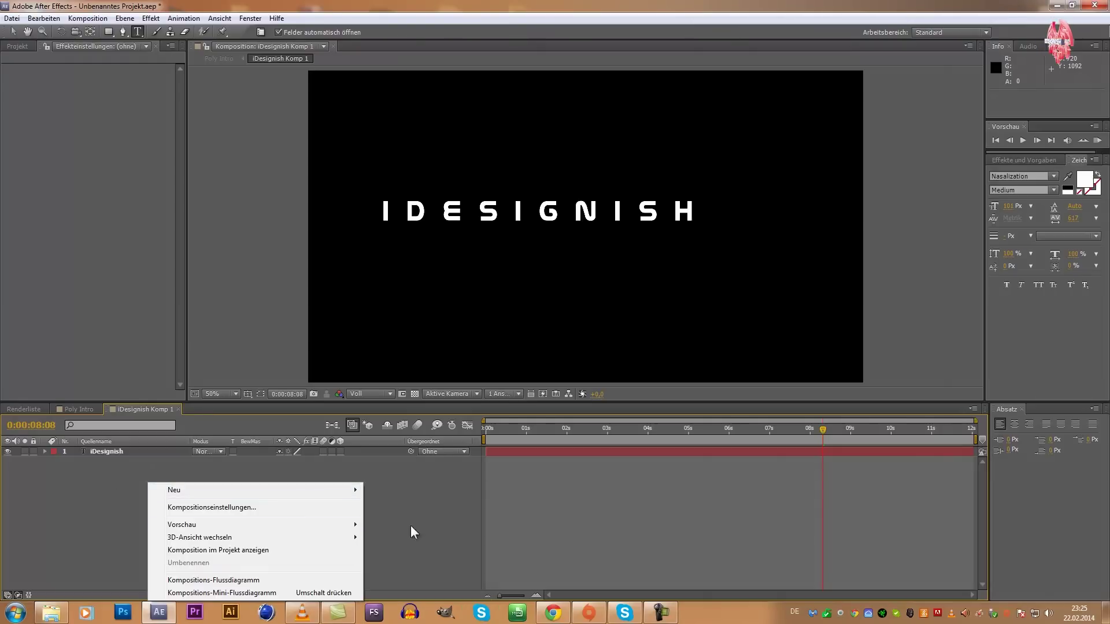
mouse_move(173, 490)
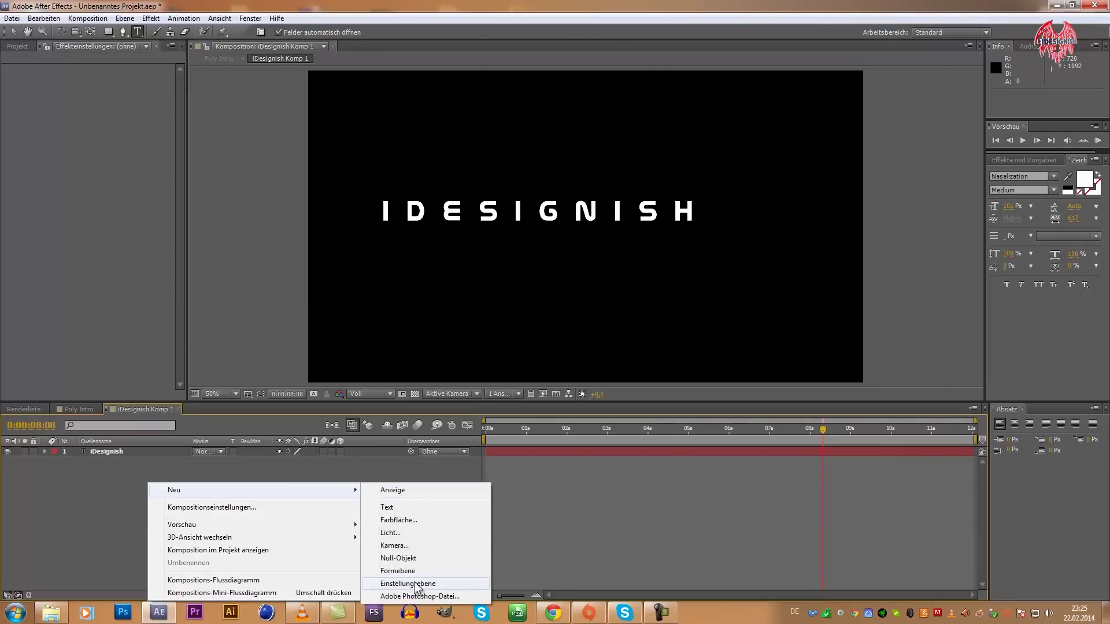
click(417, 584)
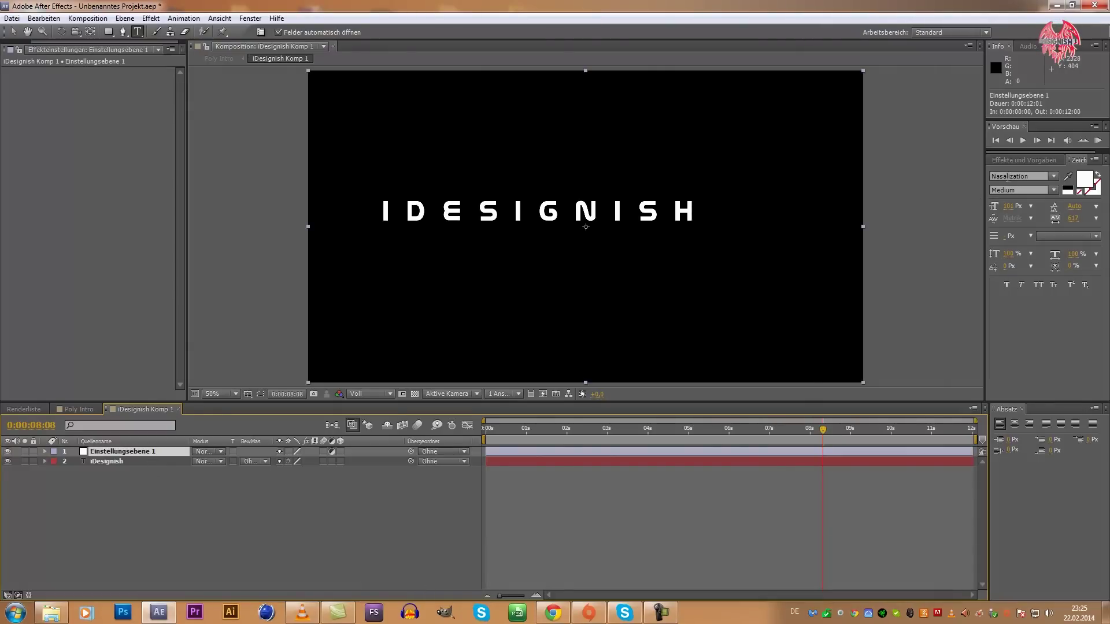
click(1023, 160)
click(1023, 173)
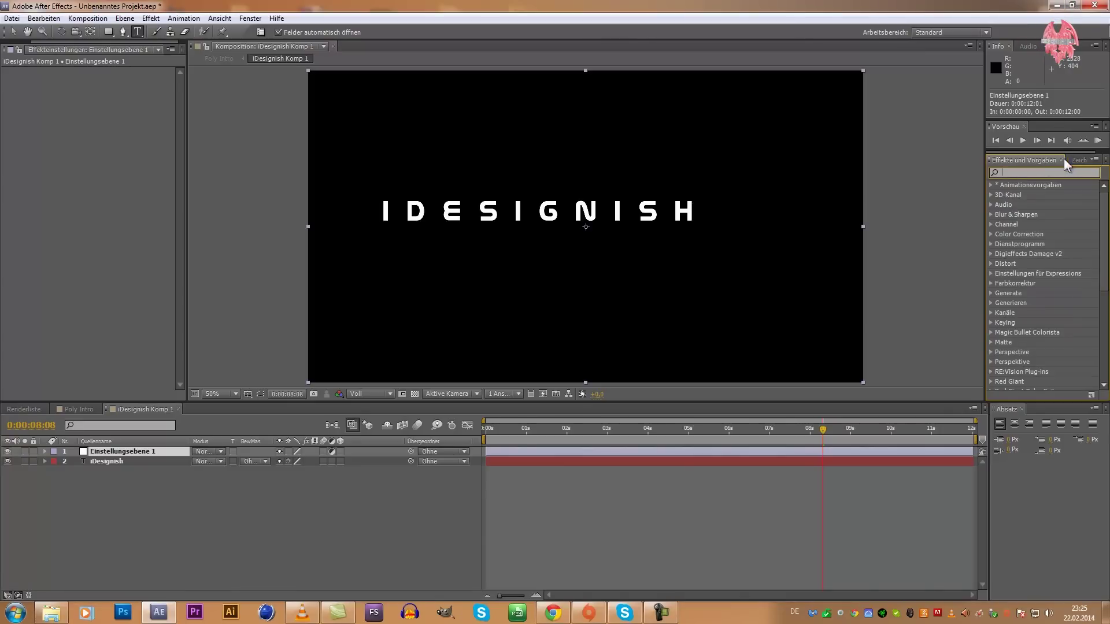
text(Leuchten)
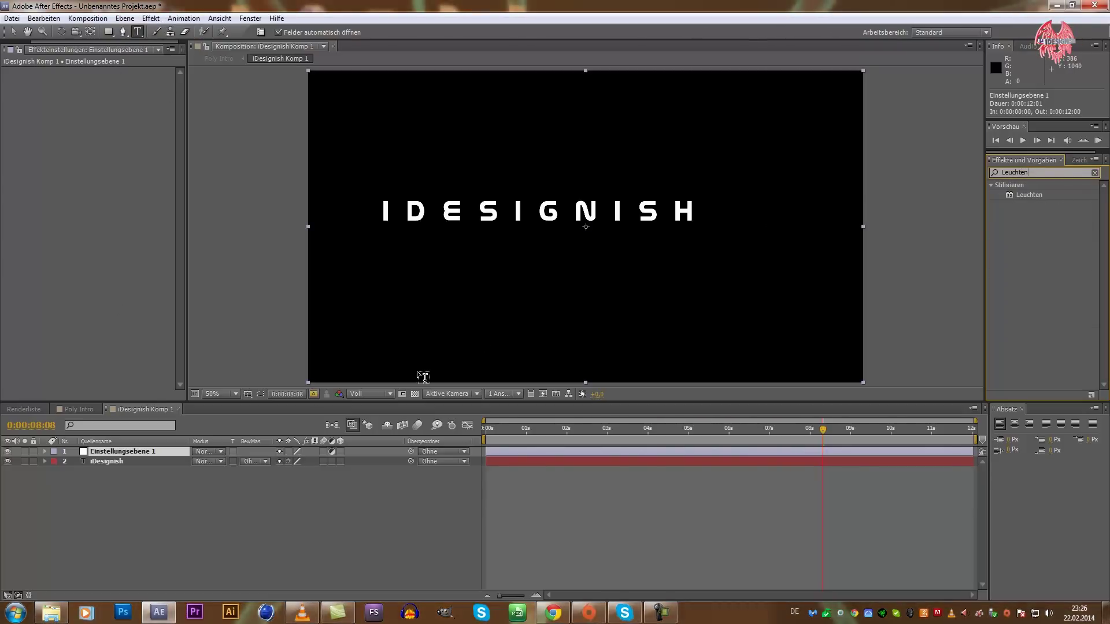
mouse_move(1029, 195)
mouse_down()
mouse_move(564, 446)
mouse_move(133, 448)
mouse_up()
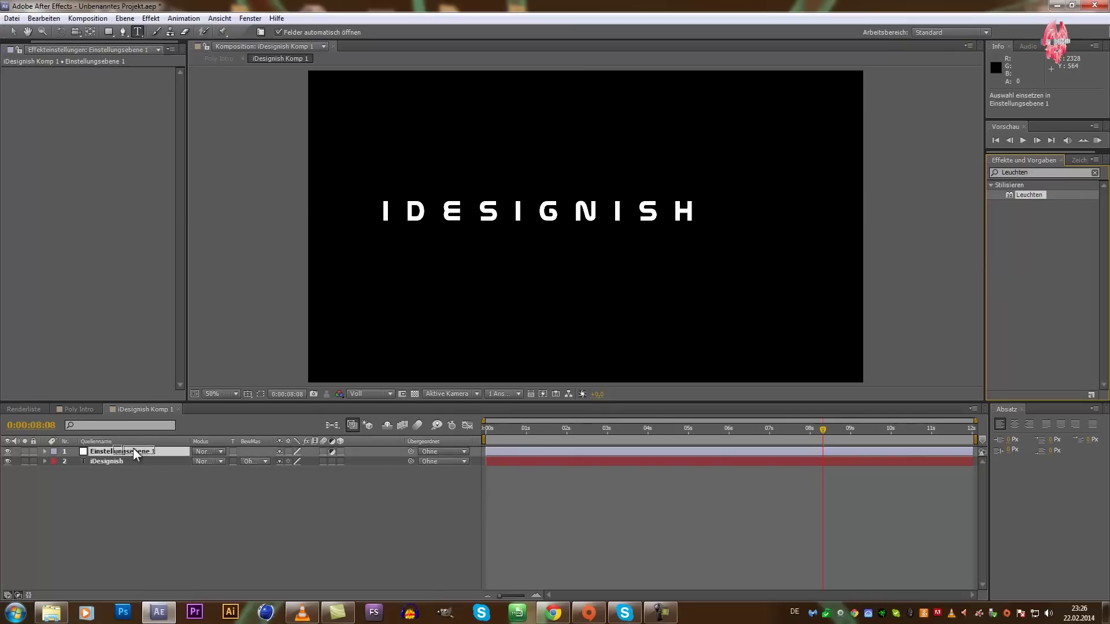
Apply Leuchten to Einstellungsebene 1 and duplicate it with Ctrl+D.
mouse_move(133, 449)
mouse_down()
mouse_move(233, 418)
mouse_move(154, 447)
mouse_up()
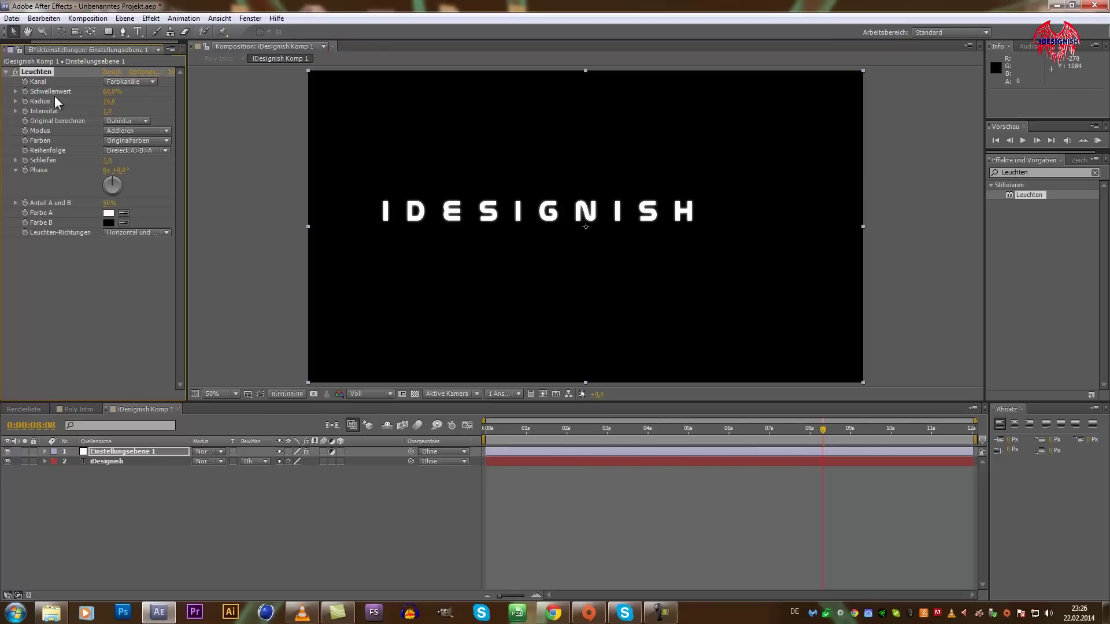
key(ctrl+d)
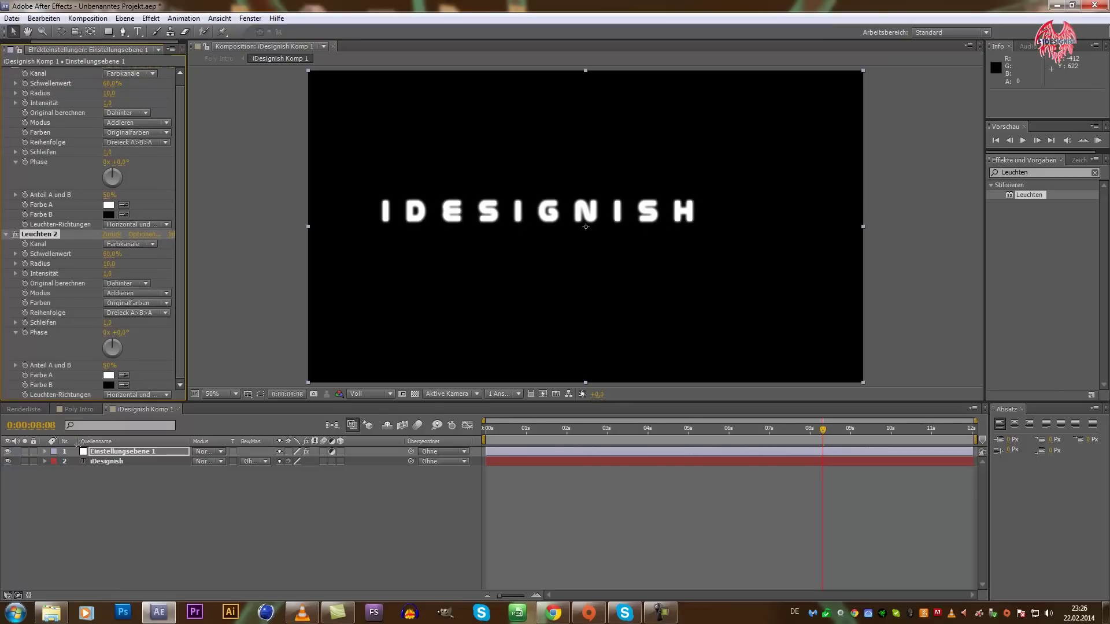
click(34, 411)
click(80, 408)
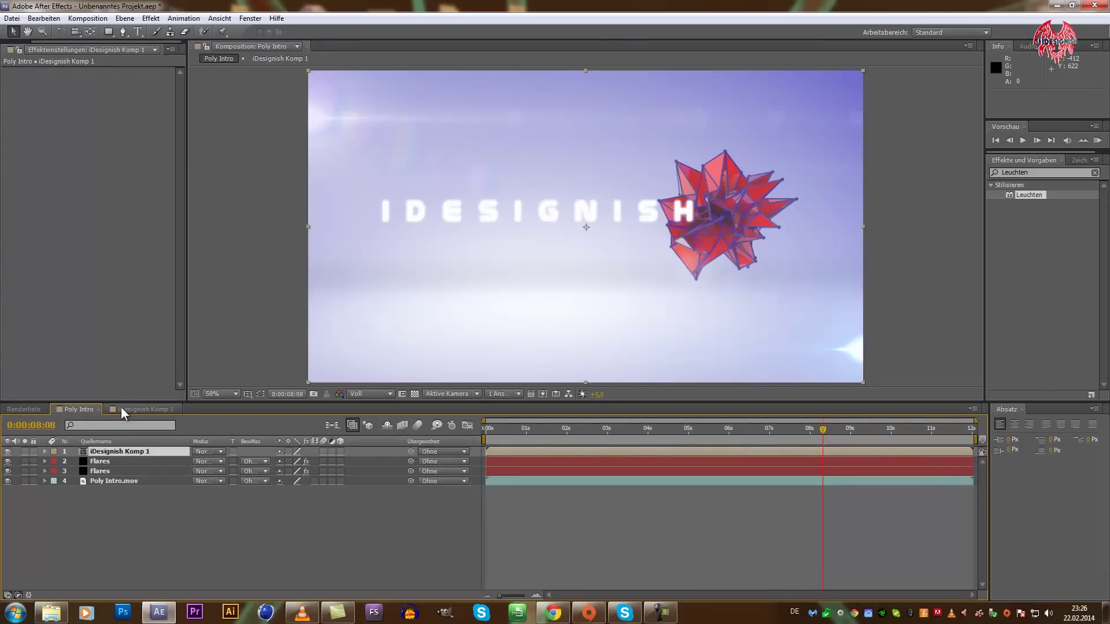
click(120, 408)
Delete the original Leuchten, leaving only Leuchten 2 on the adjustment layer.
click(20, 71)
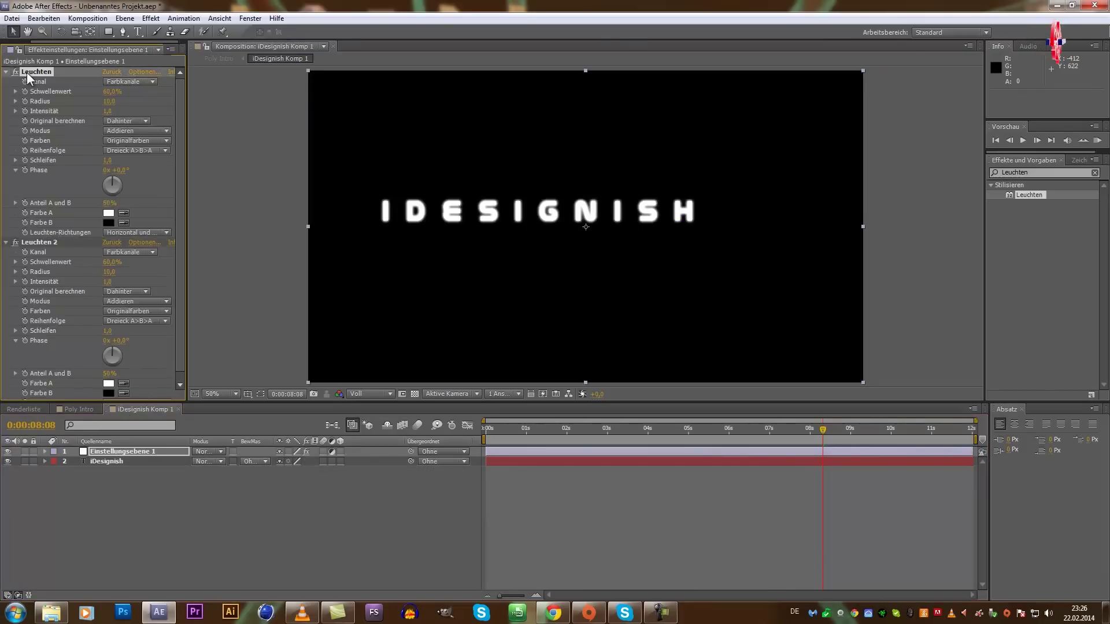
key(Delete)
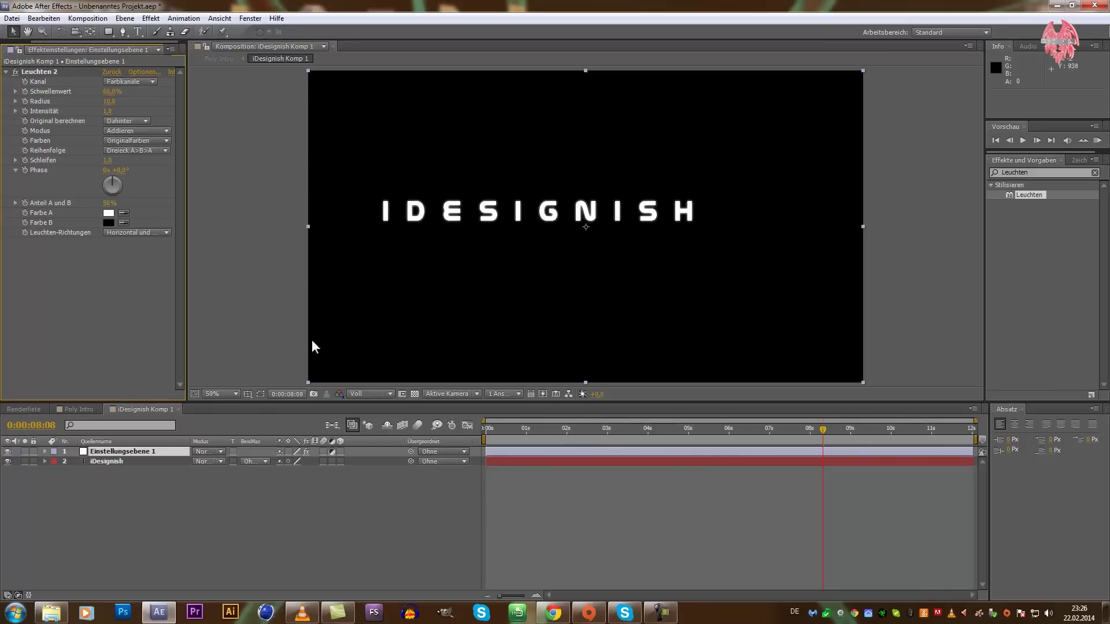
click(61, 408)
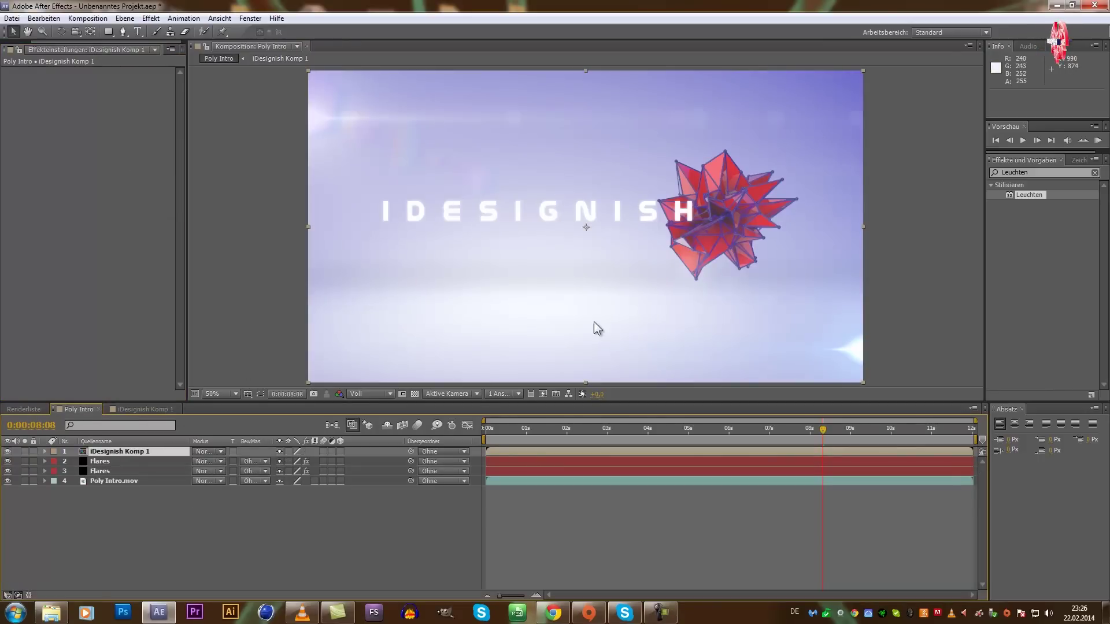
click(148, 407)
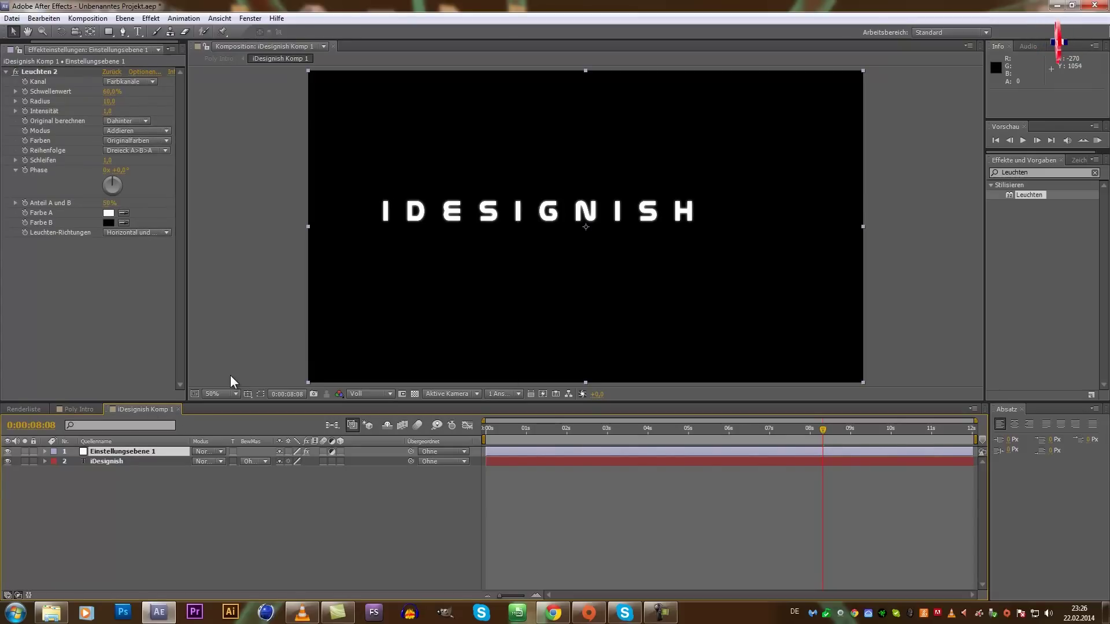
Base the glow on the alpha channel and set Farbe A to deep blue.
click(137, 81)
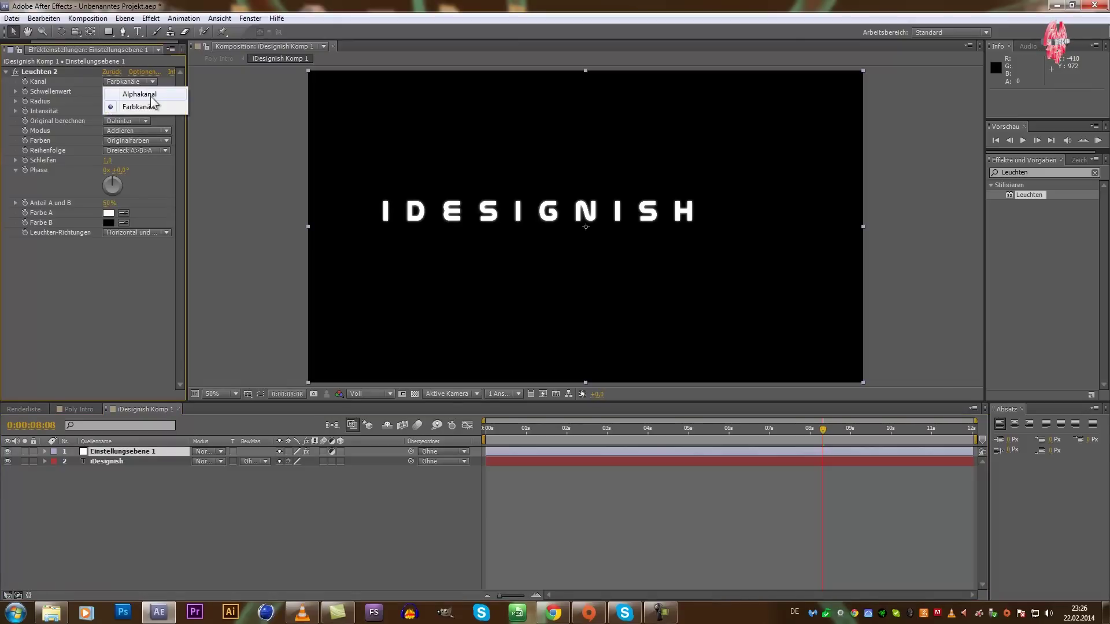
click(151, 96)
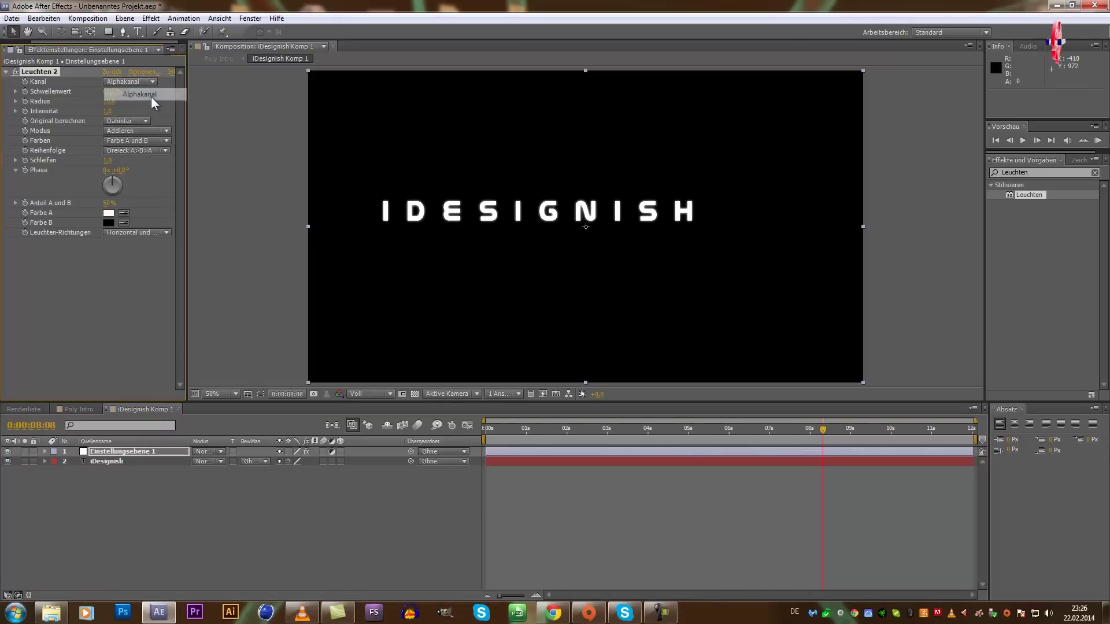
click(111, 213)
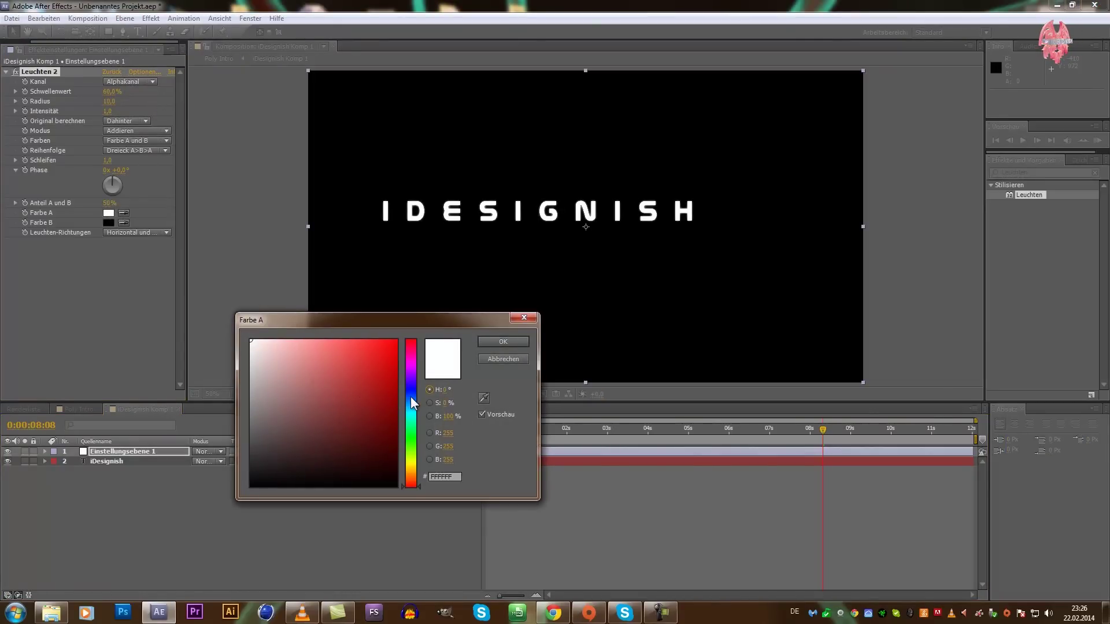
drag(410, 394, 446, 304)
click(351, 400)
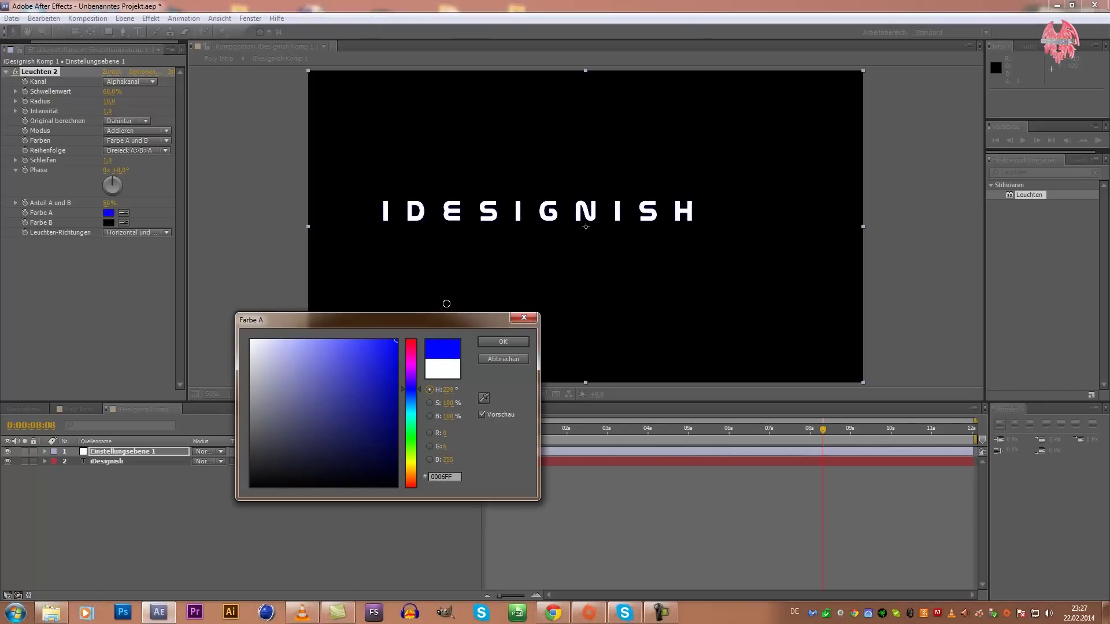
click(480, 342)
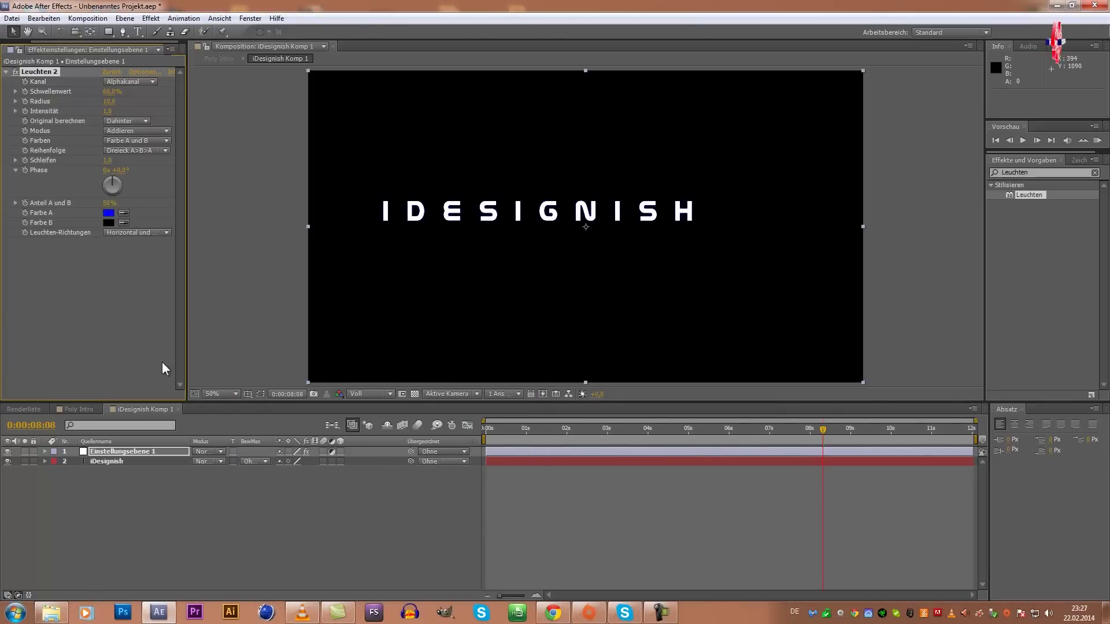
Try colour channels, revert the glow to alpha, and preview in Poly Intro.
click(139, 81)
click(144, 107)
click(143, 81)
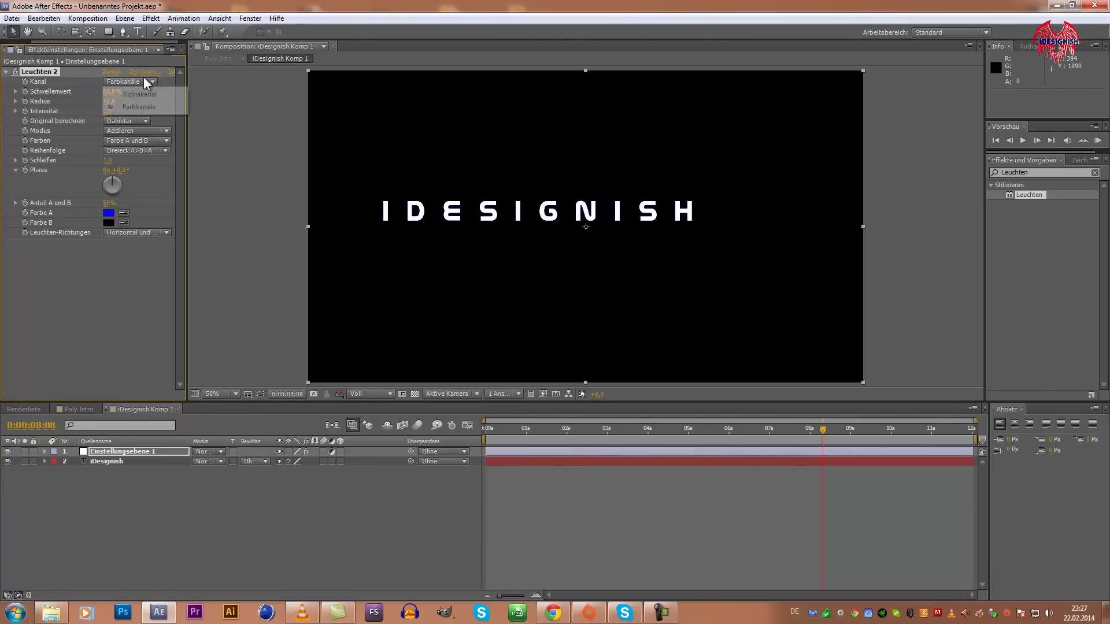
click(136, 90)
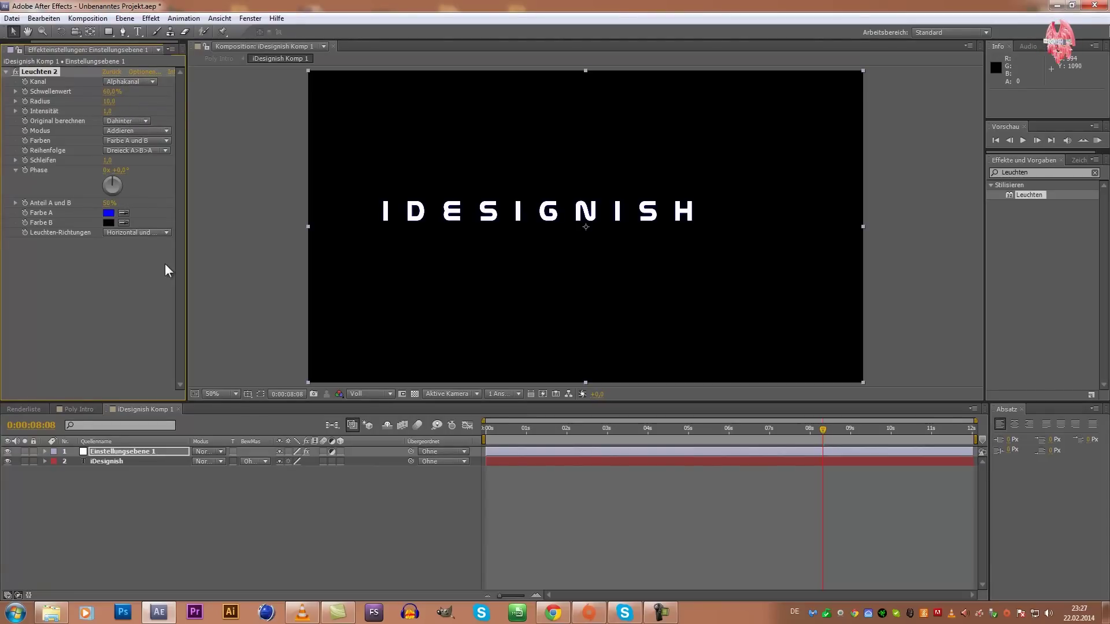
click(78, 409)
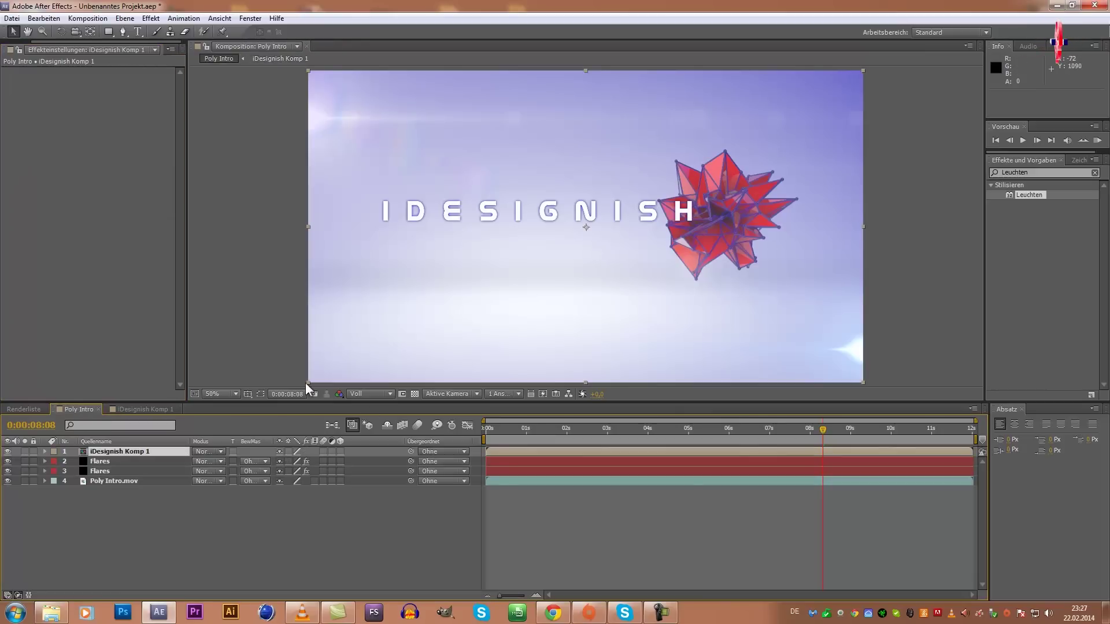
click(152, 408)
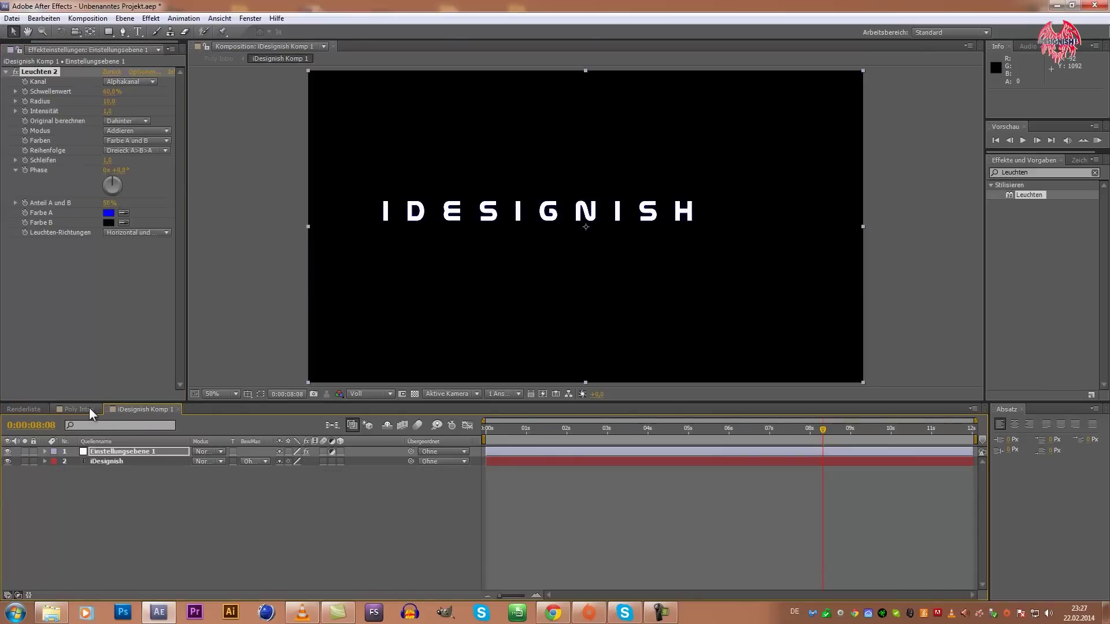
Re-edit Farbe A, keeping it blue, and check the glow in Poly Intro.
click(109, 213)
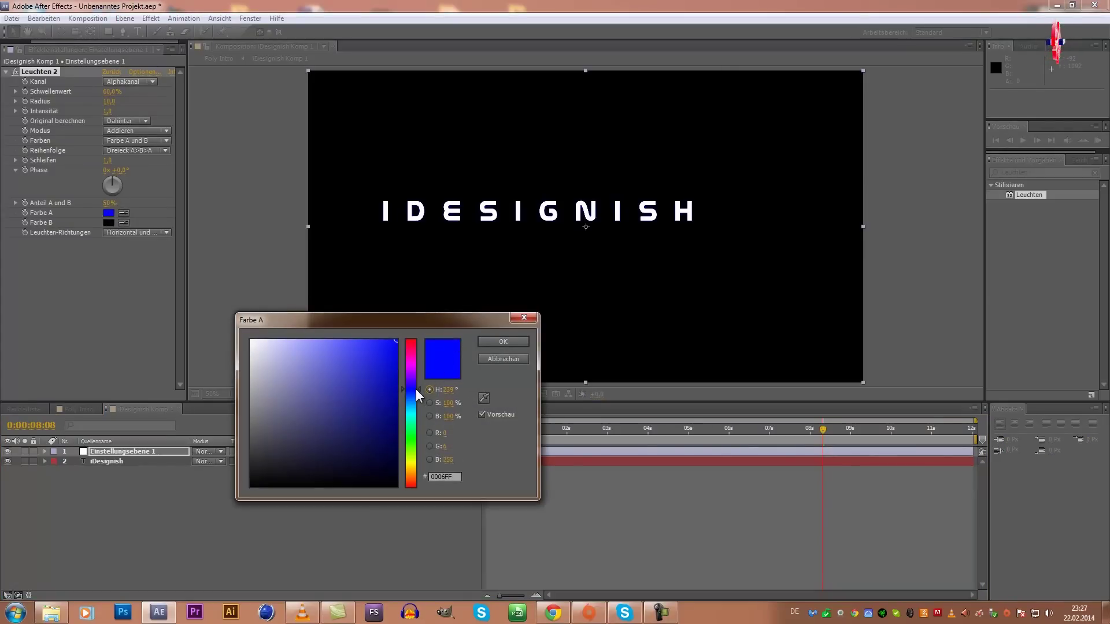
drag(415, 390, 421, 324)
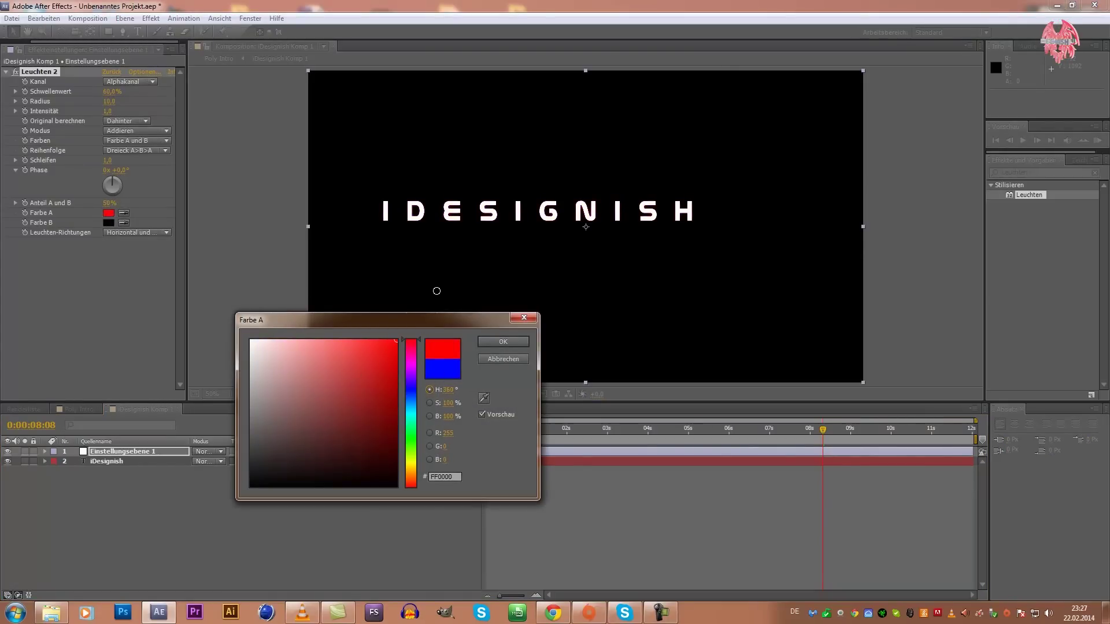
drag(412, 385, 411, 389)
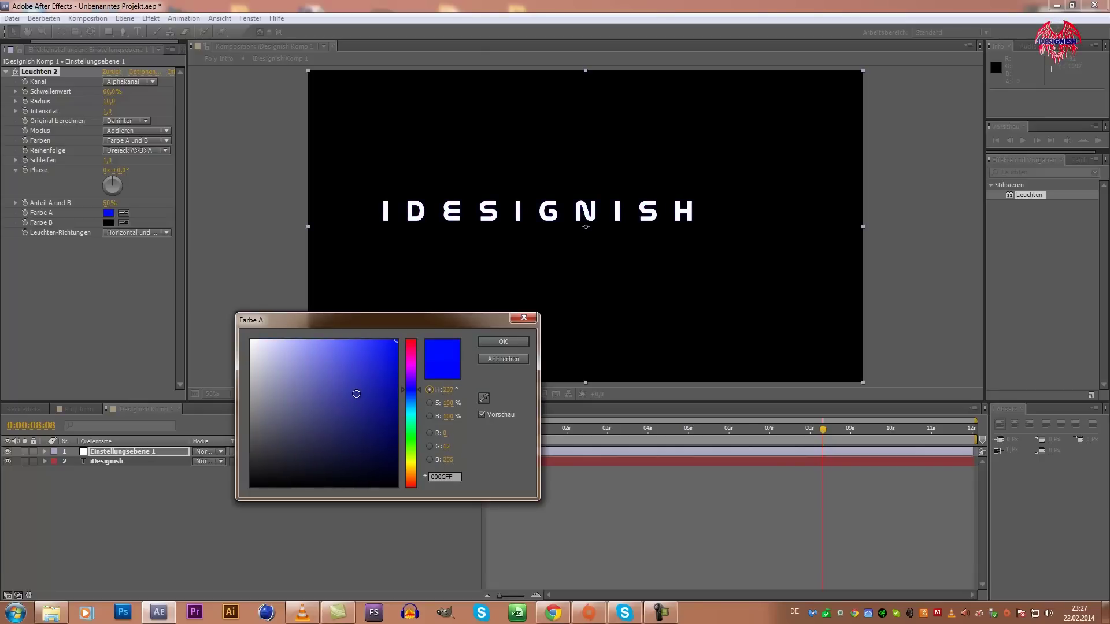
click(482, 345)
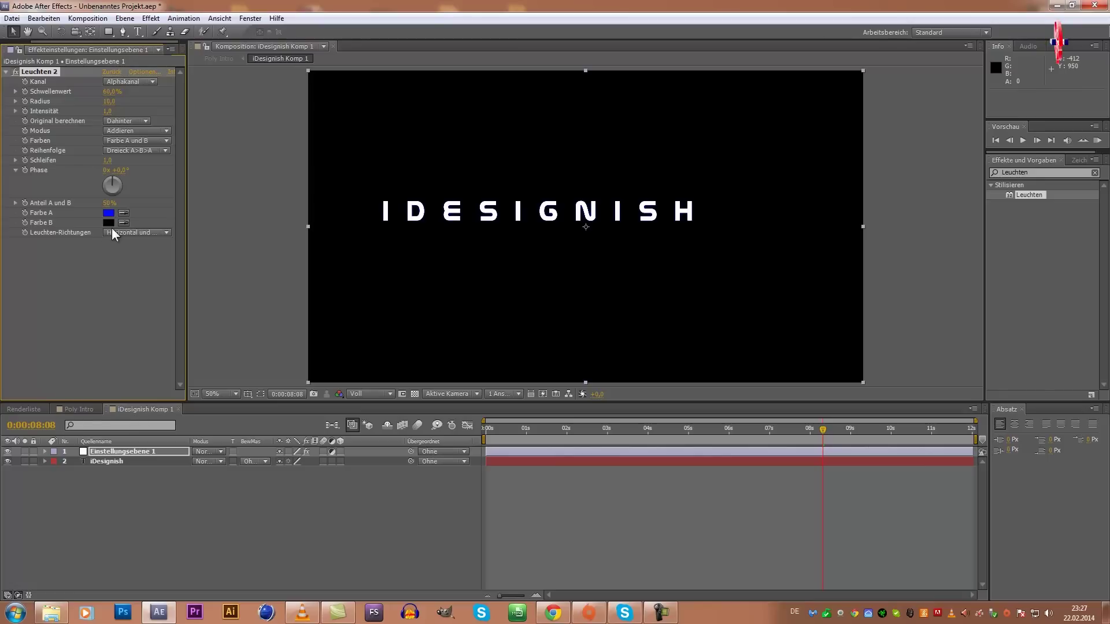
click(79, 409)
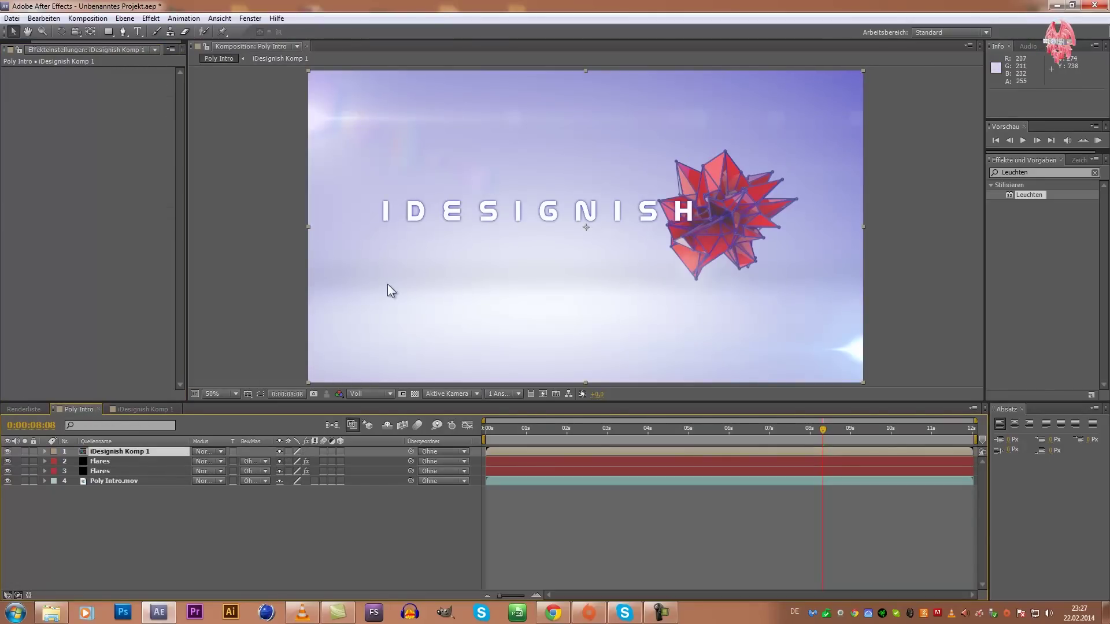
click(129, 411)
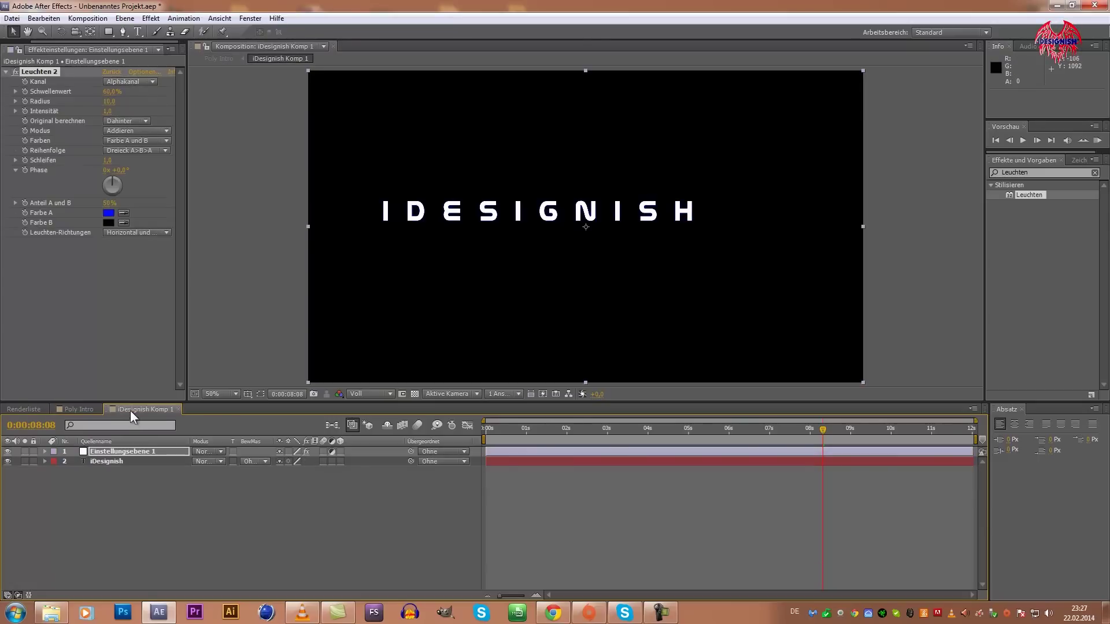
Change the glow's Farbe B from black to a saturated blue.
click(110, 222)
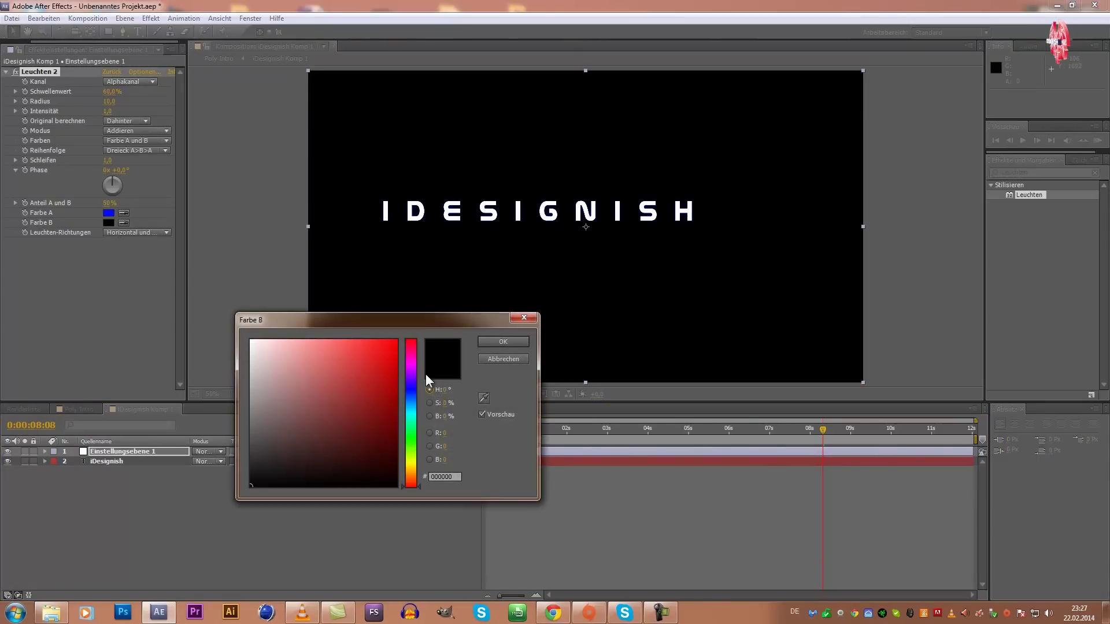
drag(375, 390, 307, 325)
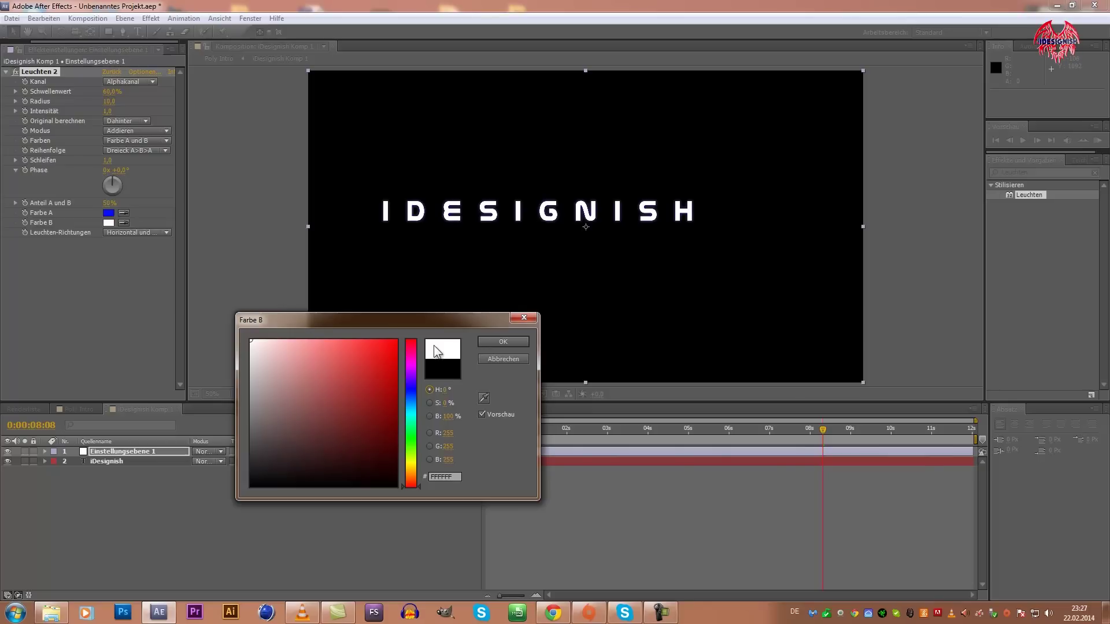
click(411, 390)
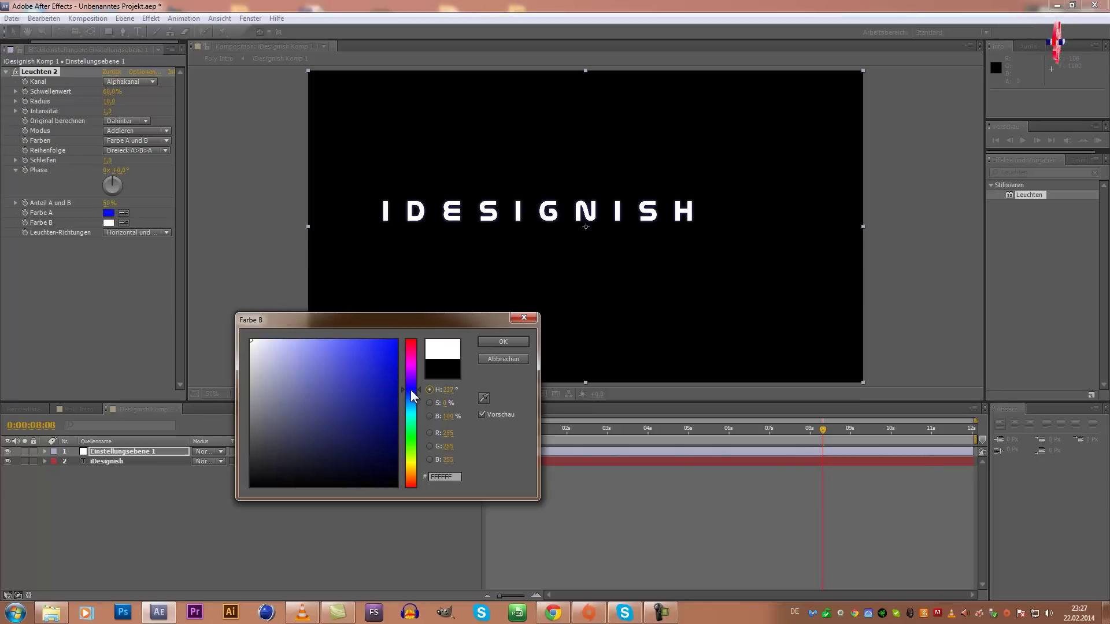
drag(368, 390, 445, 301)
click(486, 341)
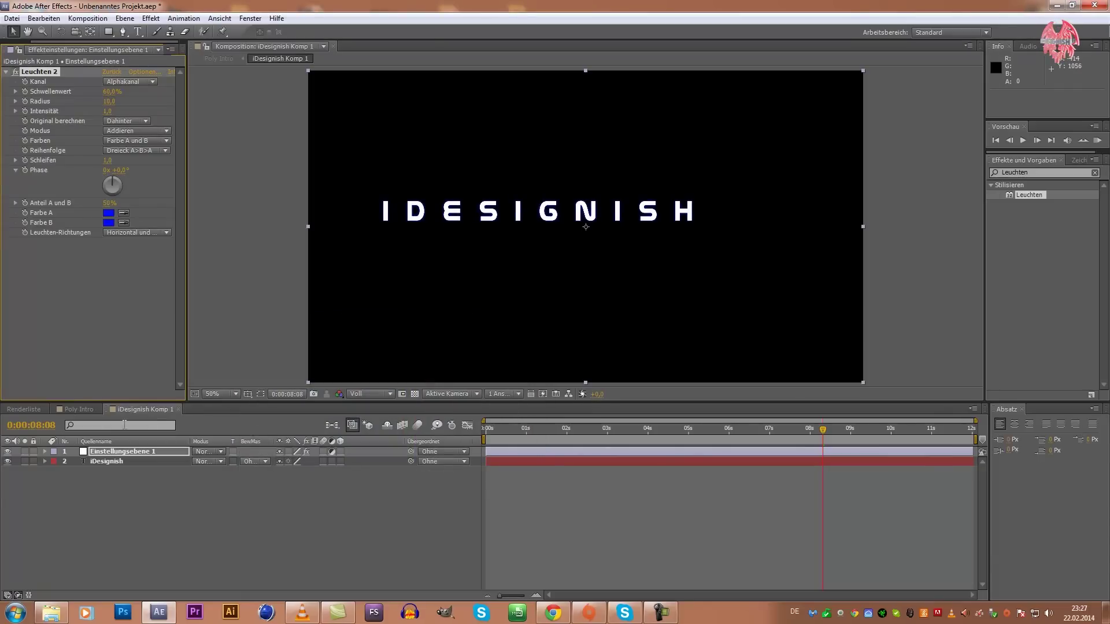
click(68, 409)
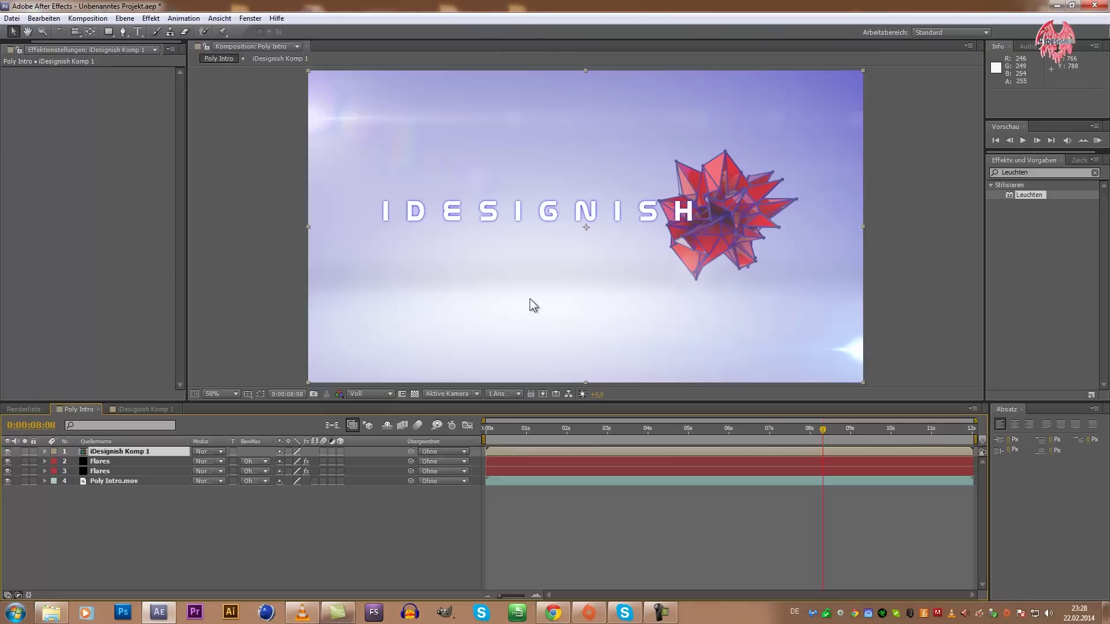
Select the iDesignish Komp 1 layer, move to about nine seconds, and choose the Pen tool.
click(258, 565)
click(113, 449)
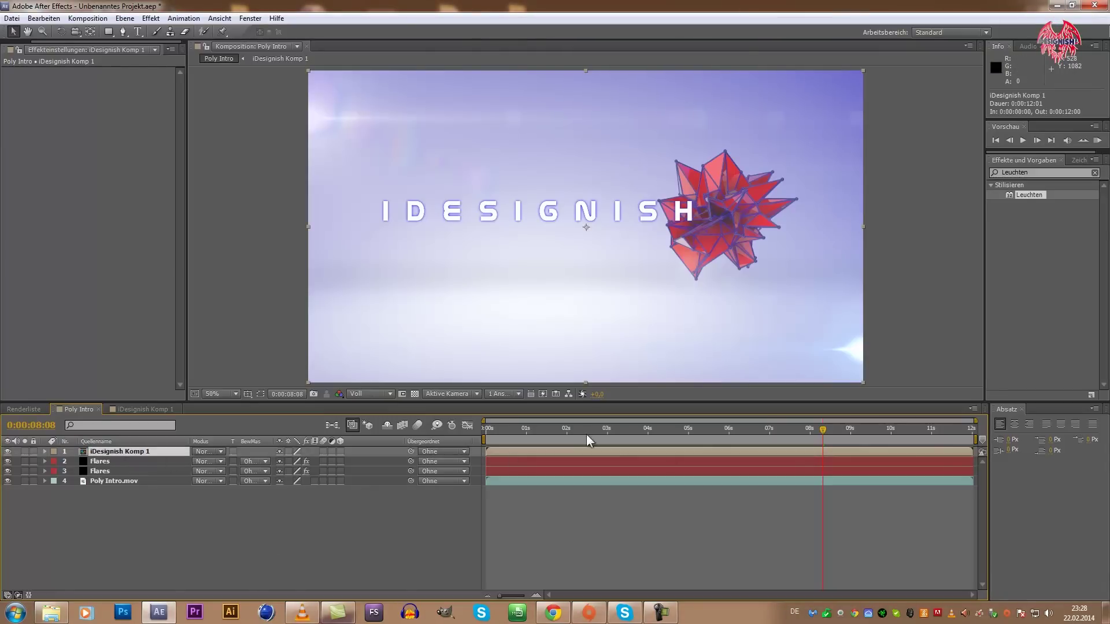
mouse_move(821, 426)
mouse_down()
mouse_move(612, 442)
mouse_move(754, 421)
mouse_move(876, 420)
mouse_move(830, 427)
mouse_move(870, 431)
mouse_up()
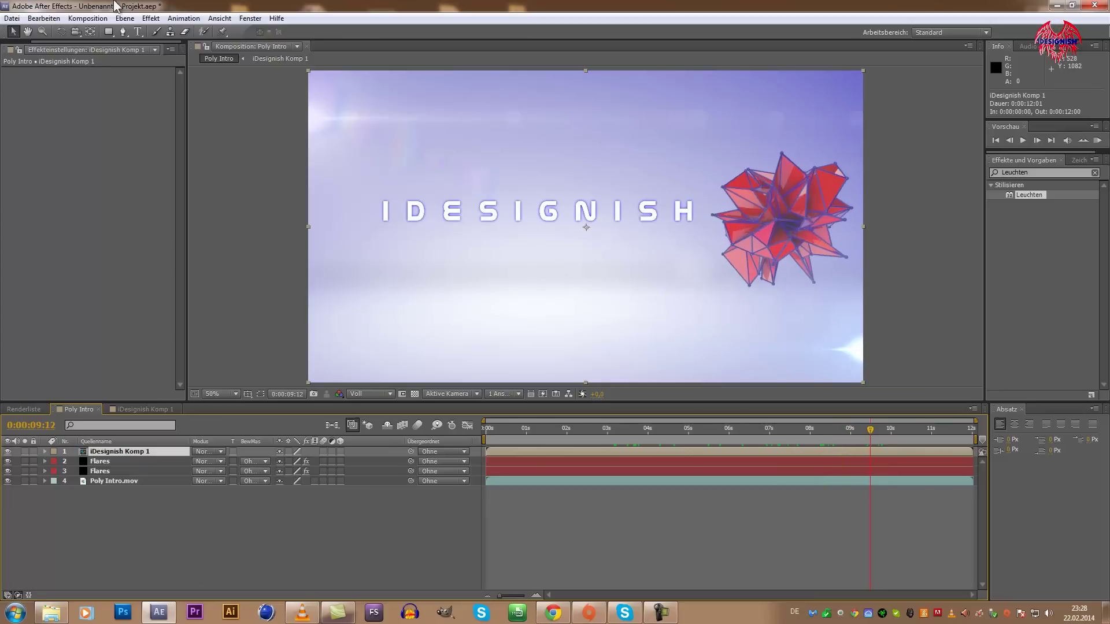
click(123, 33)
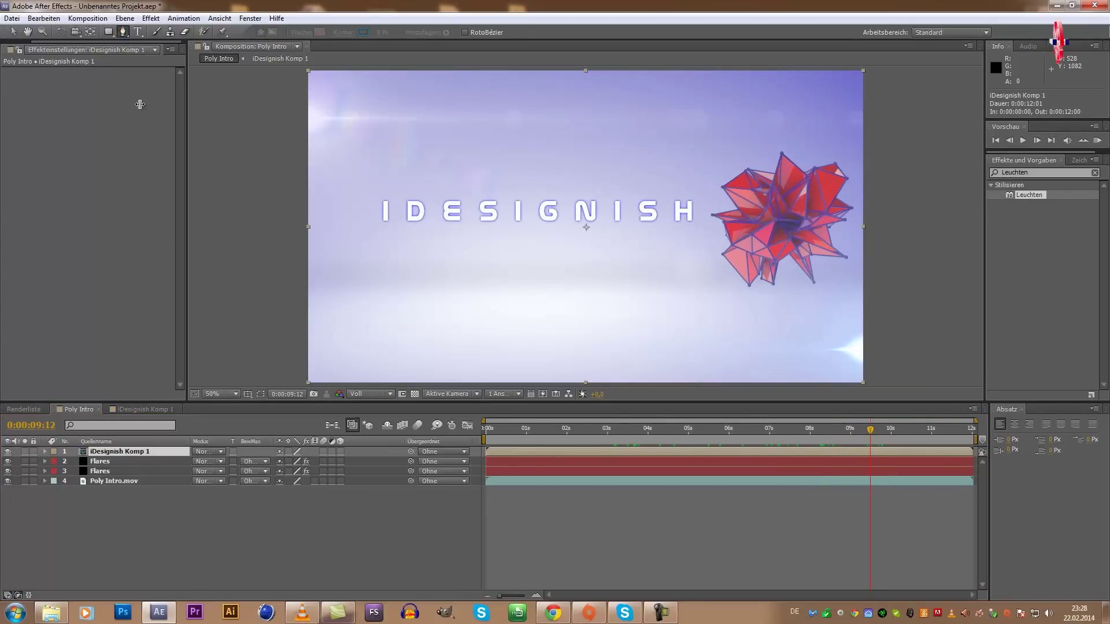
Draw a closed four-point rectangular mask around the IDESIGNISH title.
click(359, 156)
click(365, 267)
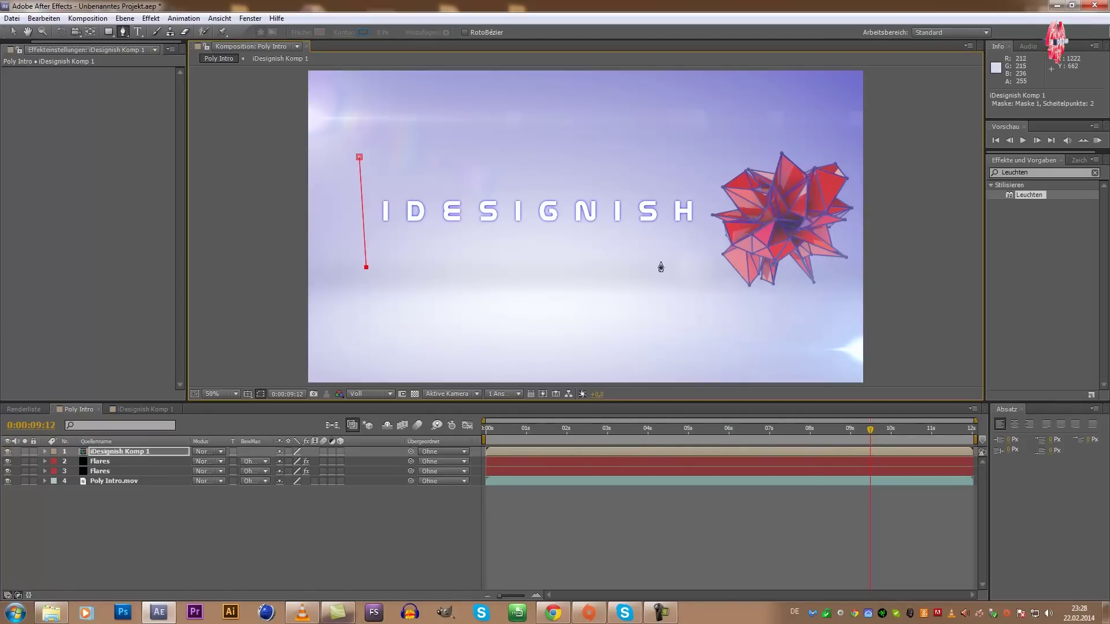
click(708, 263)
click(708, 151)
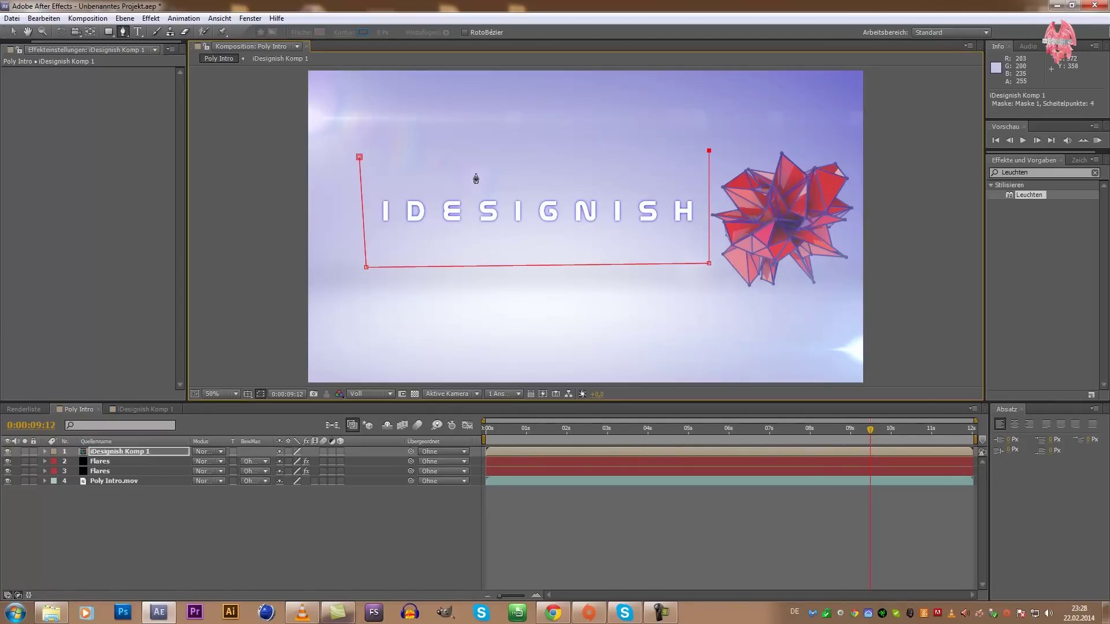
click(358, 157)
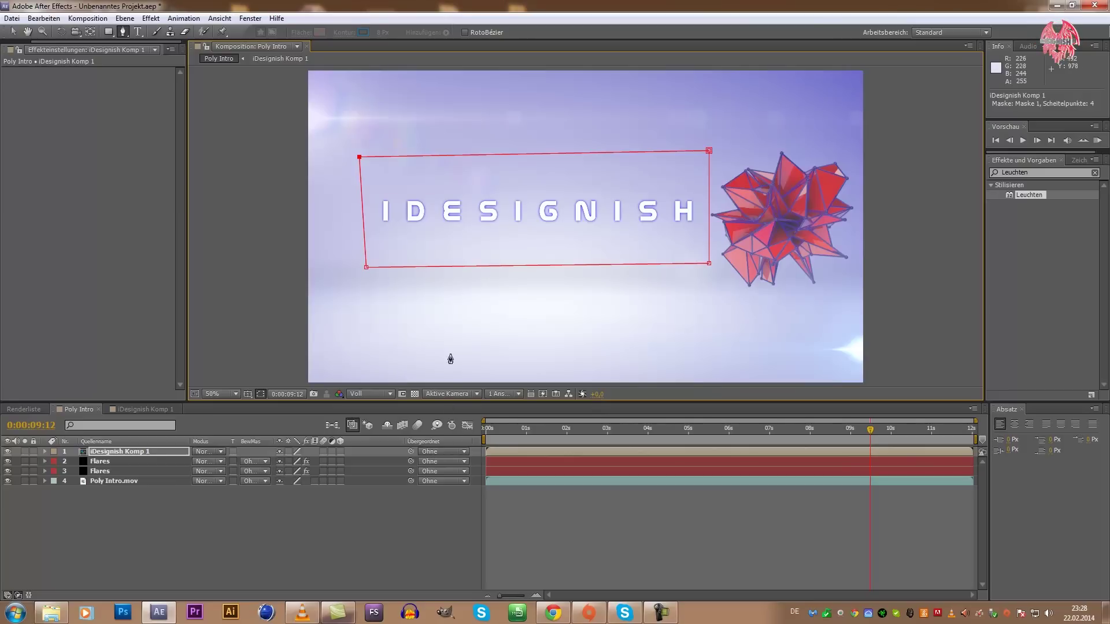
Tick Umgekehrt on Maske 1 to hide the title, then scrub to preview.
click(46, 452)
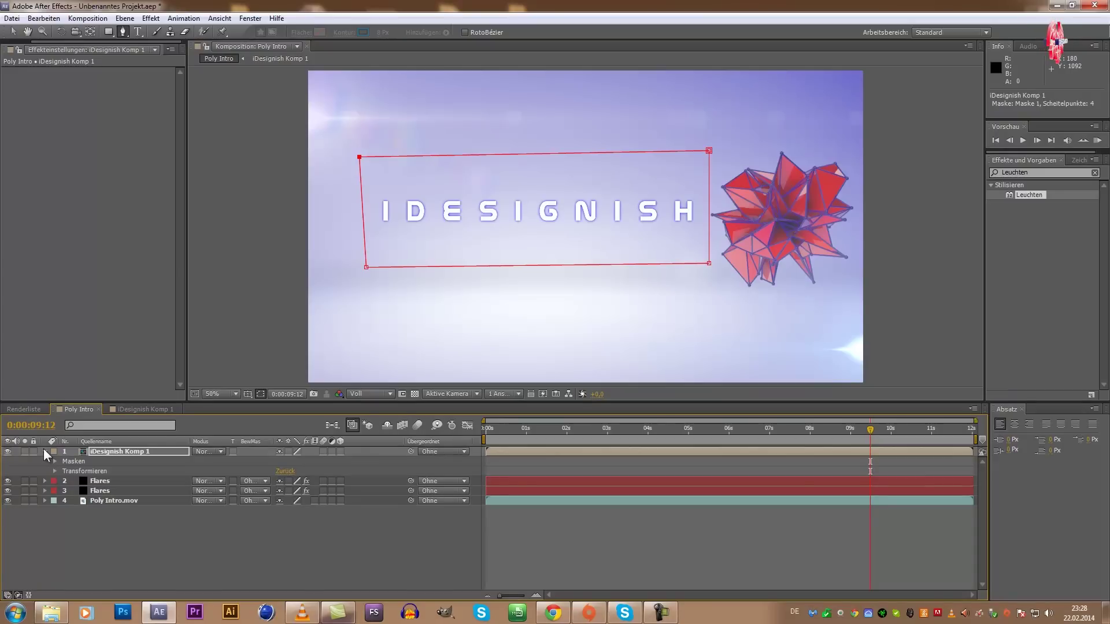
click(55, 462)
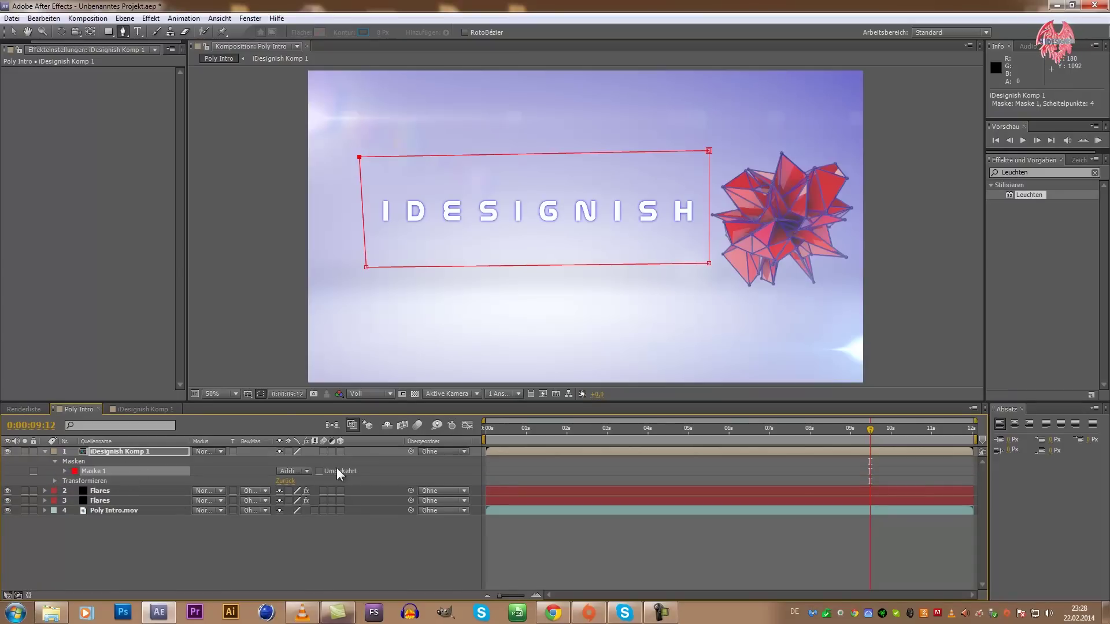
key(F2)
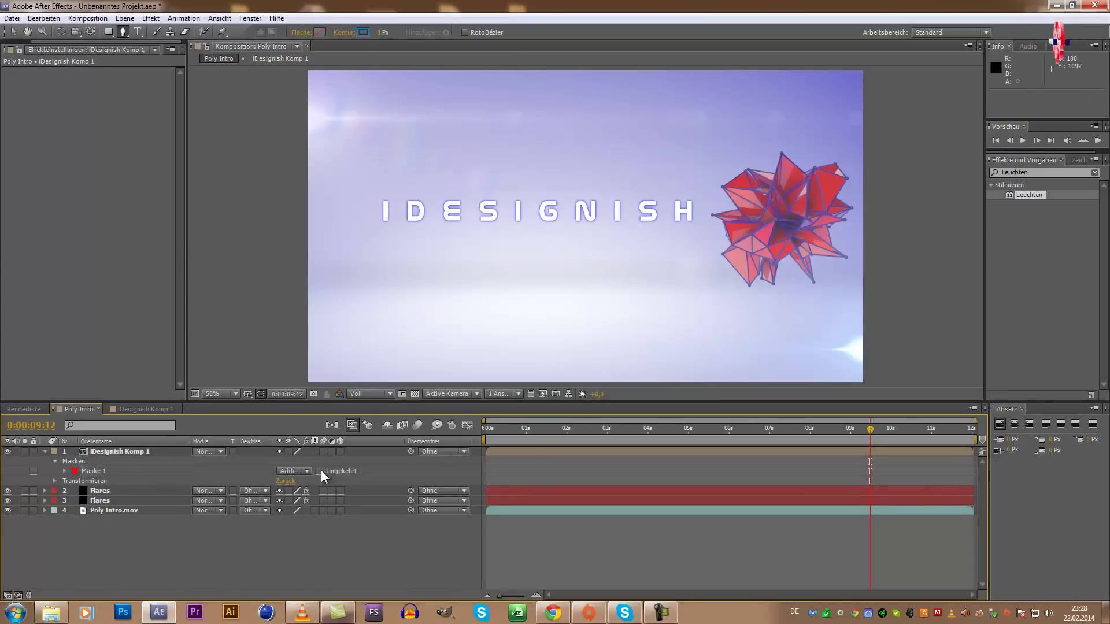
click(319, 472)
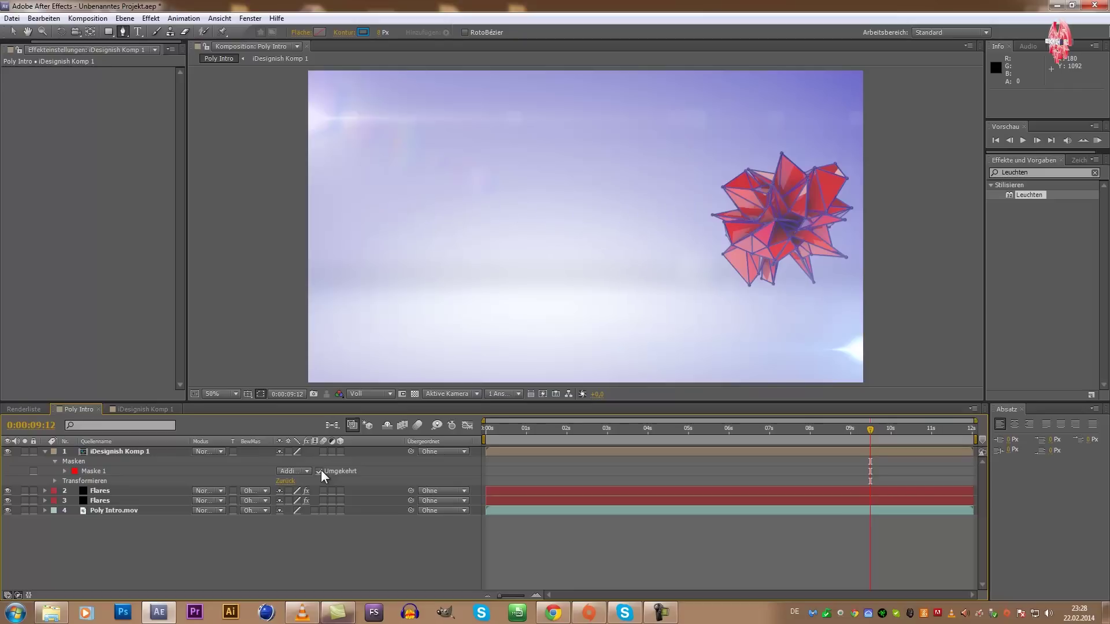
click(95, 470)
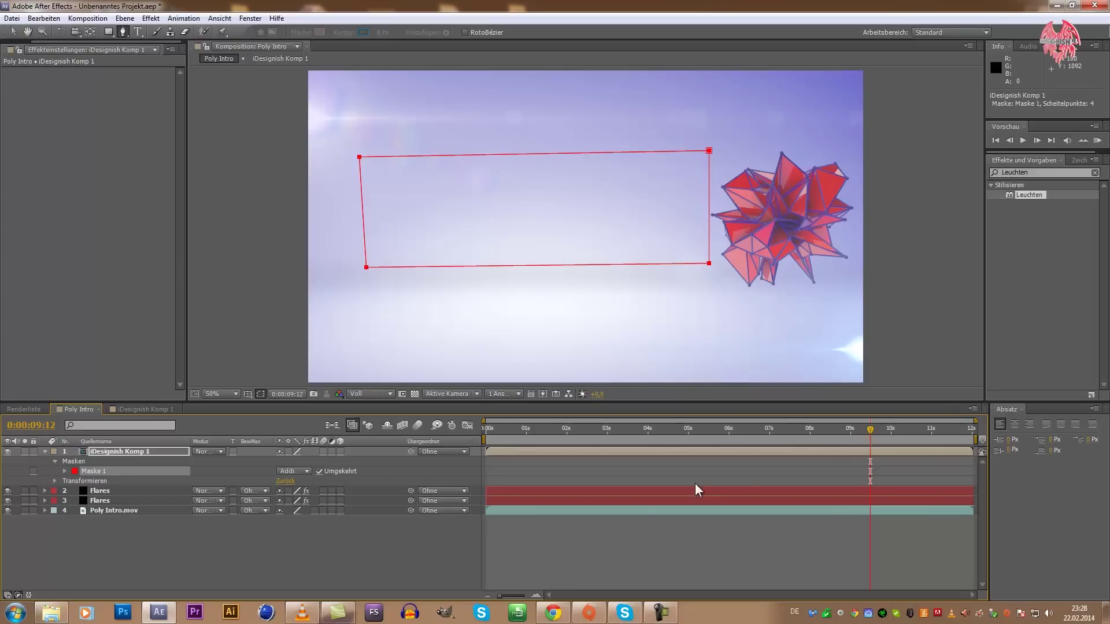
drag(871, 433, 412, 431)
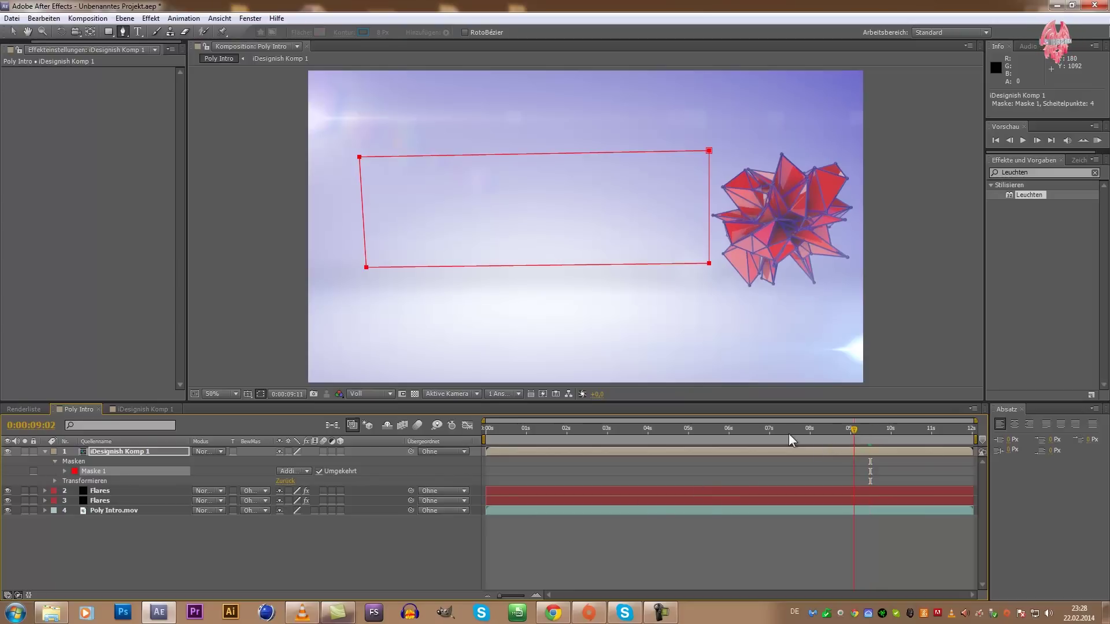
mouse_move(633, 432)
mouse_down()
mouse_move(882, 468)
mouse_move(836, 465)
mouse_move(857, 467)
mouse_up()
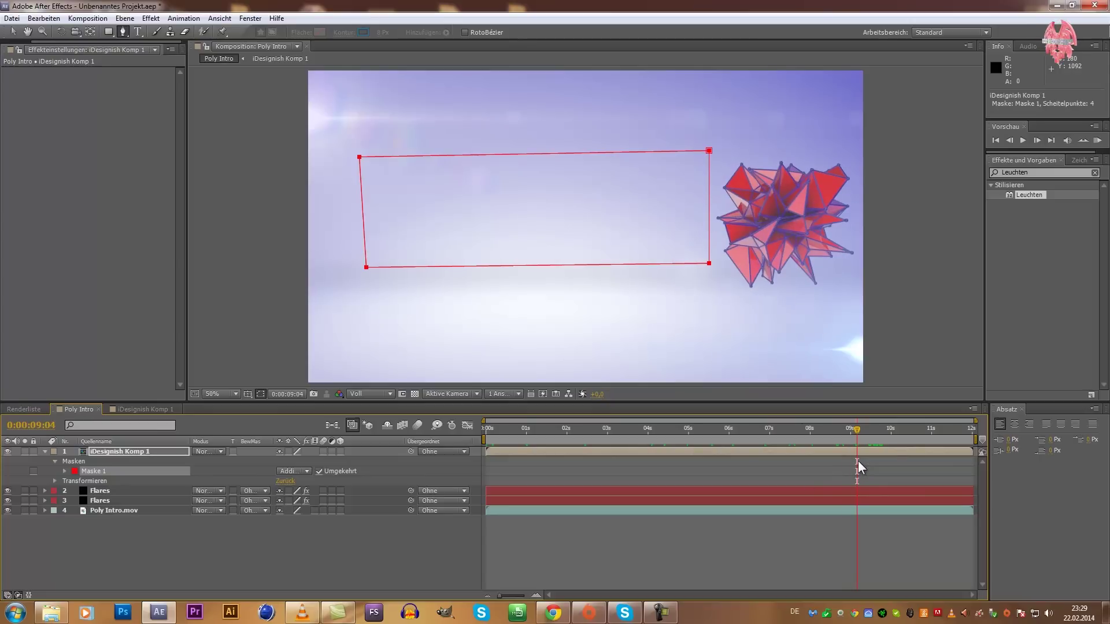
Keyframe the Maskenpfad, then slide the mask rectangle right at 12 seconds.
click(64, 472)
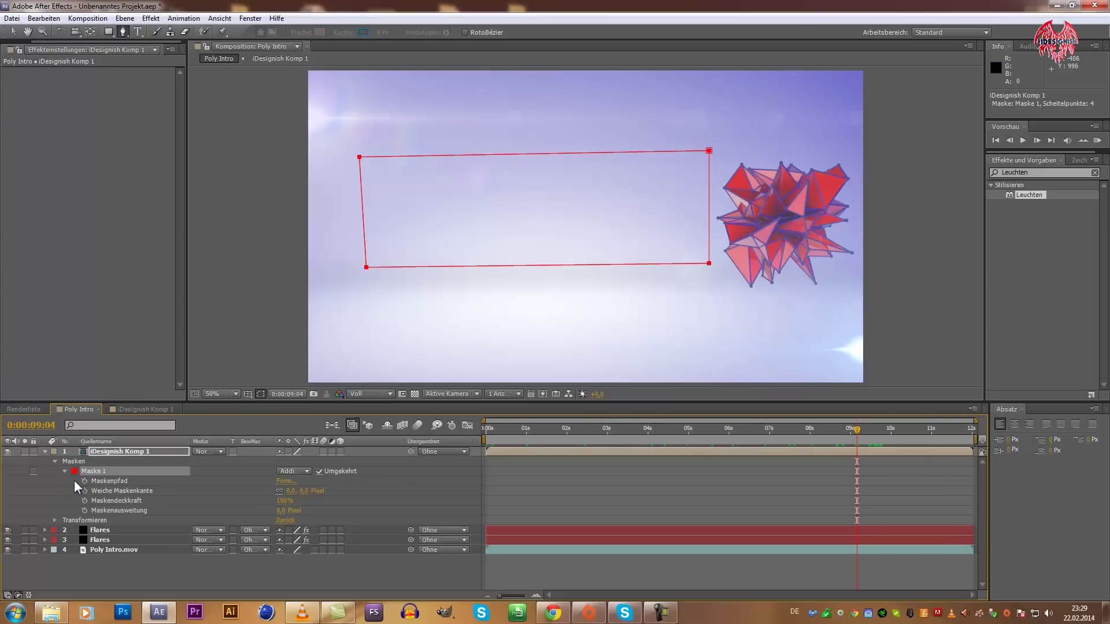
click(84, 482)
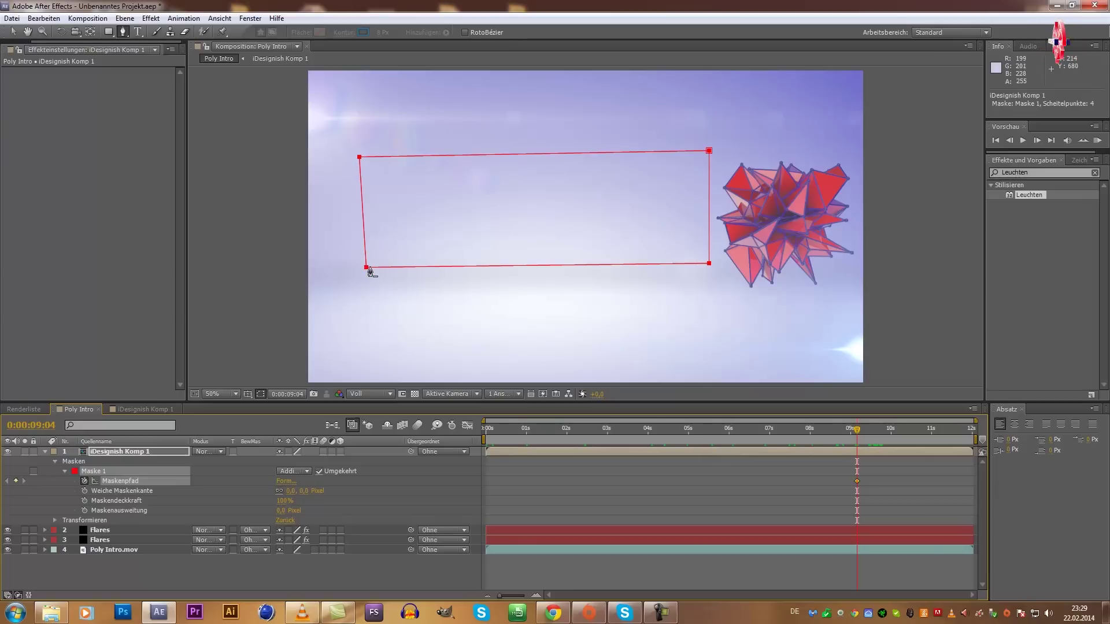
key(g)
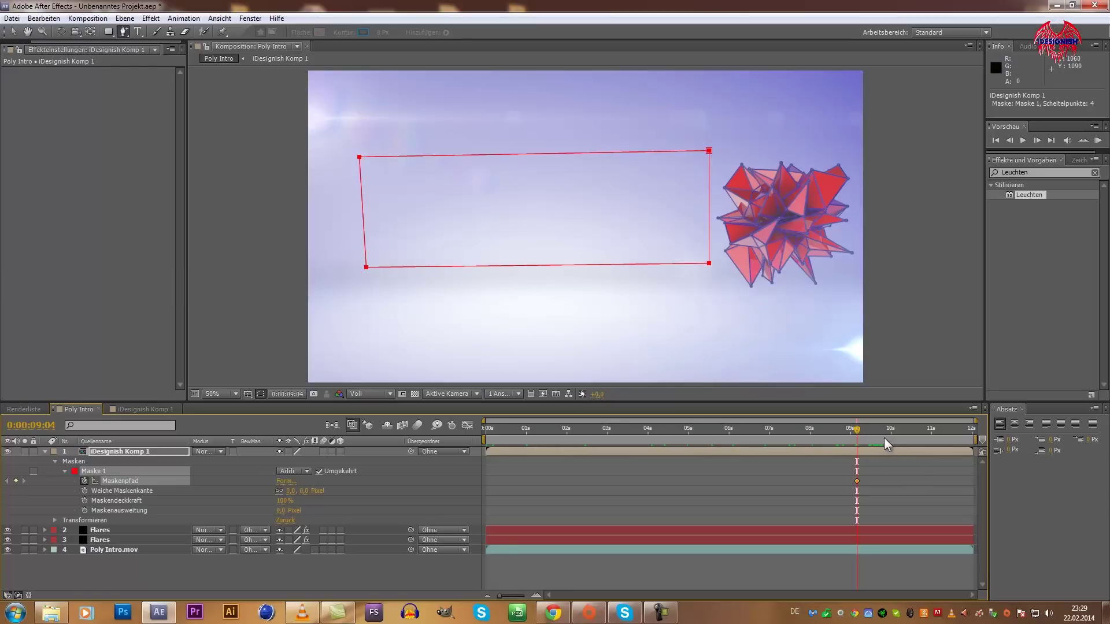
drag(872, 431, 976, 430)
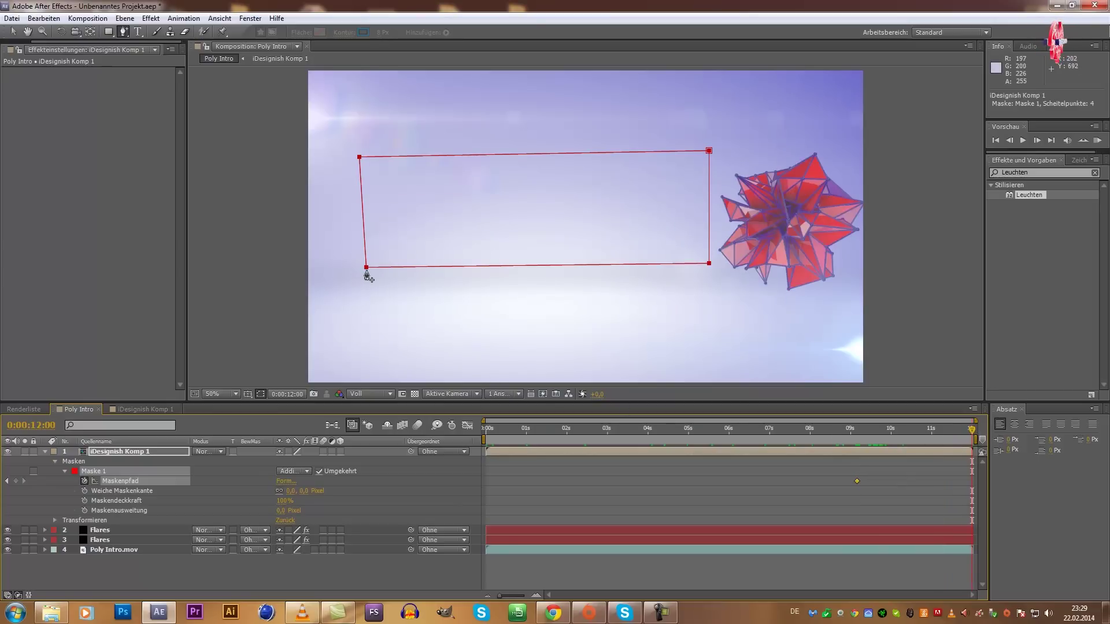
drag(366, 269, 817, 265)
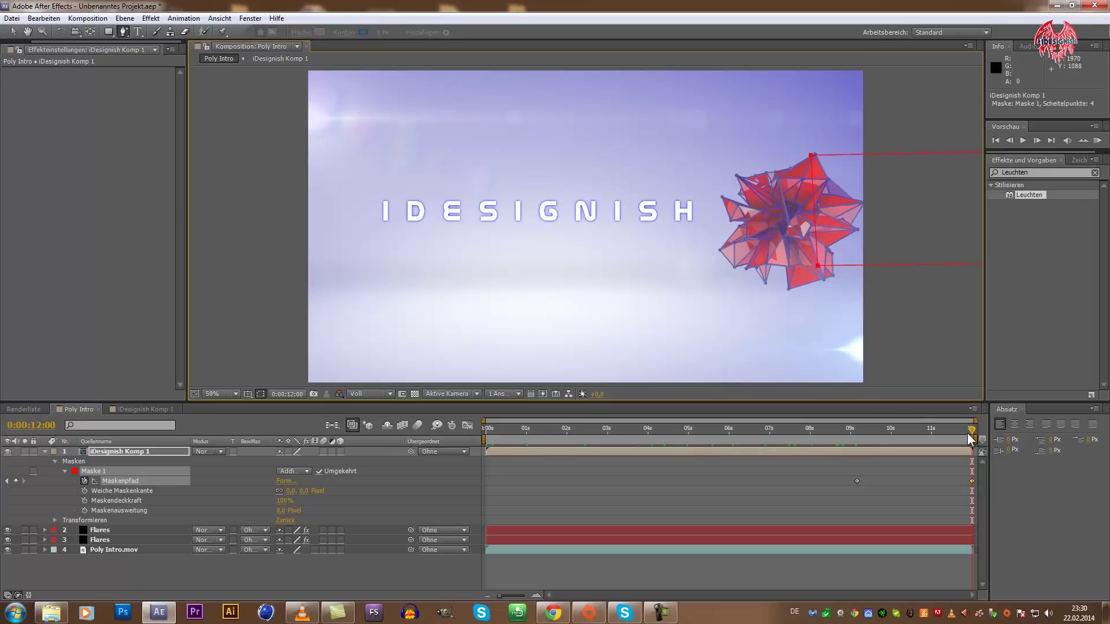
Scrub through the title reveal and return to the first frame.
drag(971, 428, 484, 427)
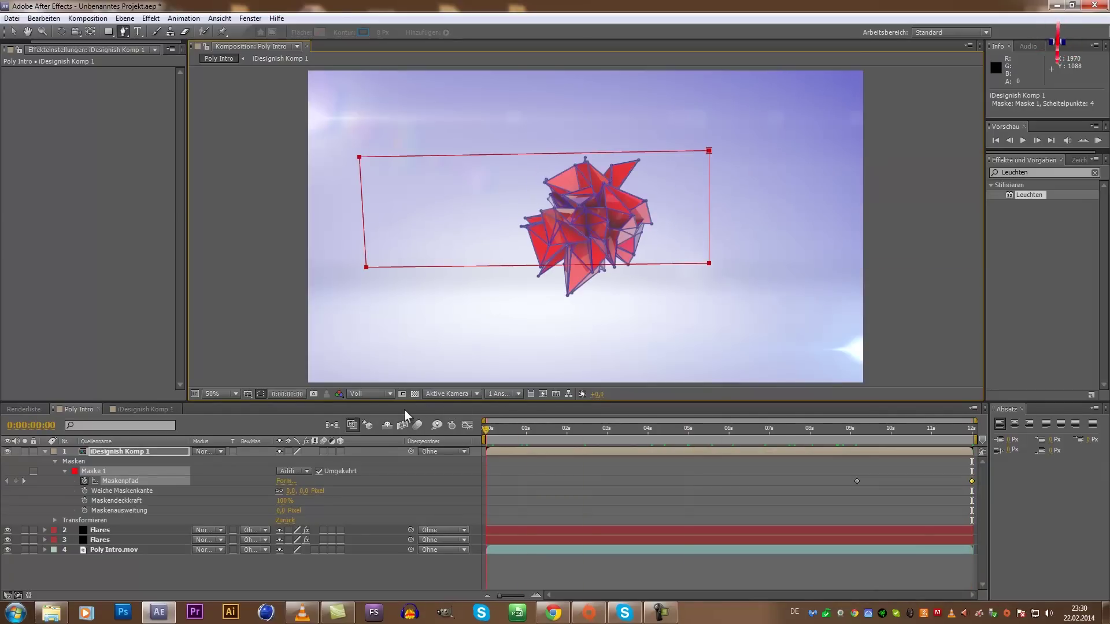
click(366, 410)
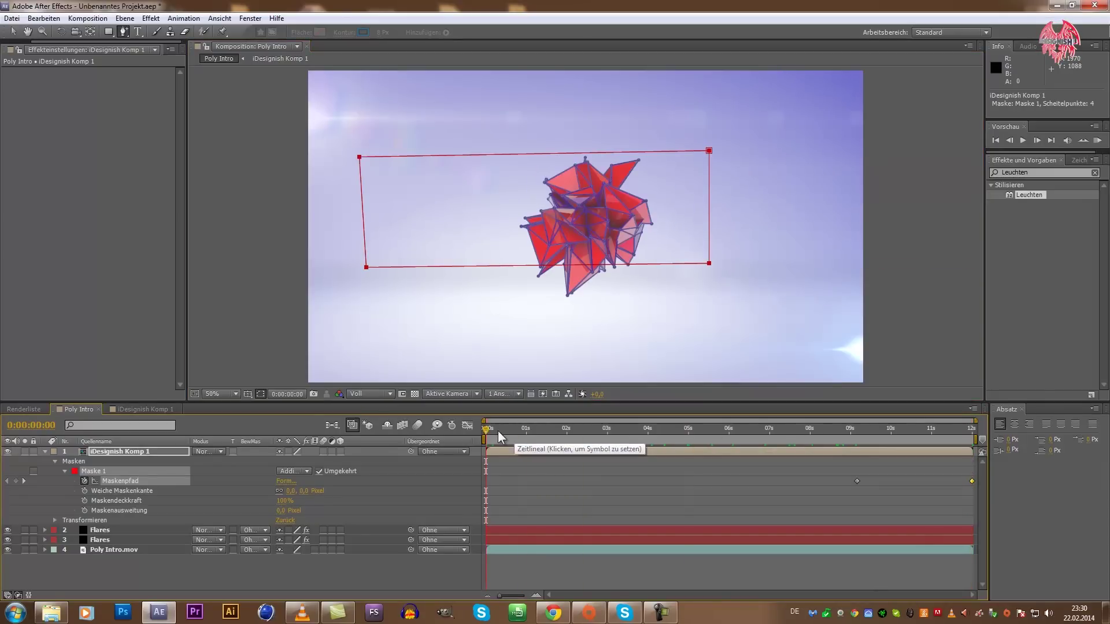
drag(484, 431, 973, 449)
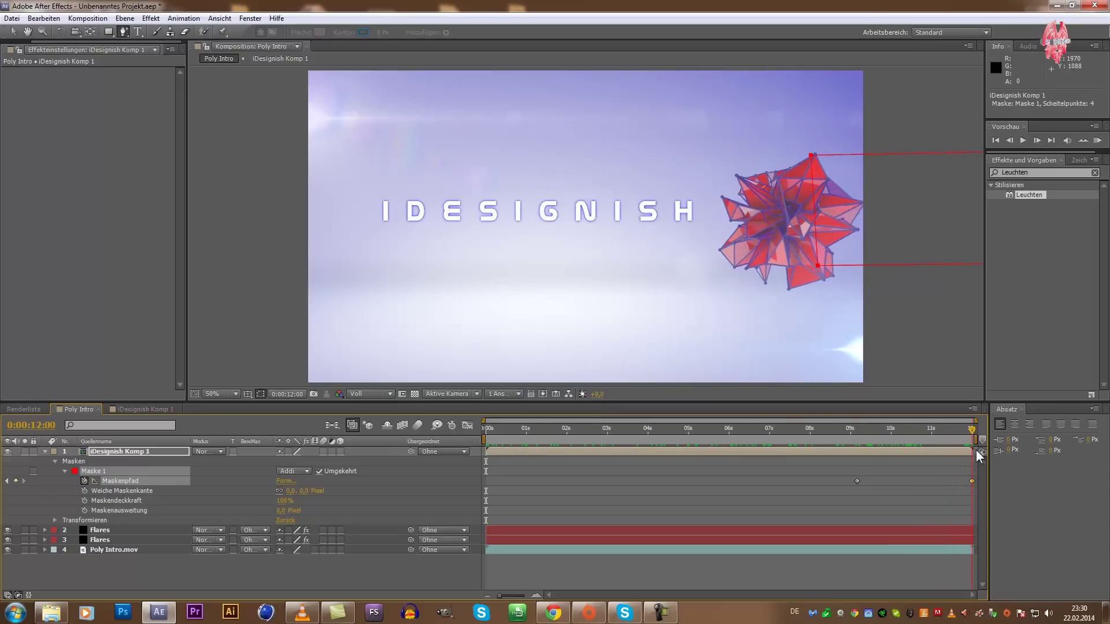
key(Home)
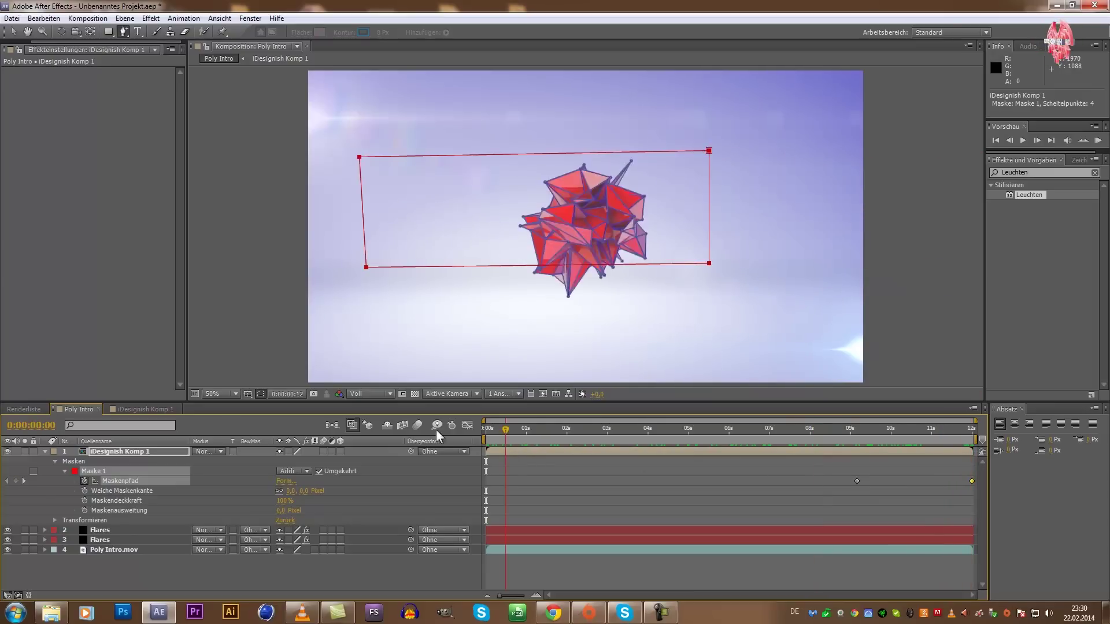
Add adjustment layer Einstellungsebene 2 atop Poly Intro and search the effects for 'kurven'.
click(46, 452)
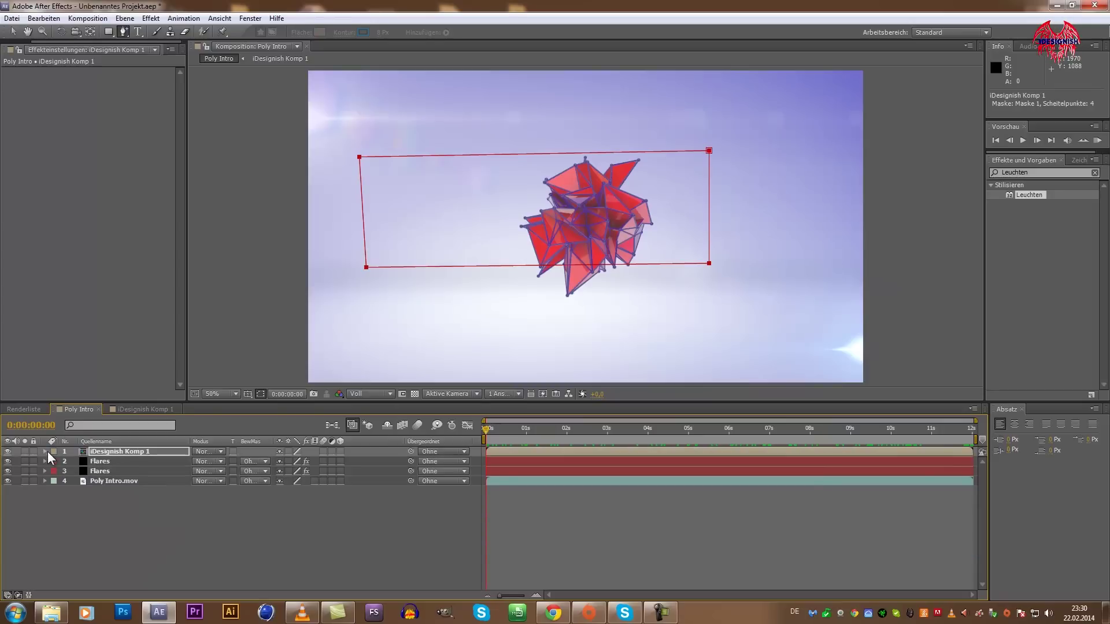
click(91, 537)
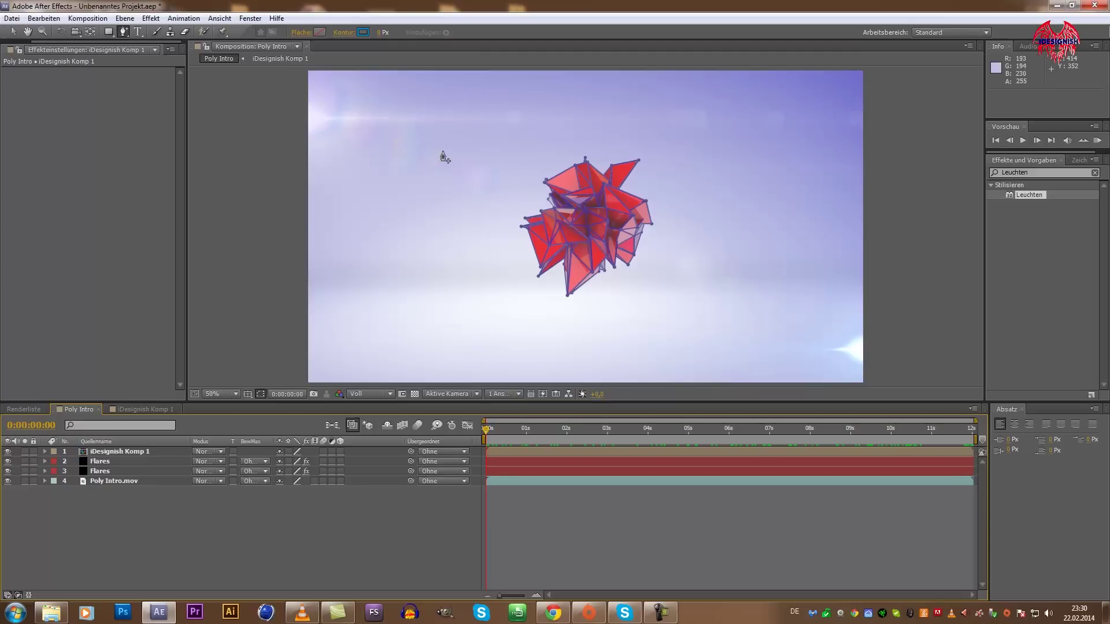
right_click(230, 514)
mouse_move(260, 404)
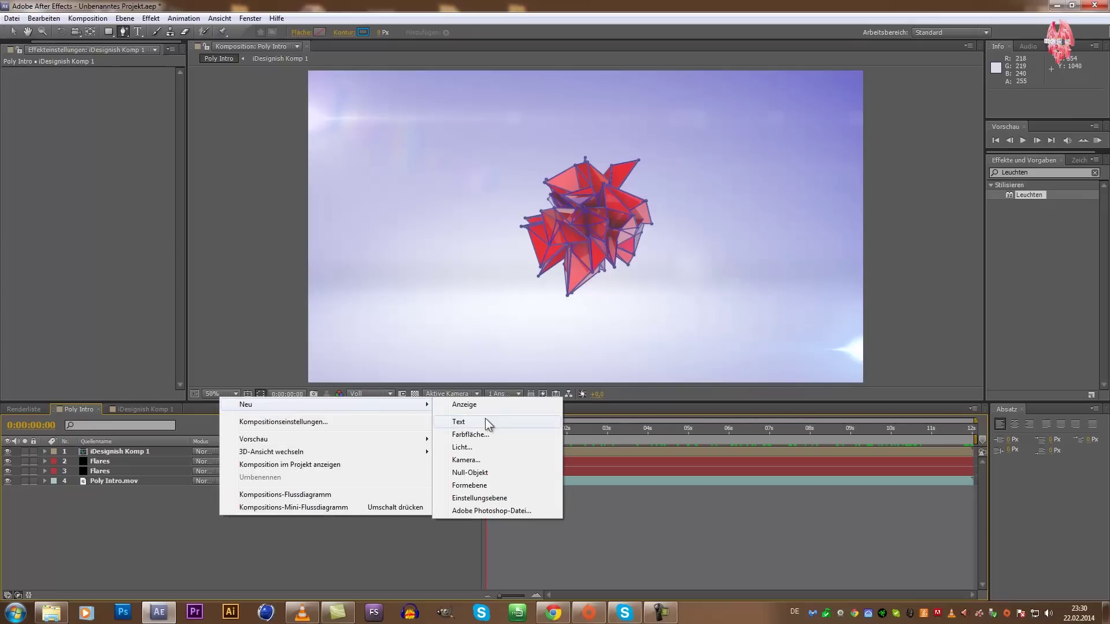
click(492, 499)
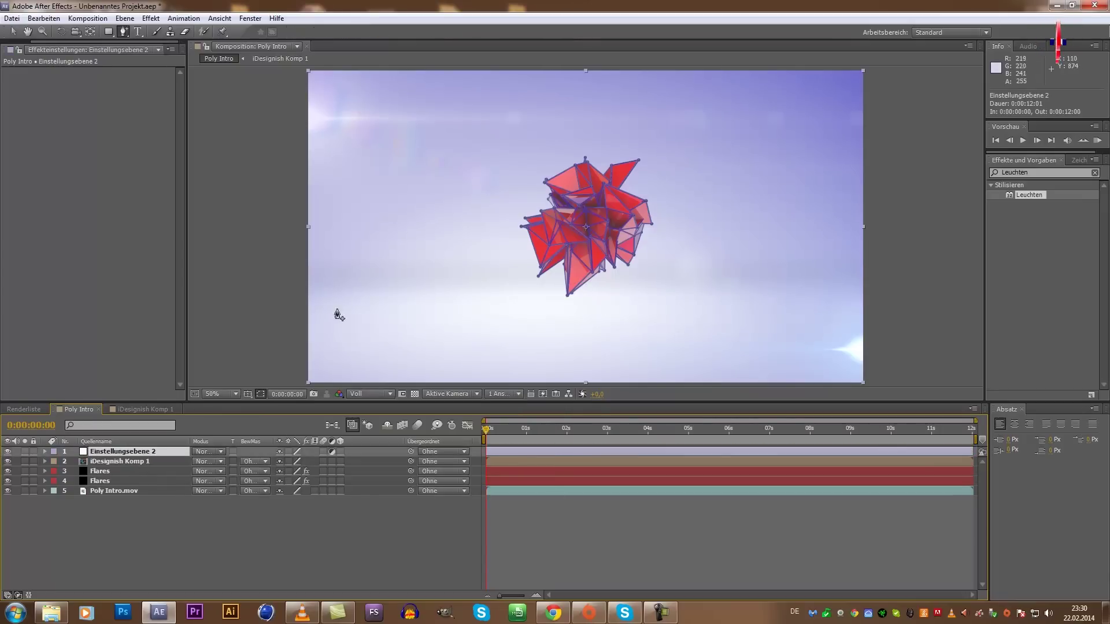
click(1046, 173)
text(kurven)
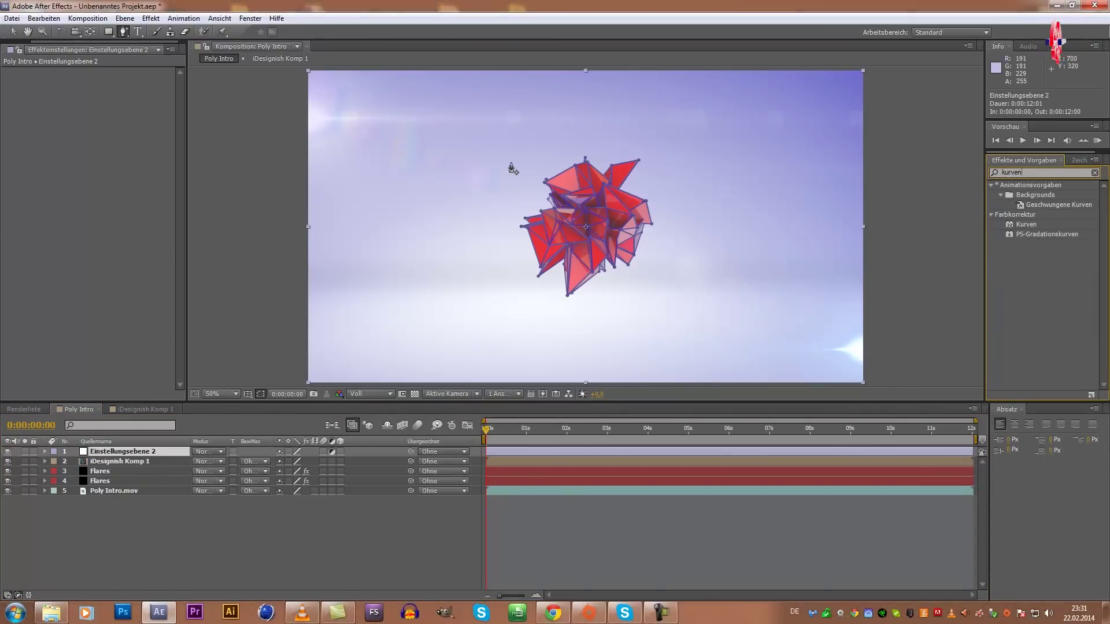
Apply Kurven to Einstellungsebene 2 and pull the RGB black point in to deepen shadows.
click(1027, 229)
drag(1026, 229, 134, 453)
key(v)
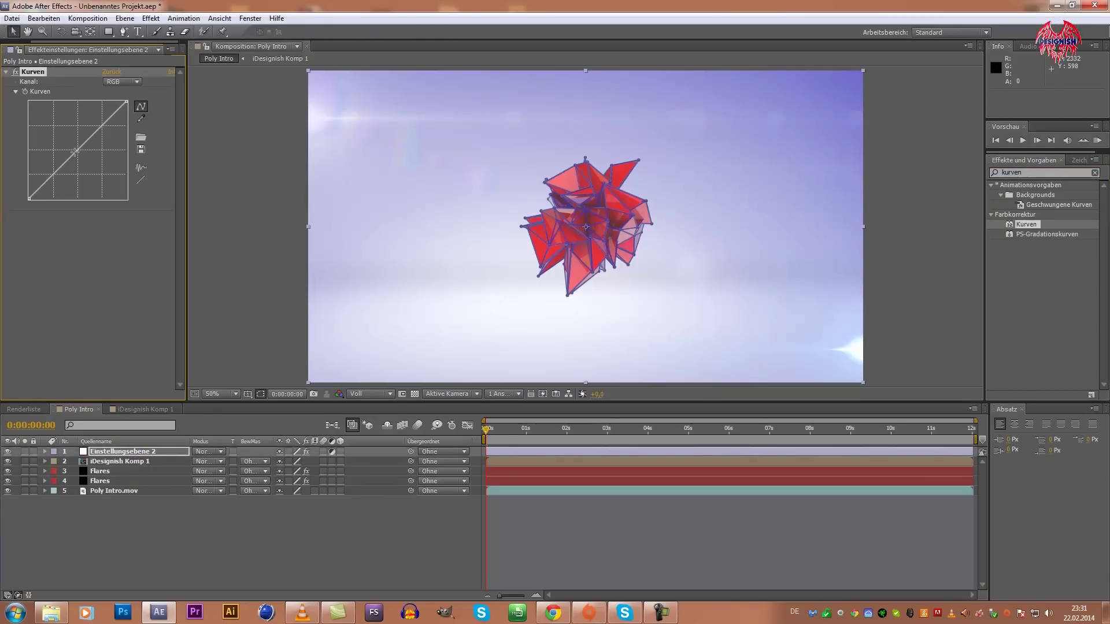
drag(75, 152, 68, 150)
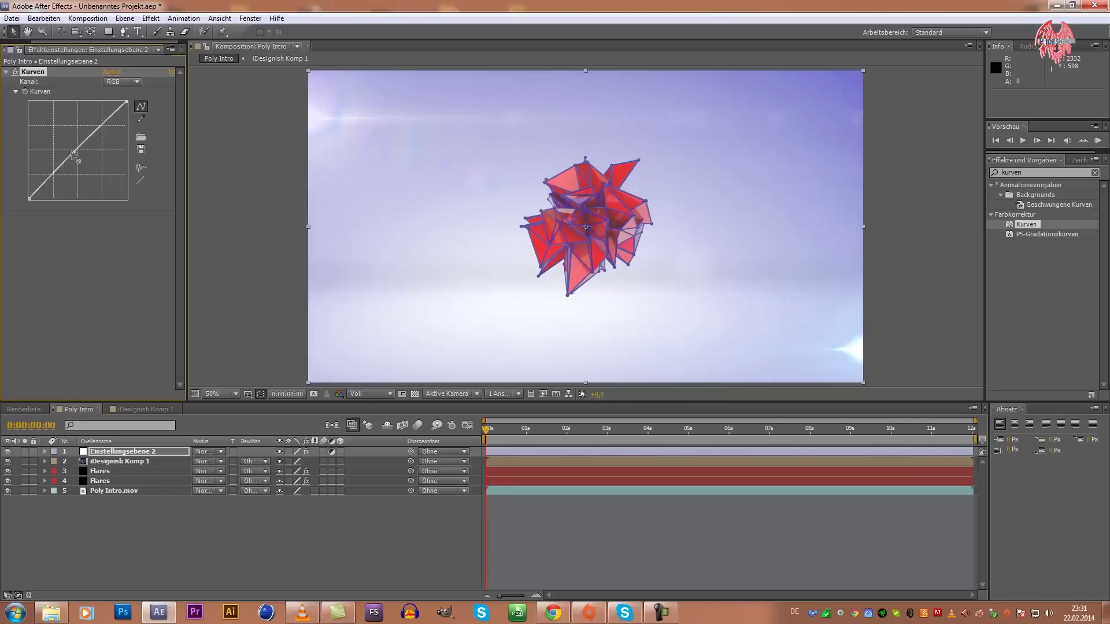
drag(67, 149, 86, 162)
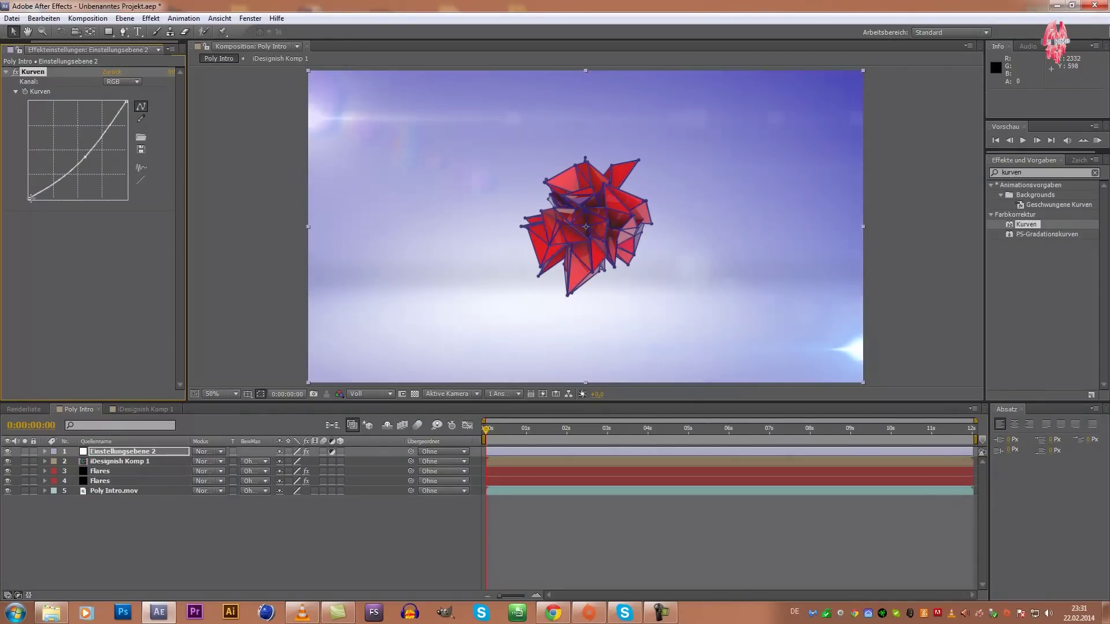
drag(29, 199, 49, 200)
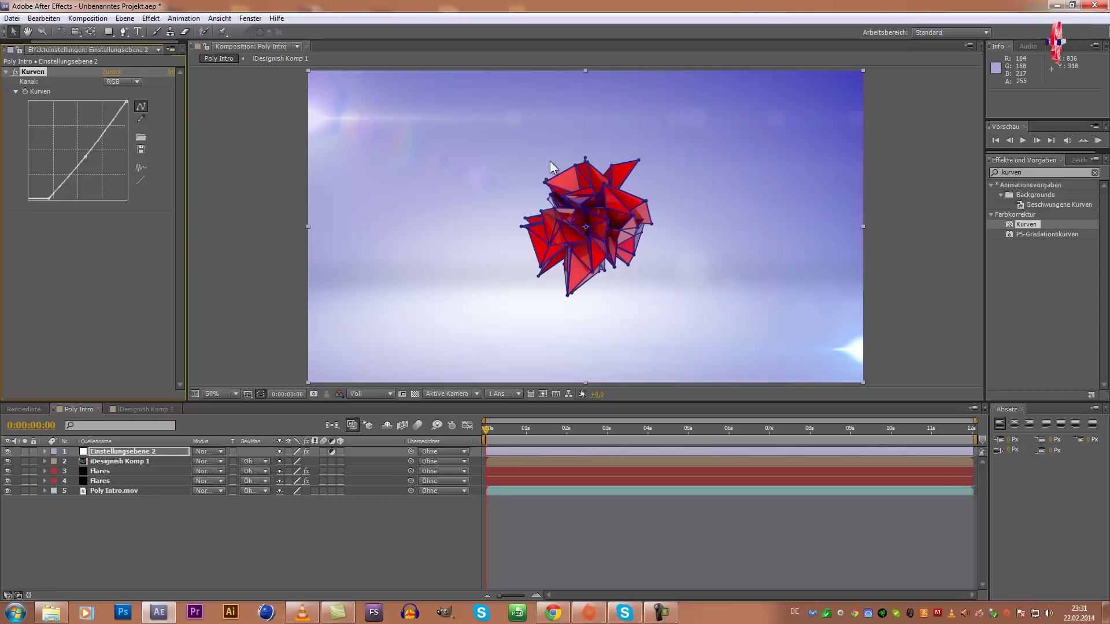
Try bending the Blau channel curve, undo it, and preview about three seconds in.
click(134, 82)
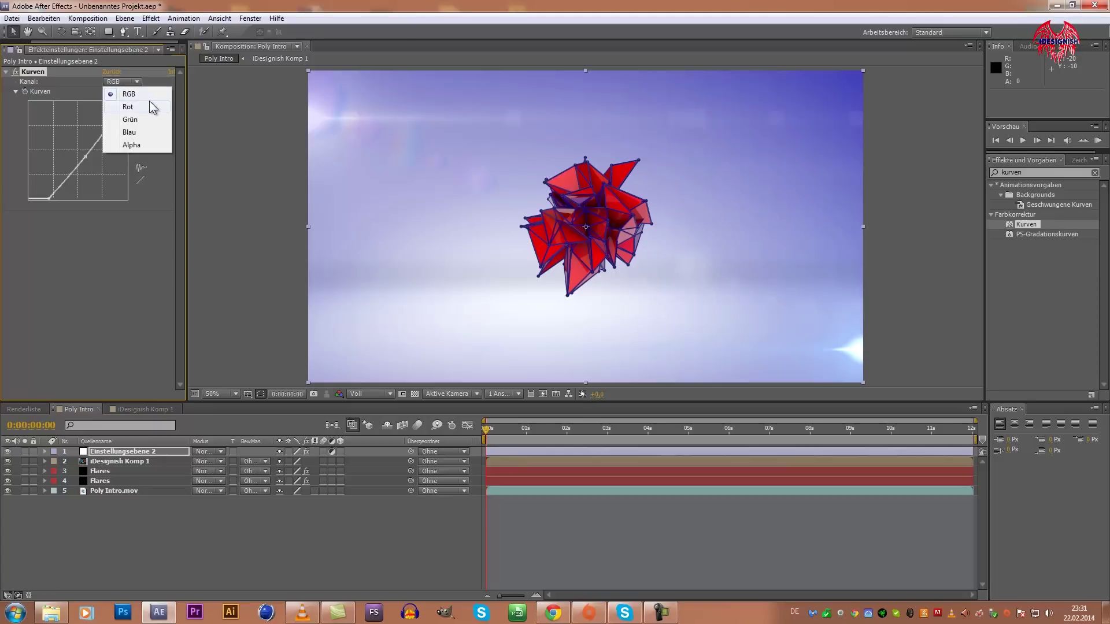
click(146, 133)
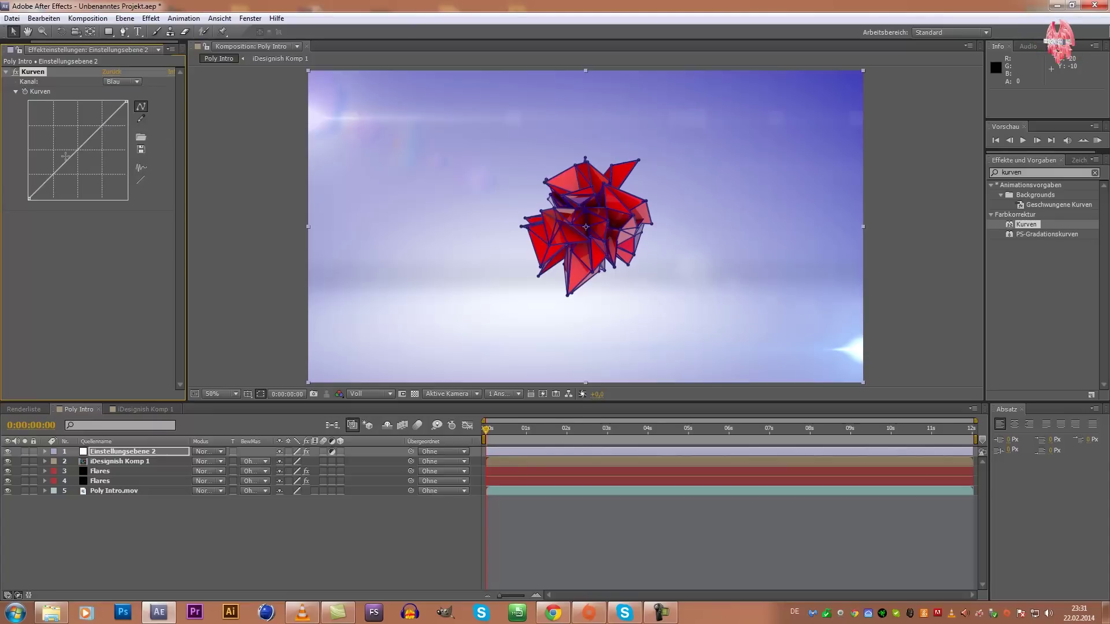
mouse_move(77, 151)
mouse_down()
mouse_move(67, 145)
mouse_move(86, 155)
mouse_up()
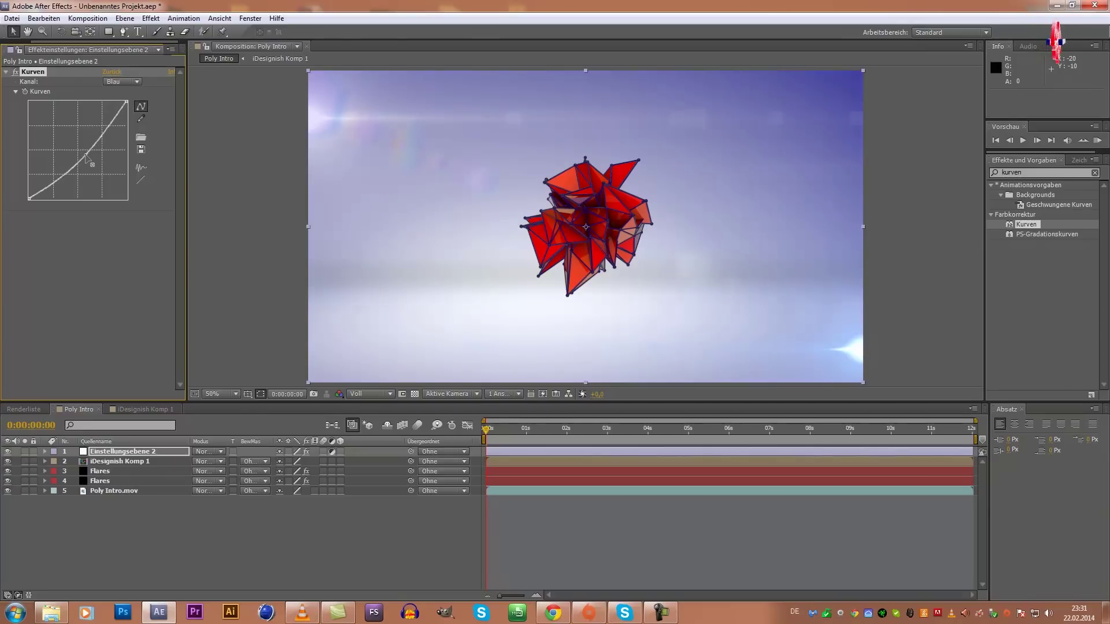
drag(87, 158, 84, 154)
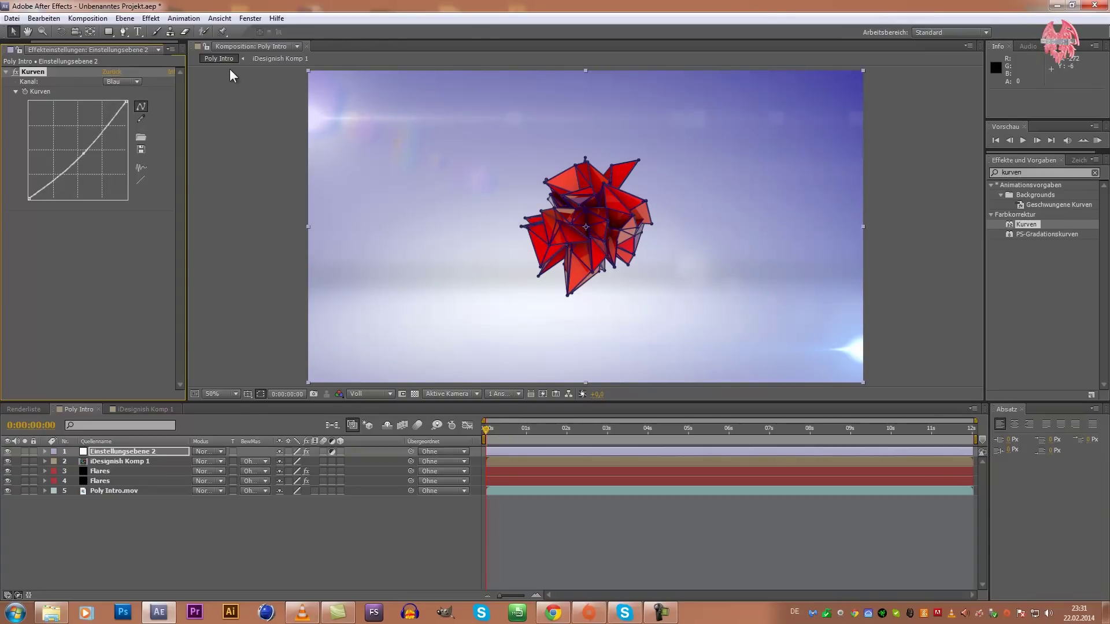
key(ctrl+z)
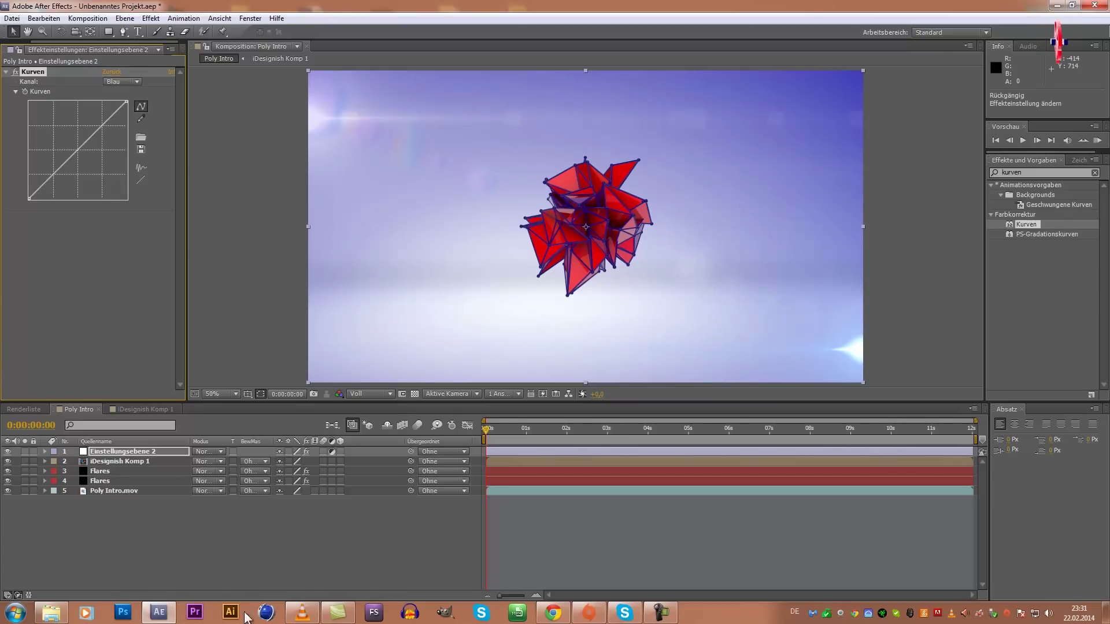
mouse_move(493, 434)
mouse_down()
mouse_move(620, 444)
mouse_move(998, 430)
mouse_up()
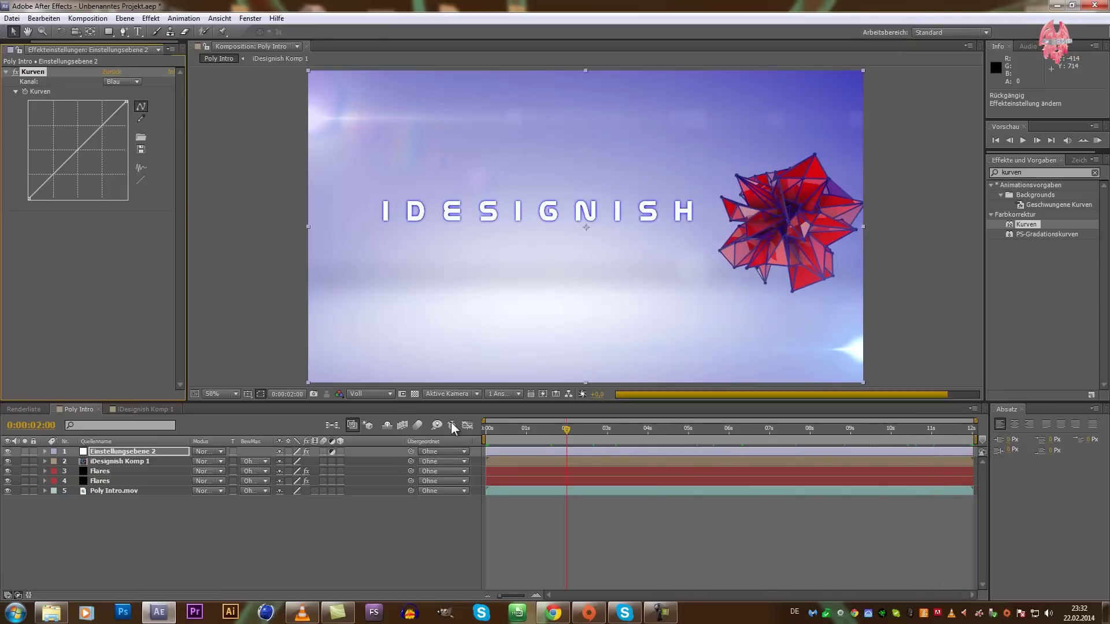
key(Home)
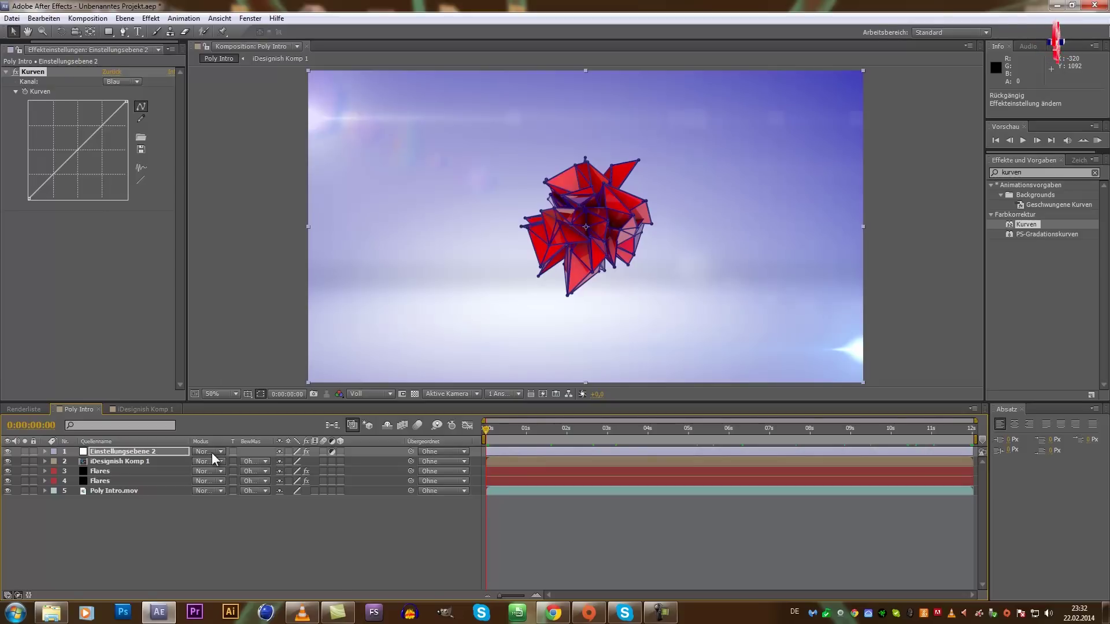
Queue Poly Intro for rendering with H.264 output format and audio output left off.
click(82, 18)
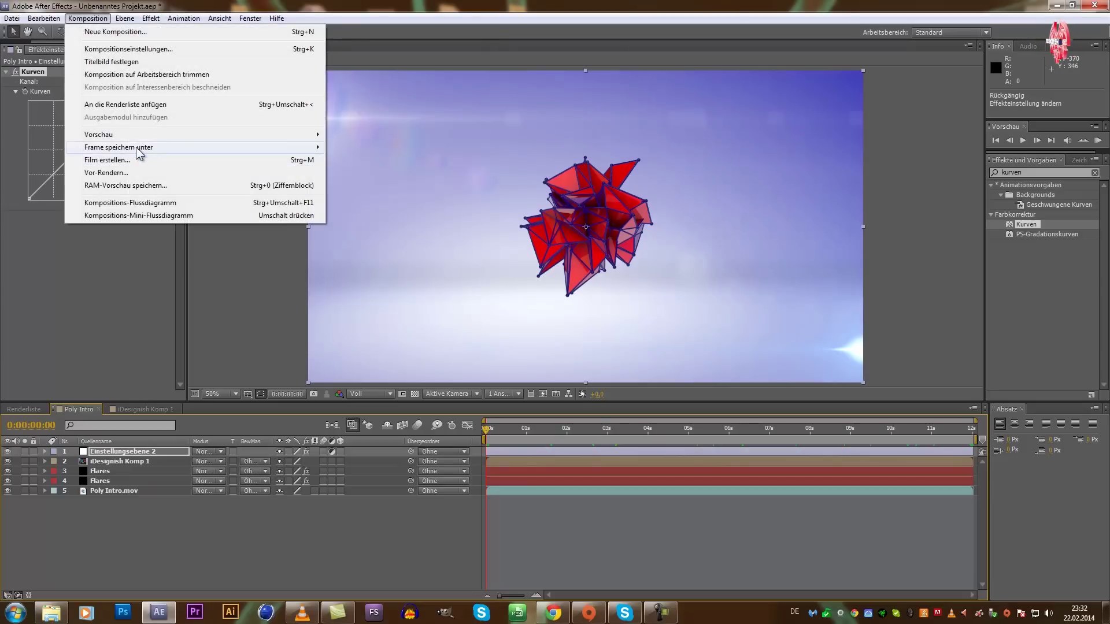
click(139, 105)
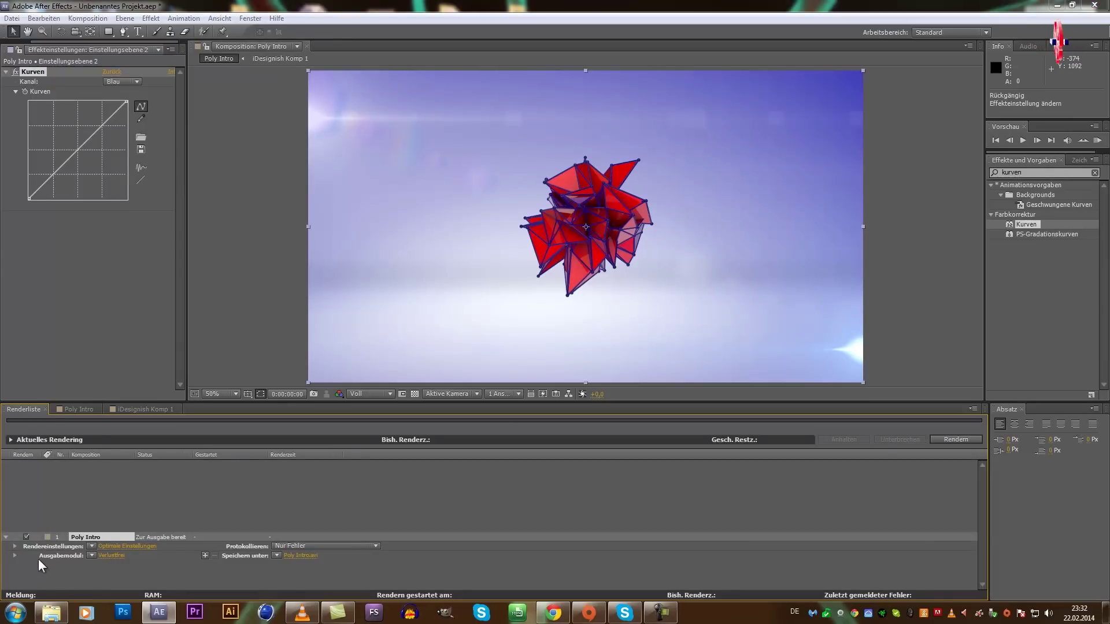
click(105, 556)
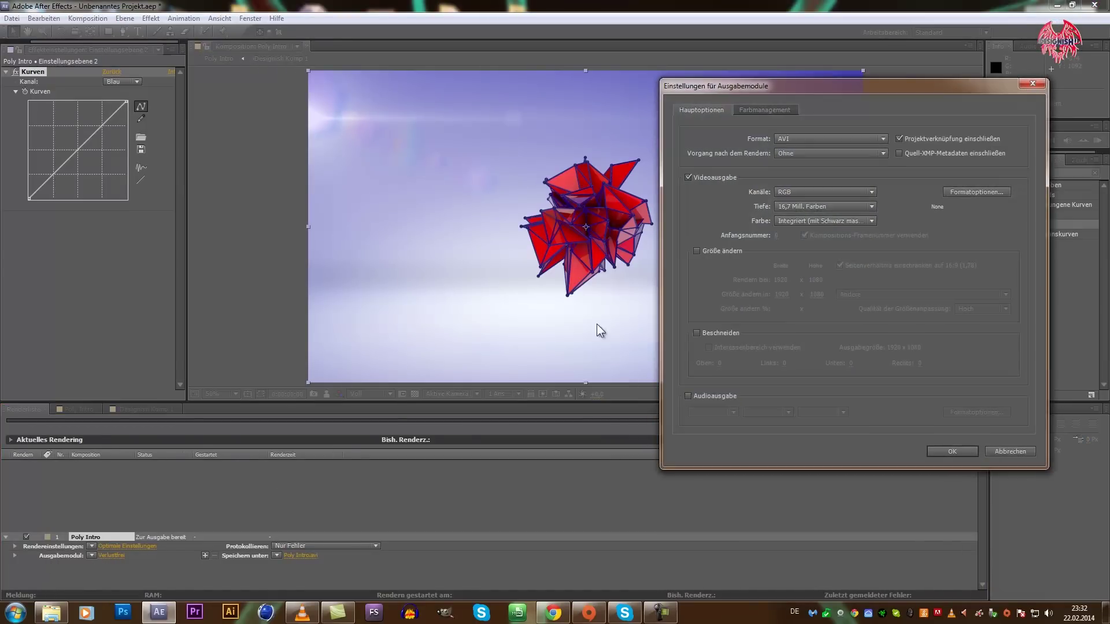
click(806, 137)
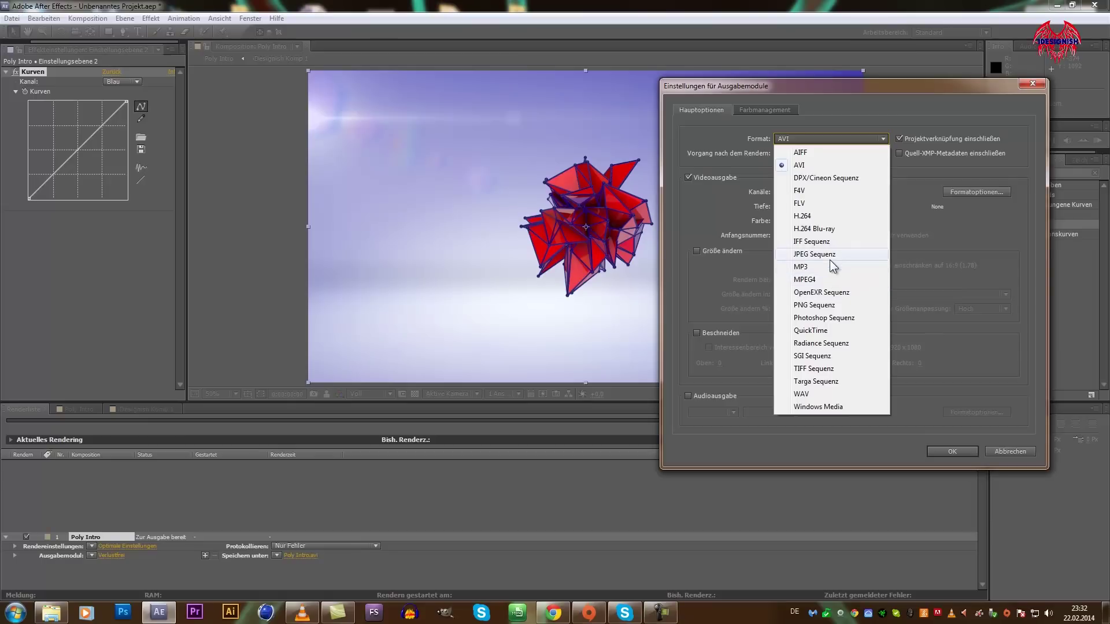
click(824, 216)
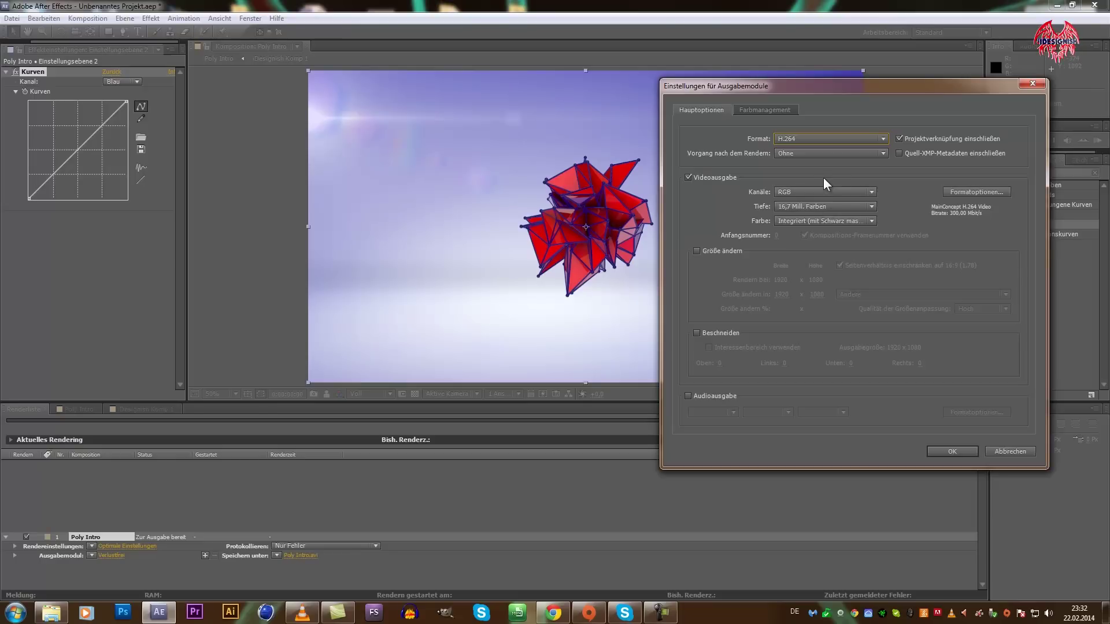
click(689, 396)
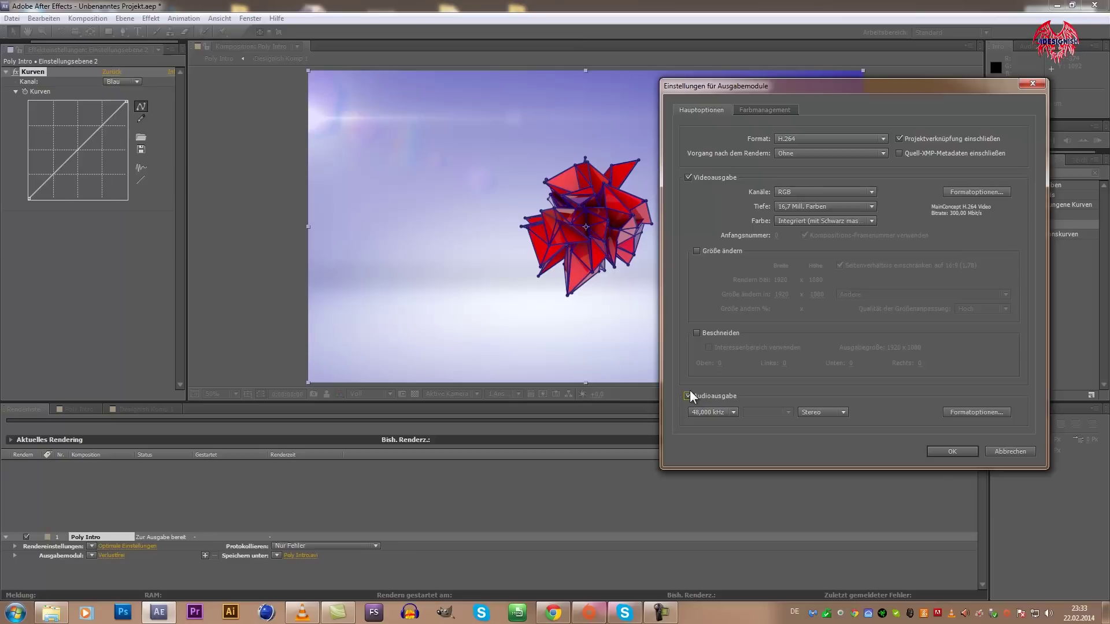
click(687, 396)
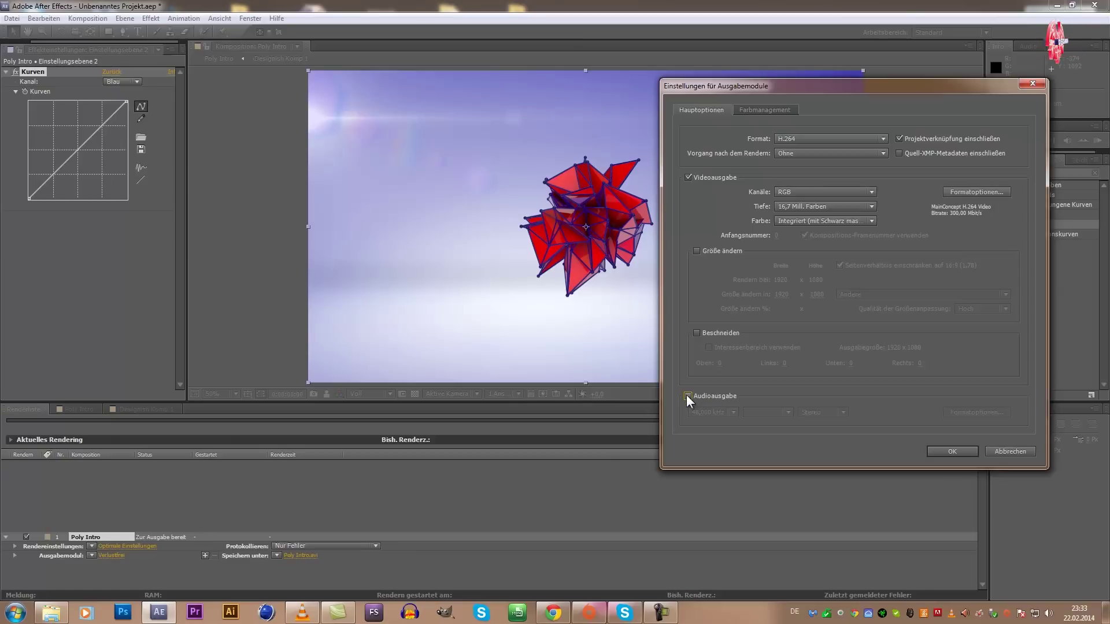
click(939, 452)
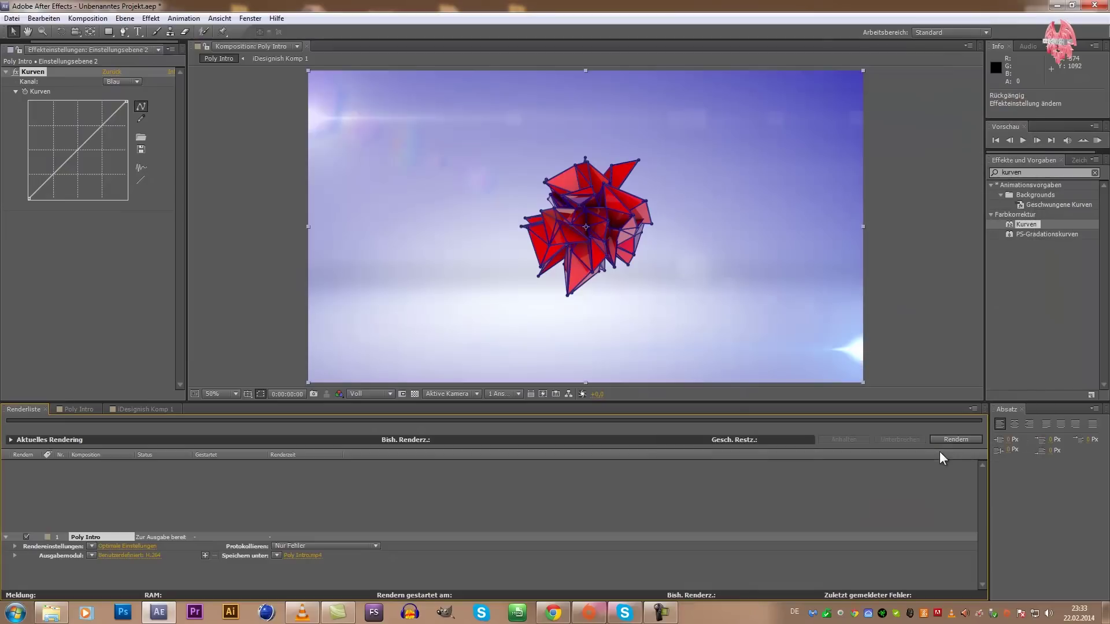
Save the render output as Tut.mp4, start rendering, and dismiss the low-memory warning.
click(316, 556)
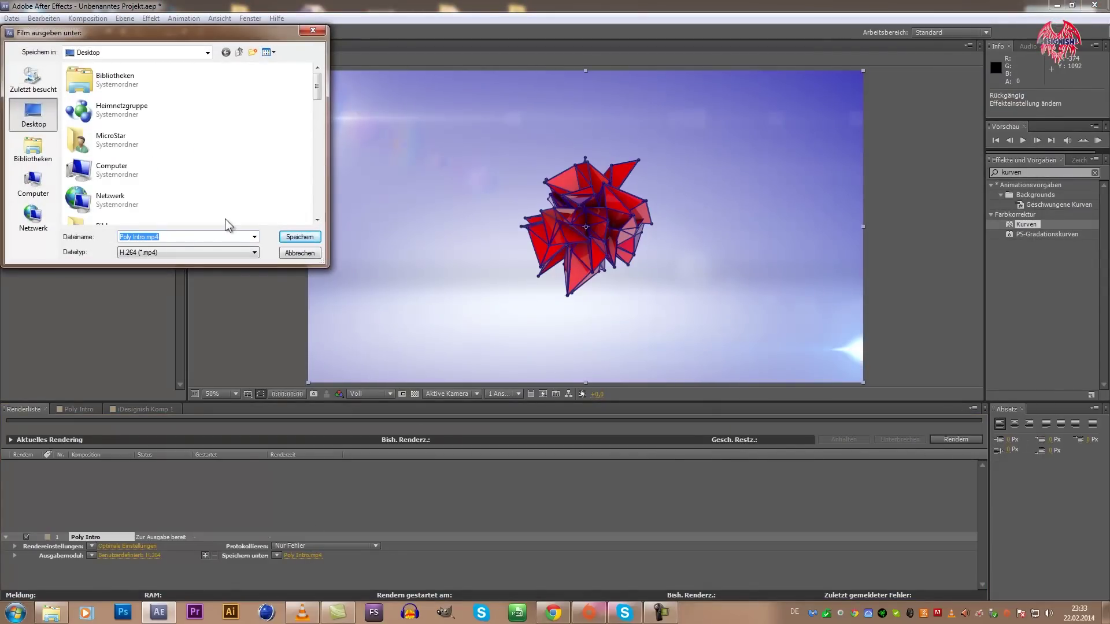
text(Tut)
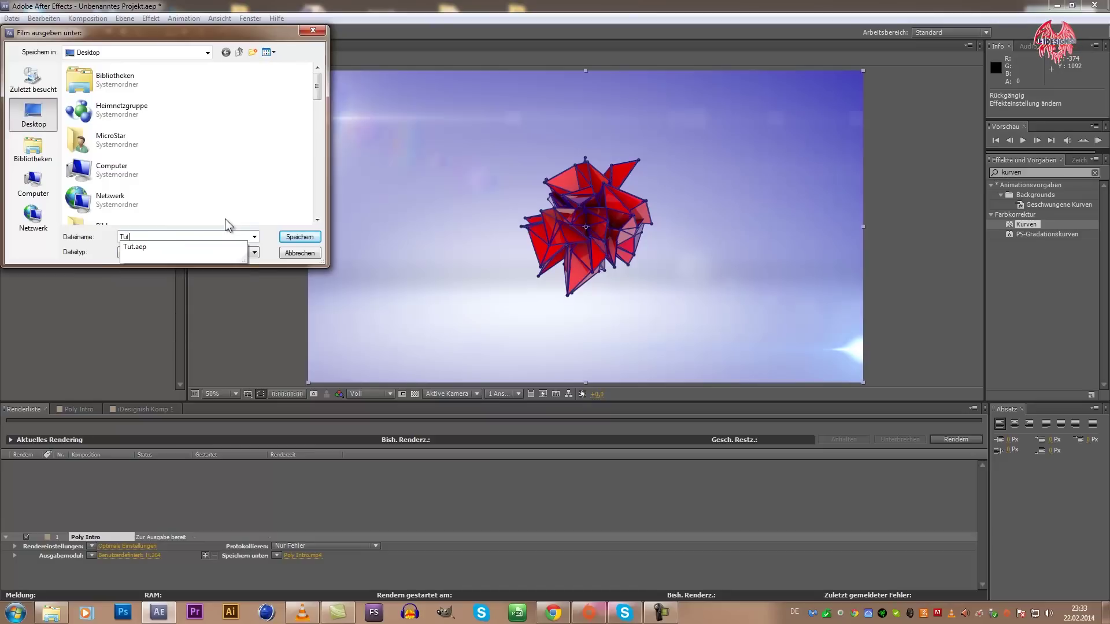
click(307, 235)
click(309, 238)
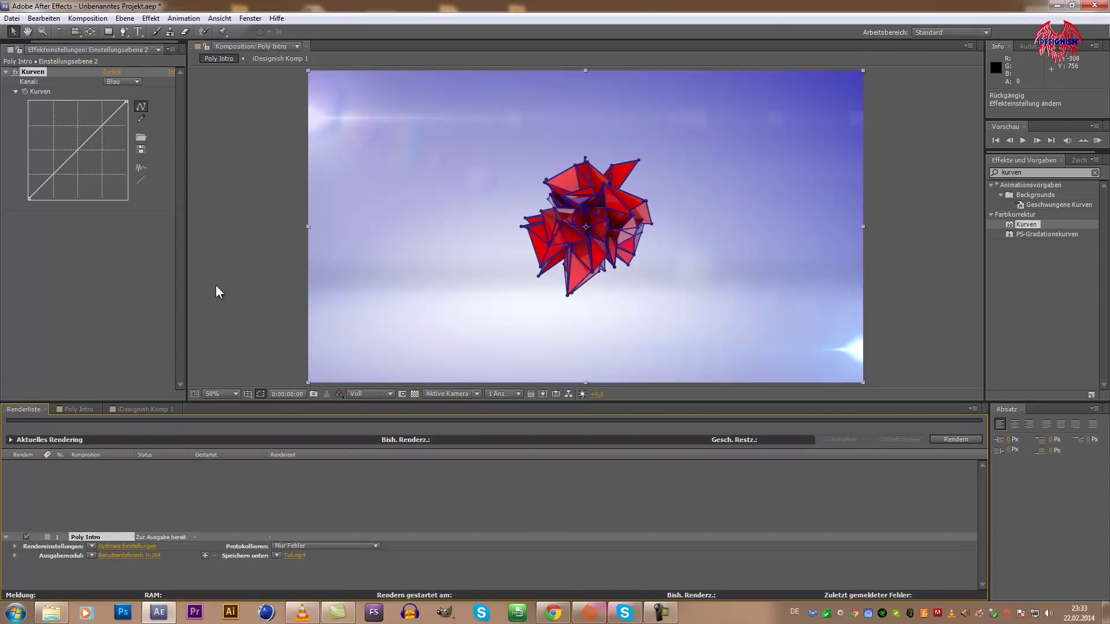
click(959, 440)
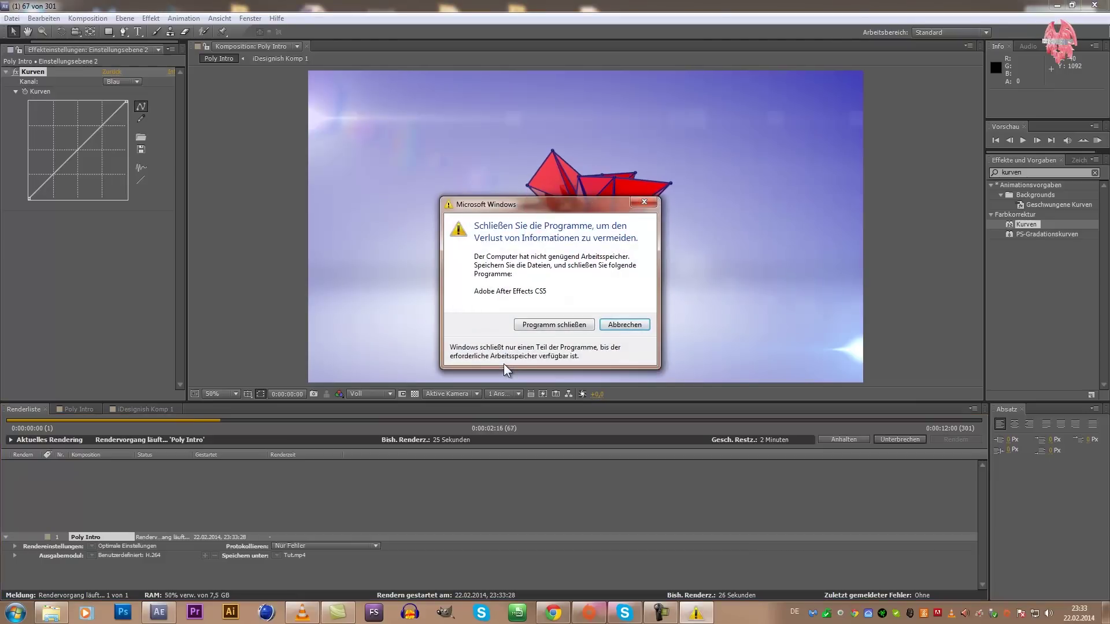
click(643, 327)
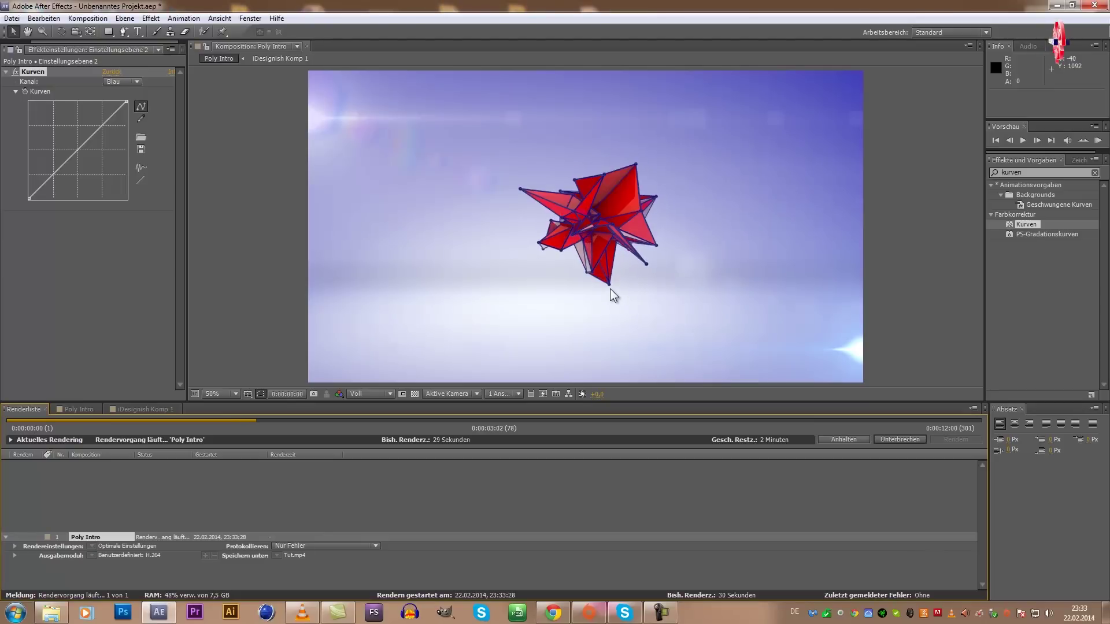